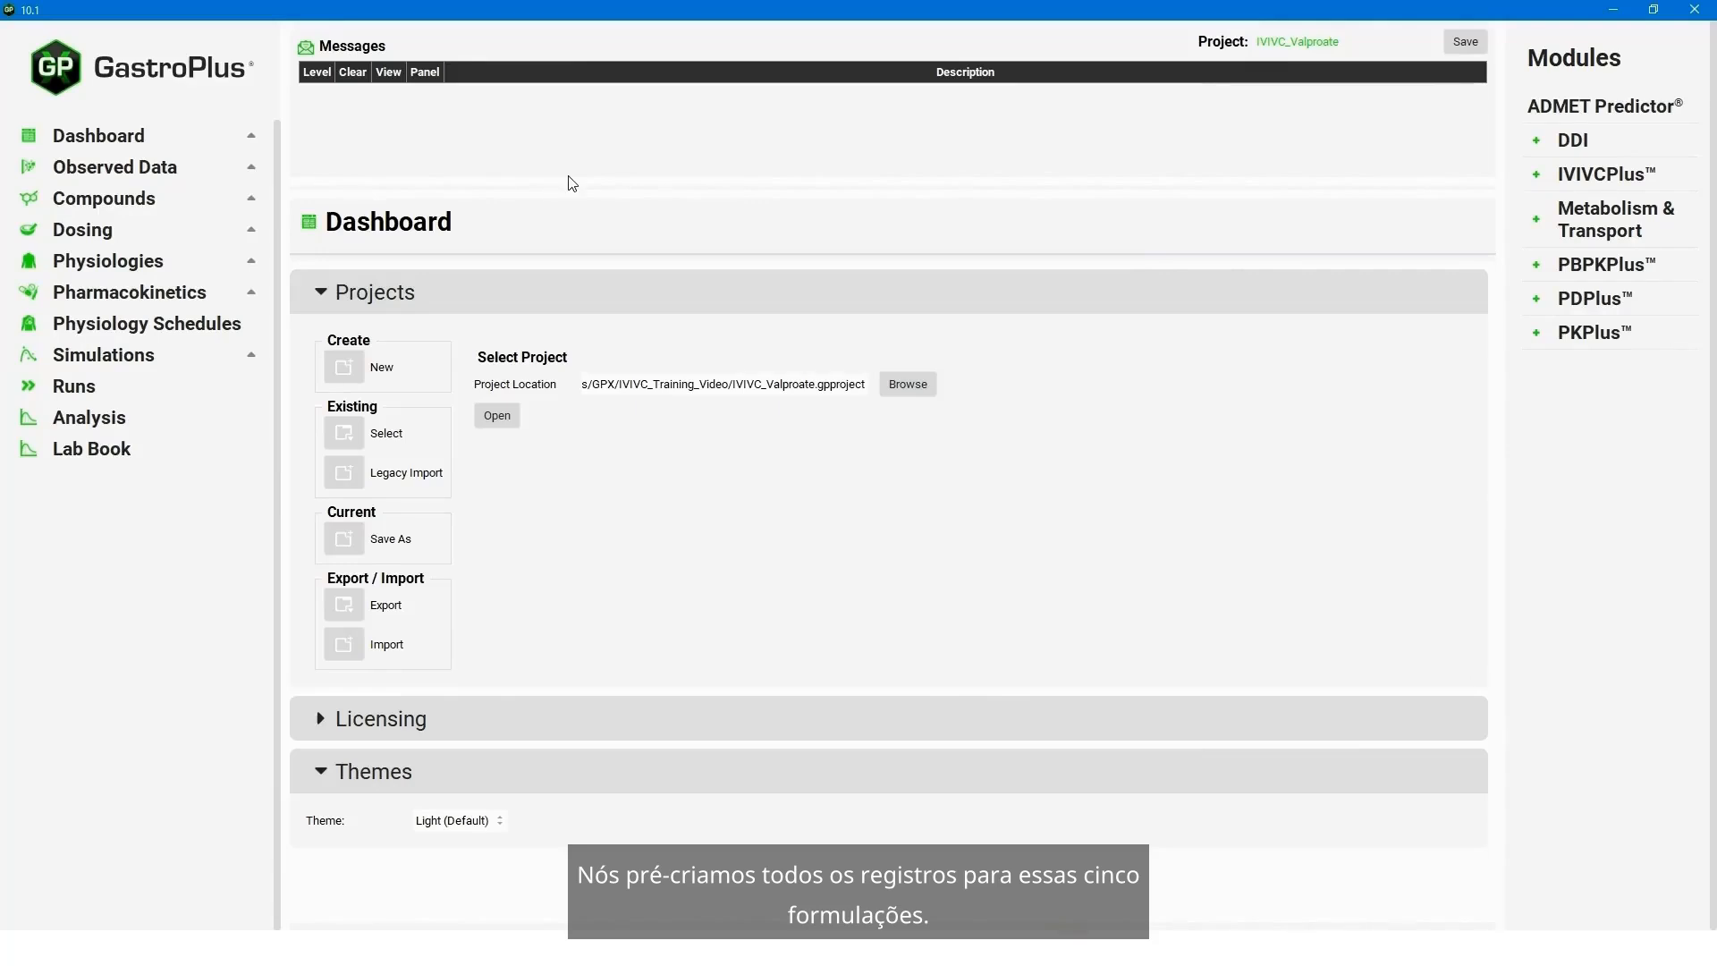
- Examine the observed exposure data, table and concentration plot of the ValproicAcid CR Tablet 500mg Slow group
{"action": "left_click", "coordinate": [142, 178]}
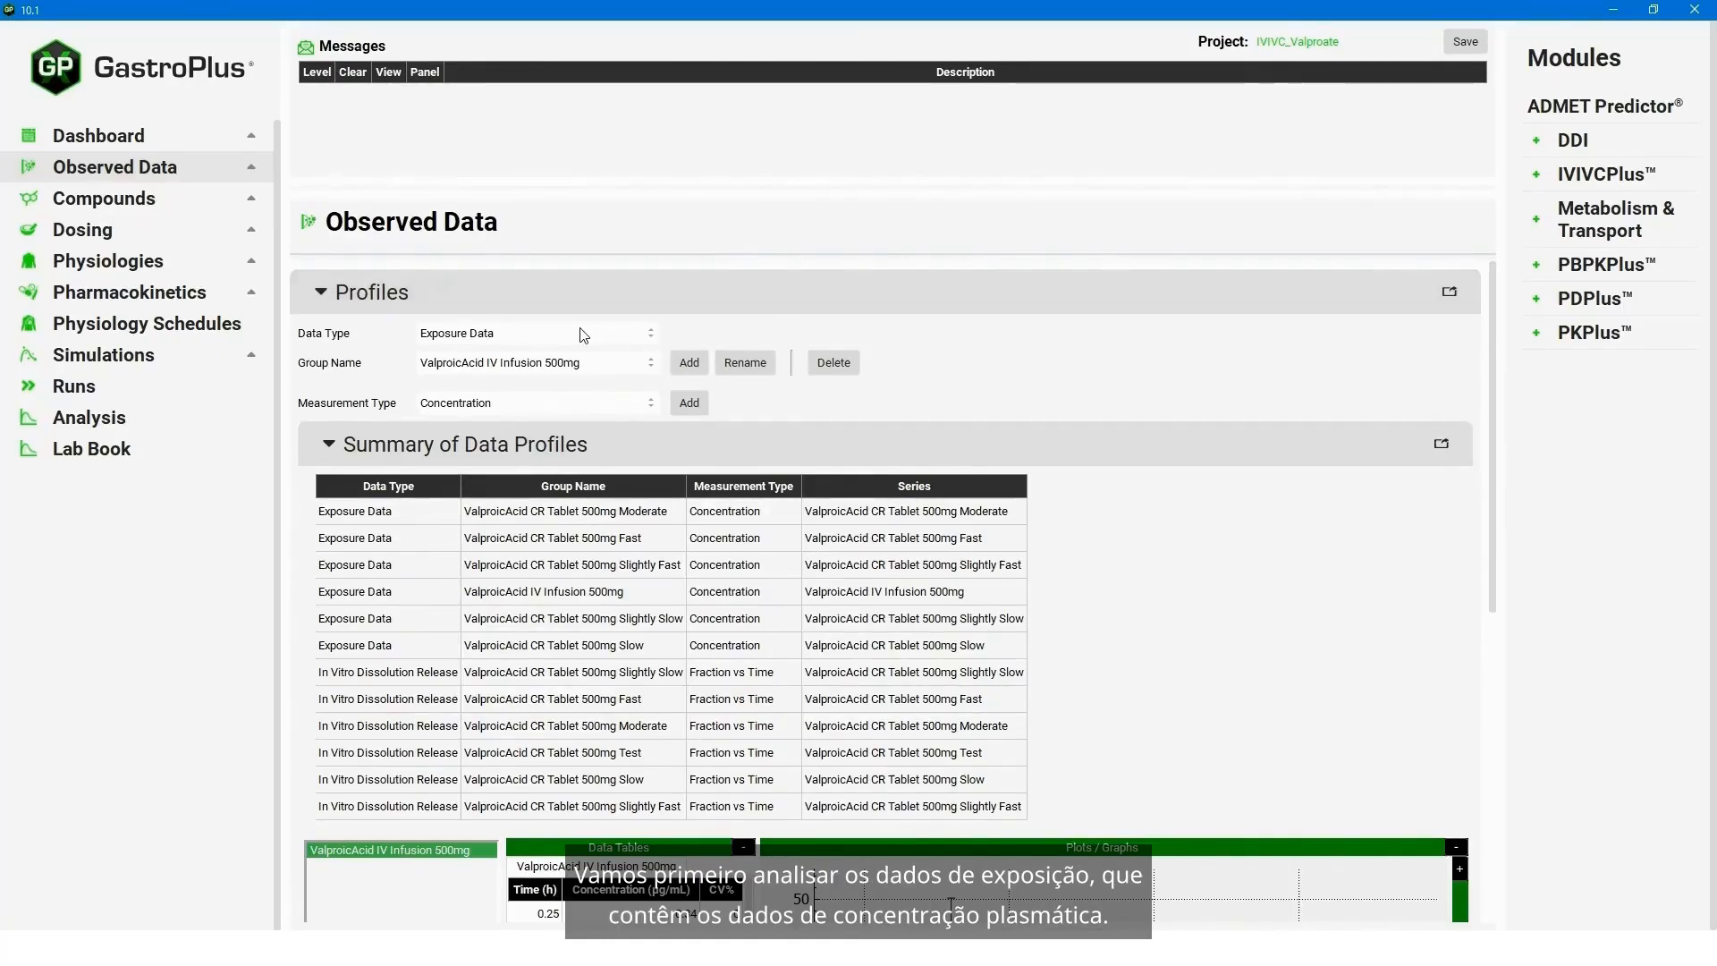
{"action": "left_click", "coordinate": [652, 363]}
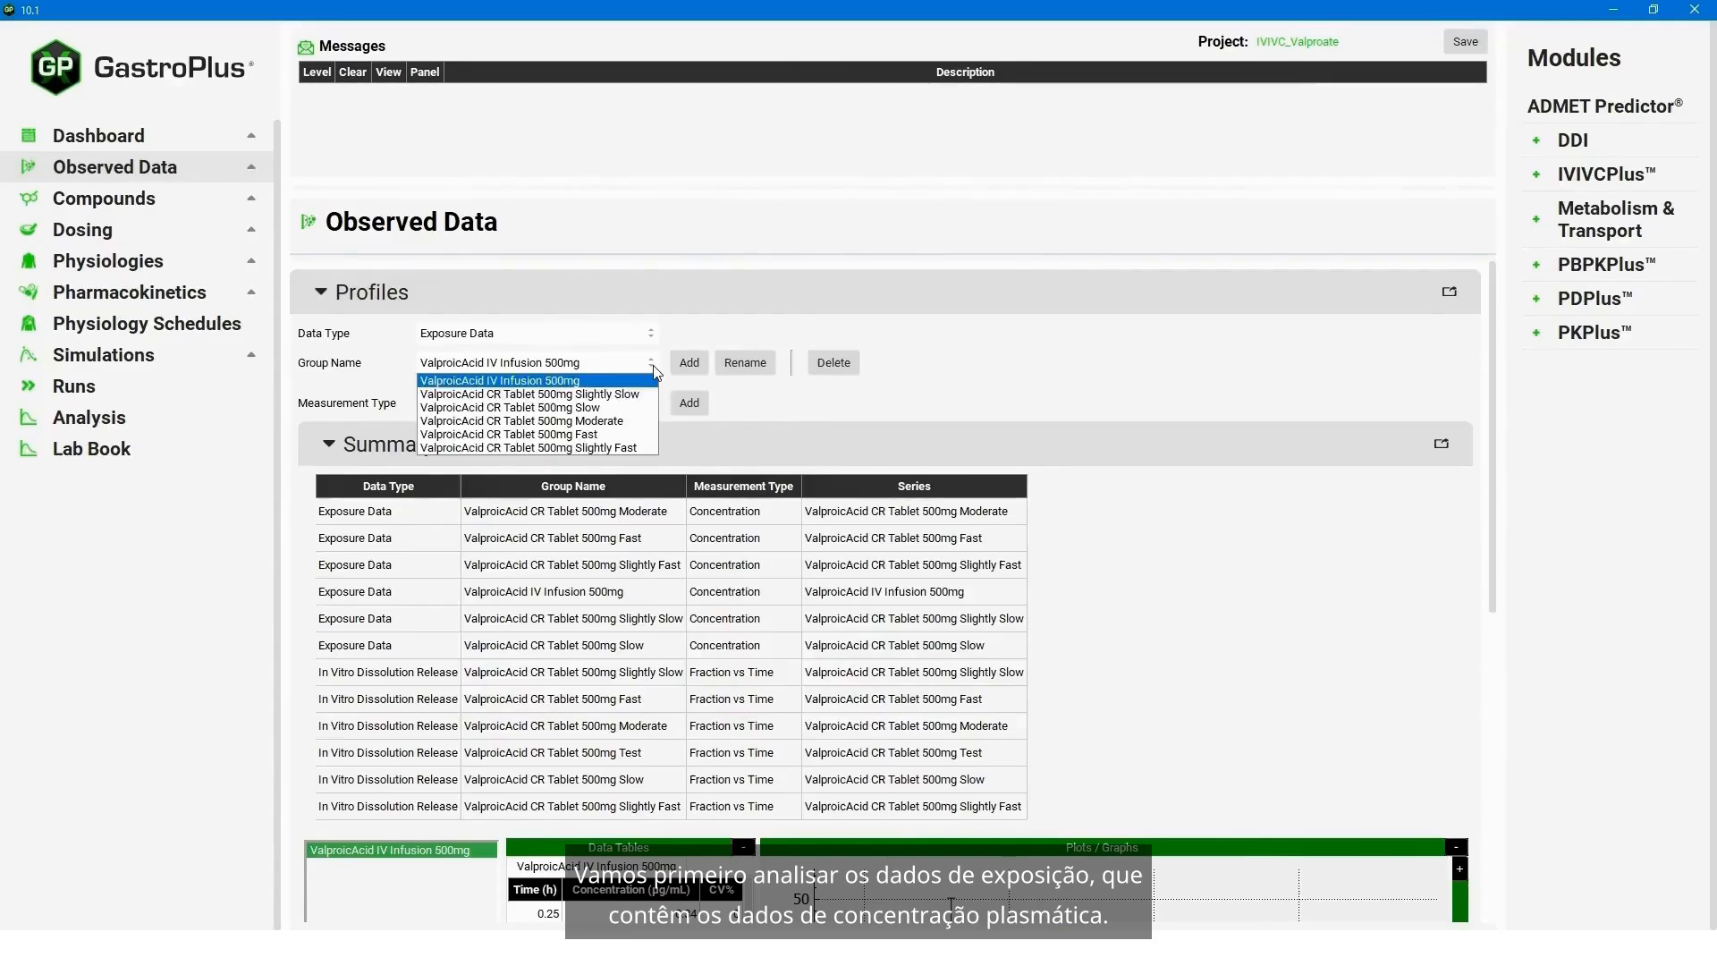
{"action": "left_click", "coordinate": [603, 408]}
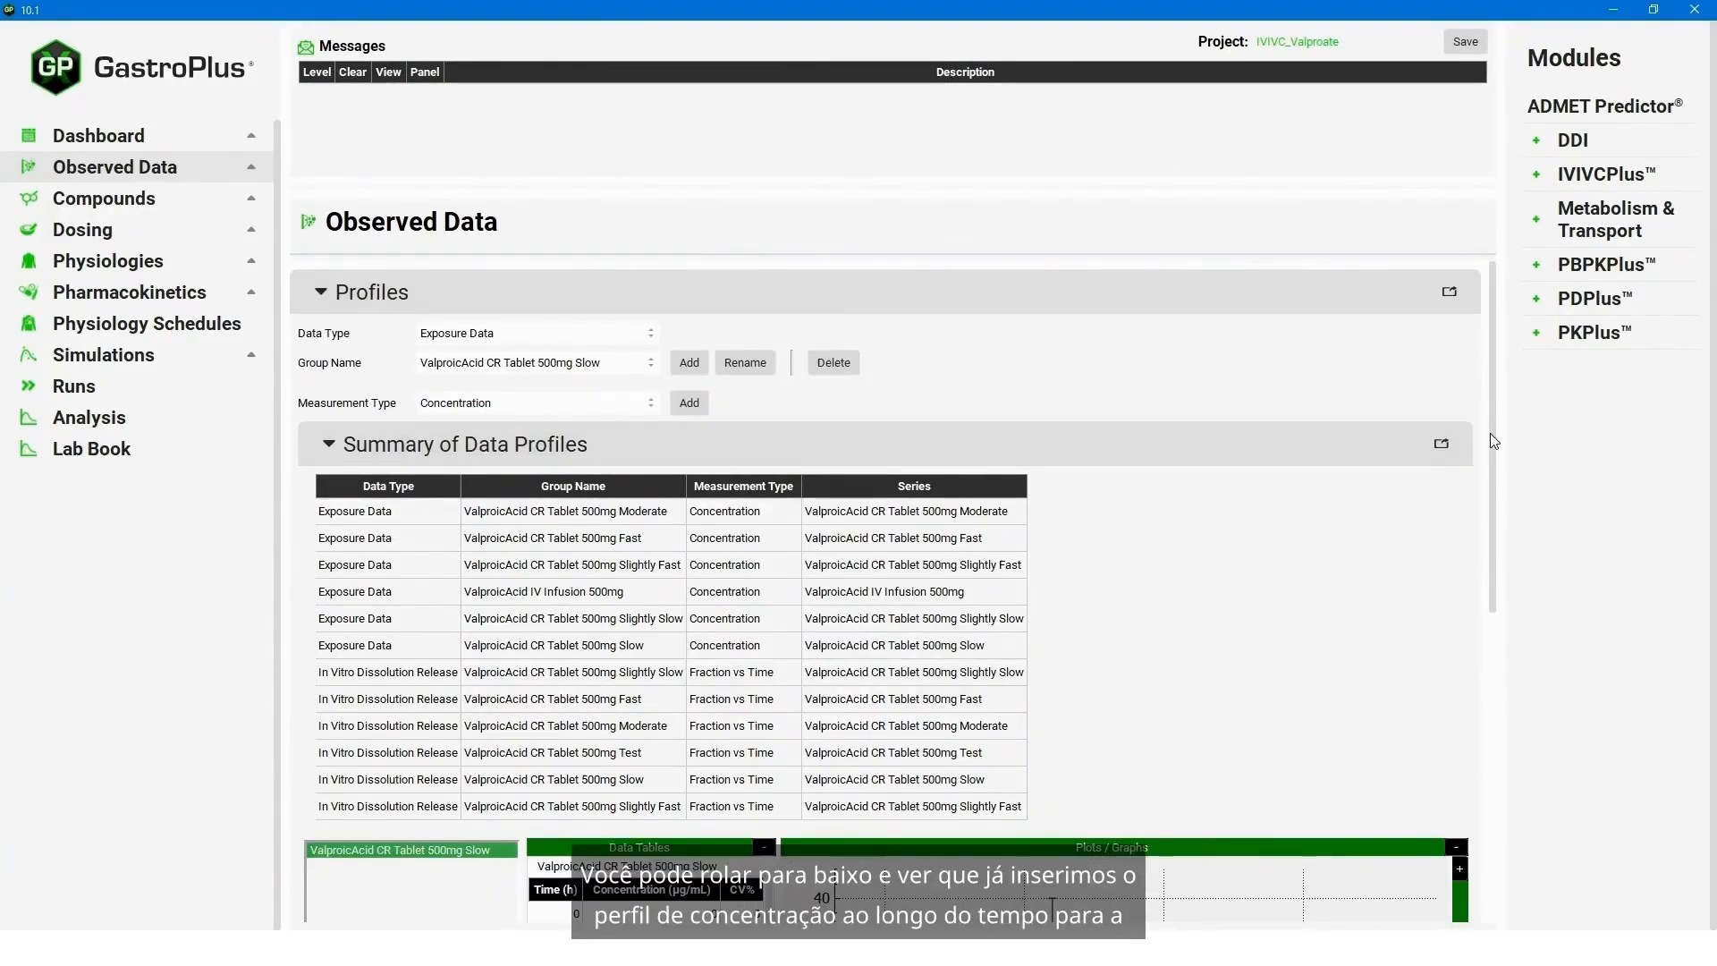
{"action": "scroll", "coordinate": [1489, 433], "scroll_direction": "down", "scroll_amount": 5}
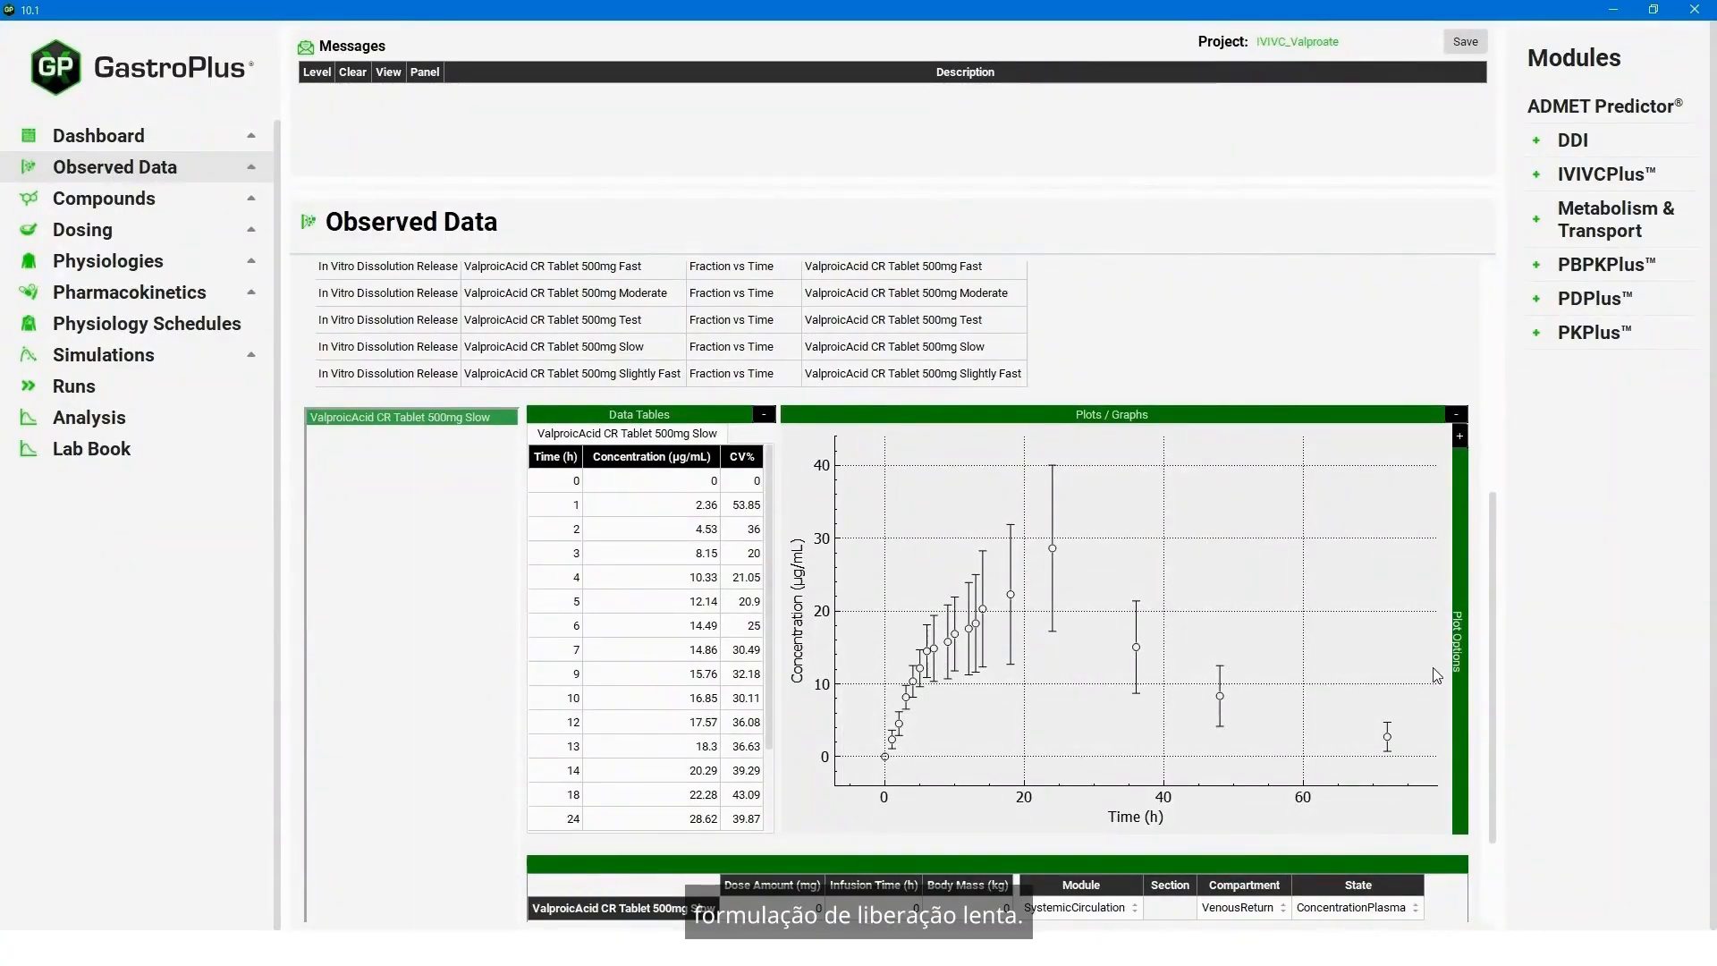
{"action": "scroll", "coordinate": [1490, 636], "scroll_direction": "up", "scroll_amount": 5}
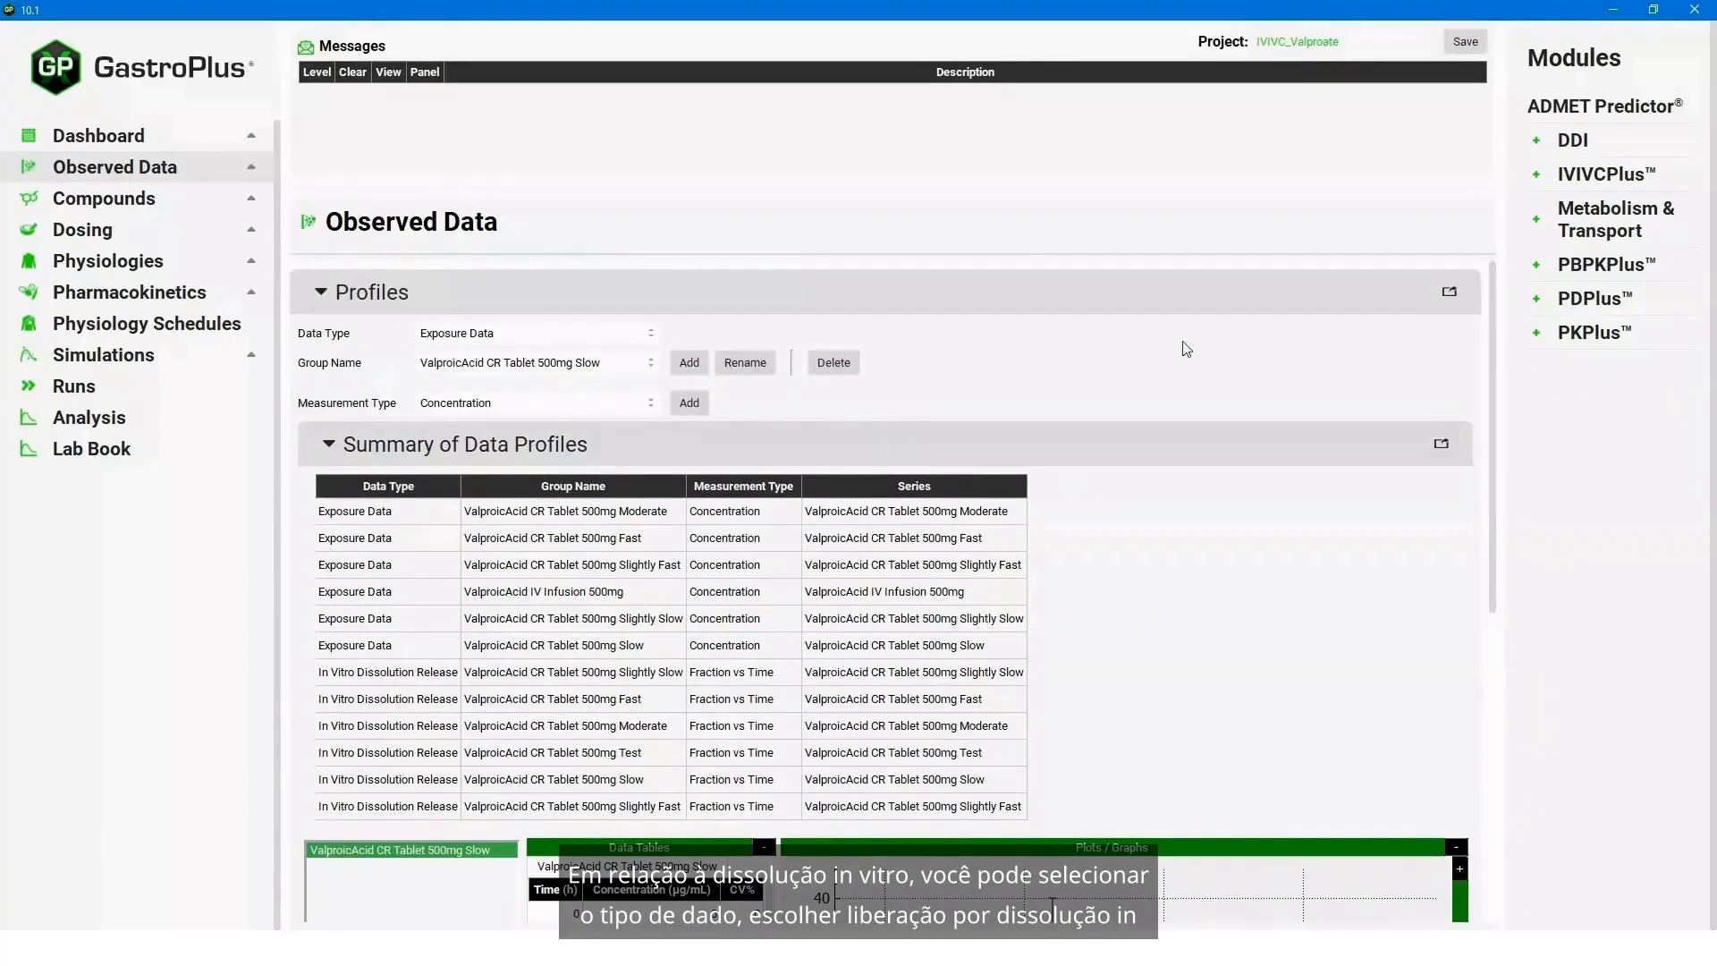
- Examine the In Vitro Dissolution Release profile of the ValproicAcid CR Tablet 500mg Slow group
{"action": "left_click", "coordinate": [590, 335]}
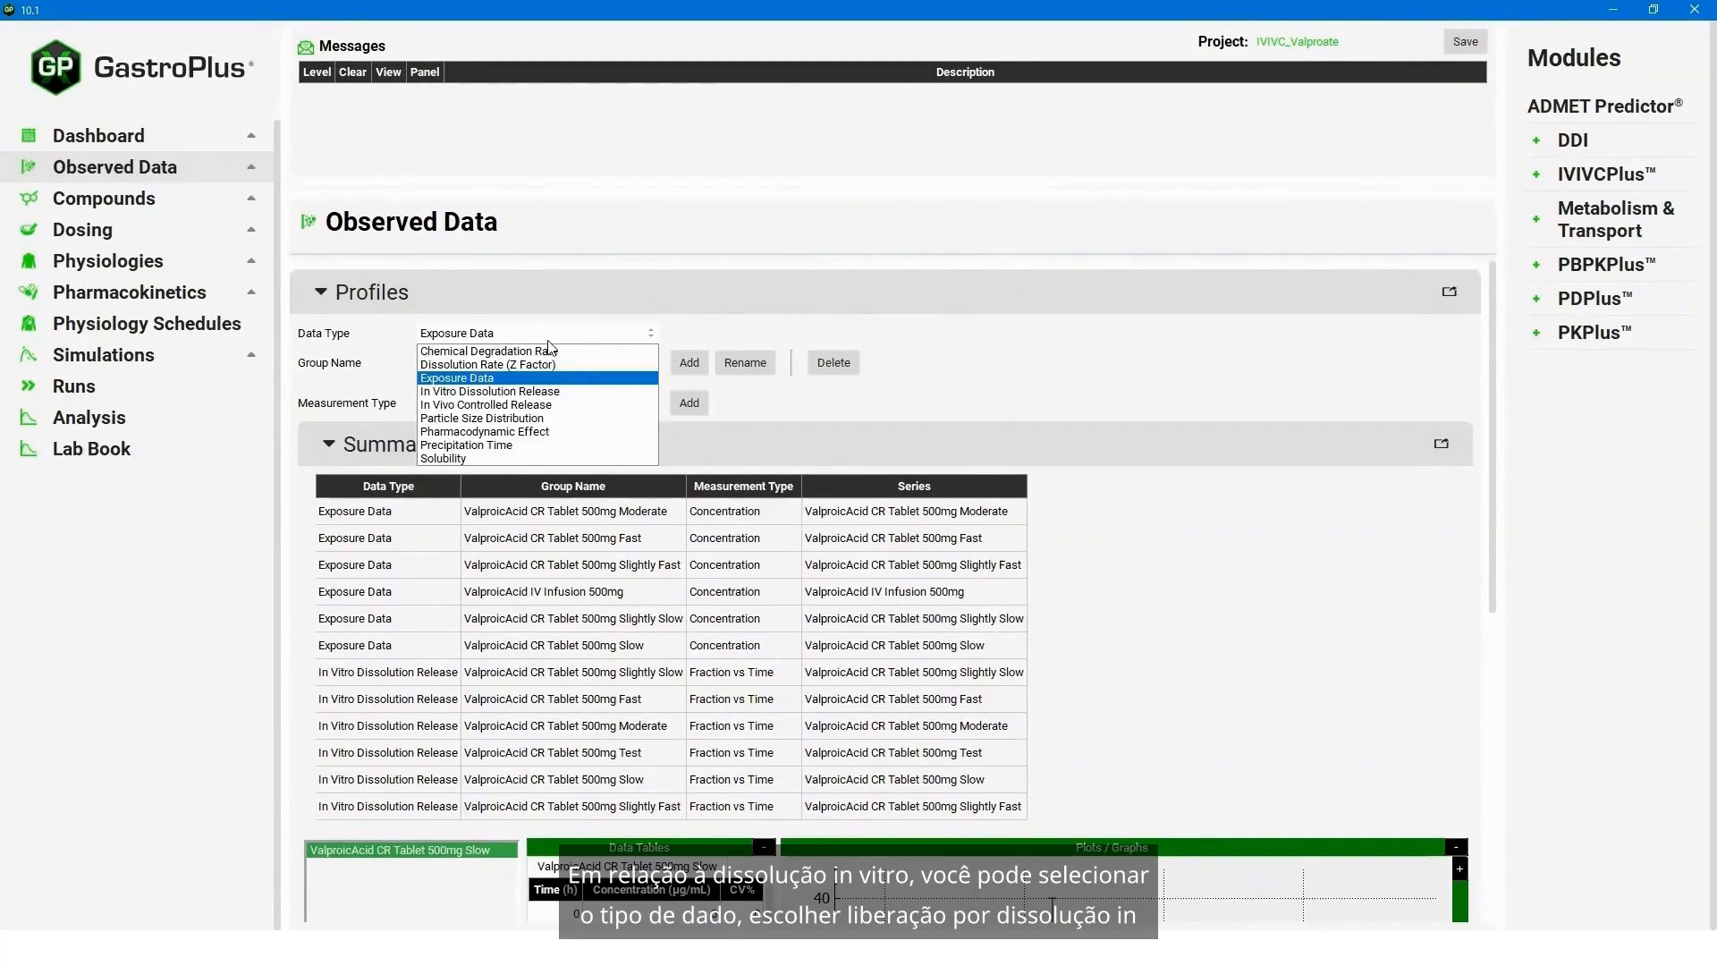
{"action": "left_click", "coordinate": [550, 394]}
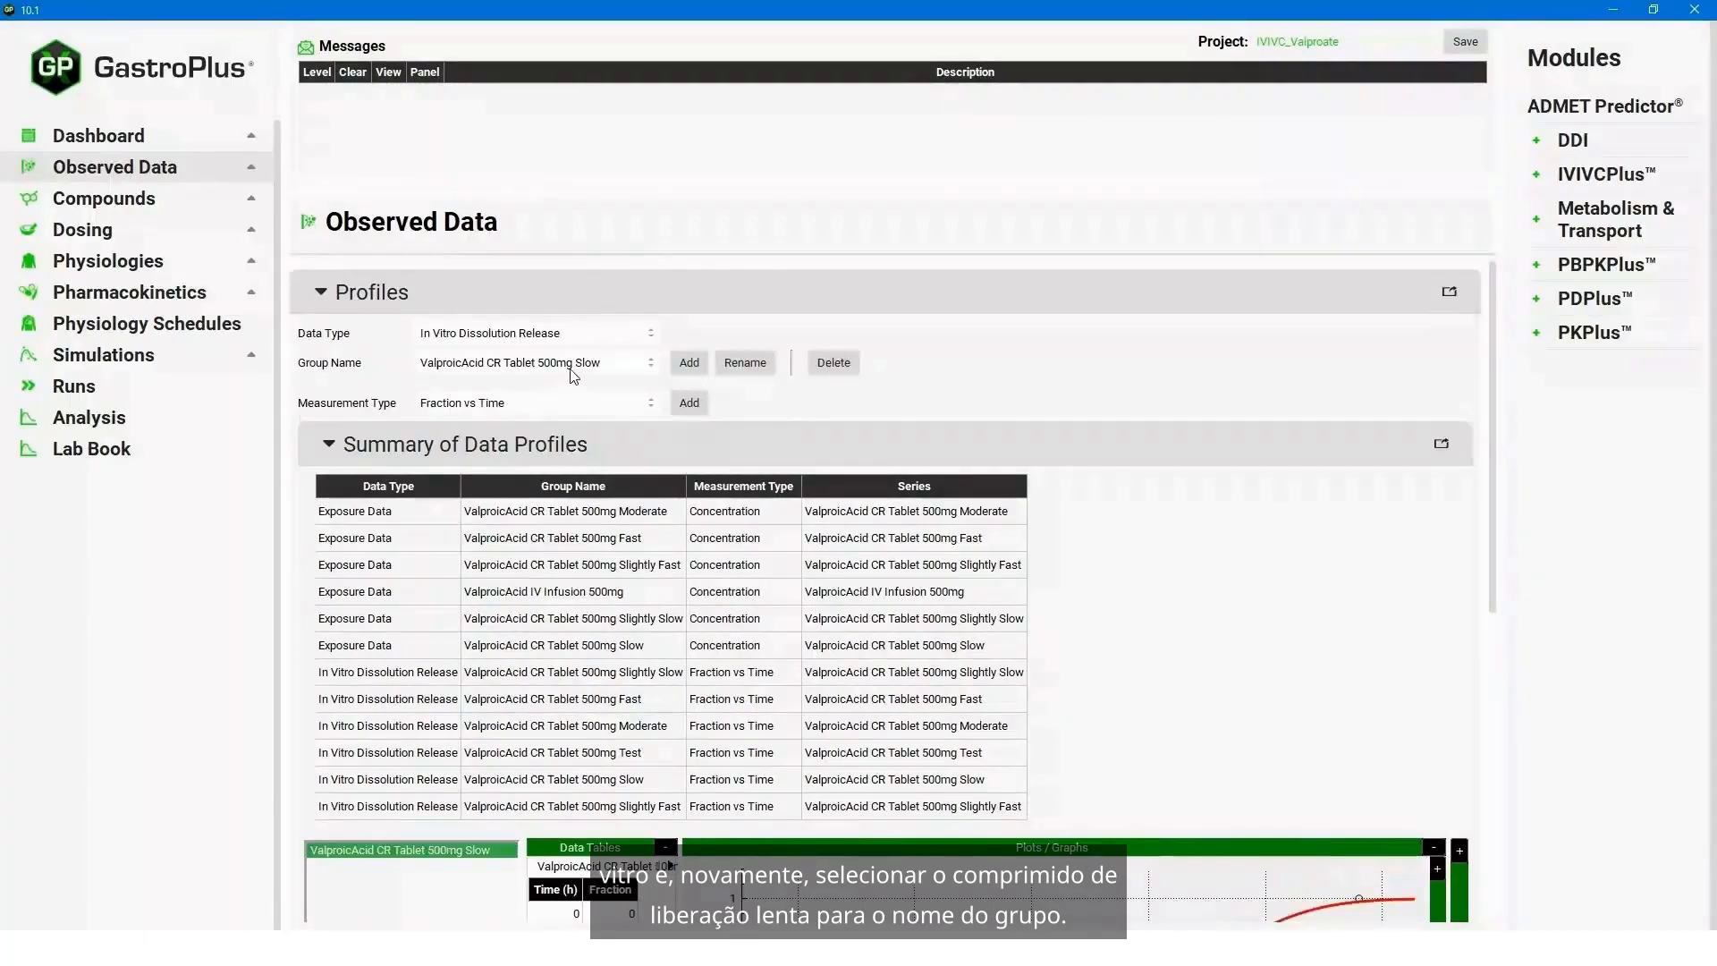
{"action": "left_click", "coordinate": [581, 366]}
{"action": "left_click", "coordinate": [569, 394]}
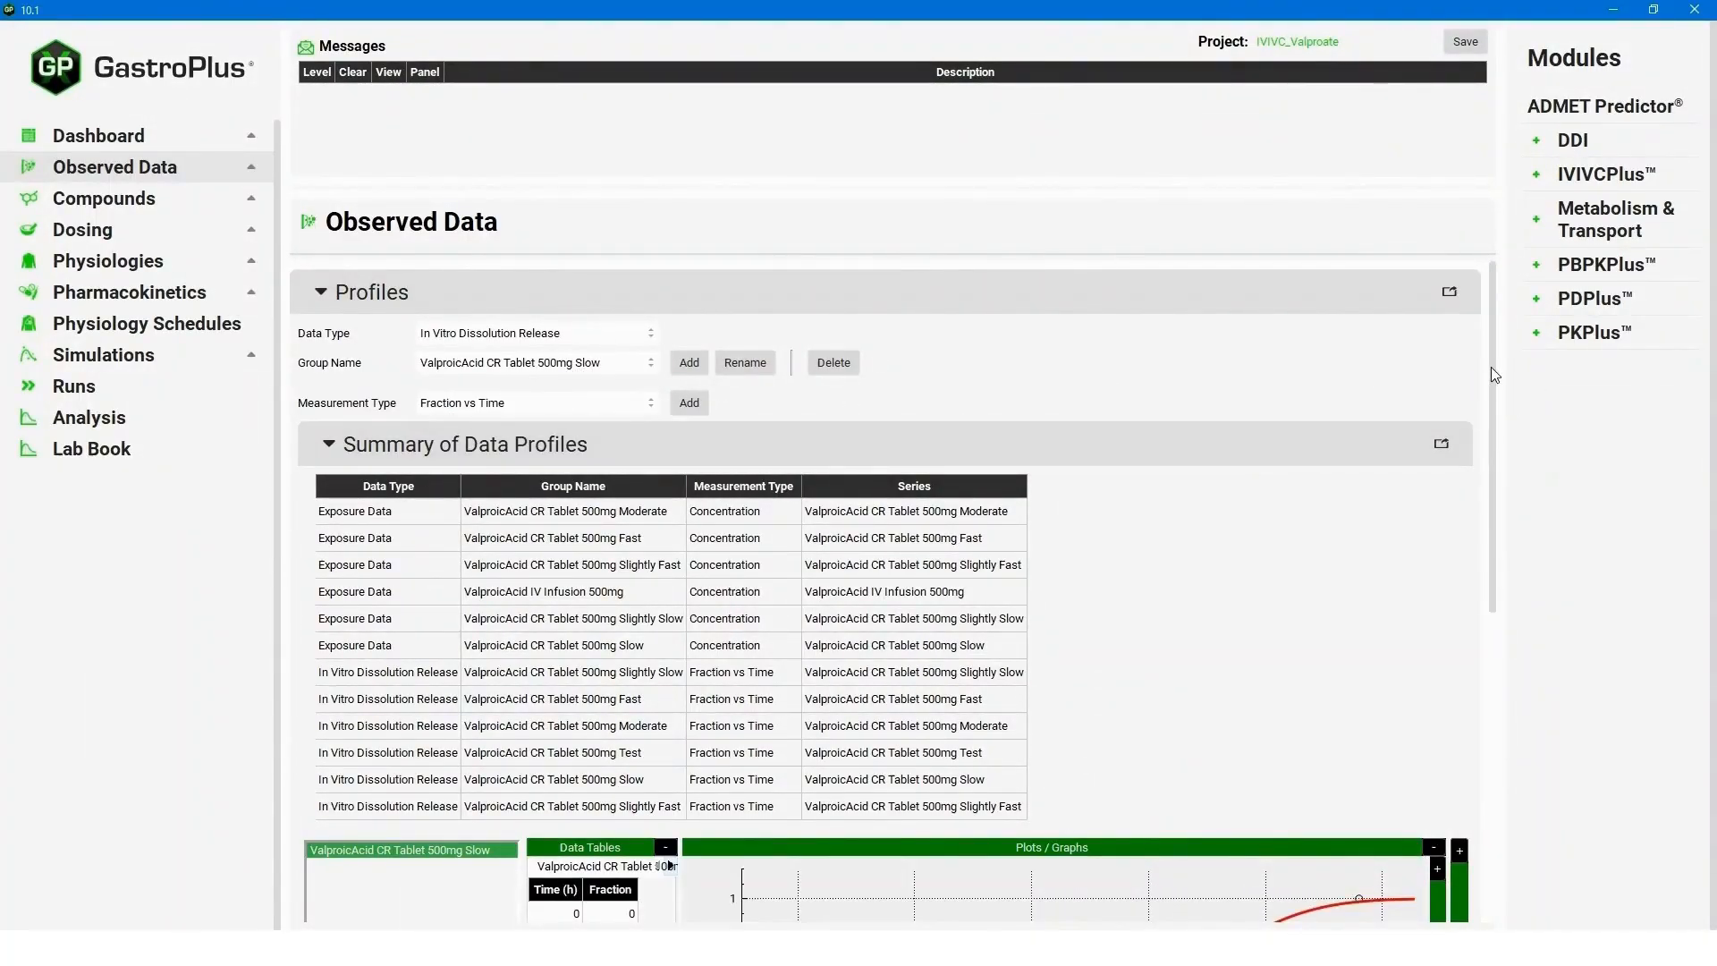
{"action": "scroll", "coordinate": [1492, 375], "scroll_direction": "down", "scroll_amount": 1}
{"action": "left_click_drag", "start_coordinate": [1495, 383], "coordinate": [1492, 572]}
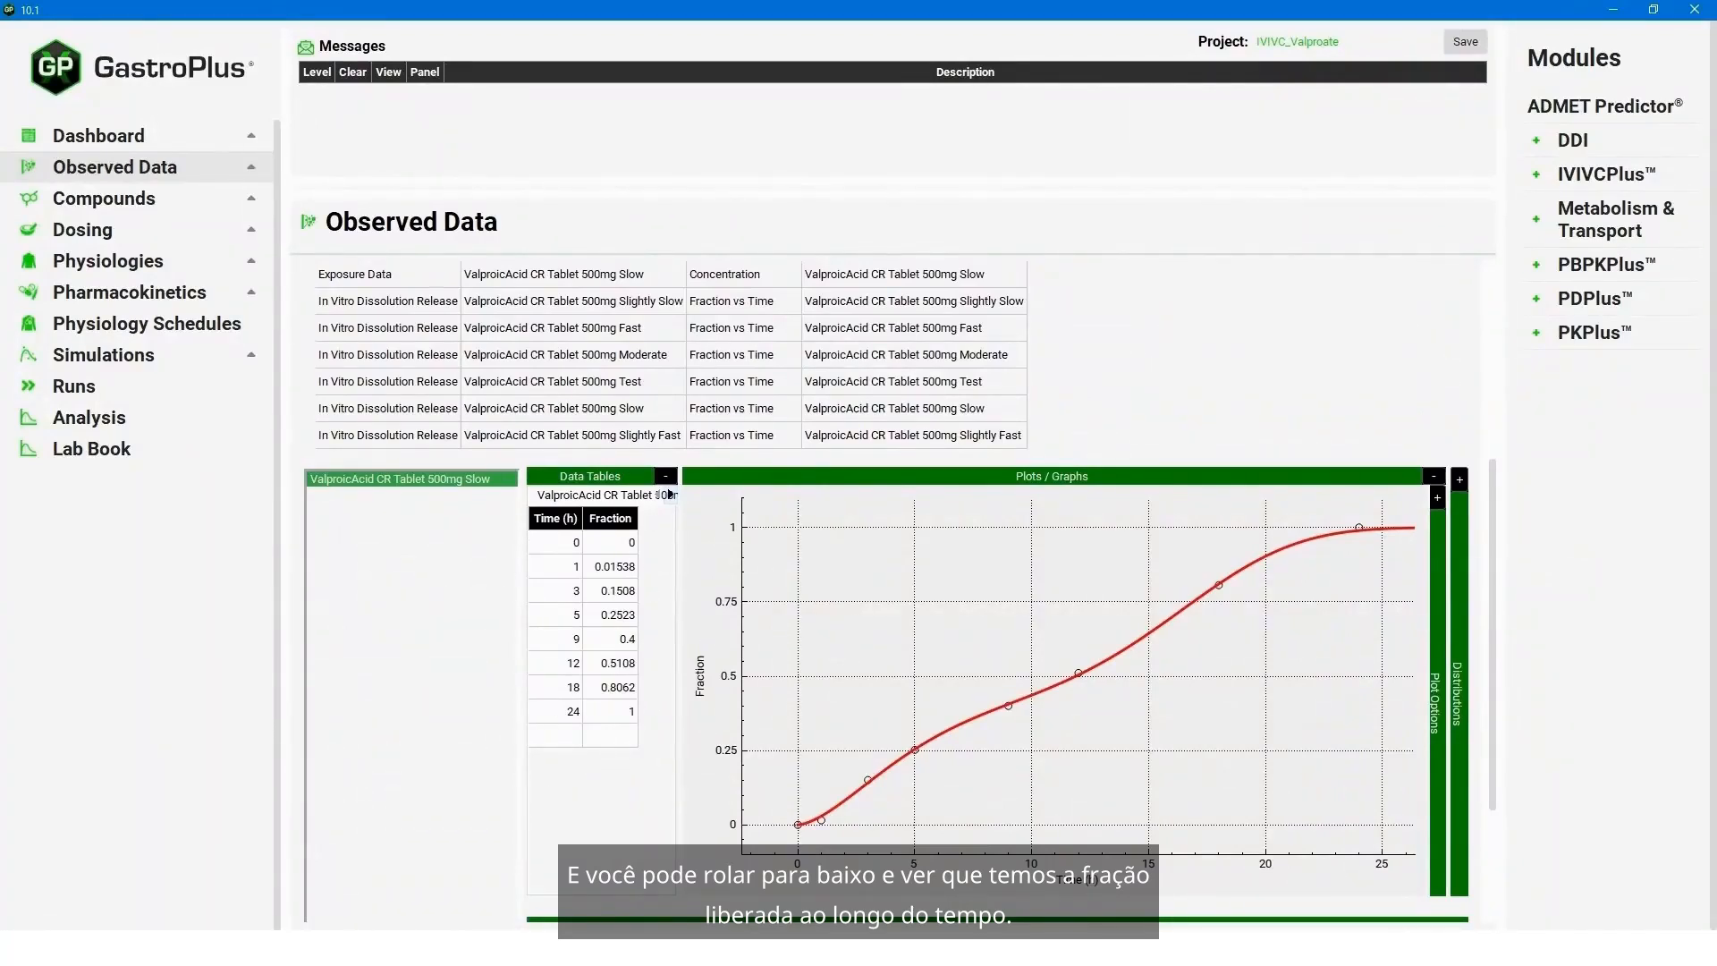
- Show the distributions of the slow tablet's dissolution data and examine its Weibull parameters
{"action": "left_click", "coordinate": [1460, 485]}
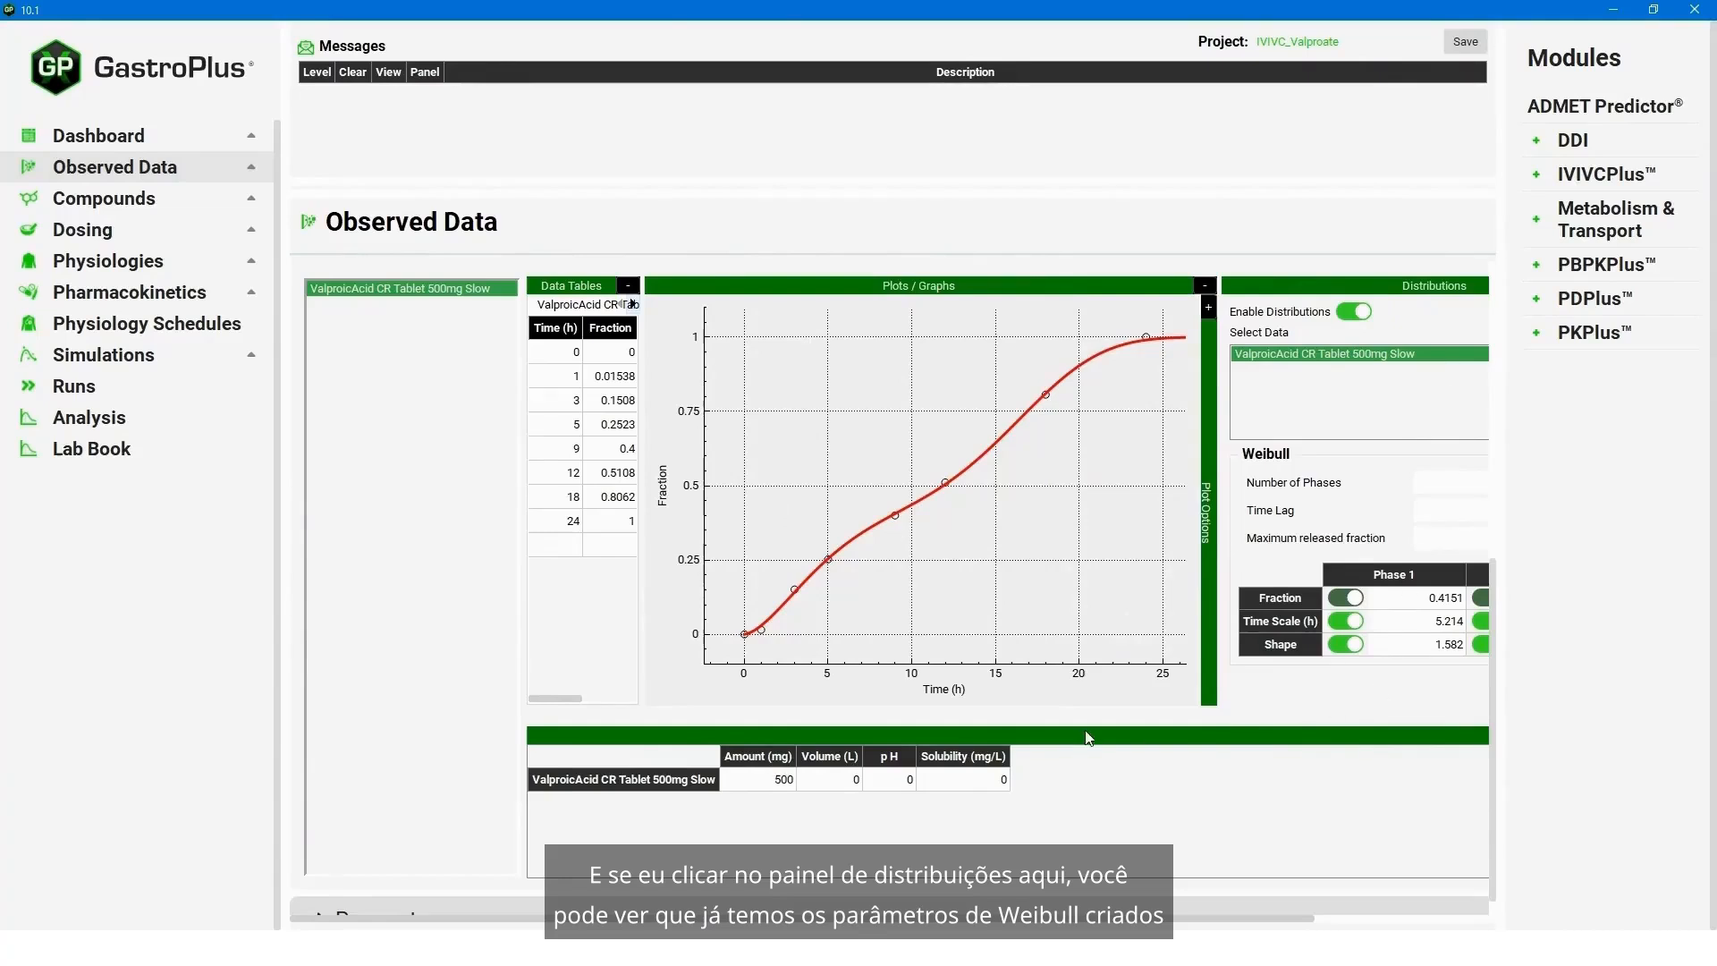
{"action": "left_click_drag", "start_coordinate": [1028, 919], "coordinate": [1209, 918]}
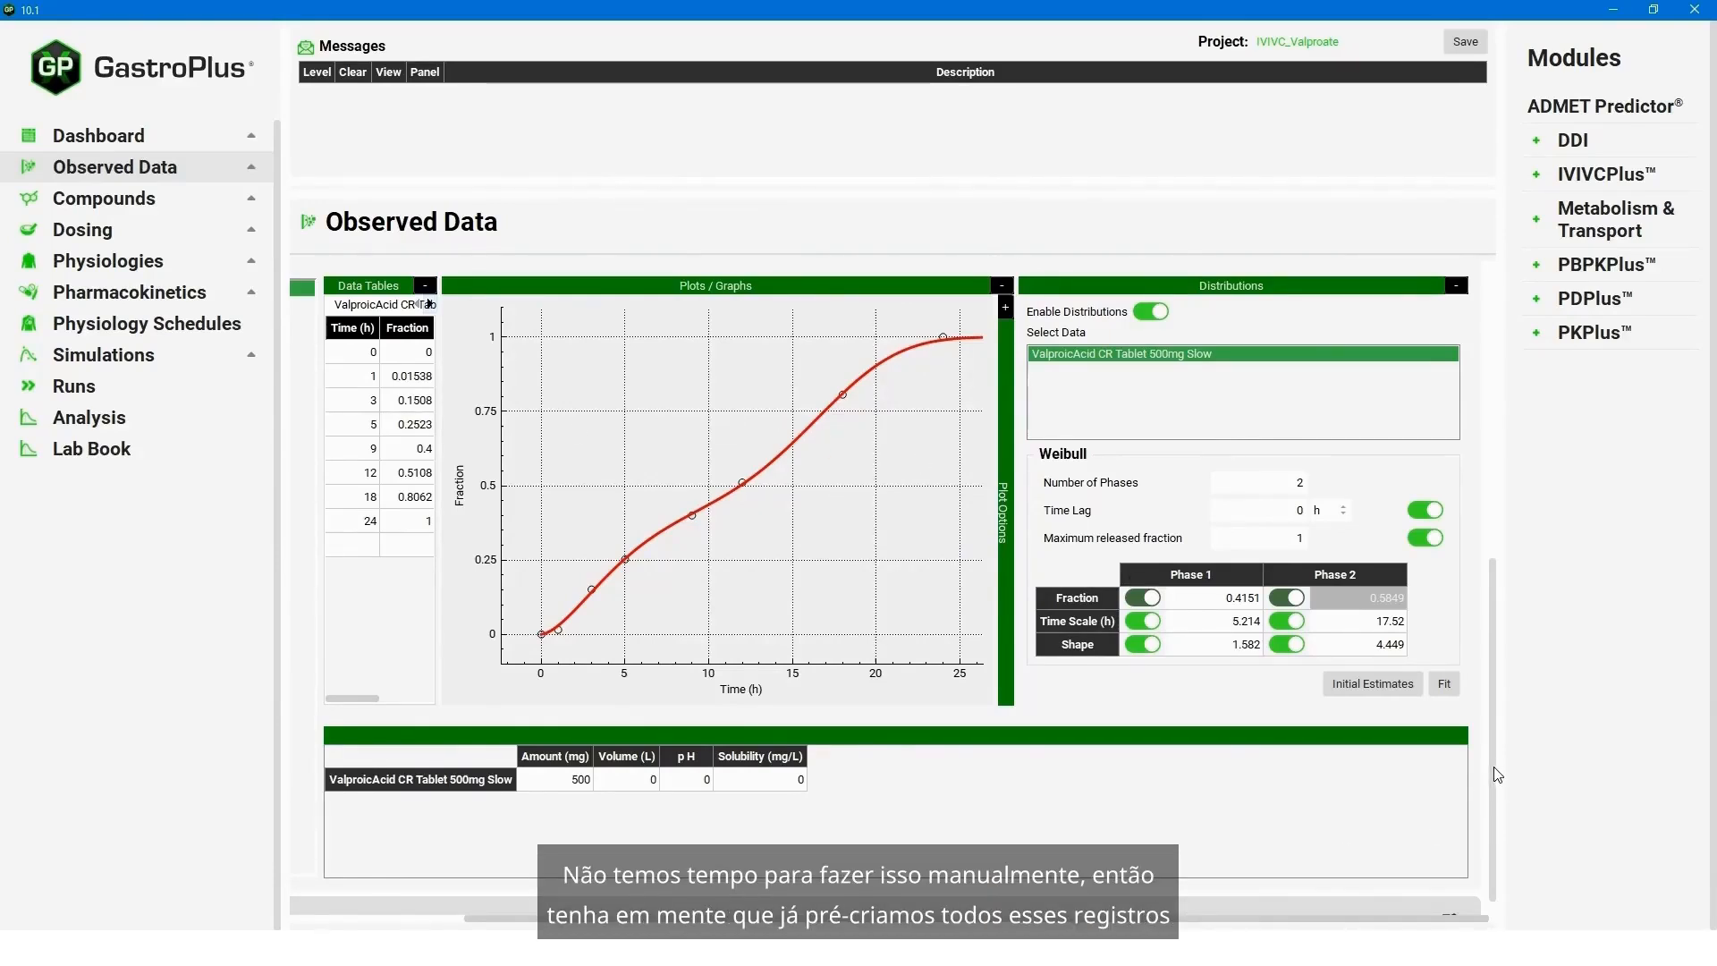
{"action": "left_click_drag", "start_coordinate": [1498, 775], "coordinate": [1513, 483]}
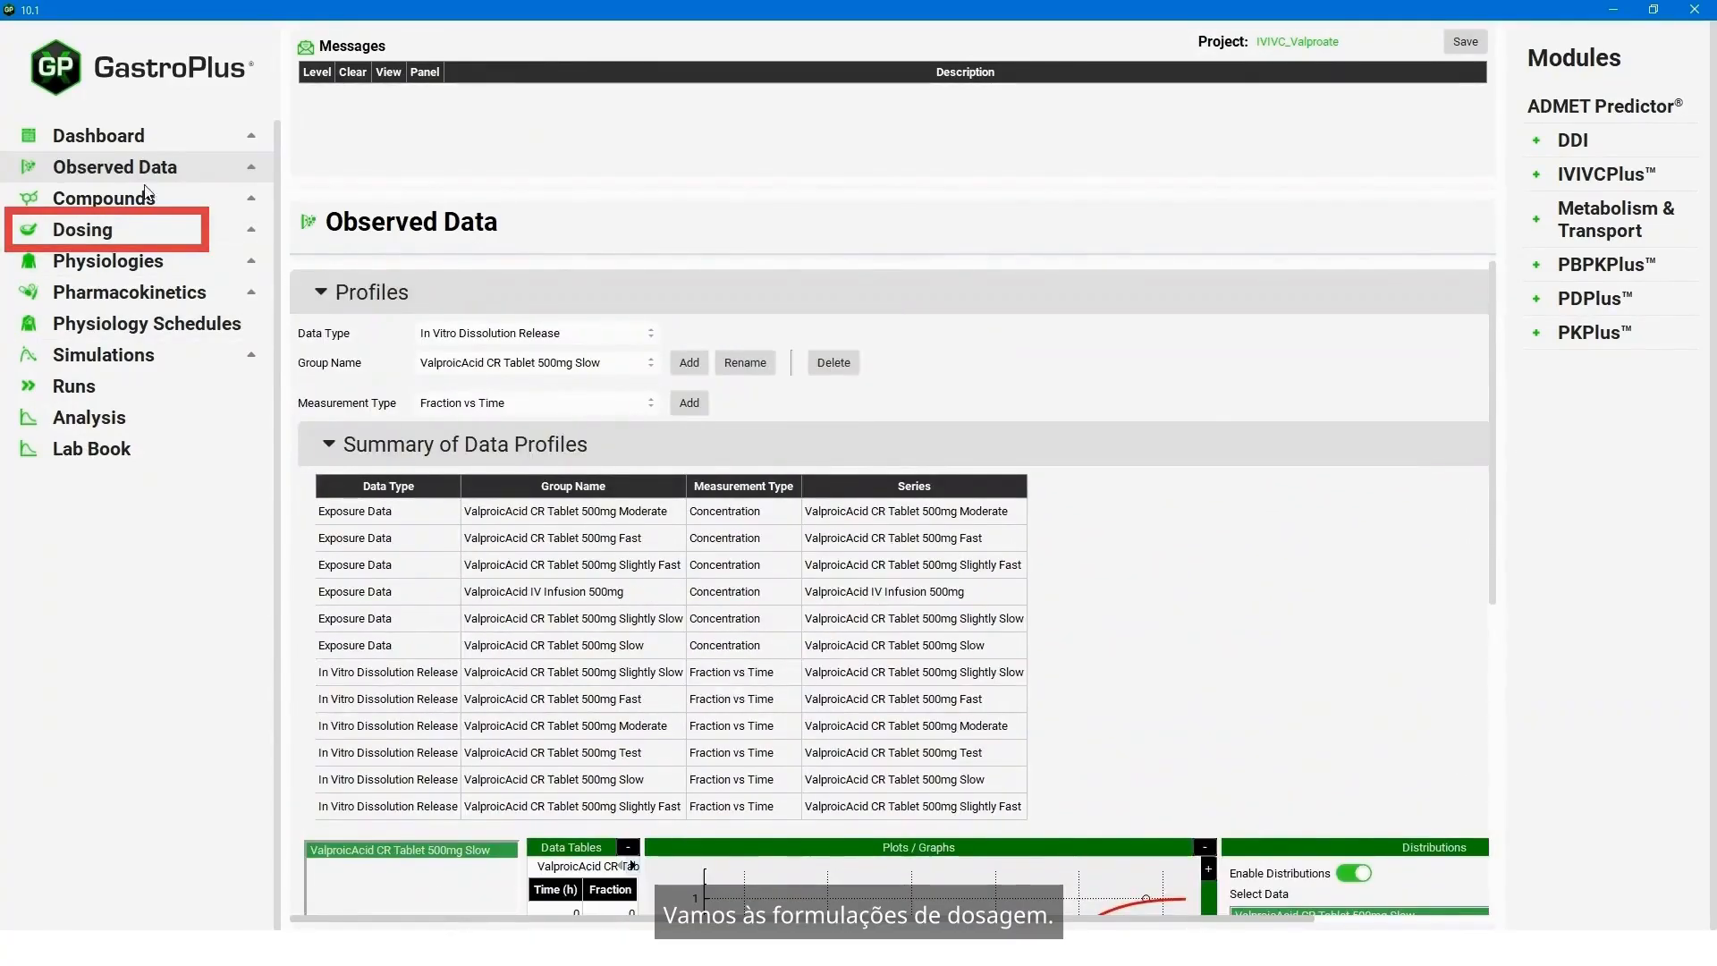
- Review the list of existing dosing formulations, keeping CR Tablet 500mg Fast selected
{"action": "left_click", "coordinate": [147, 195]}
{"action": "left_click", "coordinate": [111, 229]}
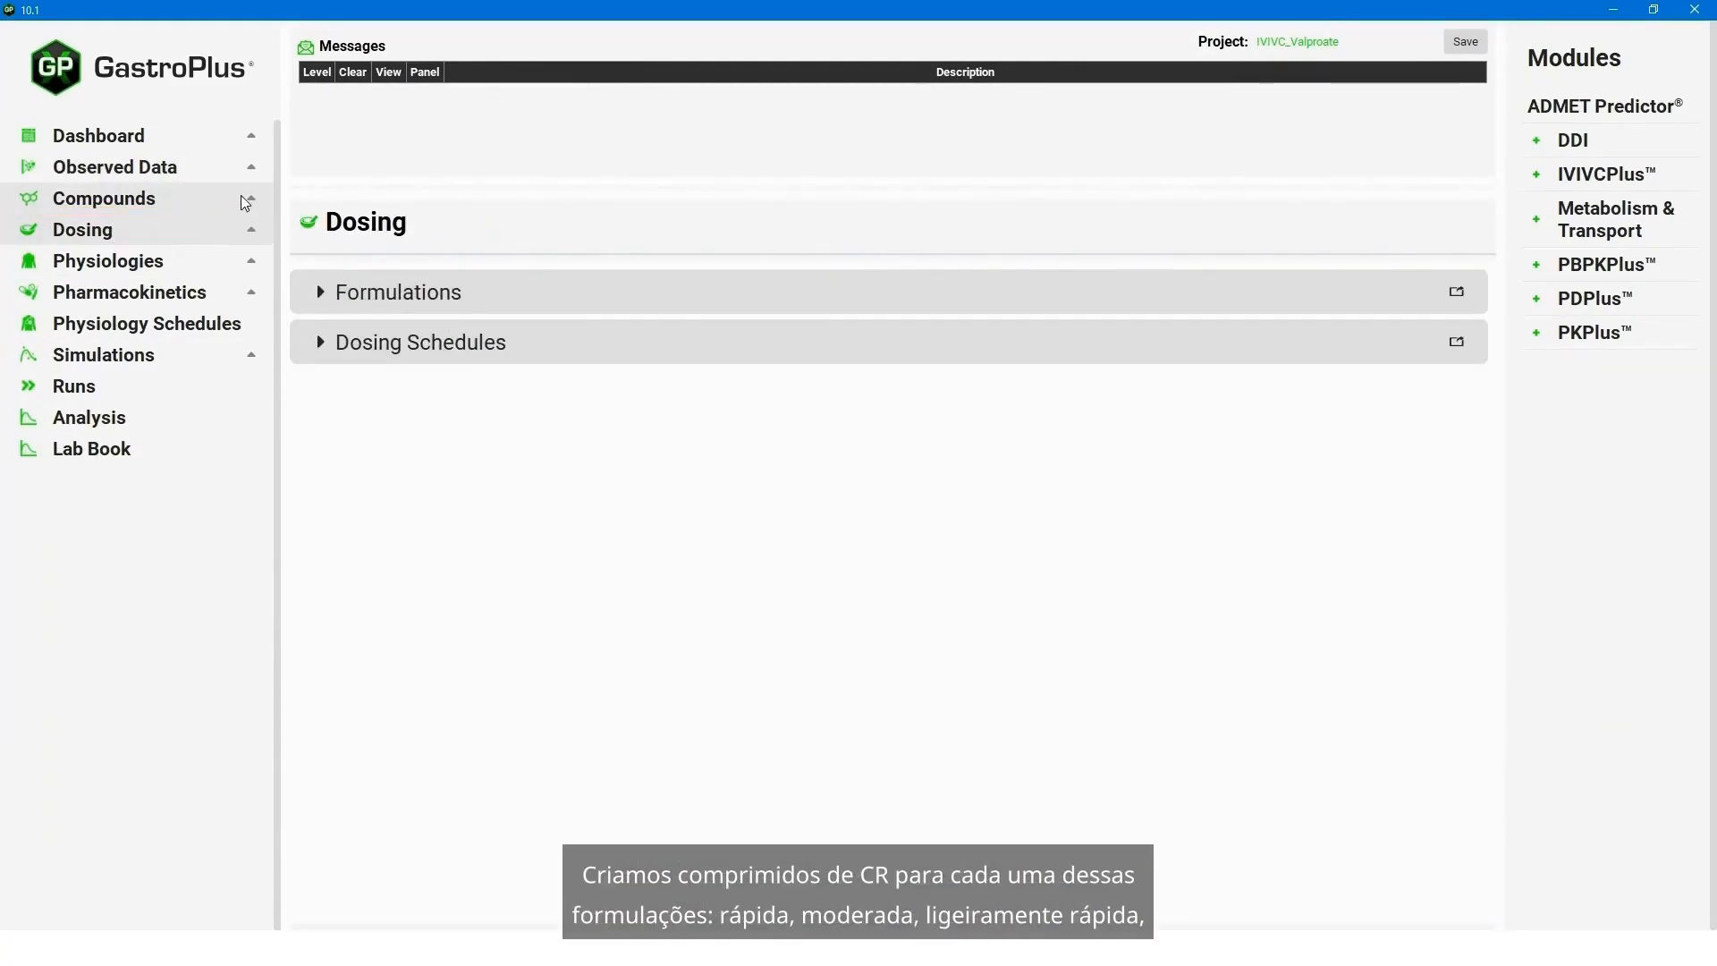
{"action": "left_click", "coordinate": [322, 292]}
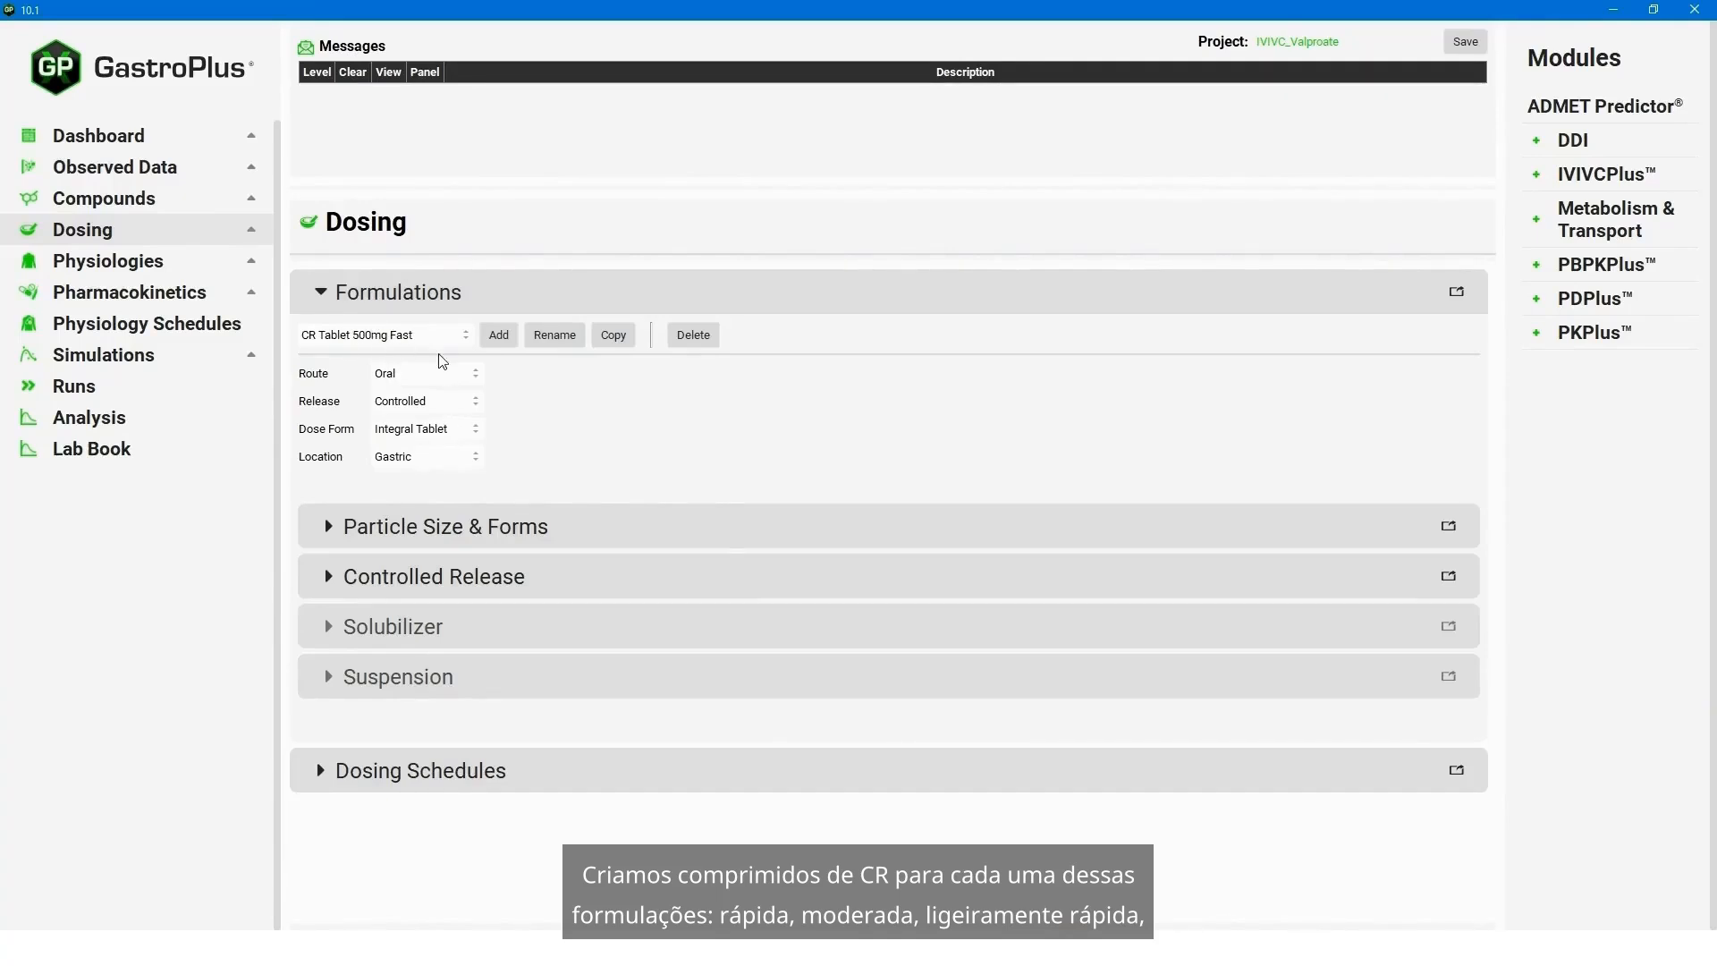
{"action": "left_click", "coordinate": [409, 336]}
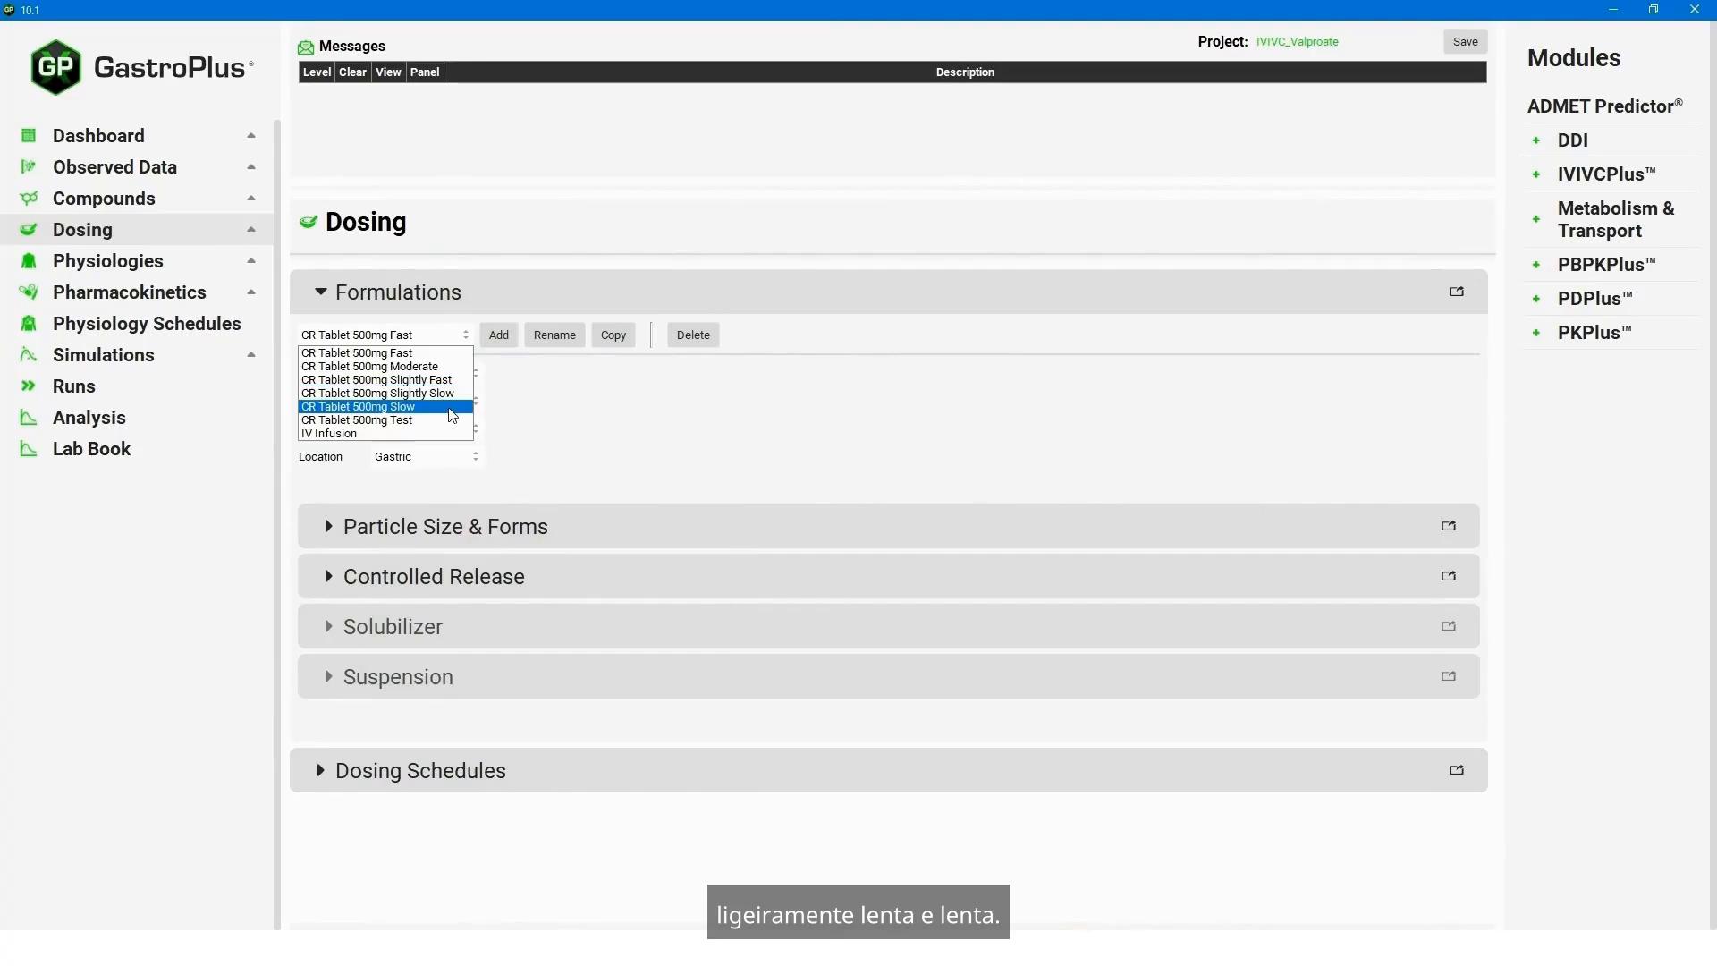
{"action": "left_click", "coordinate": [786, 411]}
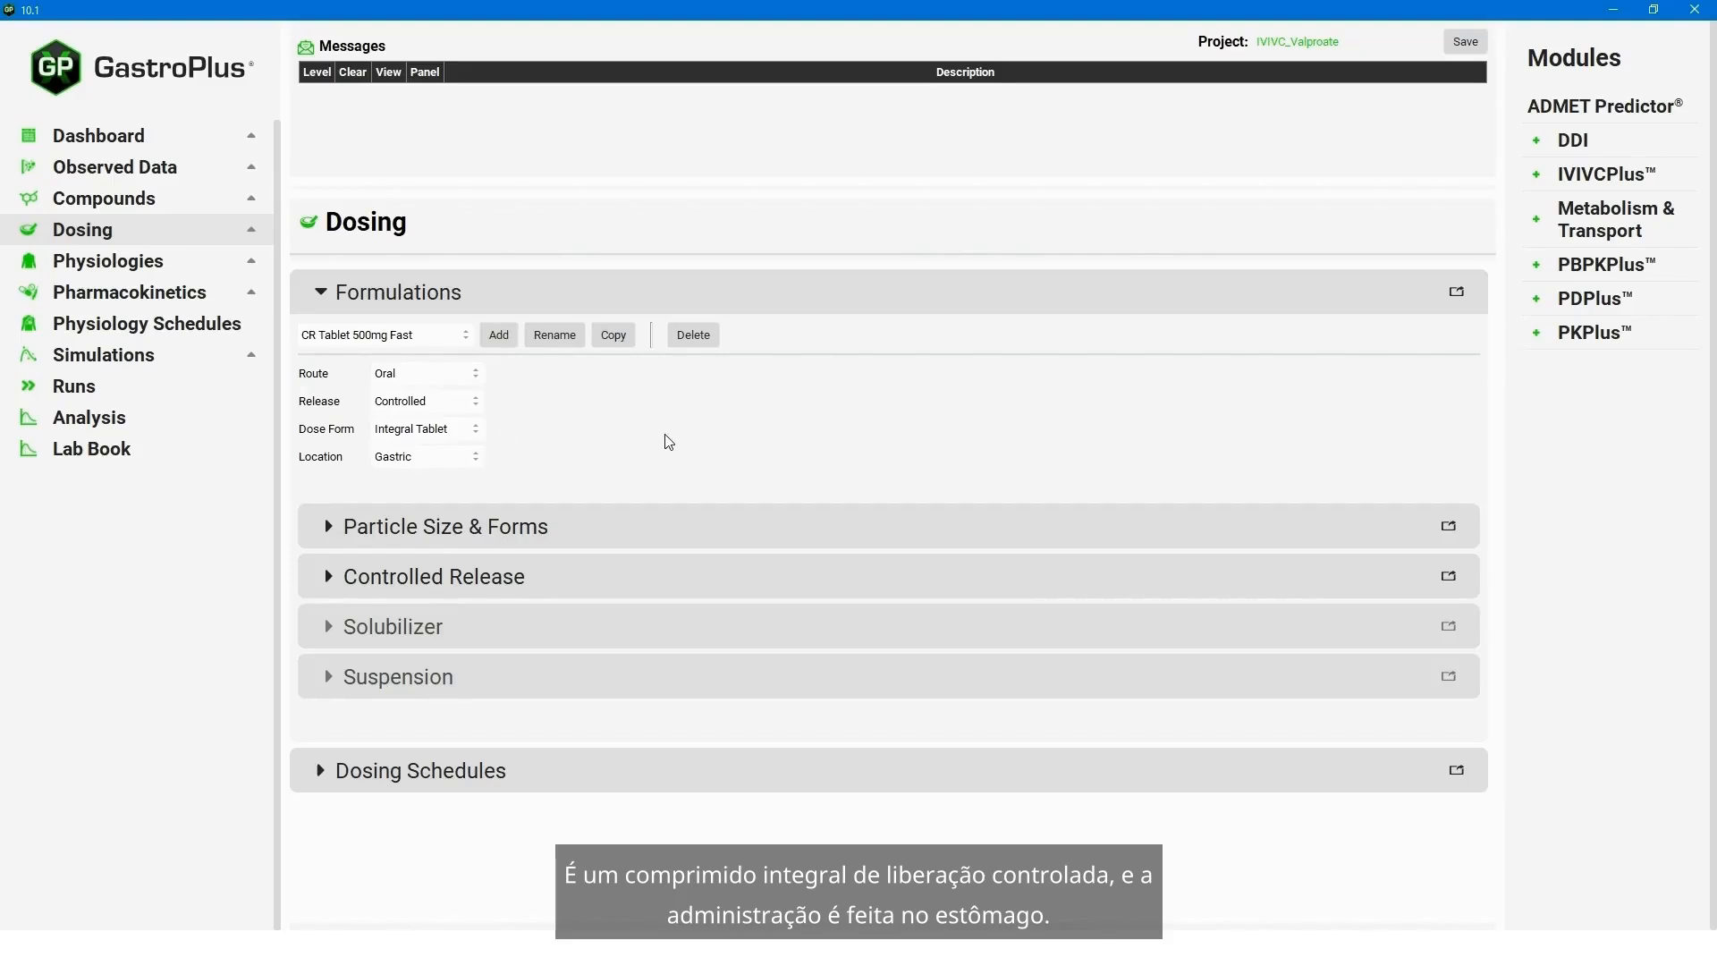
- Check the Controlled Release settings of the CR Tablet 500mg Fast formulation, including the available dissolution groups
{"action": "left_click", "coordinate": [325, 574]}
{"action": "scroll", "coordinate": [928, 704], "scroll_direction": "down", "scroll_amount": 2}
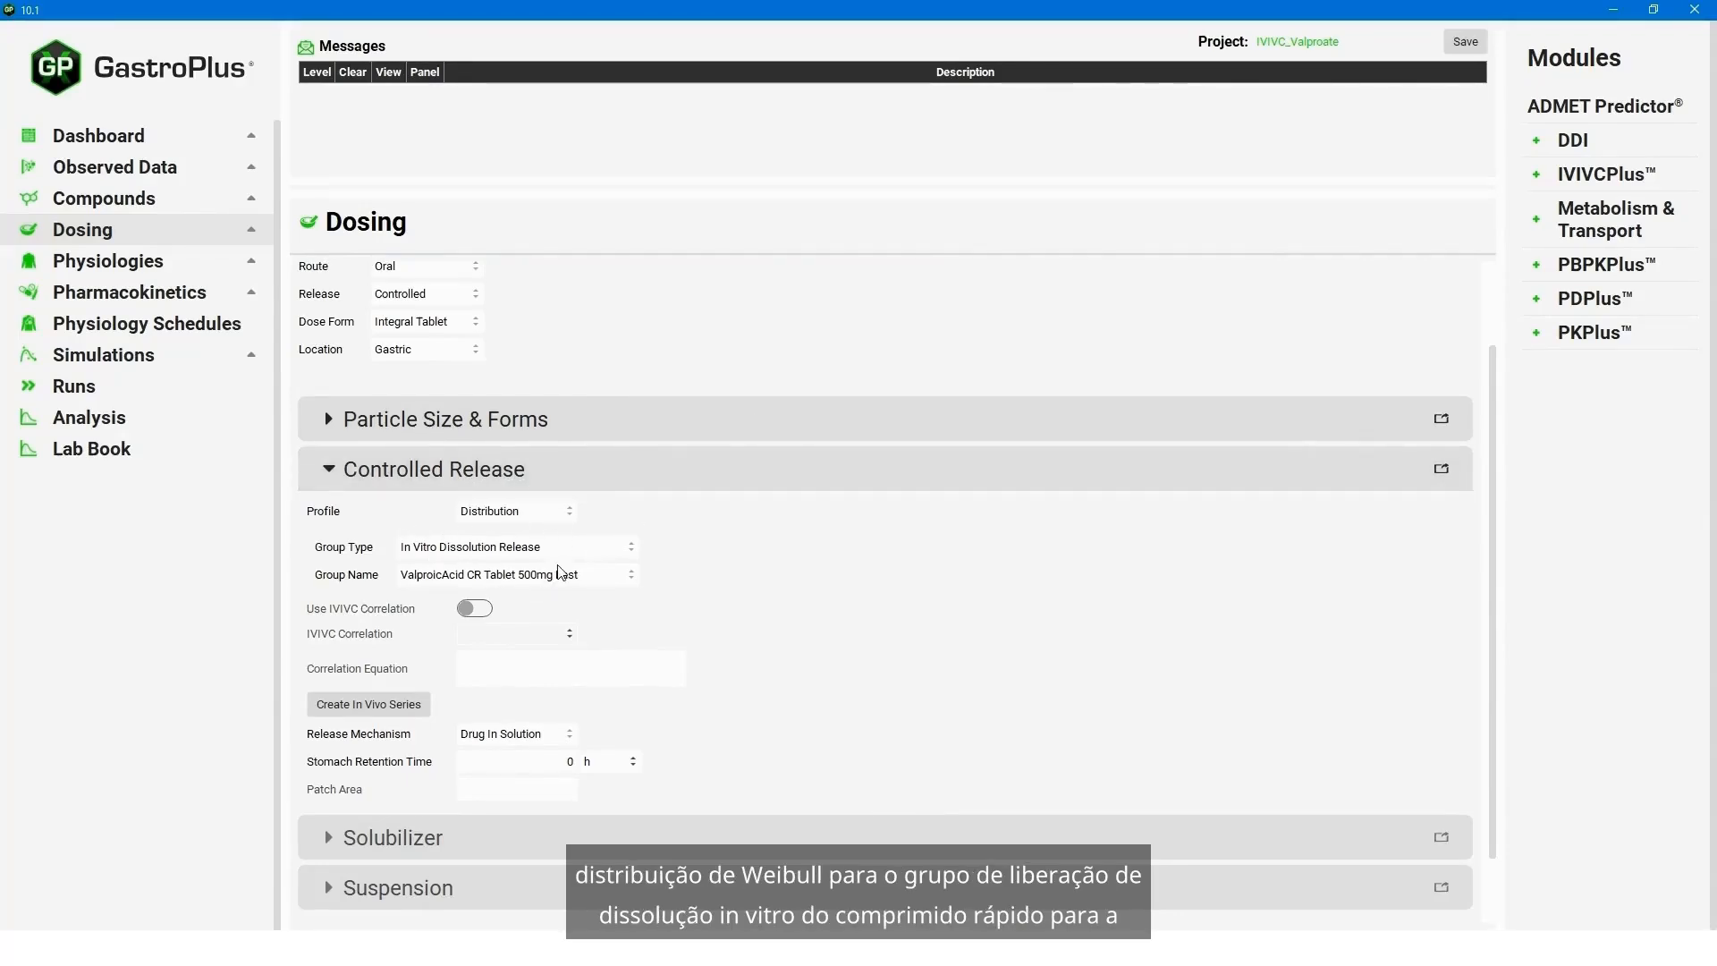
{"action": "left_click", "coordinate": [579, 583]}
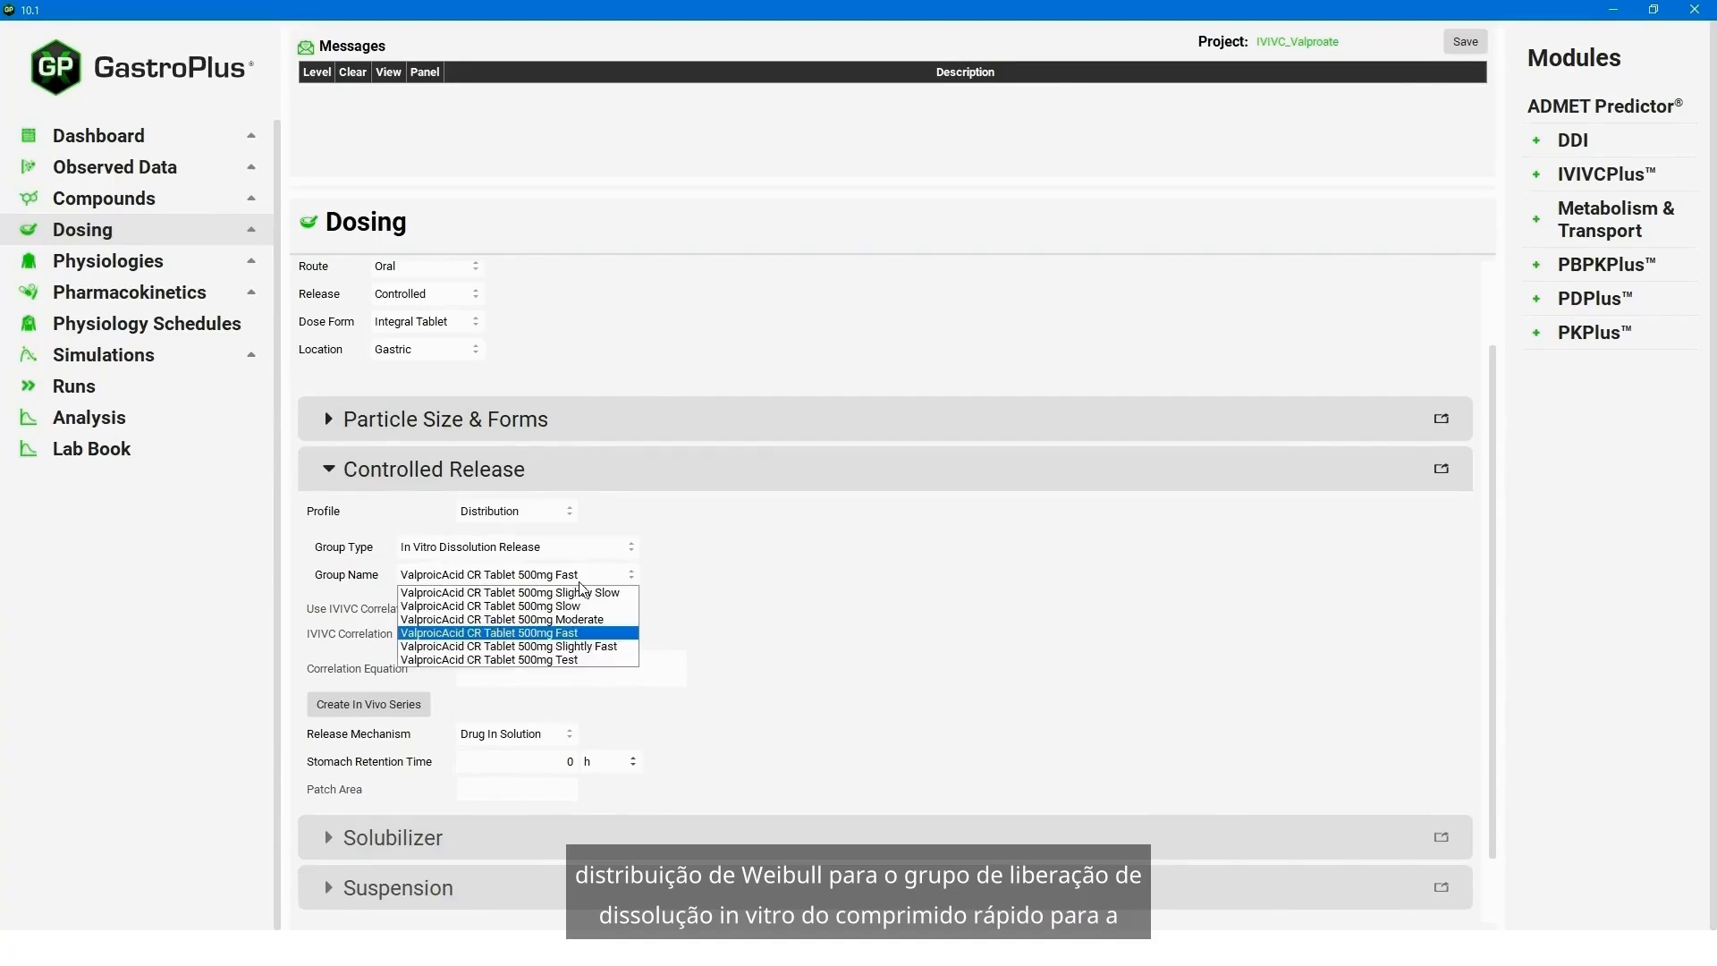
{"action": "left_click", "coordinate": [755, 587]}
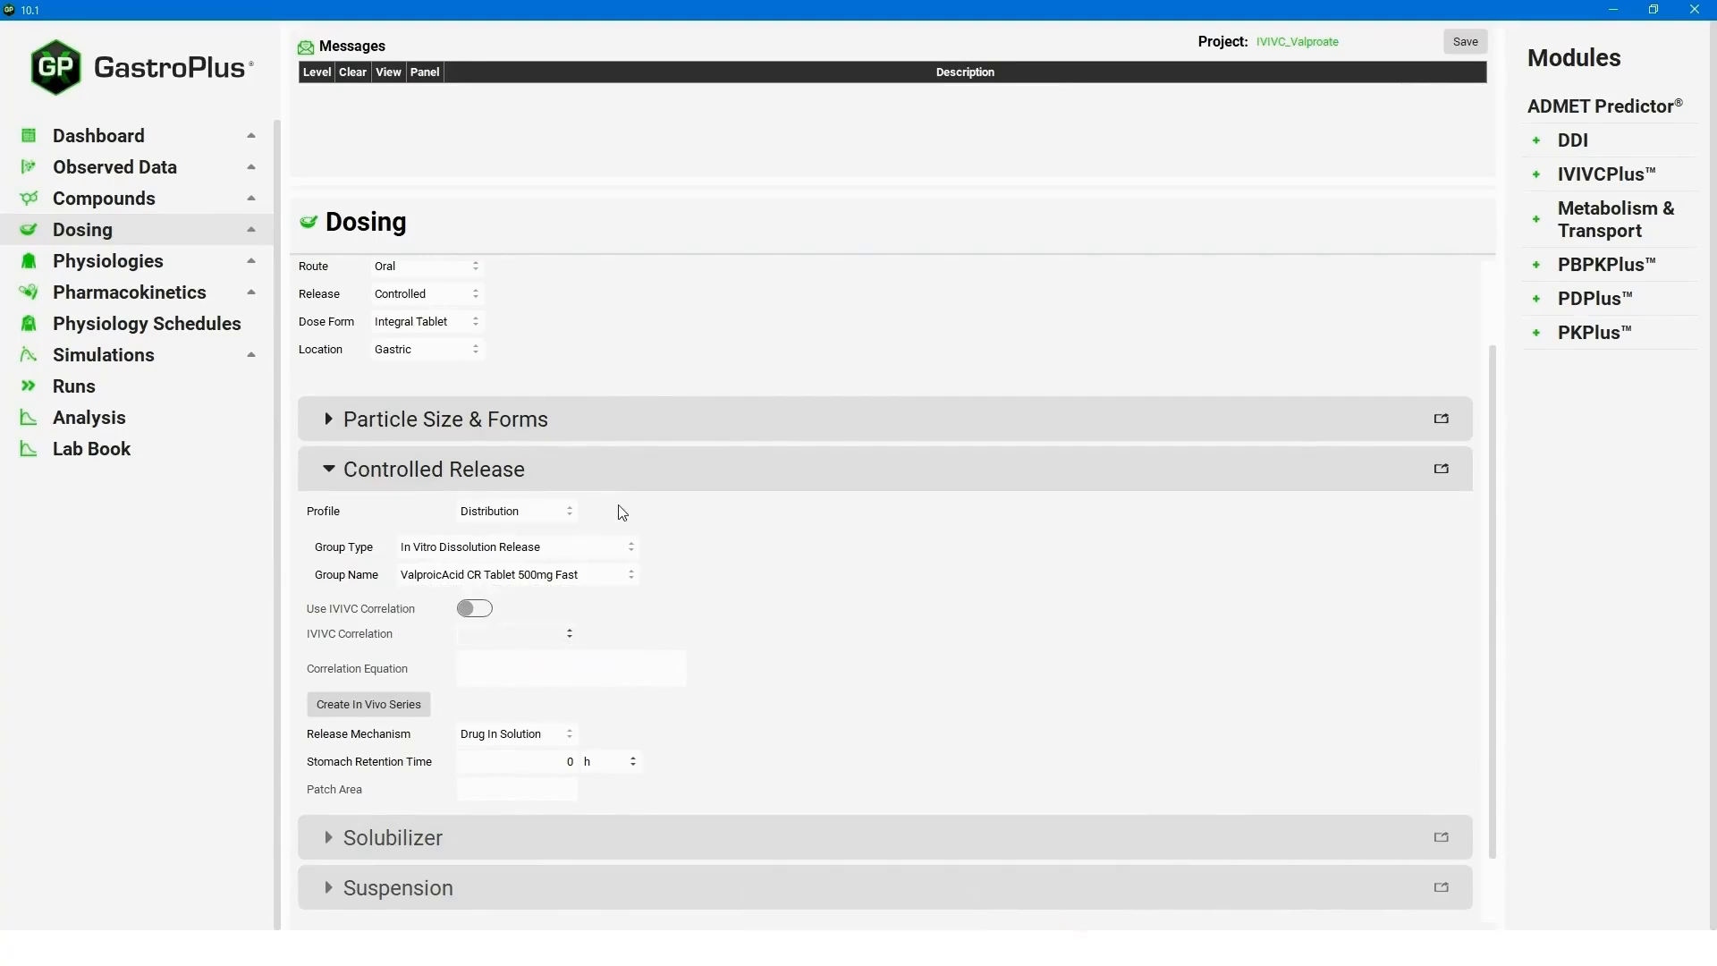
{"action": "scroll", "coordinate": [621, 506], "scroll_direction": "up", "scroll_amount": 1}
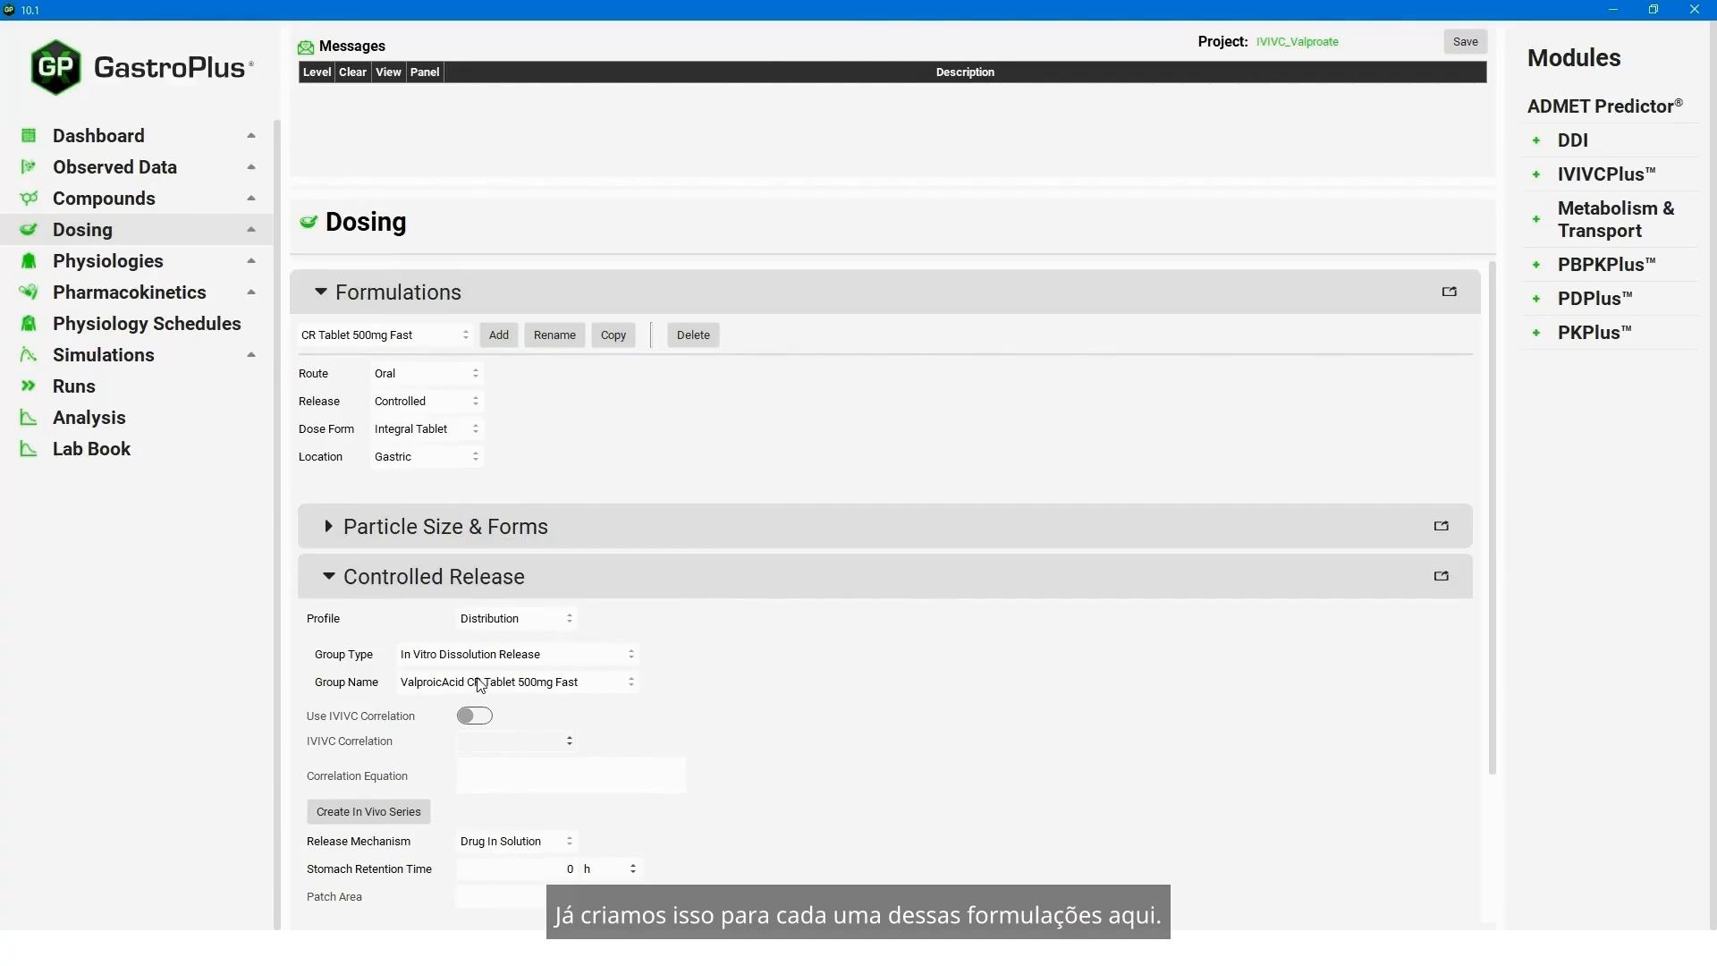
{"action": "left_click", "coordinate": [325, 581]}
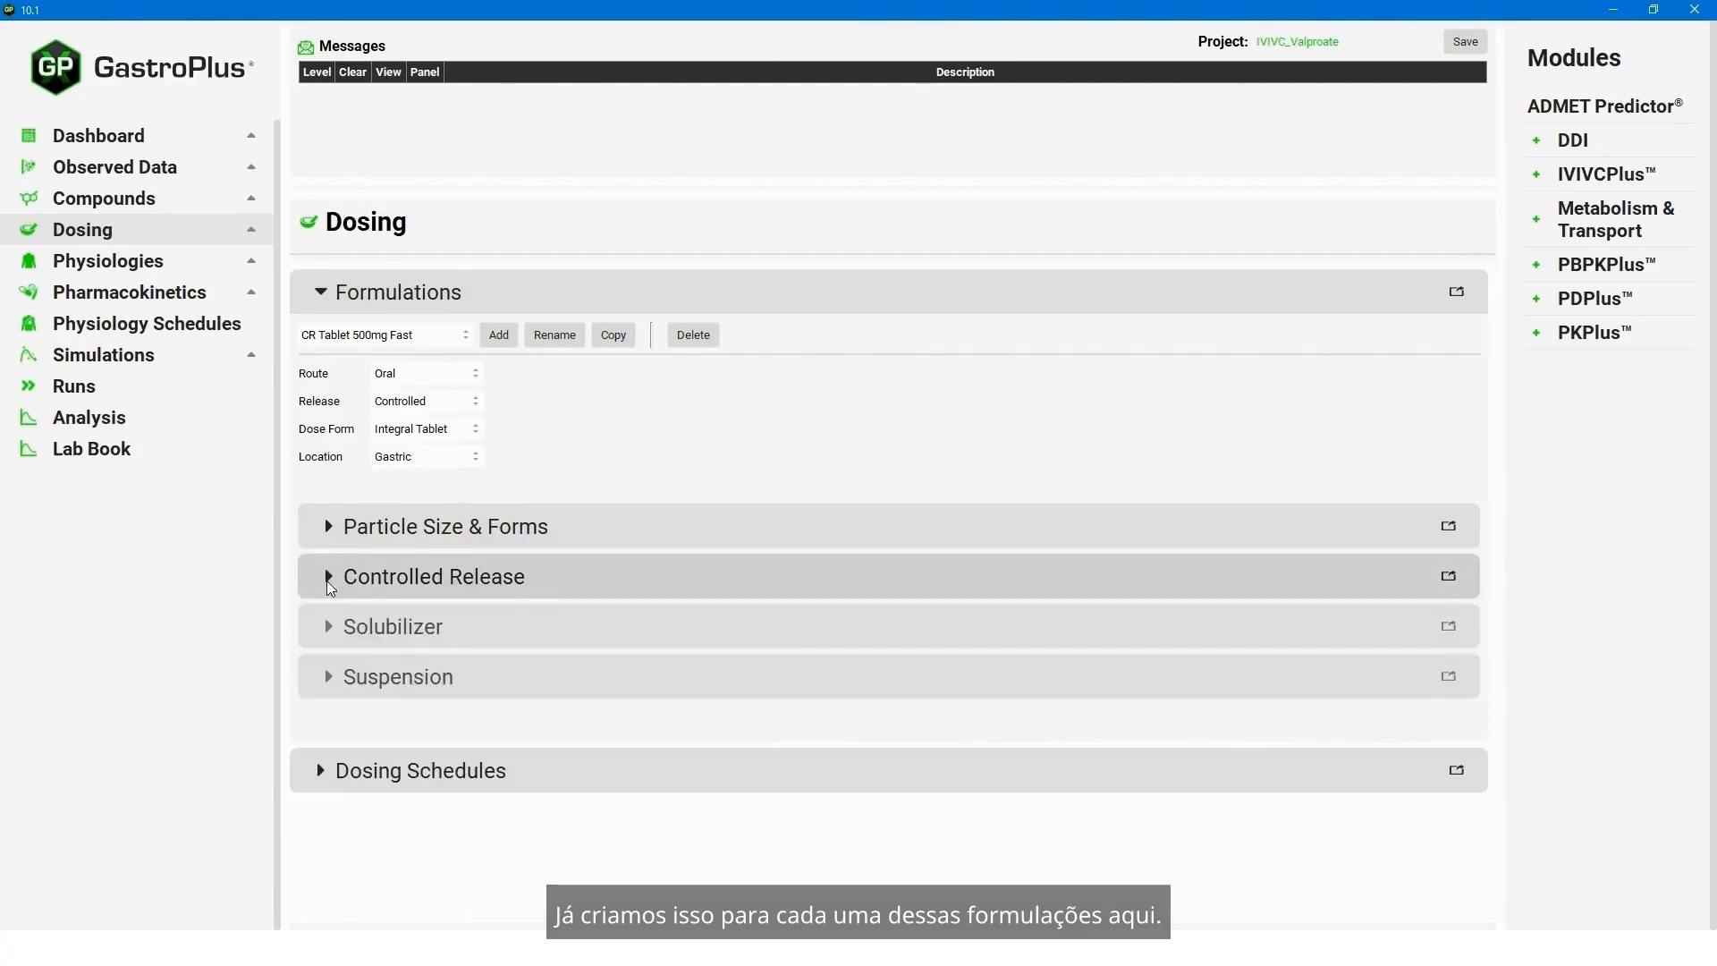
- Review the Human Male 82kg physiology and the compartmental pharmacokinetic model for ValproicAcid
{"action": "left_click", "coordinate": [126, 260]}
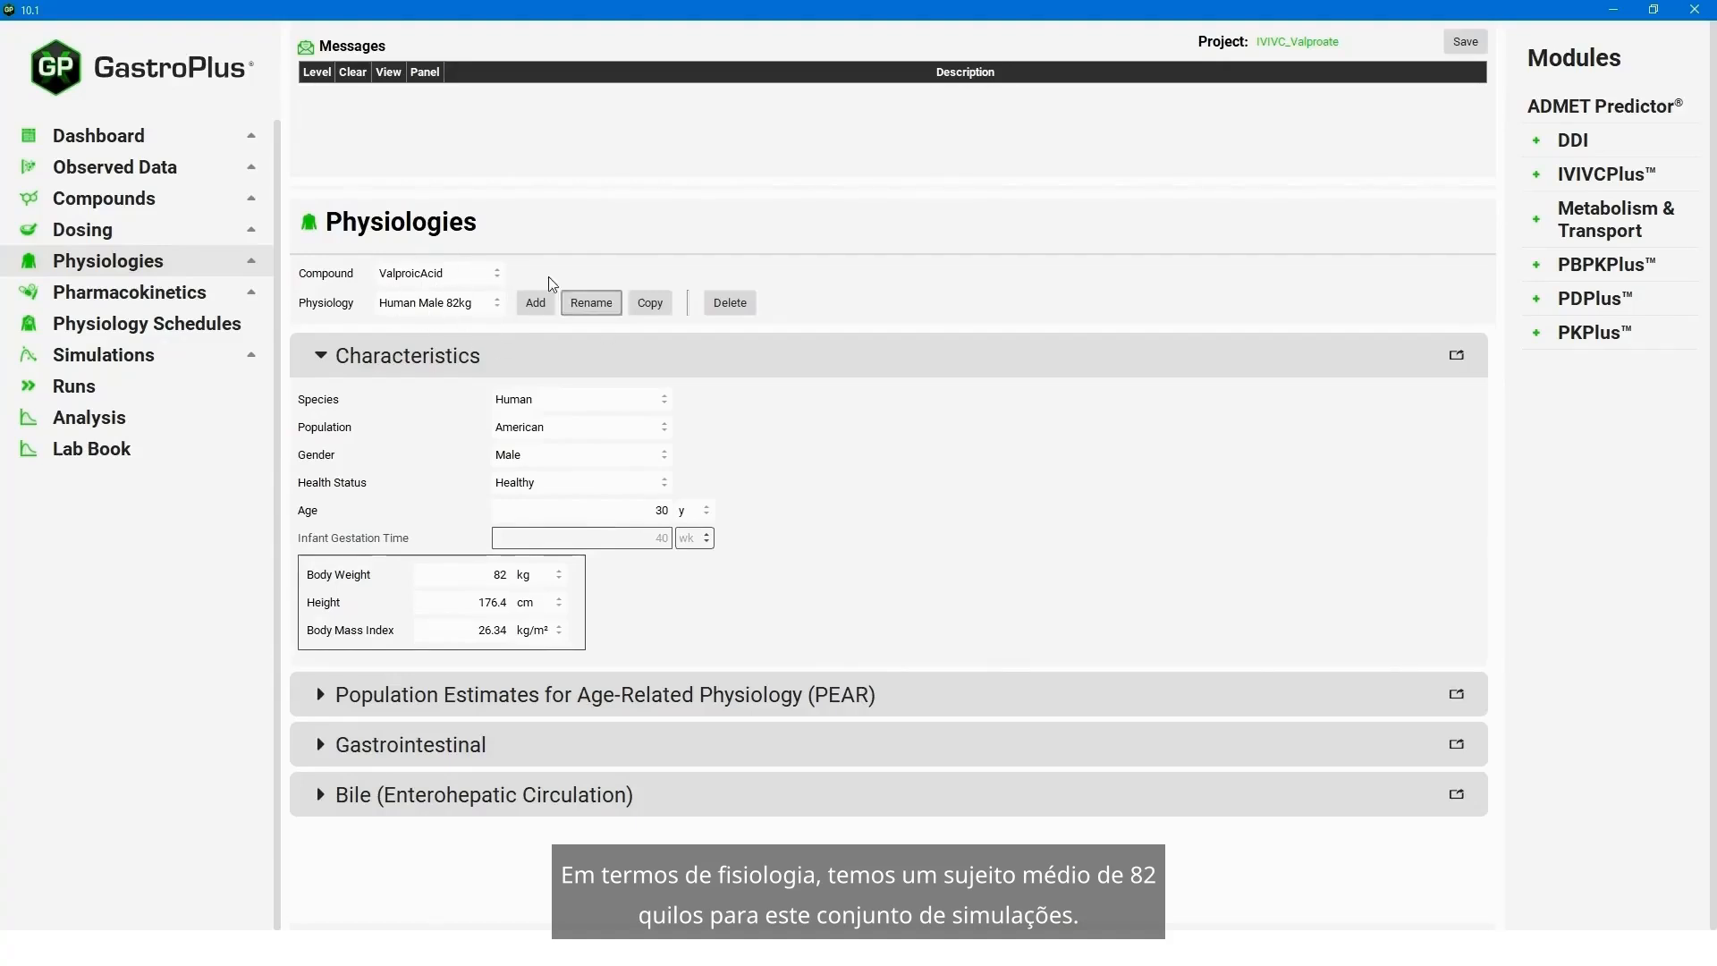
{"action": "left_click", "coordinate": [134, 293]}
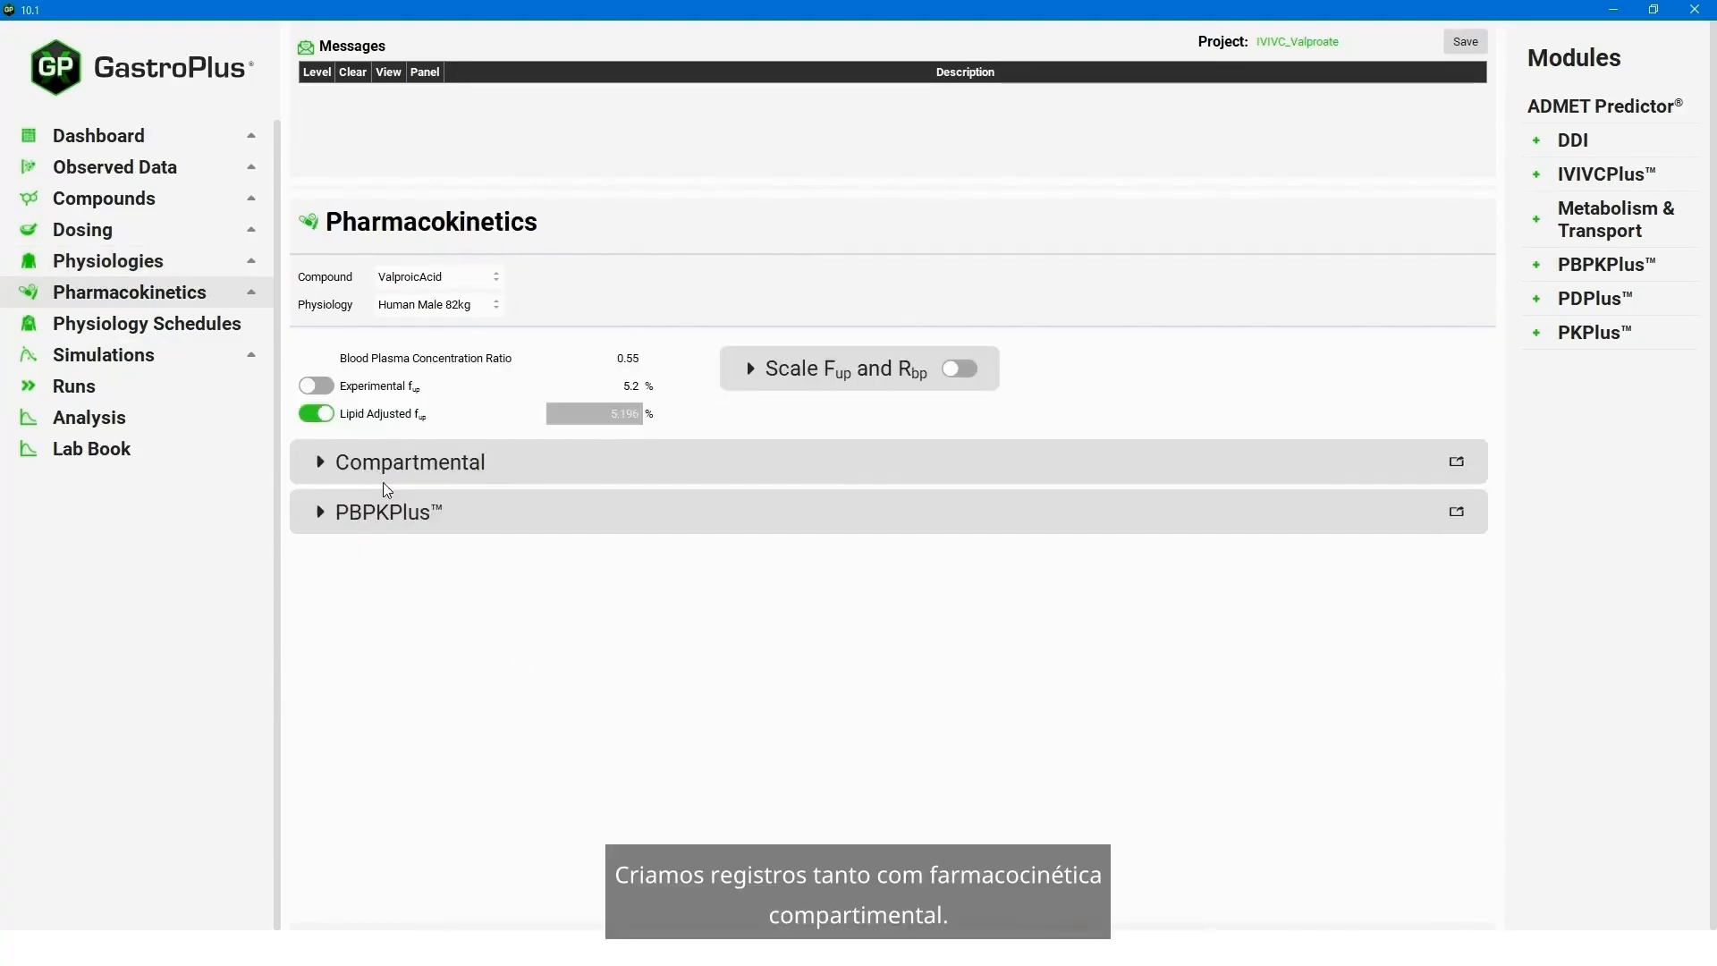
{"action": "left_click", "coordinate": [324, 463]}
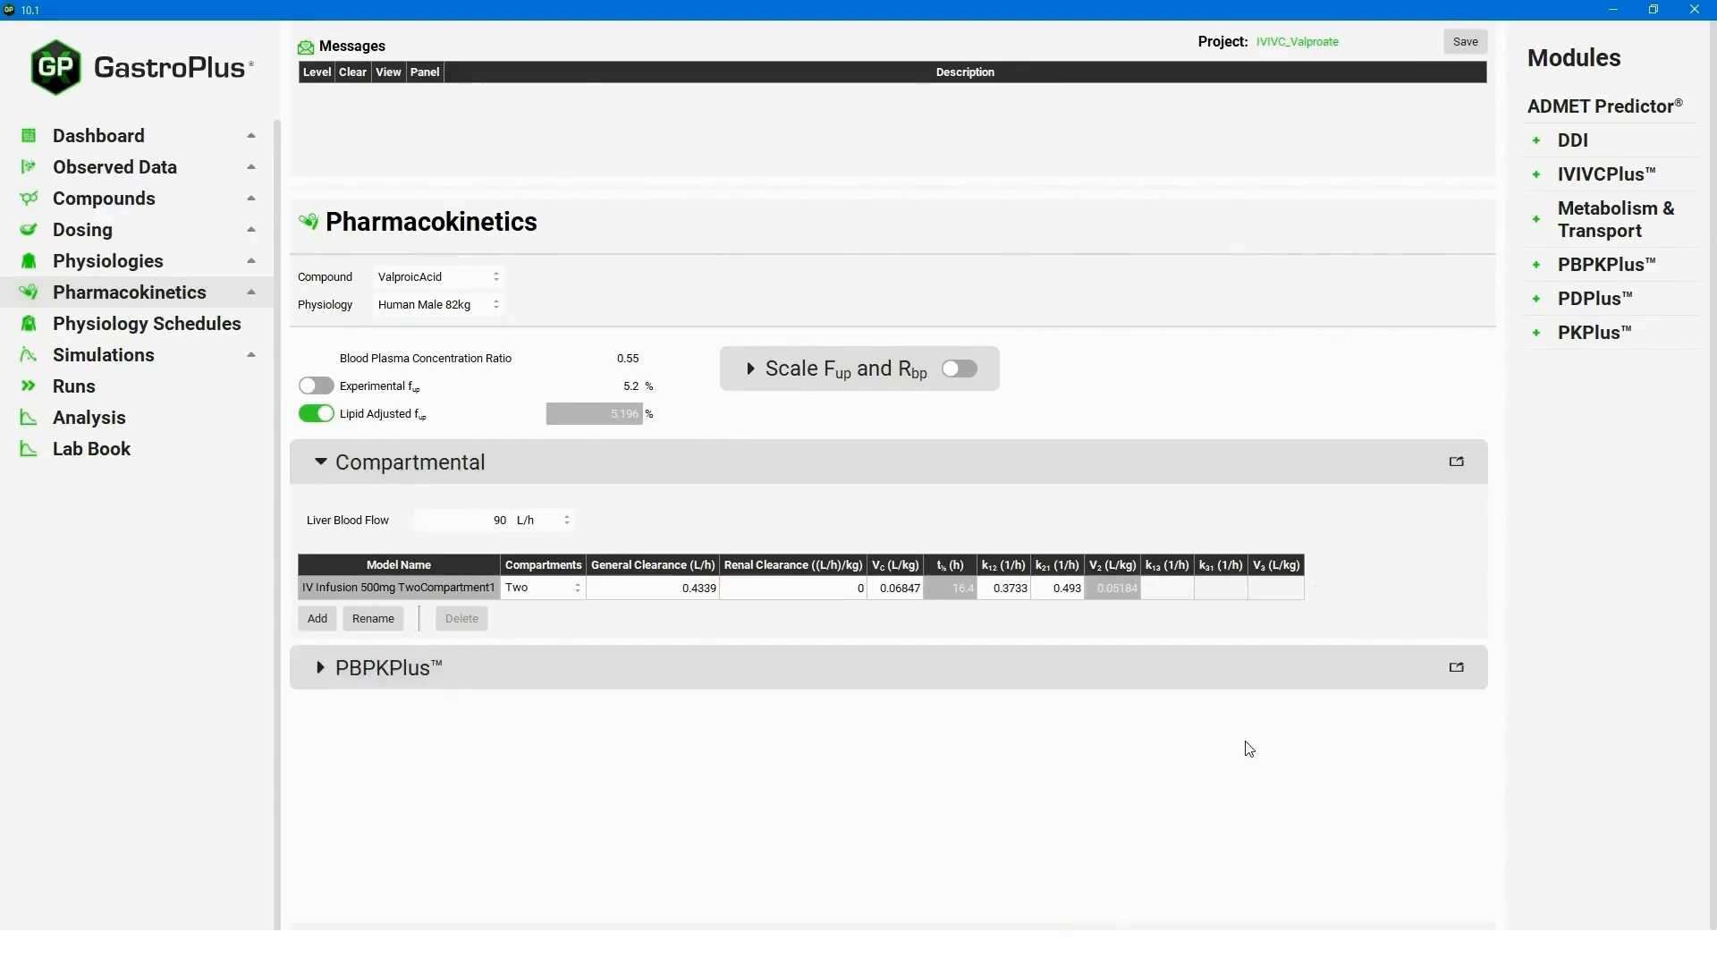
- Examine the PBPKPlus model of ValproicAcid, including its tissue diagram and lung tissue parameters
{"action": "left_click", "coordinate": [330, 668]}
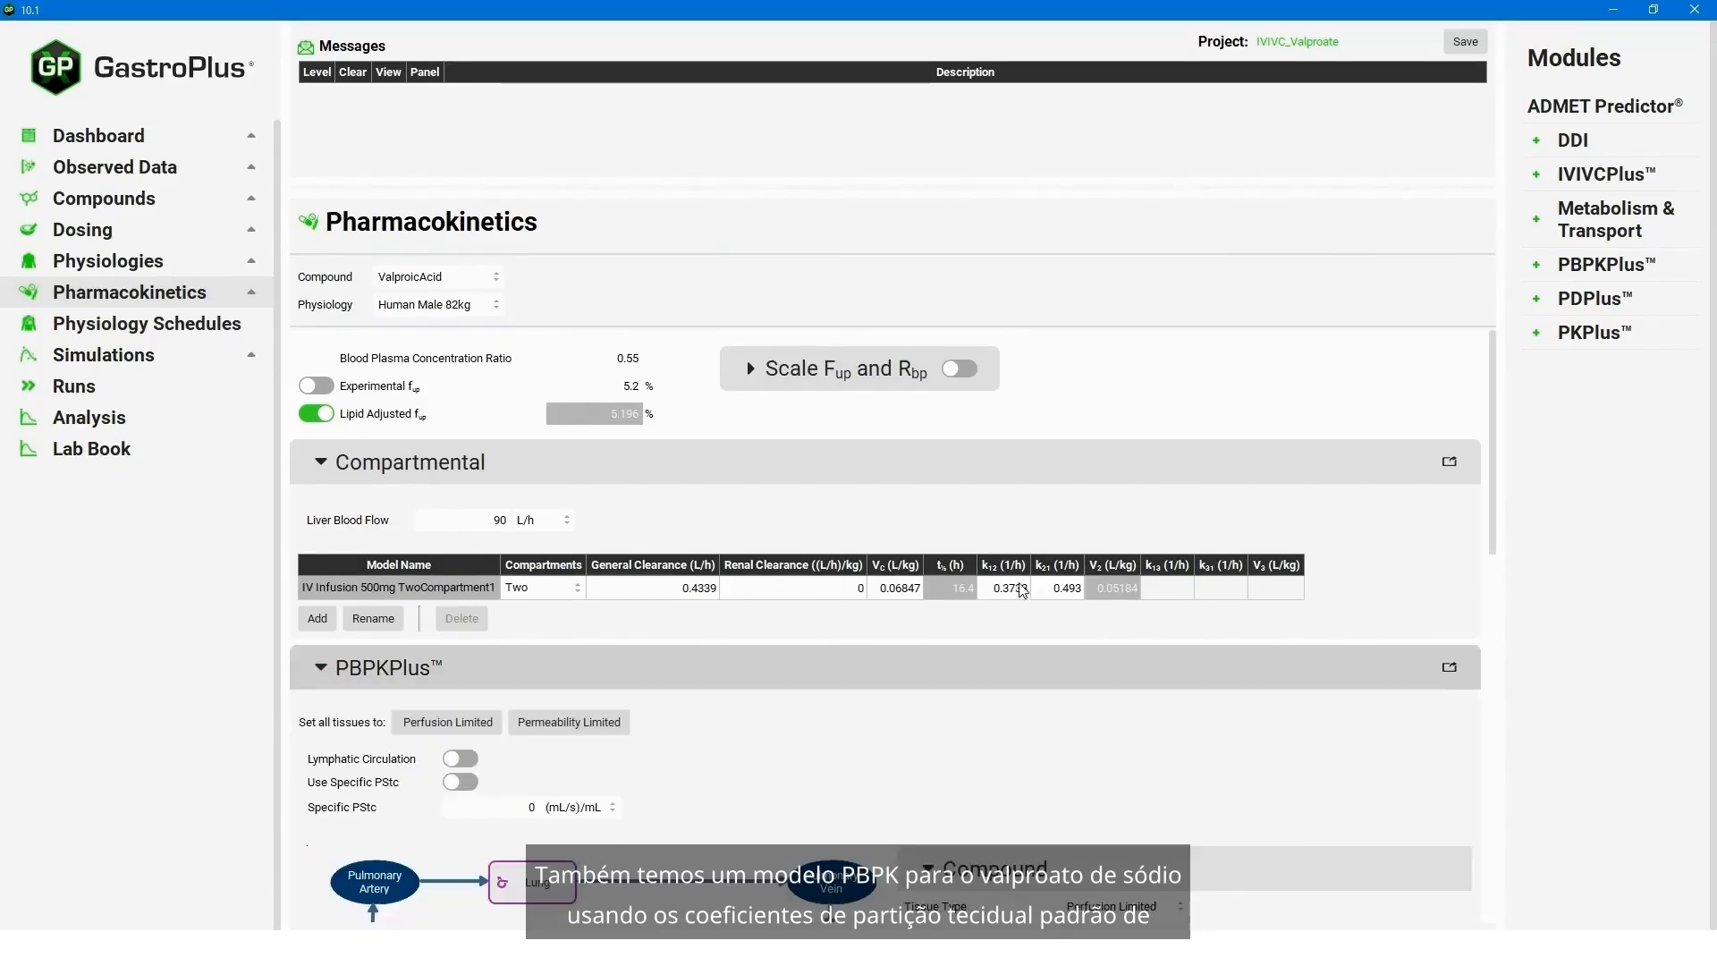
{"action": "scroll", "coordinate": [955, 760], "scroll_direction": "down", "scroll_amount": 3}
{"action": "scroll", "coordinate": [1027, 762], "scroll_direction": "down", "scroll_amount": 2}
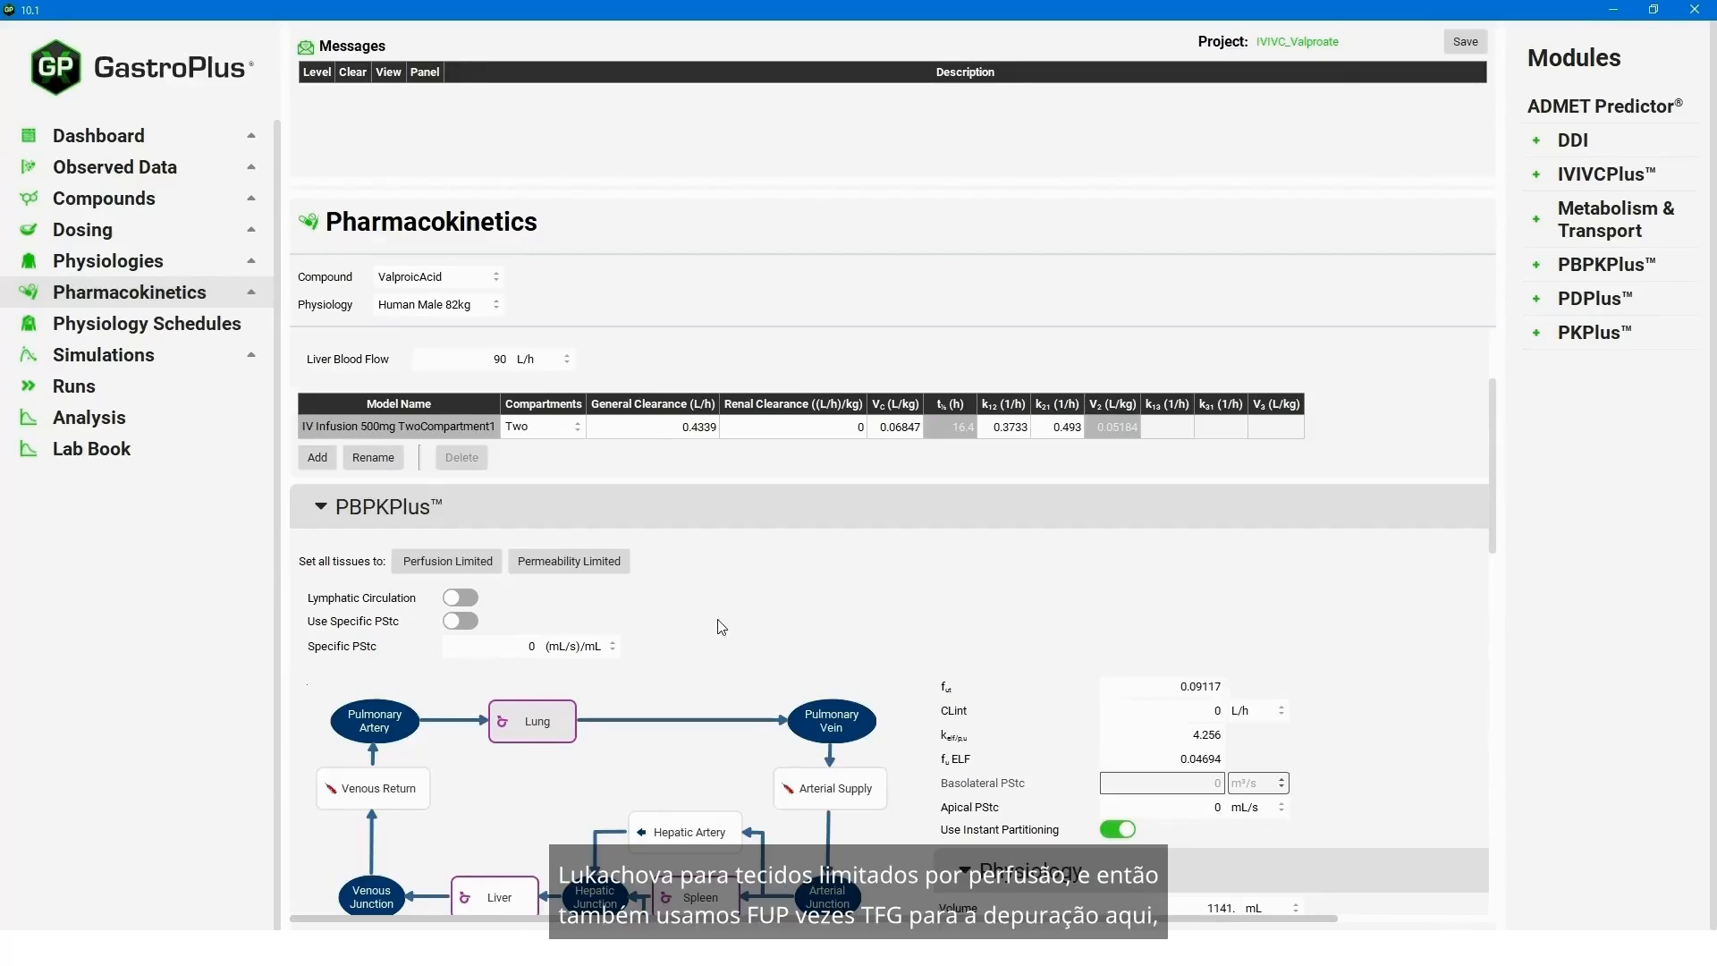
{"action": "scroll", "coordinate": [815, 617], "scroll_direction": "down", "scroll_amount": 3}
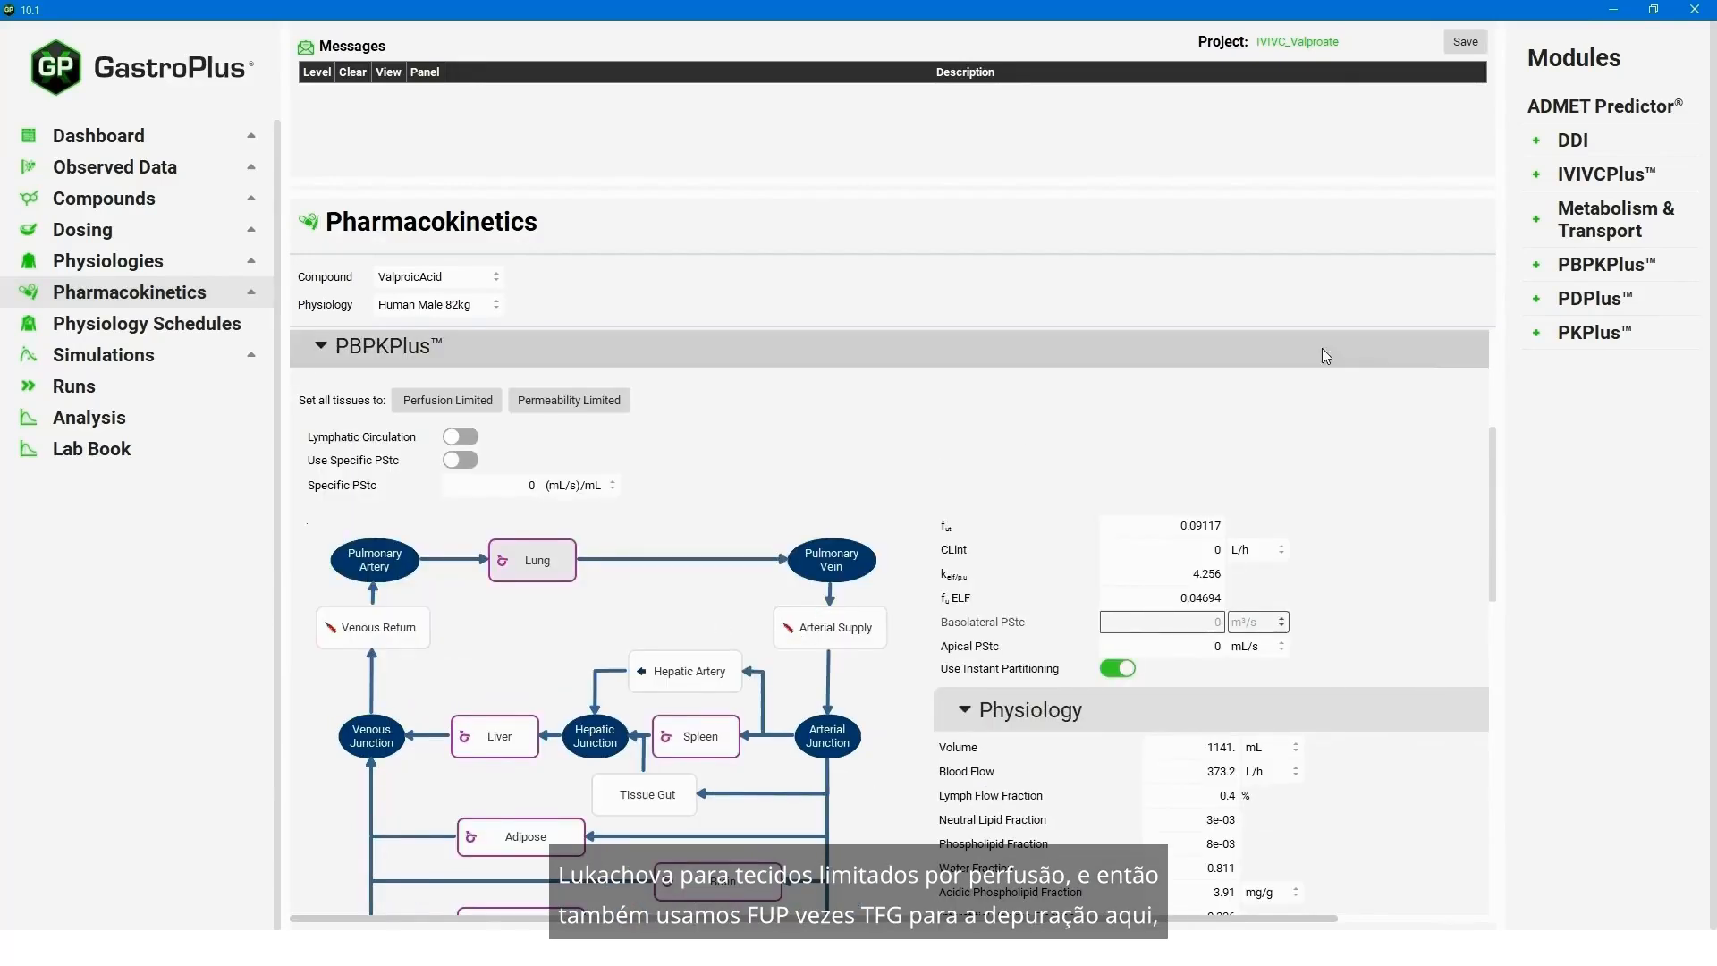
{"action": "left_click_drag", "start_coordinate": [1495, 470], "coordinate": [1487, 529]}
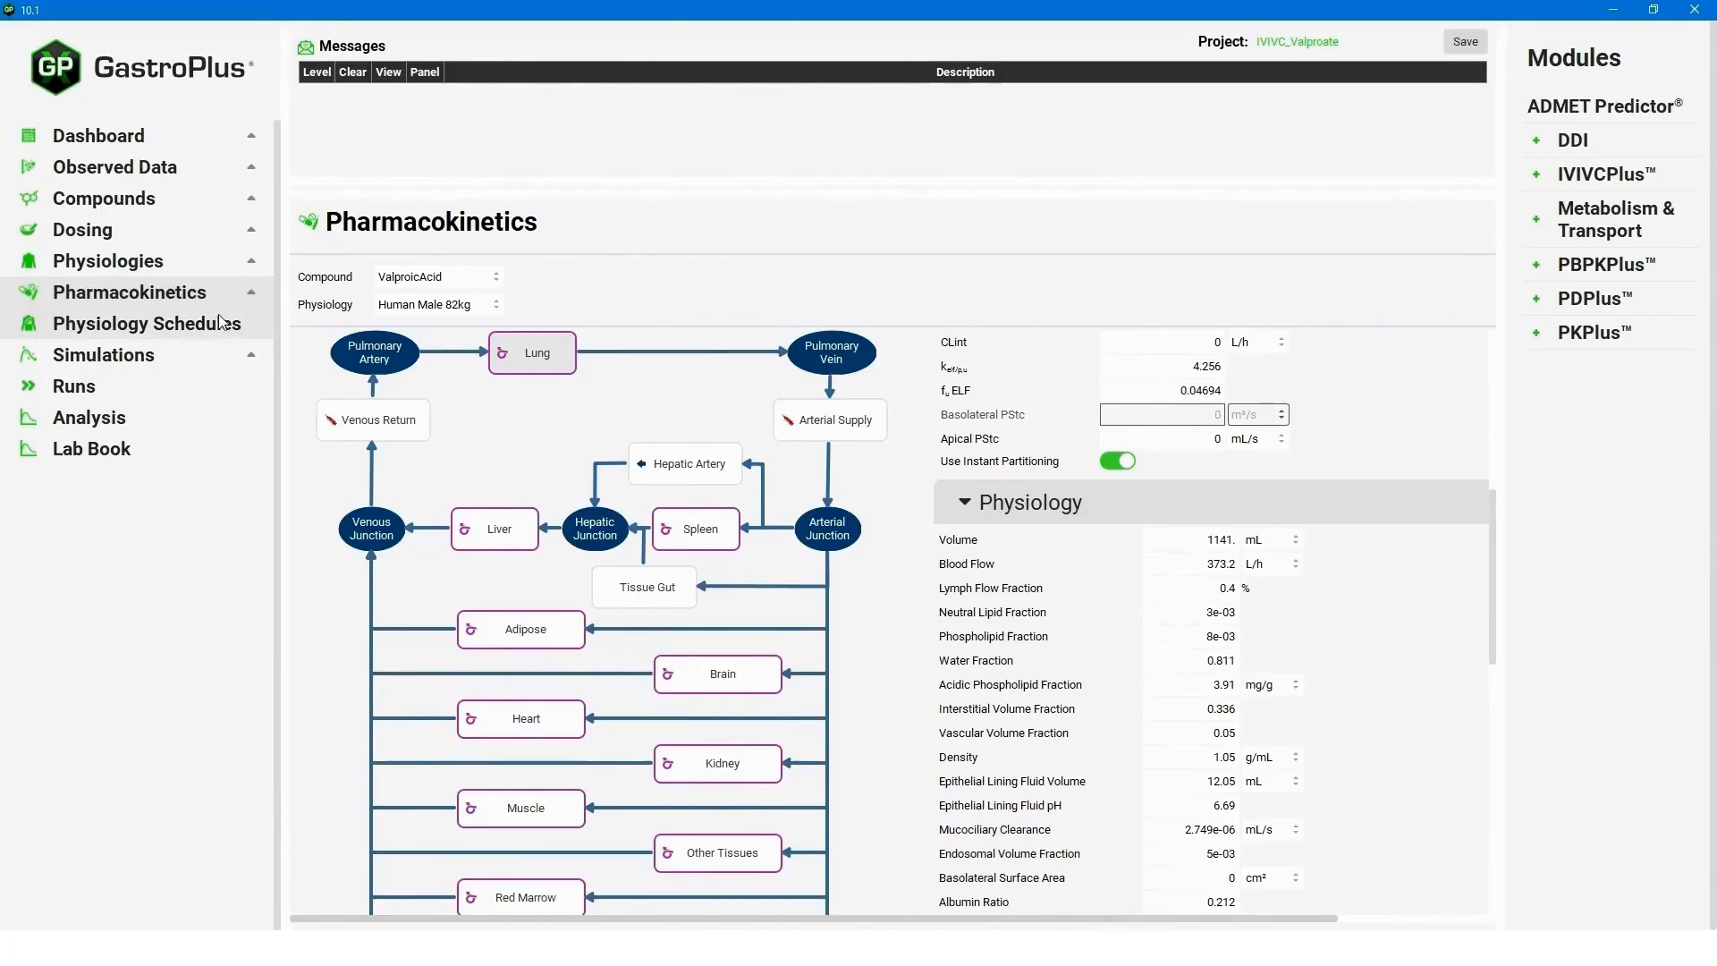
- Select the CR Tablet 500mg Slow simulation with physiologically based pharmacokinetics and run it
{"action": "left_click", "coordinate": [103, 355]}
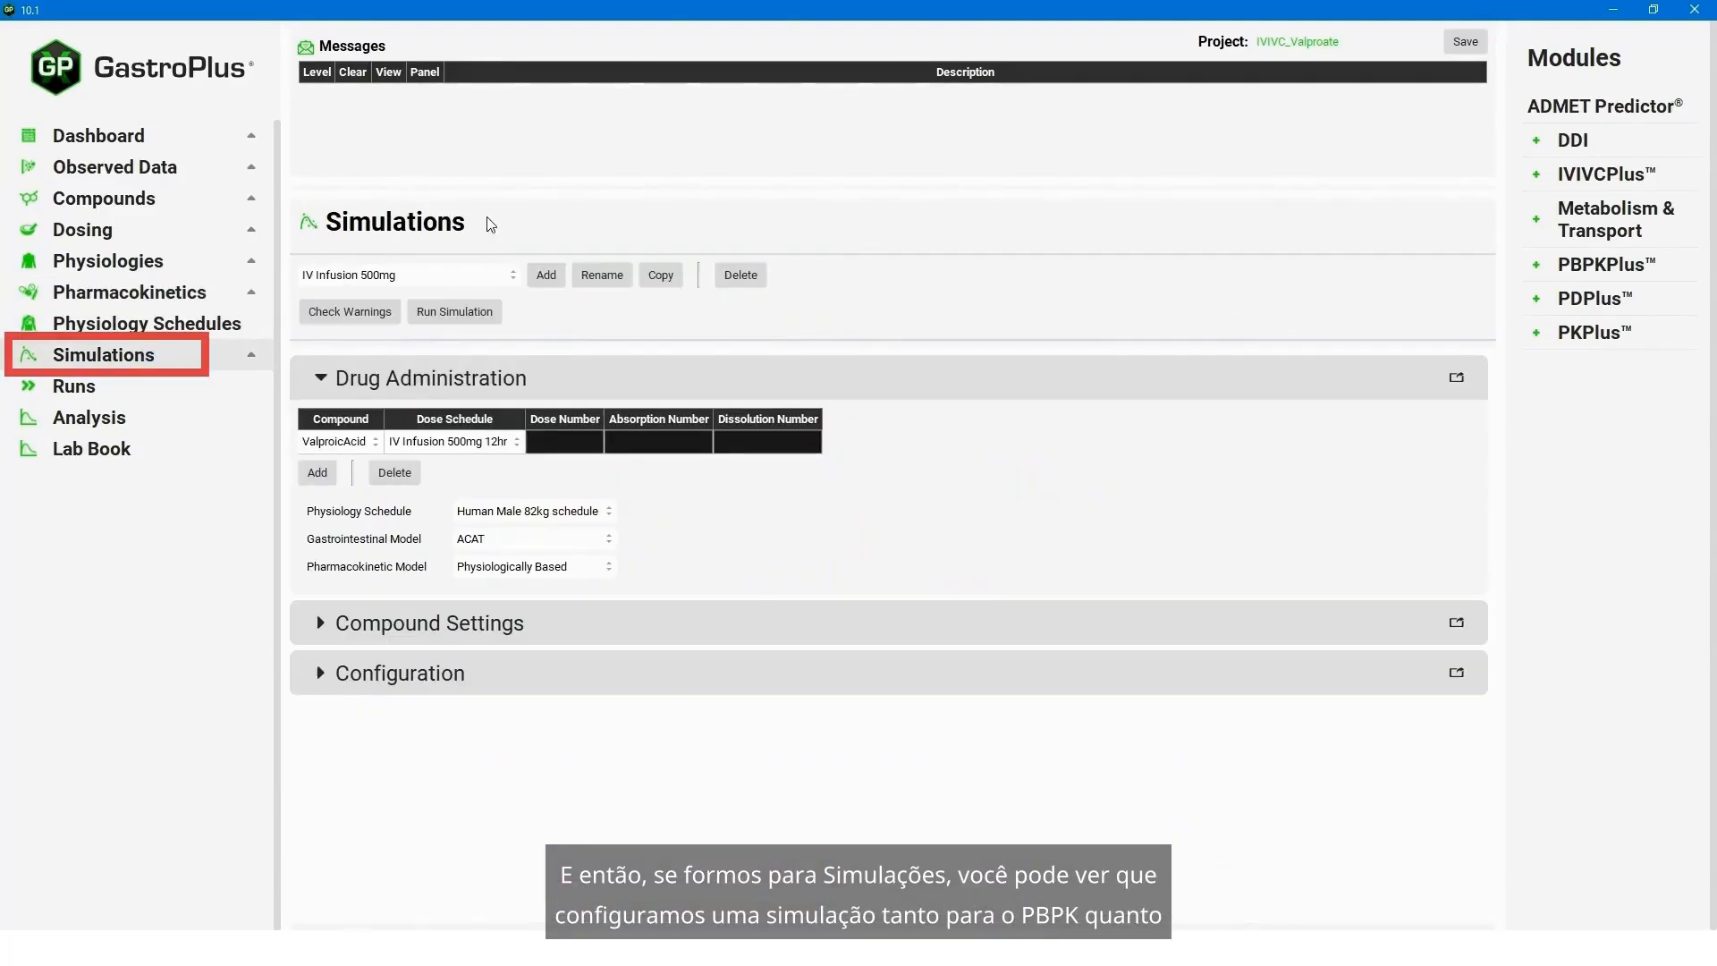
{"action": "left_click", "coordinate": [512, 275]}
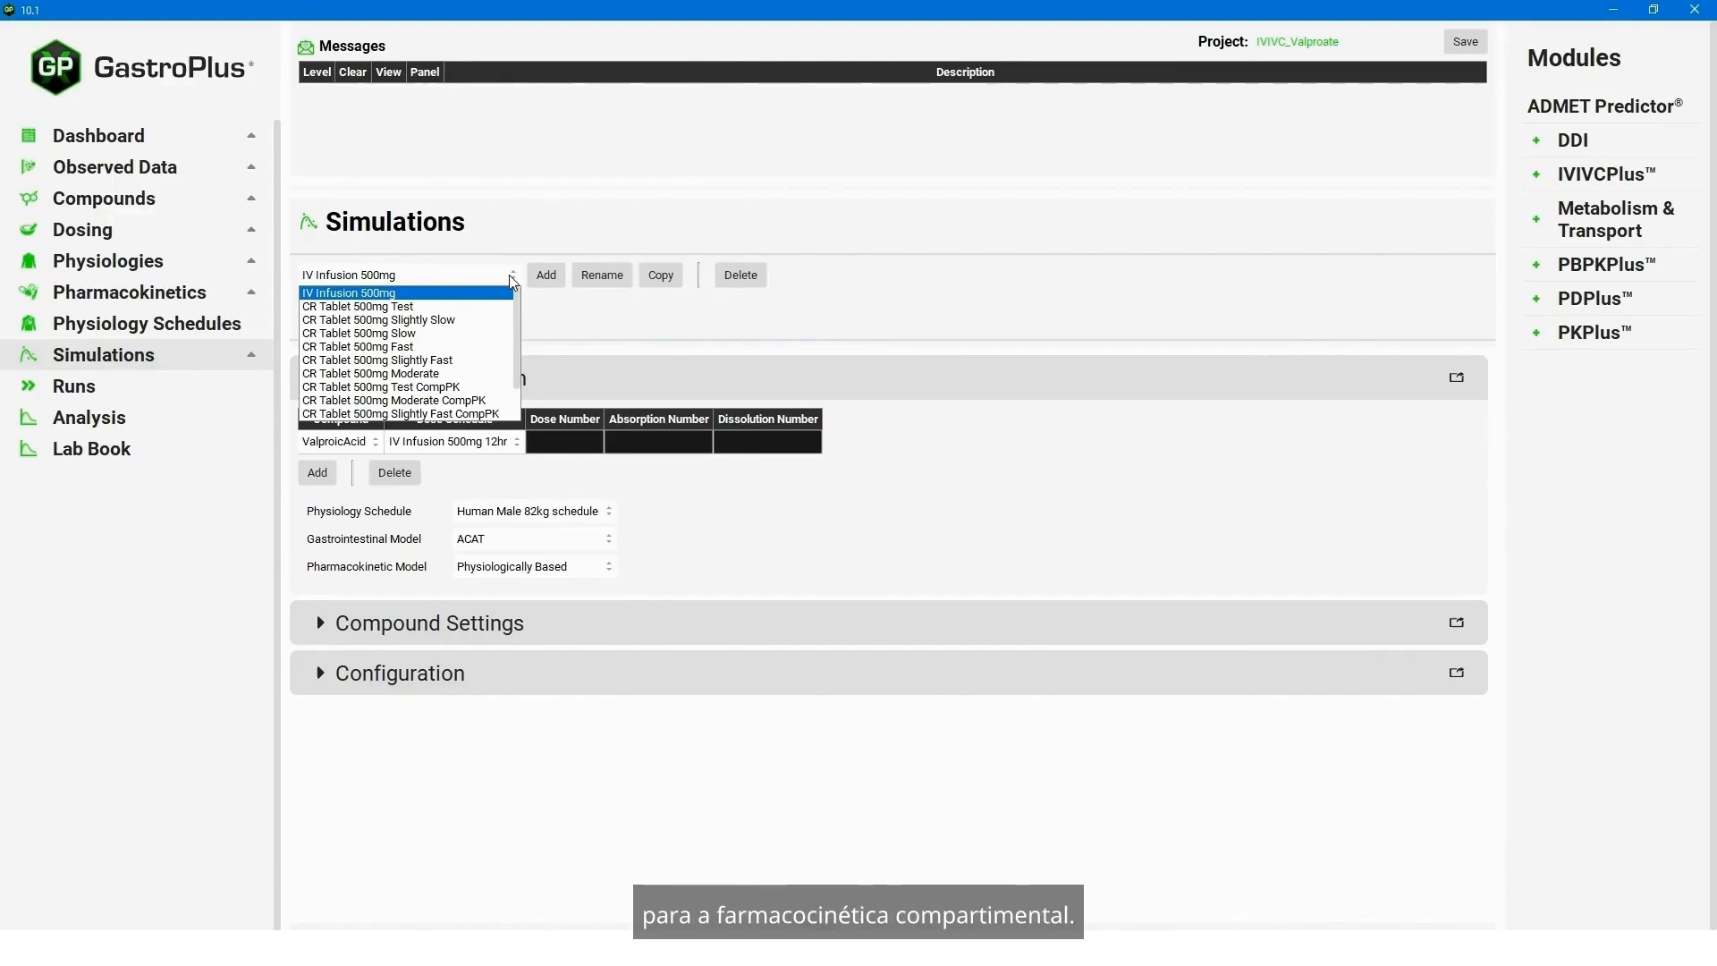
{"action": "scroll", "coordinate": [517, 313], "scroll_direction": "down", "scroll_amount": 1}
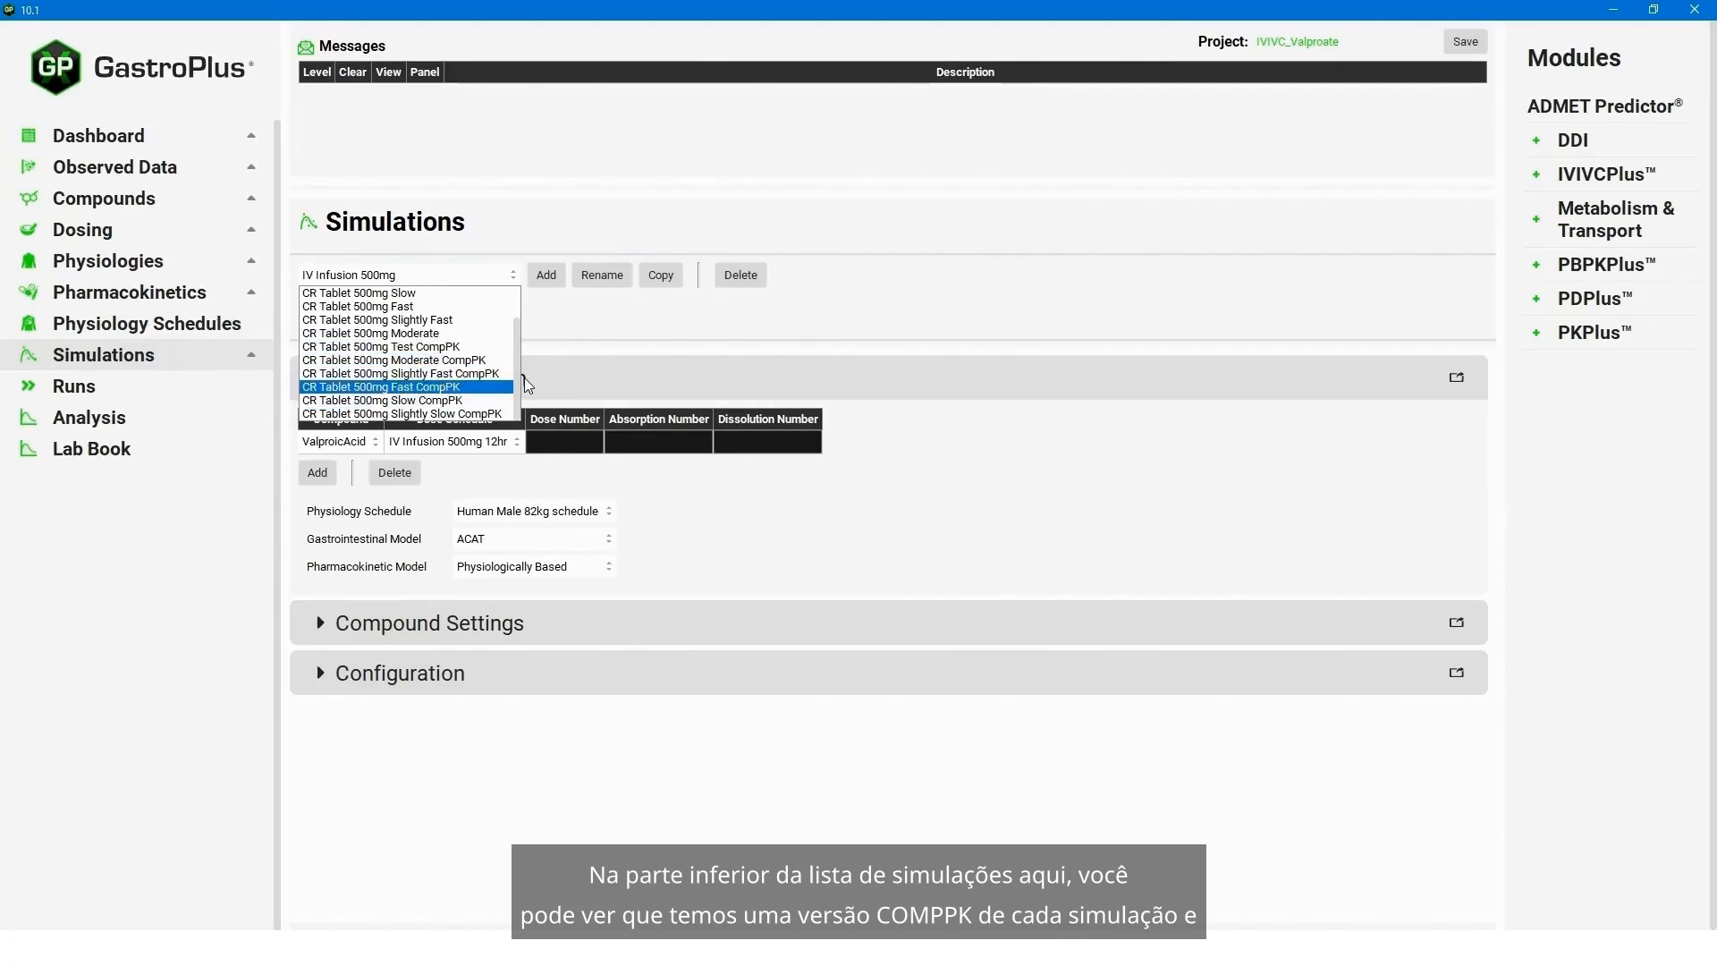
{"action": "scroll", "coordinate": [521, 394], "scroll_direction": "up", "scroll_amount": 1}
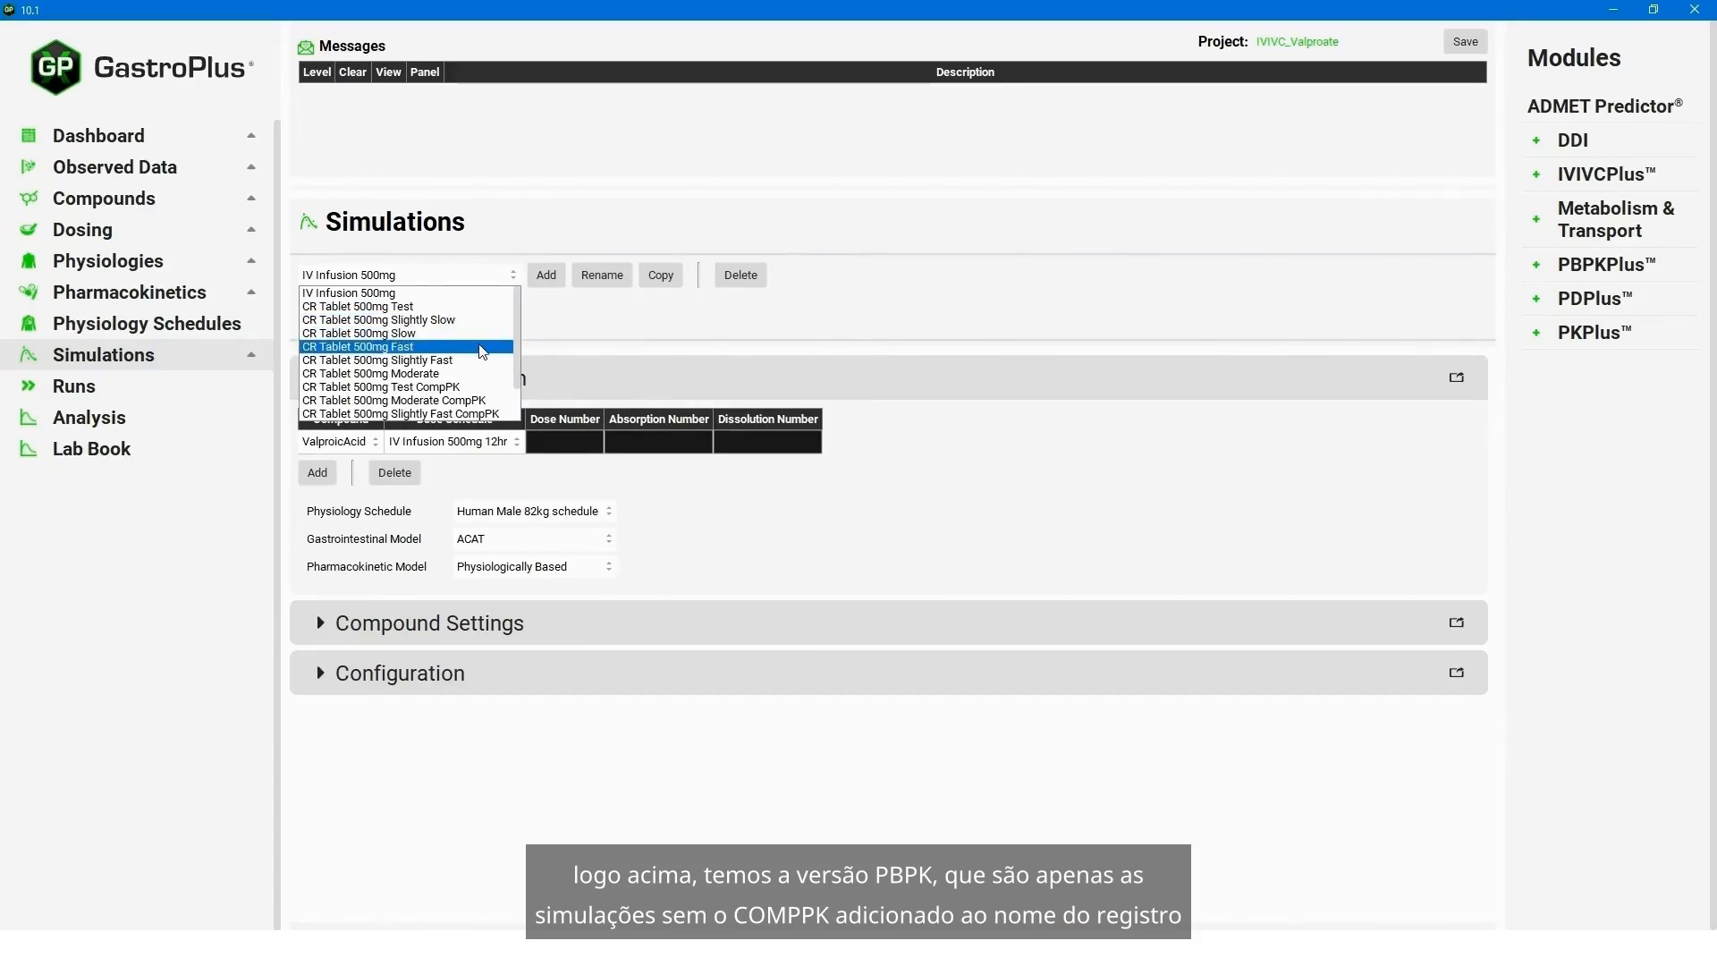
{"action": "left_click", "coordinate": [419, 334]}
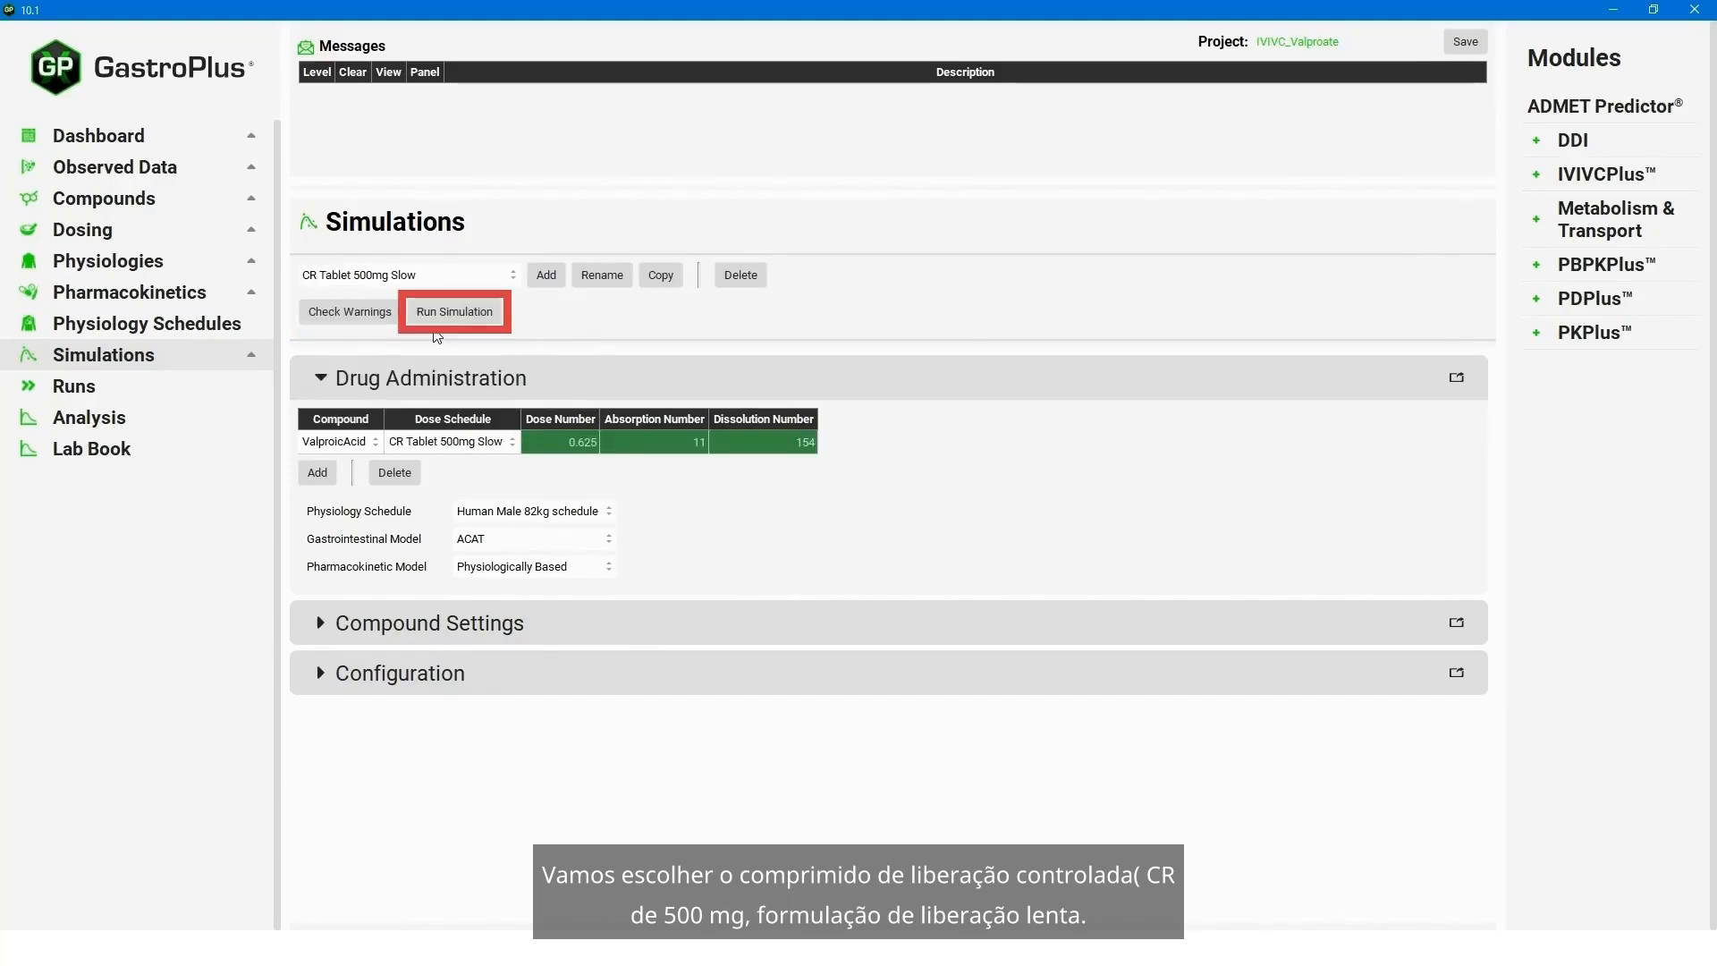
{"action": "left_click", "coordinate": [496, 314]}
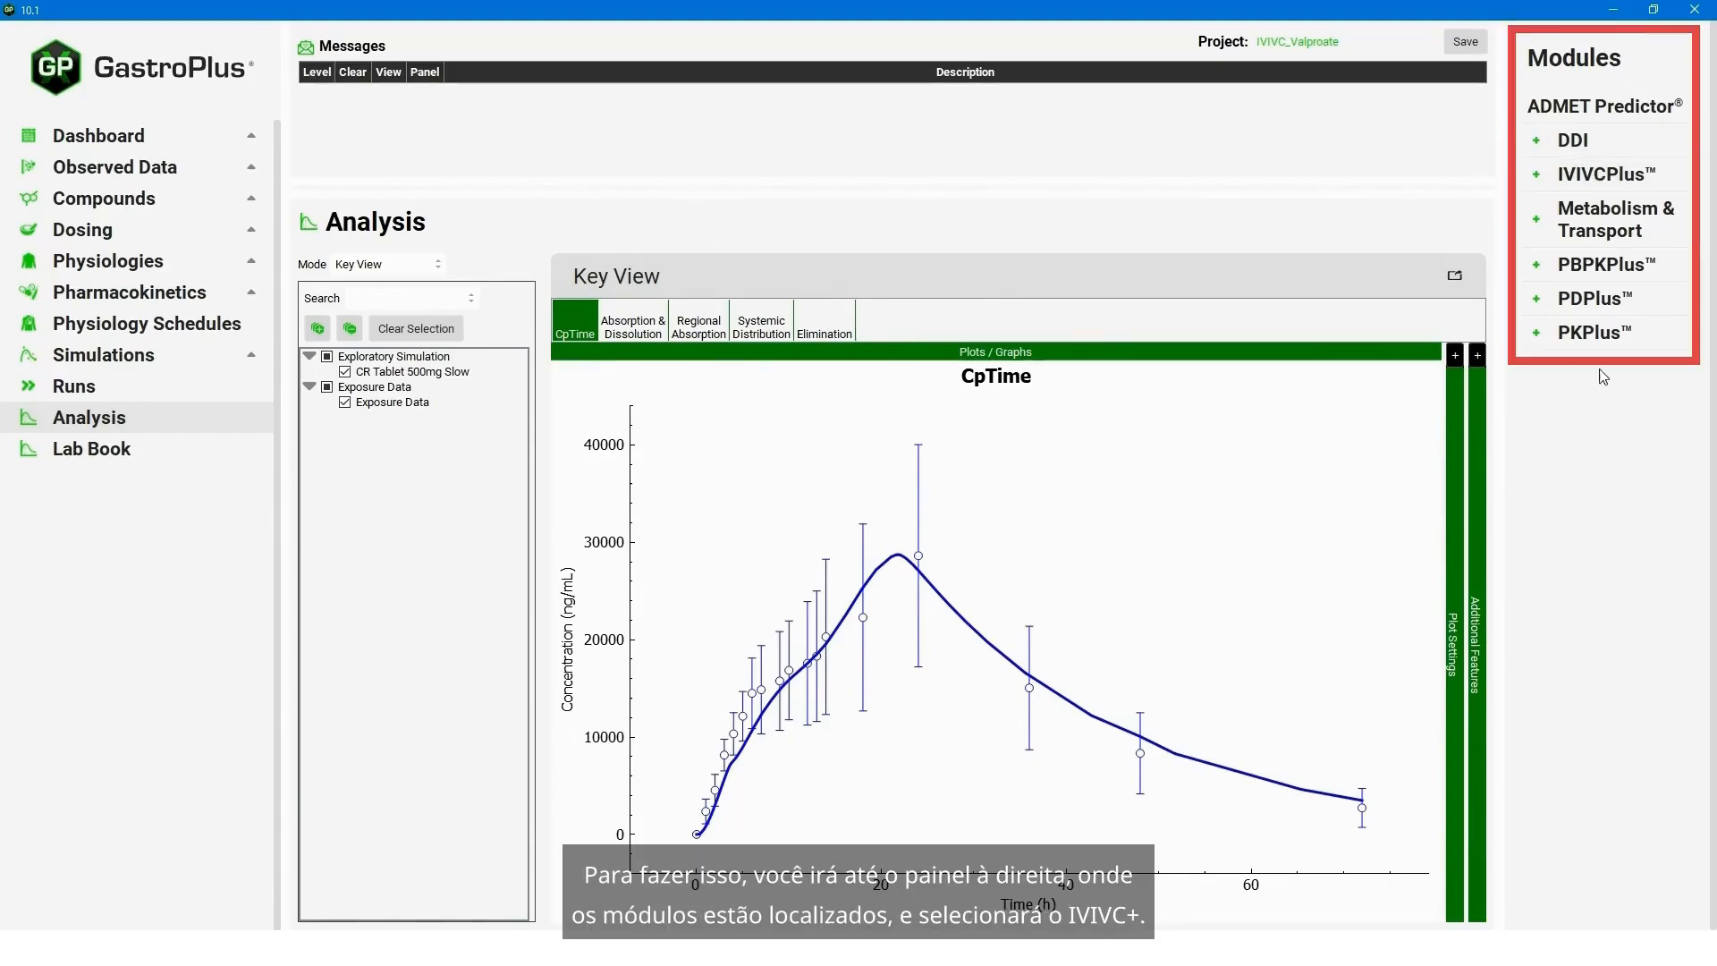
- Open the IVIVCPlus module for the ValproicAcid compound
{"action": "left_click", "coordinate": [1625, 188]}
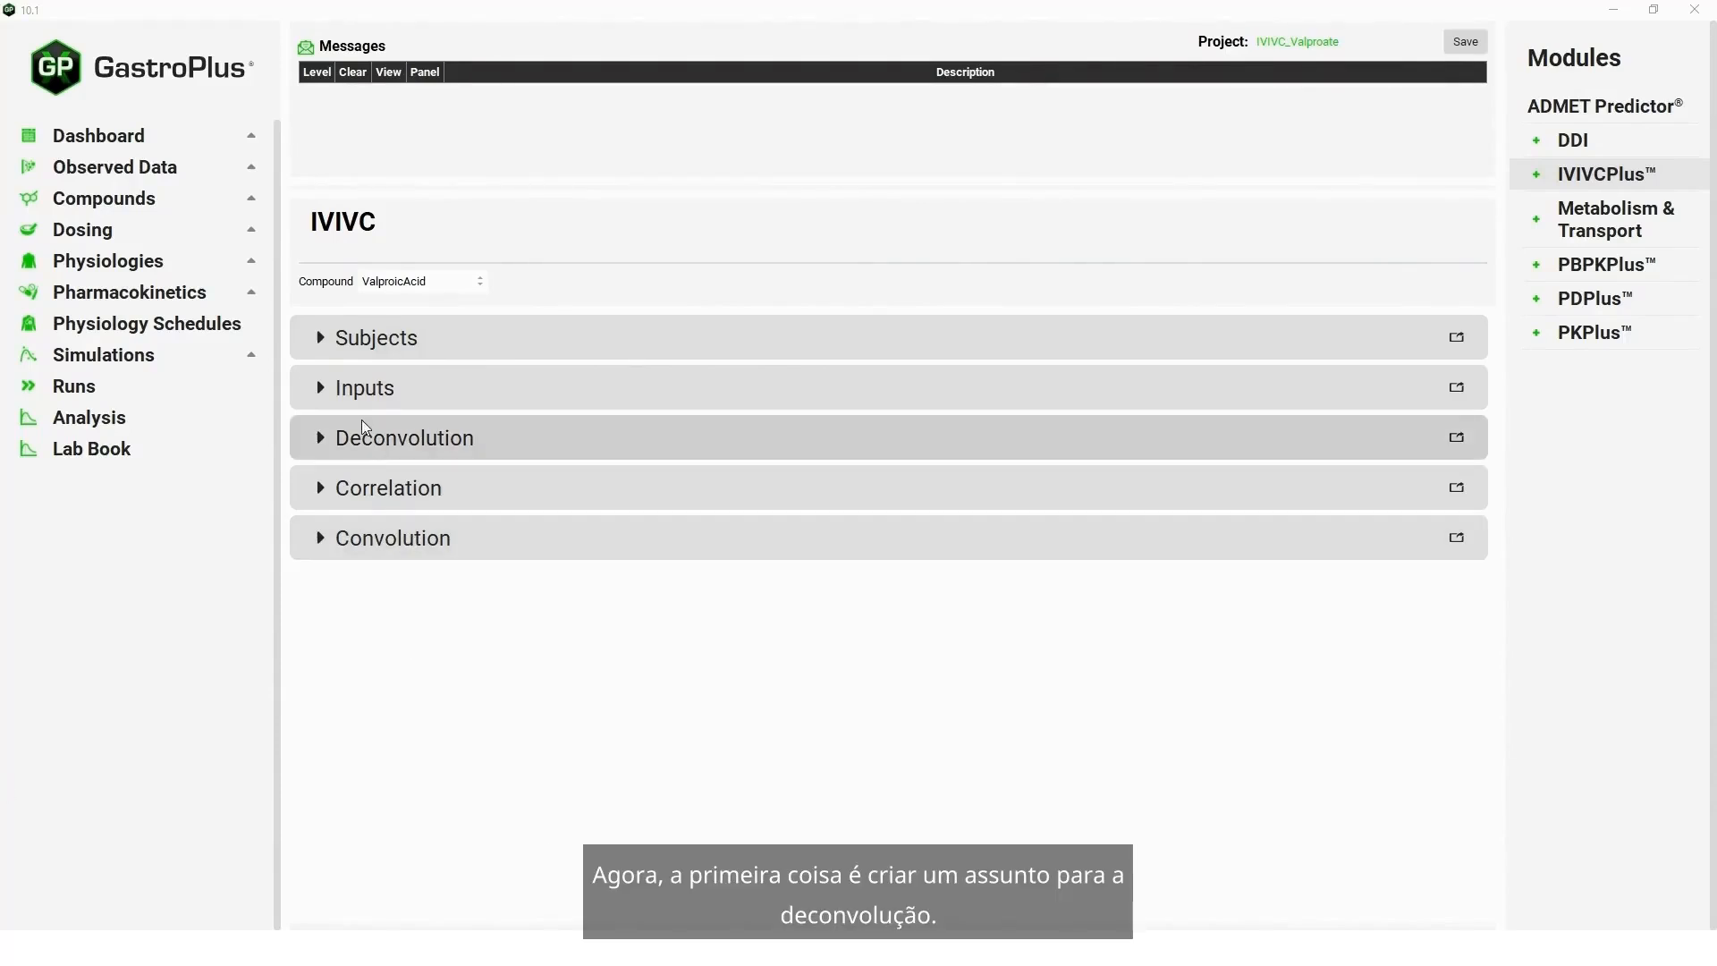
- Add a new IVIVC subject named "average subject"
{"action": "left_click", "coordinate": [329, 340]}
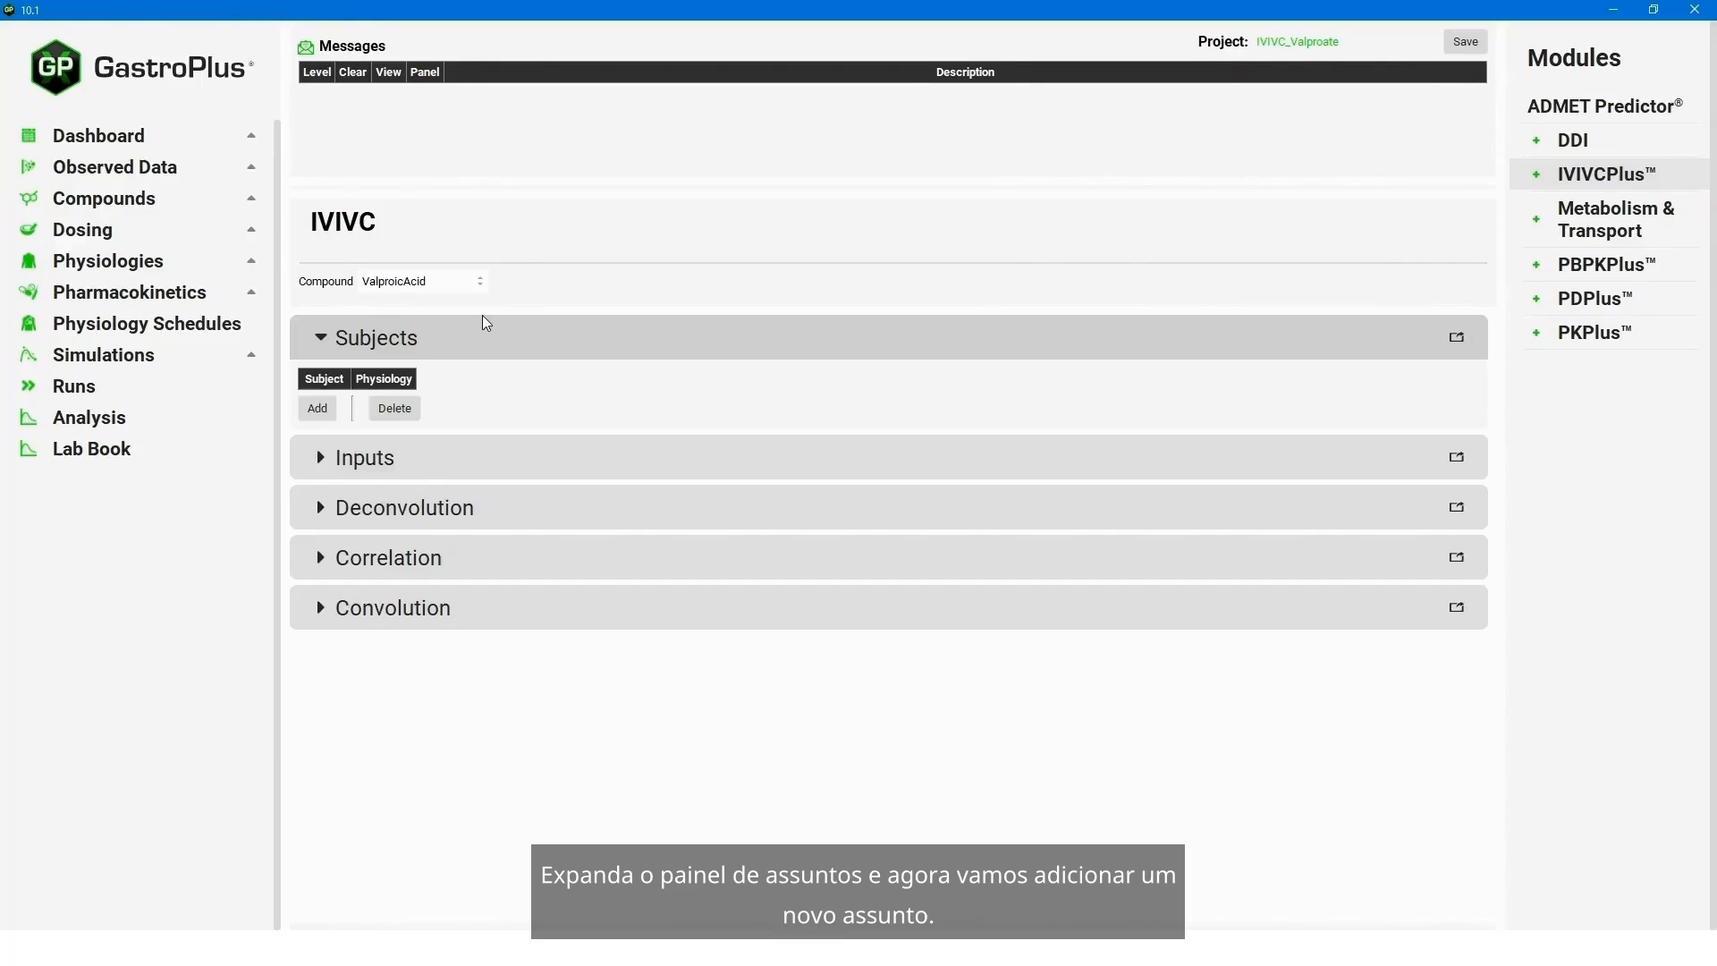
{"action": "left_click", "coordinate": [321, 408]}
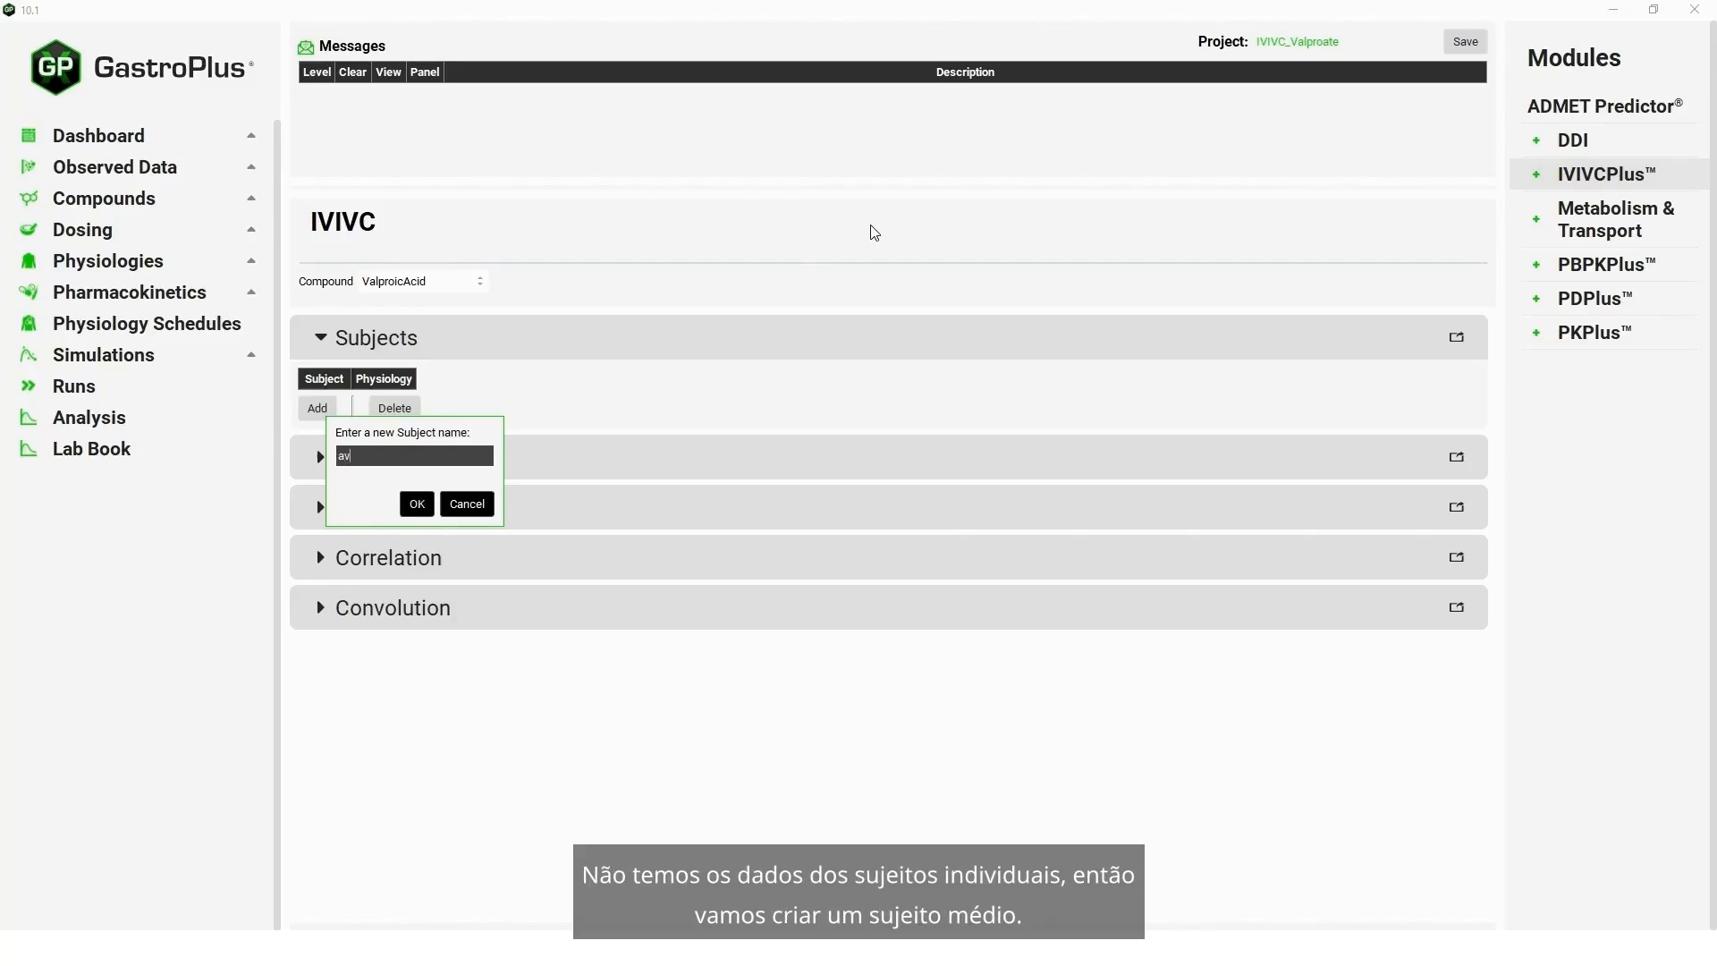
{"action": "type", "text": "average subje"}
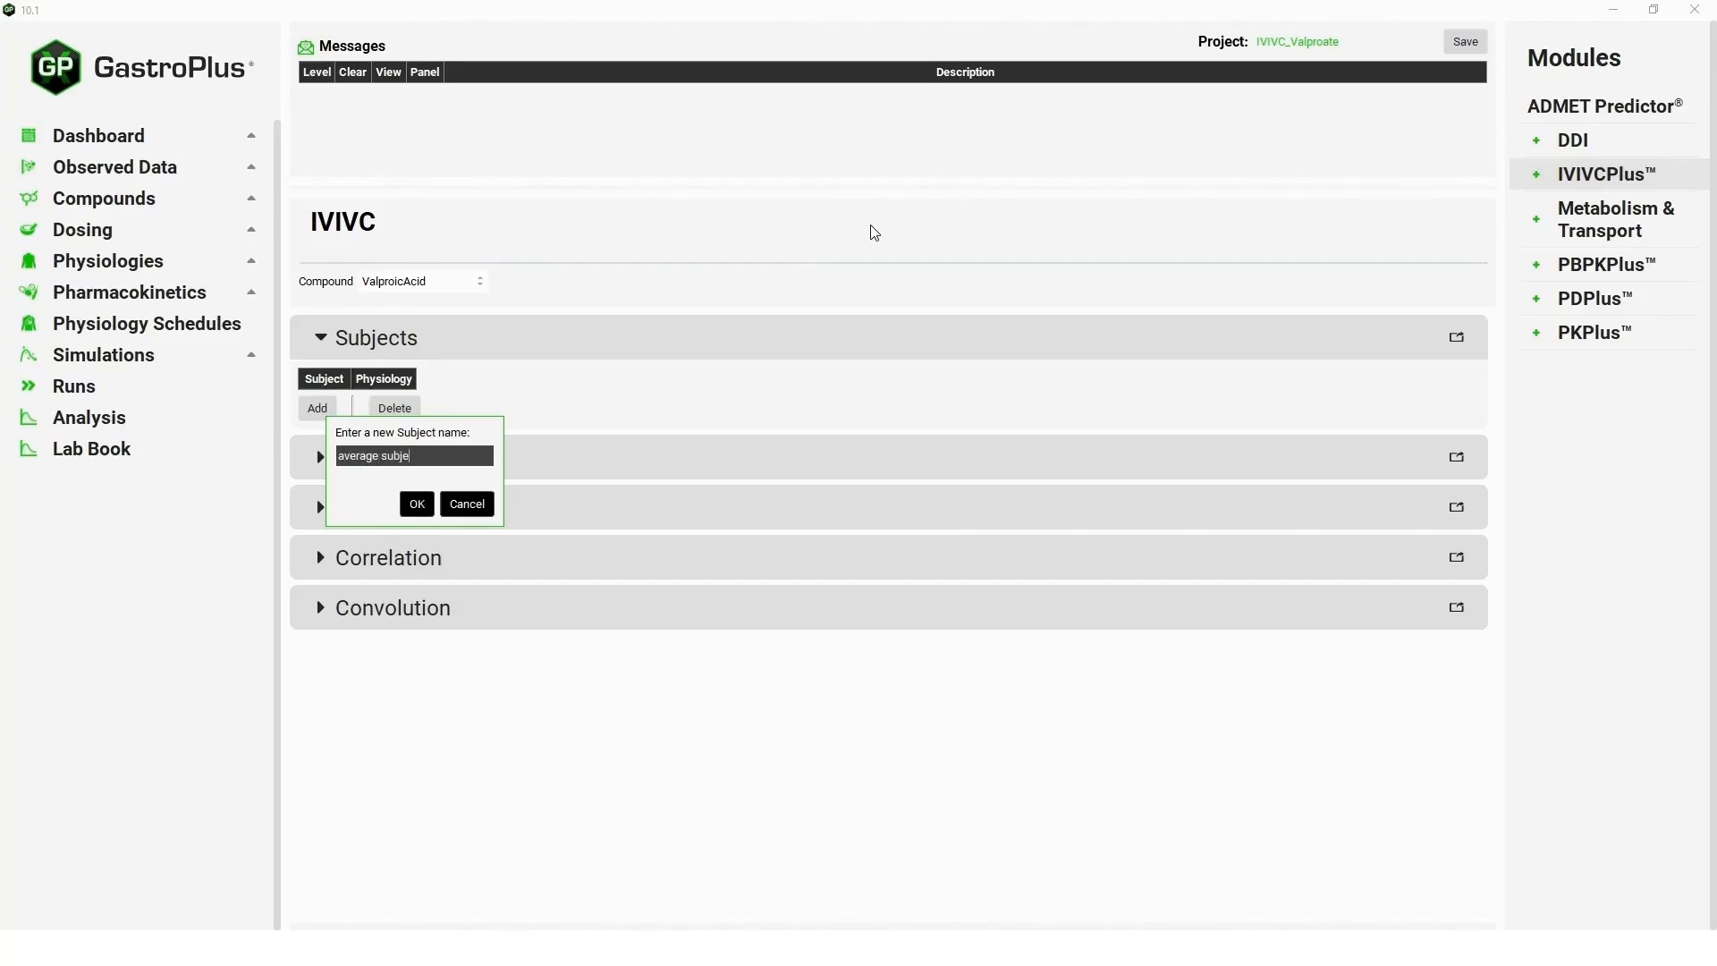
{"action": "type", "text": "ct"}
{"action": "left_click", "coordinate": [417, 503]}
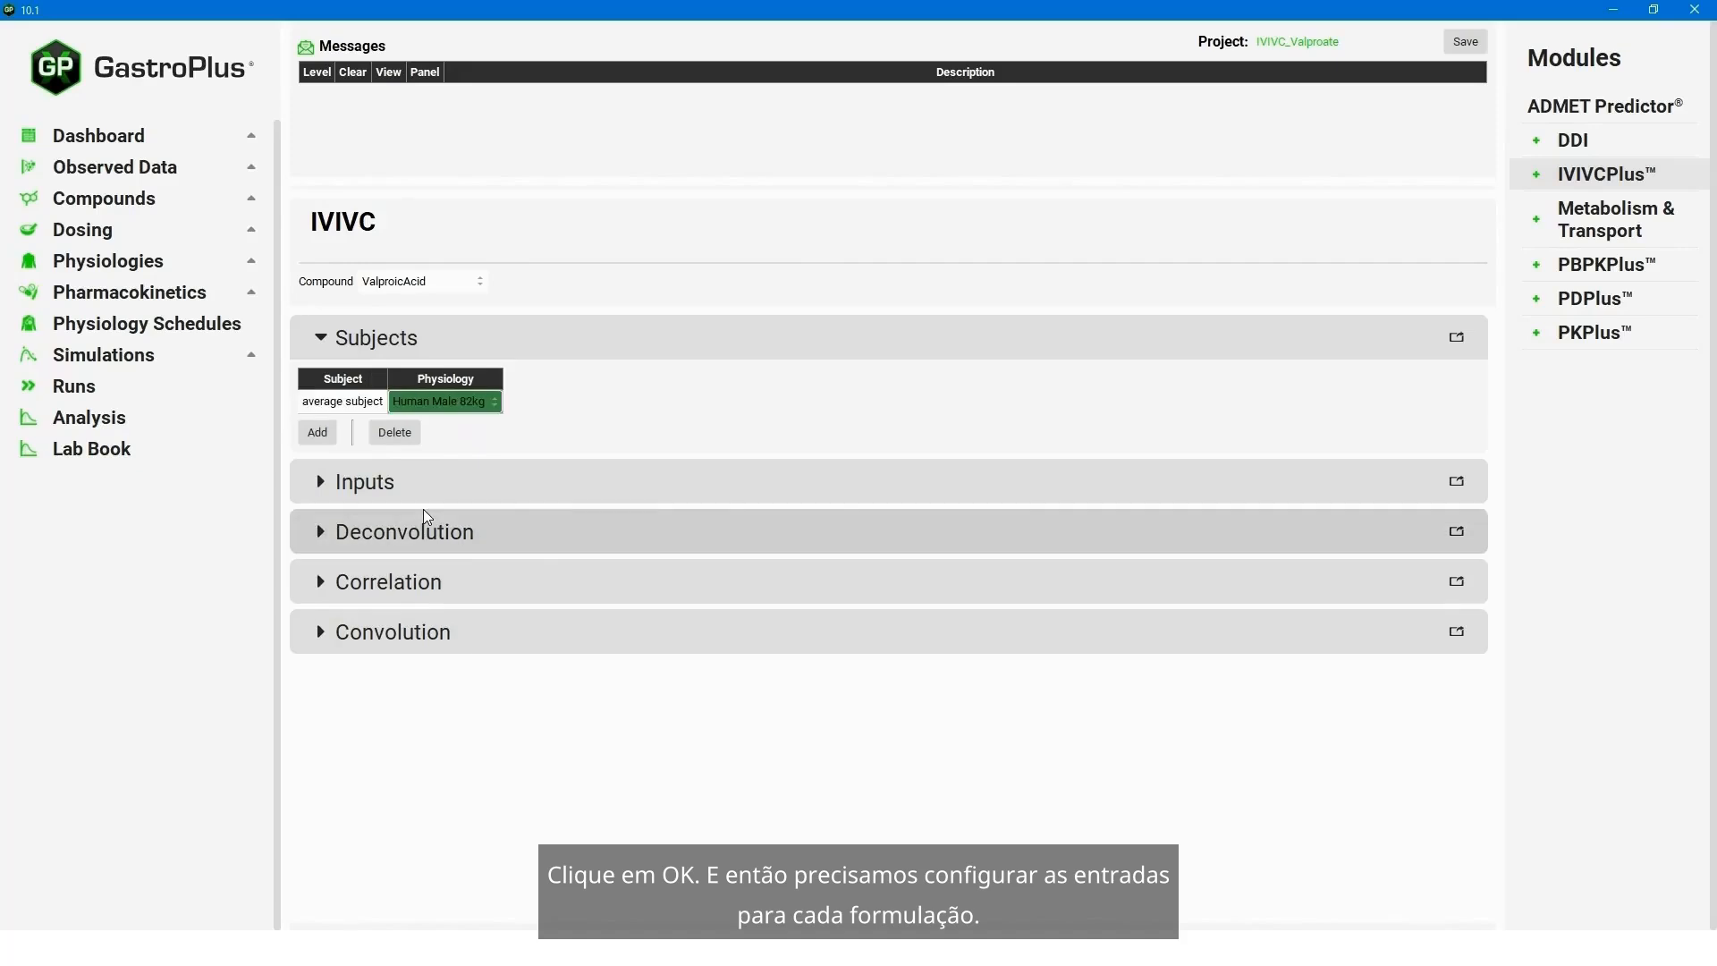
- Add a new IVIVC input named "Slow" for the slow formulation
{"action": "left_click", "coordinate": [323, 491]}
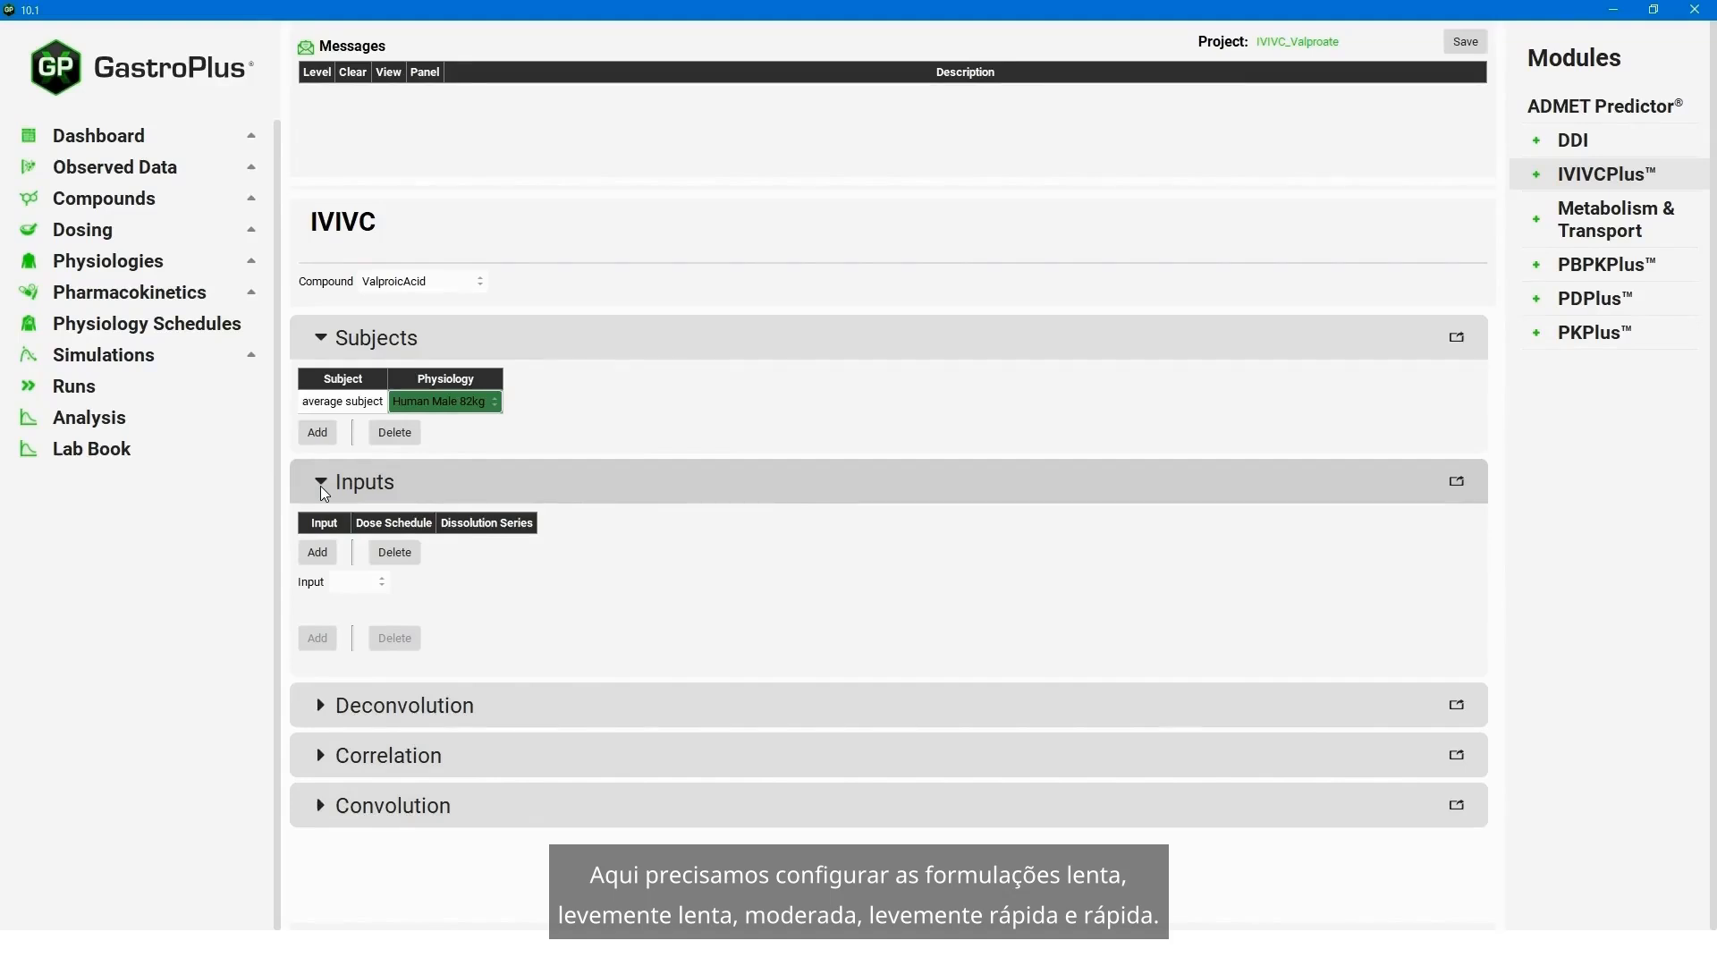
{"action": "left_click", "coordinate": [317, 552]}
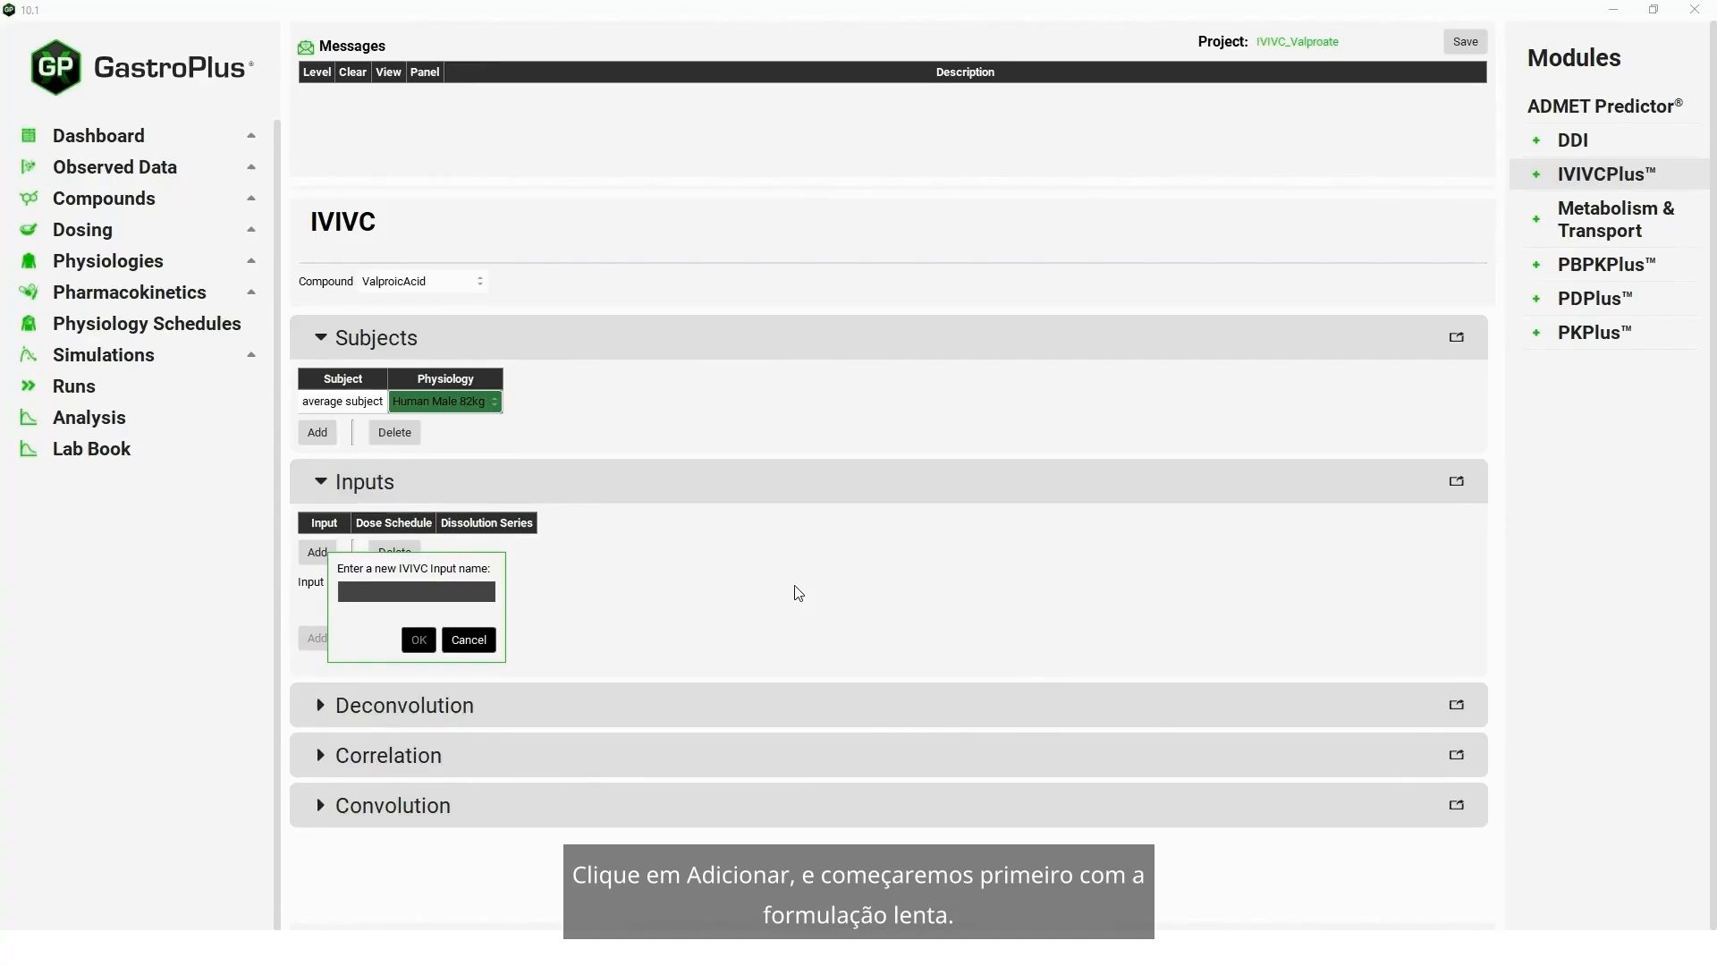
{"action": "type", "text": "Slow"}
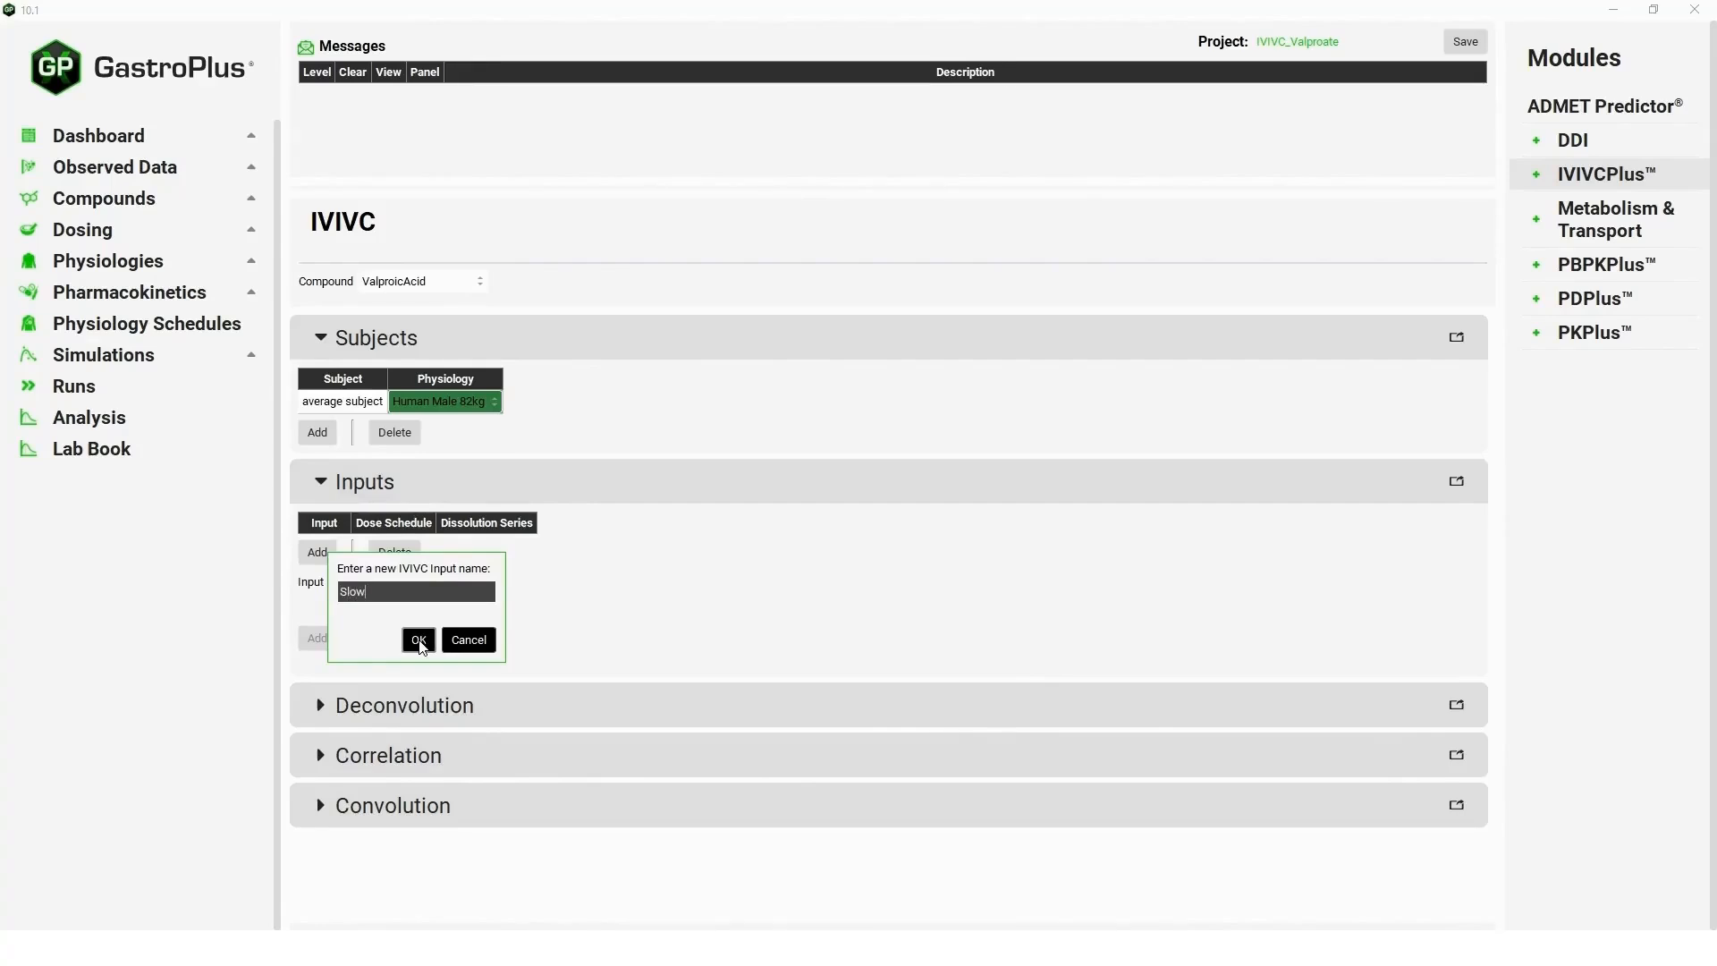
{"action": "left_click", "coordinate": [418, 639]}
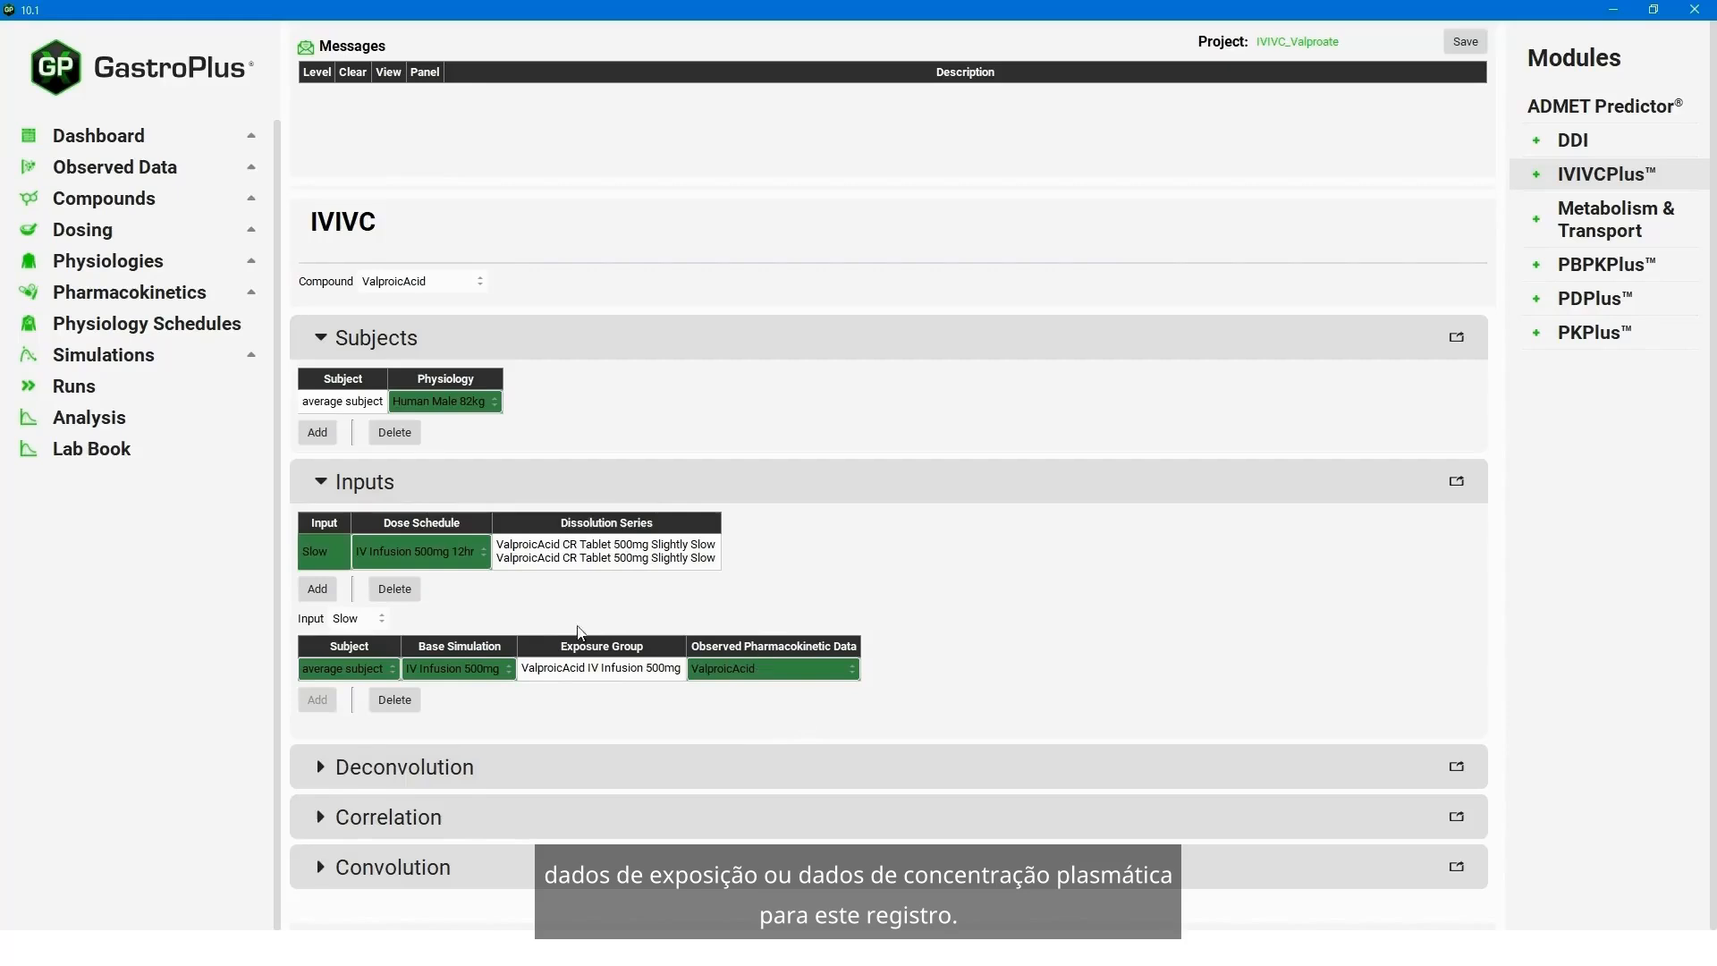
- Assign the CR Tablet 500mg Slow dose schedule and the ValproicAcid CR Tablet 500mg Slow dissolution series to the Slow input
{"action": "left_click", "coordinate": [481, 552]}
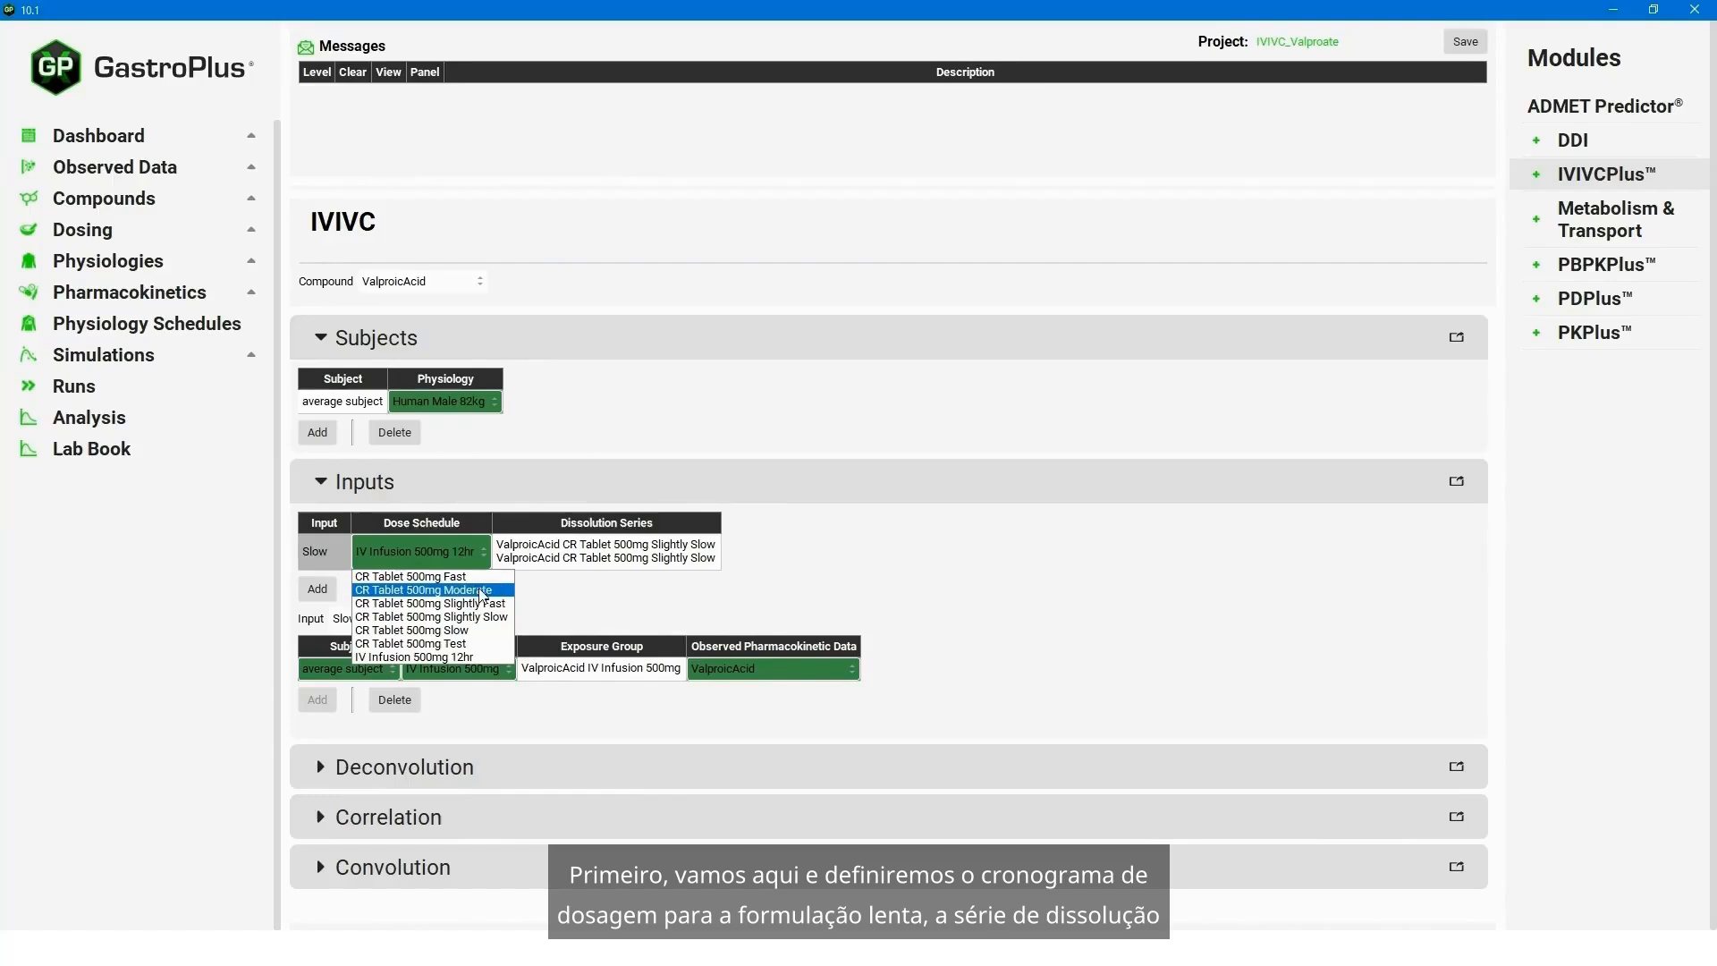
{"action": "left_click", "coordinate": [476, 630]}
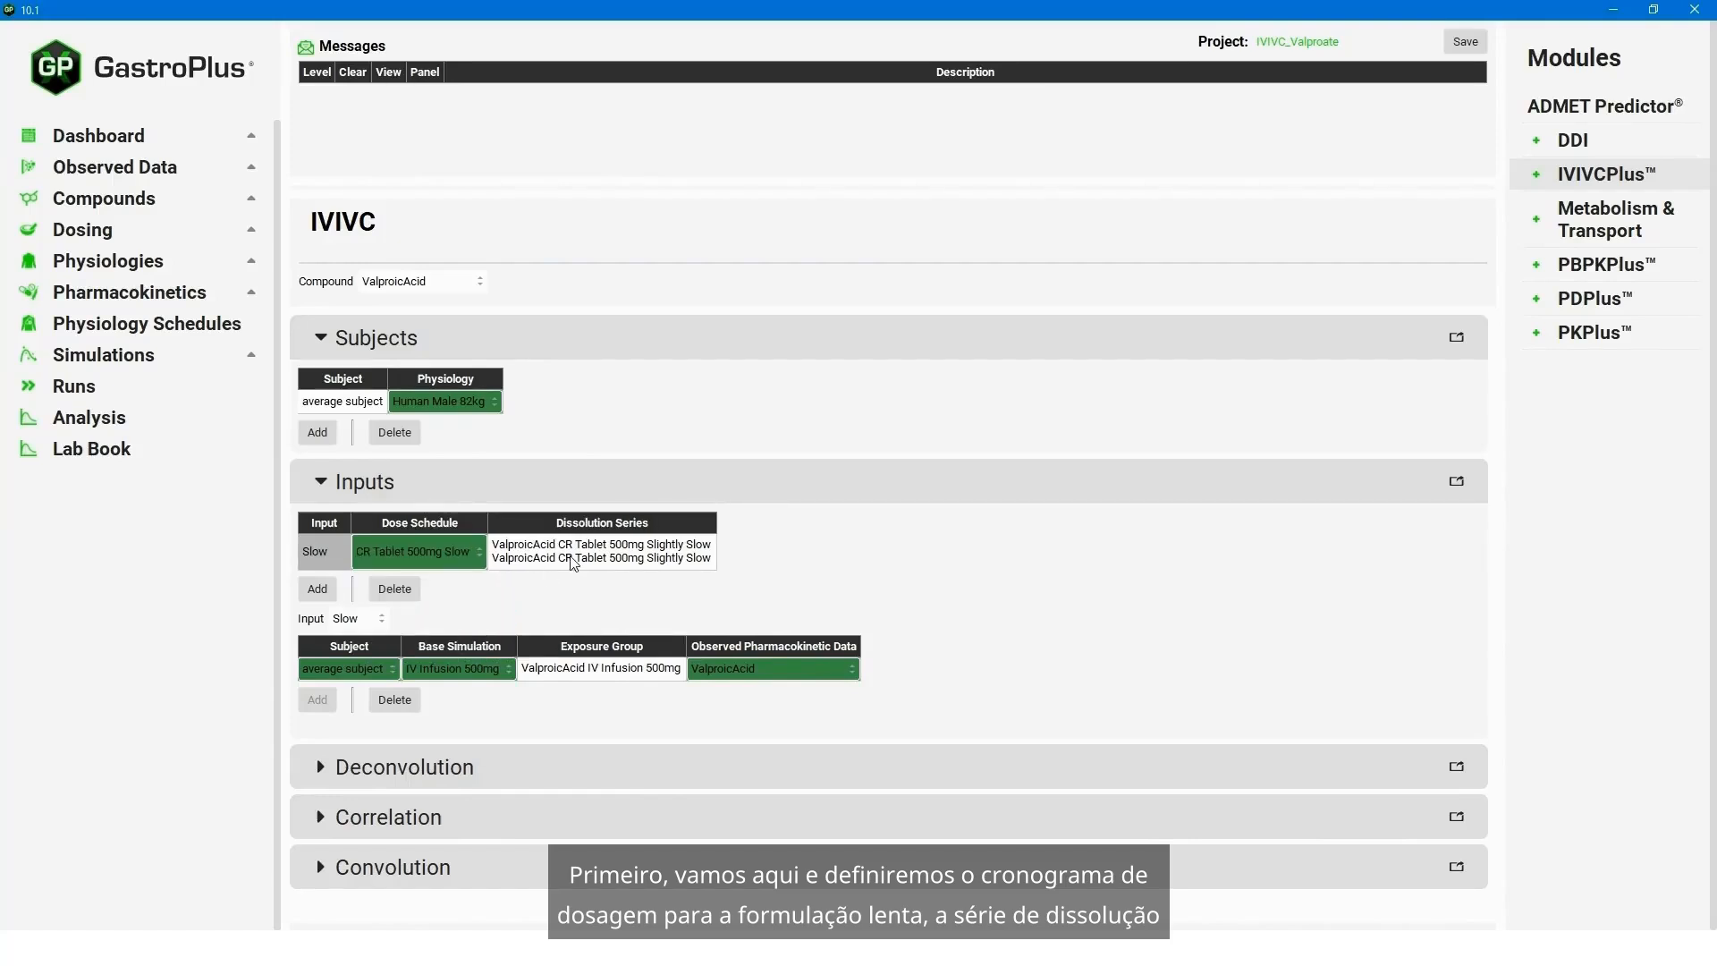
{"action": "left_click", "coordinate": [623, 552]}
{"action": "left_click", "coordinate": [660, 552]}
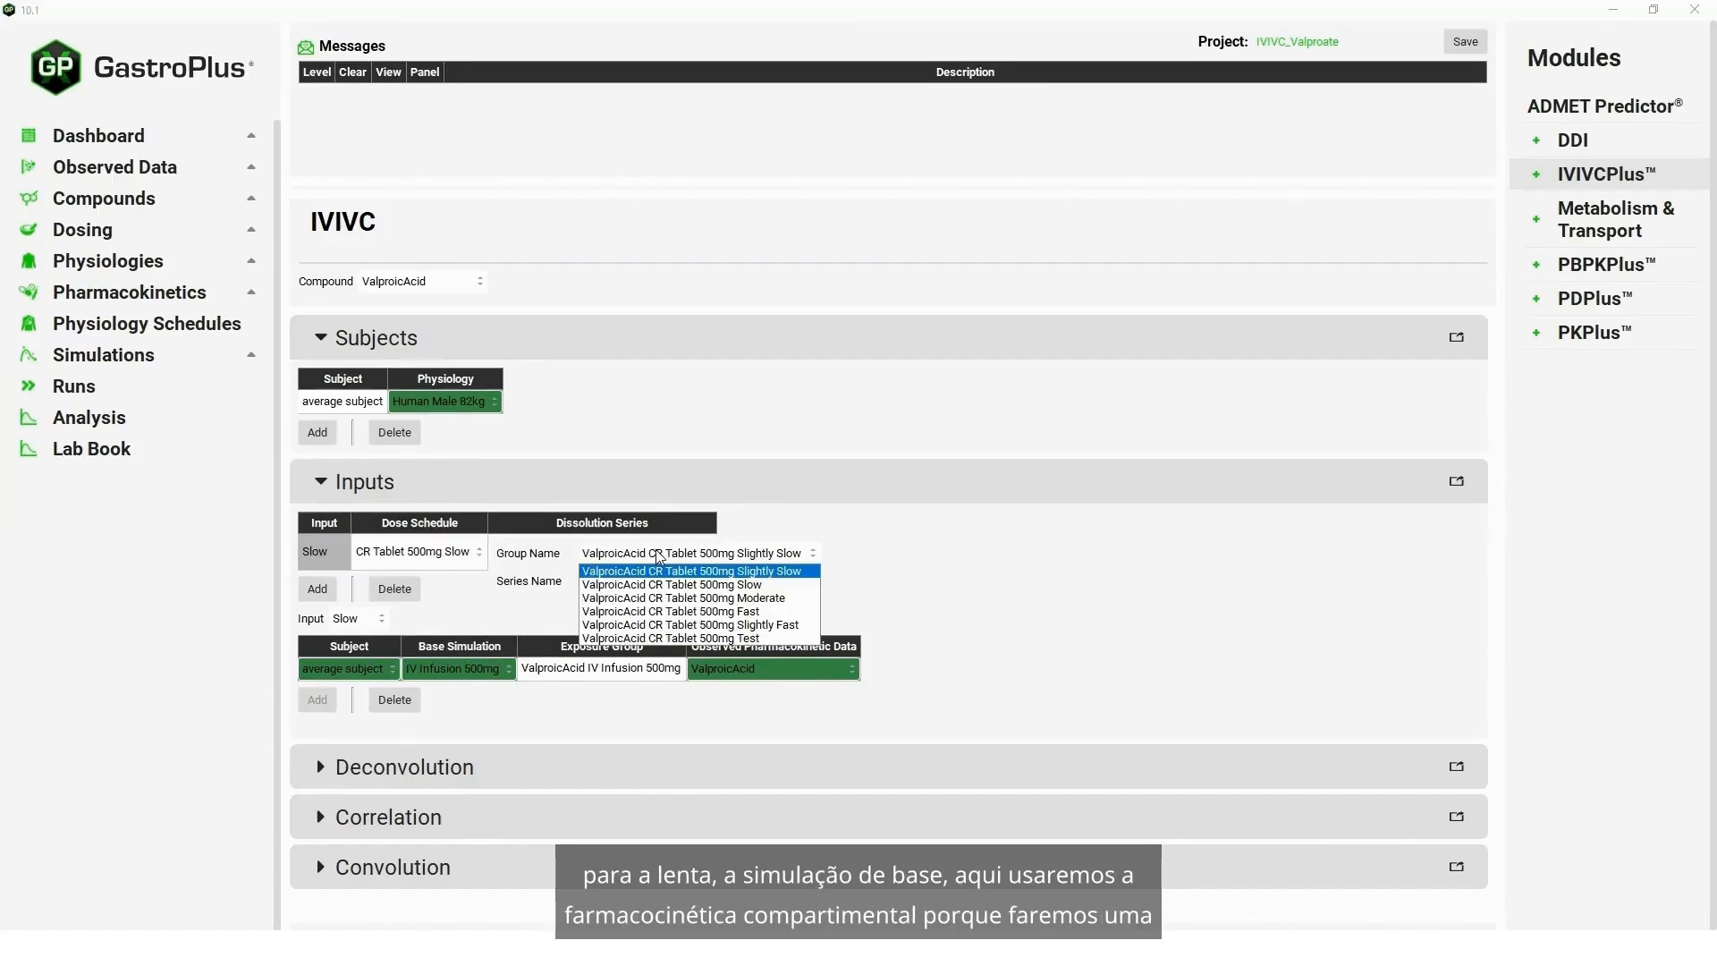
{"action": "left_click", "coordinate": [740, 586]}
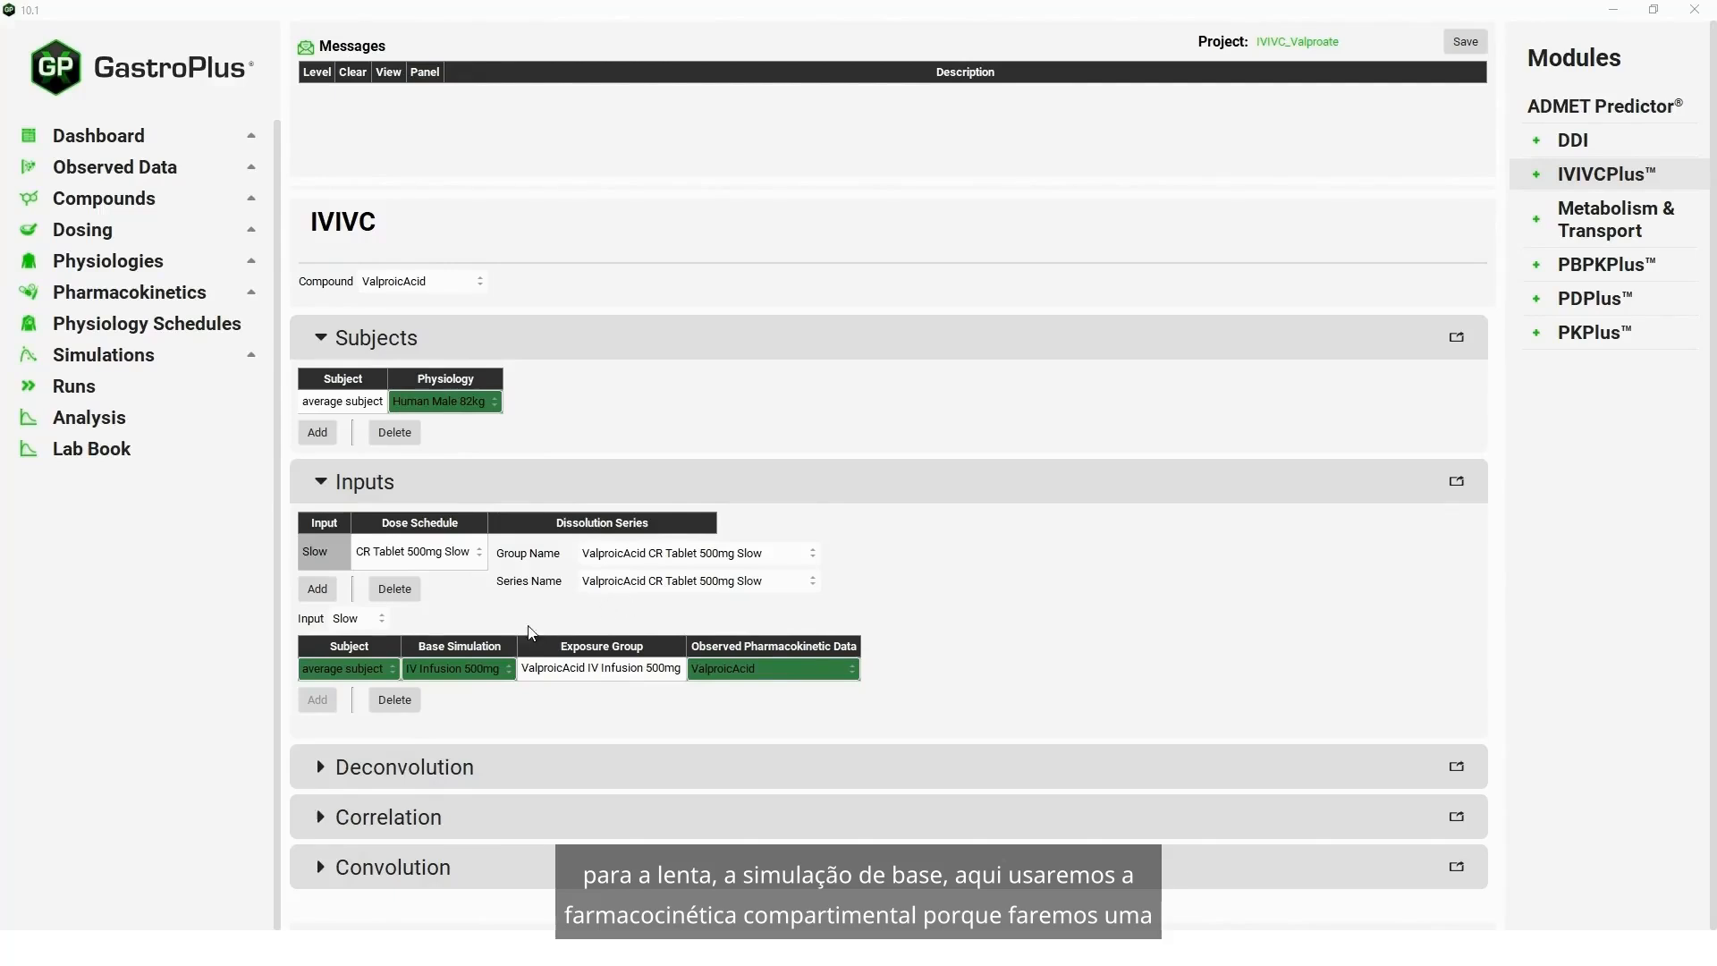
- For the Slow input's average subject, set the base simulation to CR Tablet 500mg Slow CompPK and the exposure group to ValproicAcid CR Tablet 500mg Slow
{"action": "left_click", "coordinate": [501, 668]}
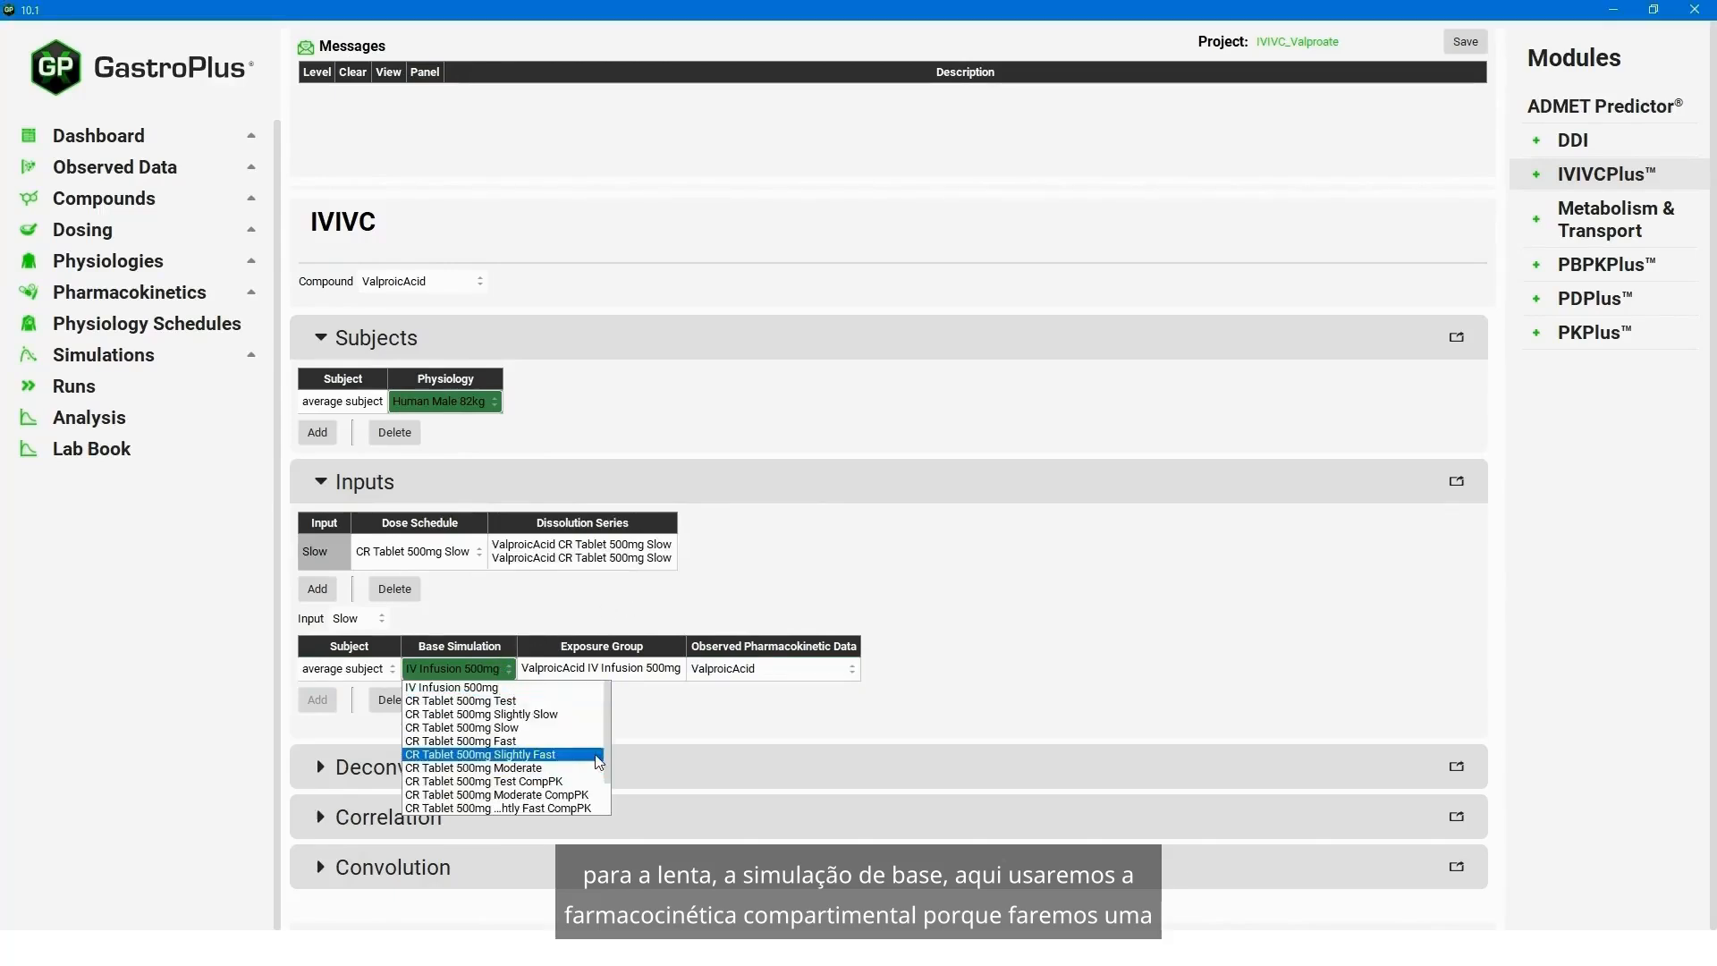
{"action": "scroll", "coordinate": [609, 785], "scroll_direction": "down", "scroll_amount": 1}
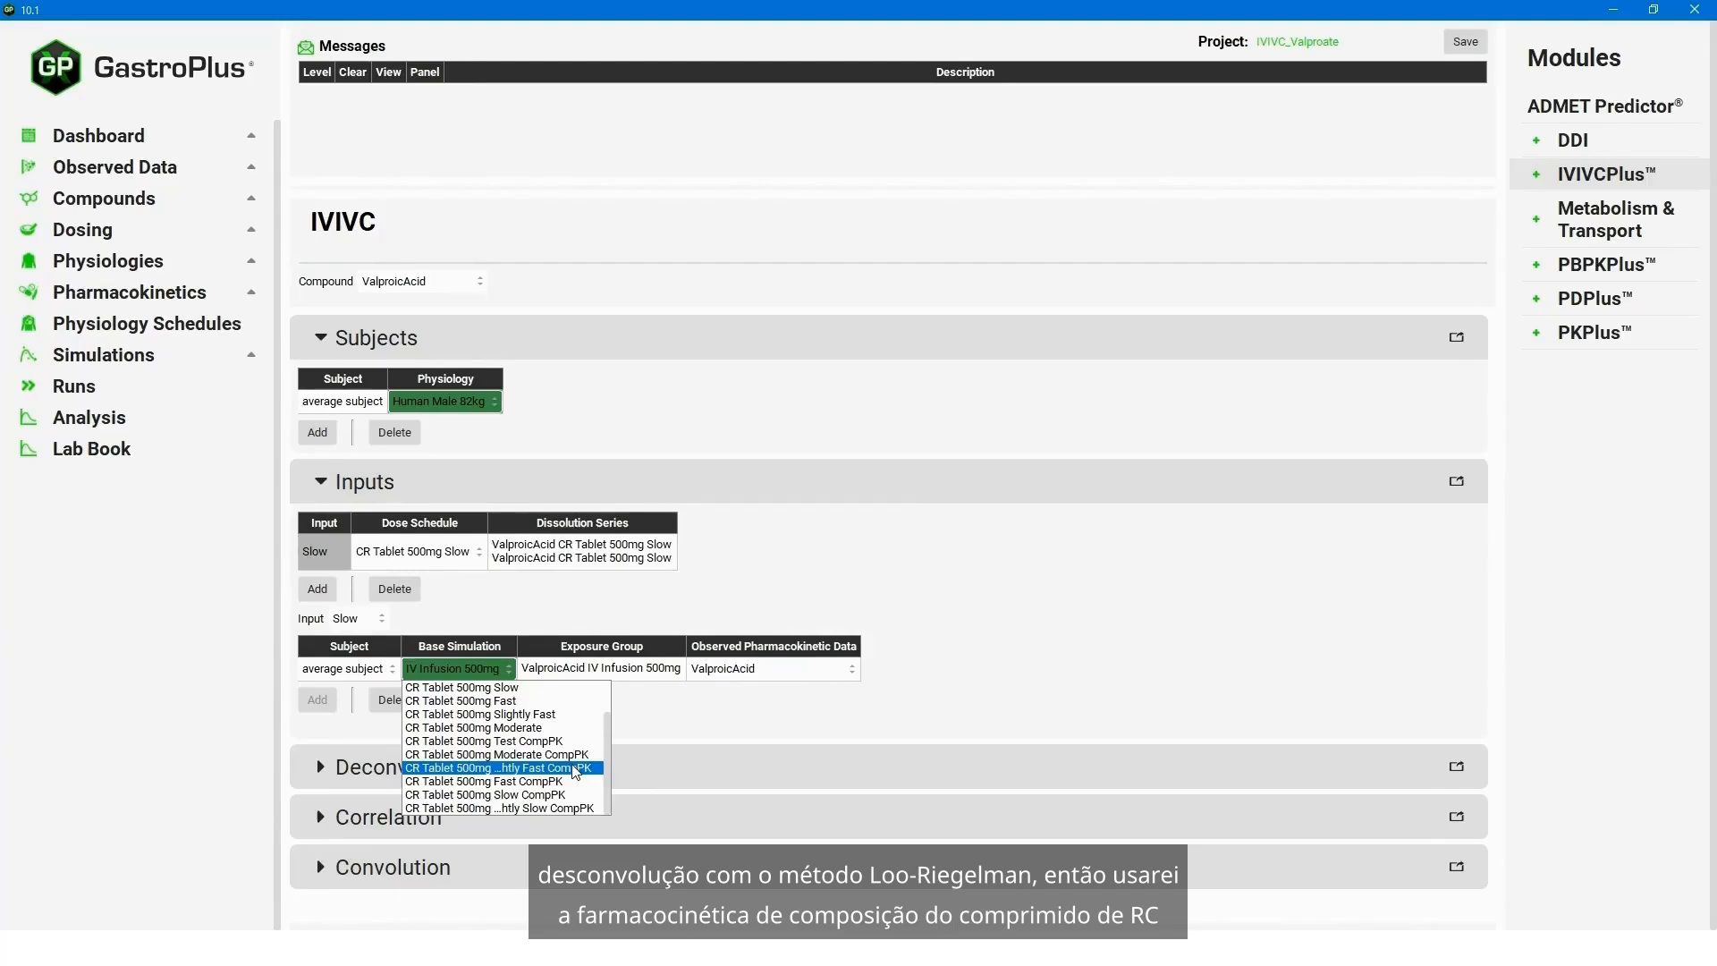
{"action": "left_click", "coordinate": [500, 794]}
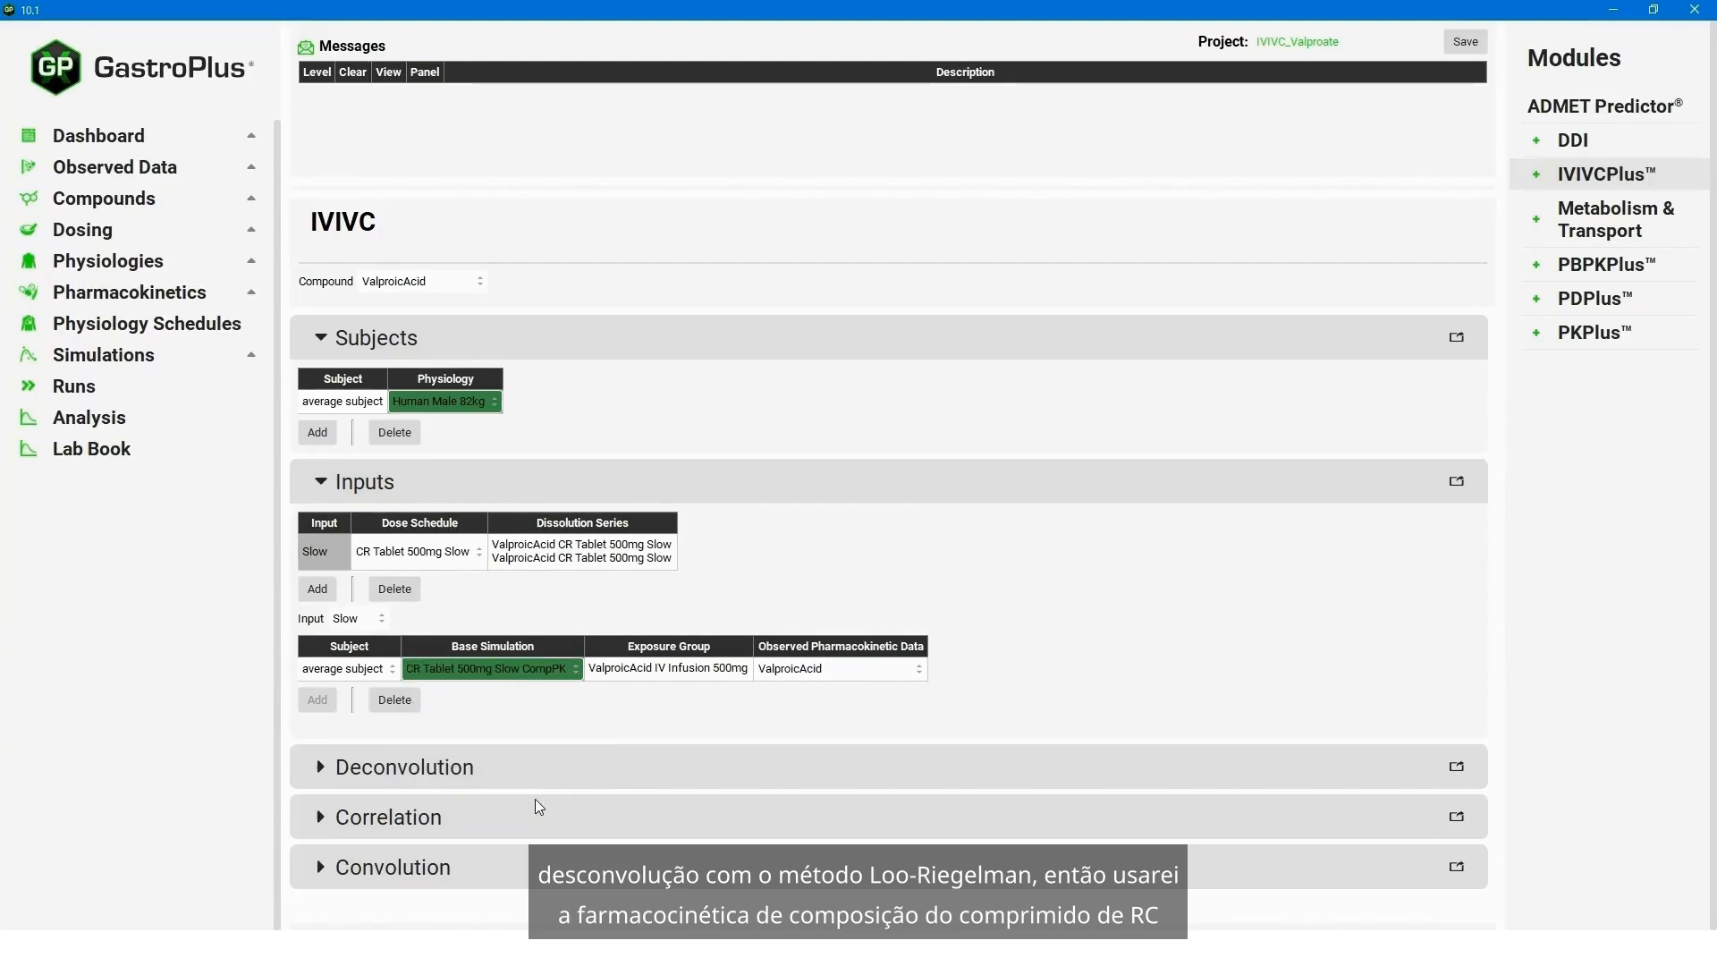
{"action": "left_click", "coordinate": [717, 684]}
{"action": "left_click", "coordinate": [754, 677]}
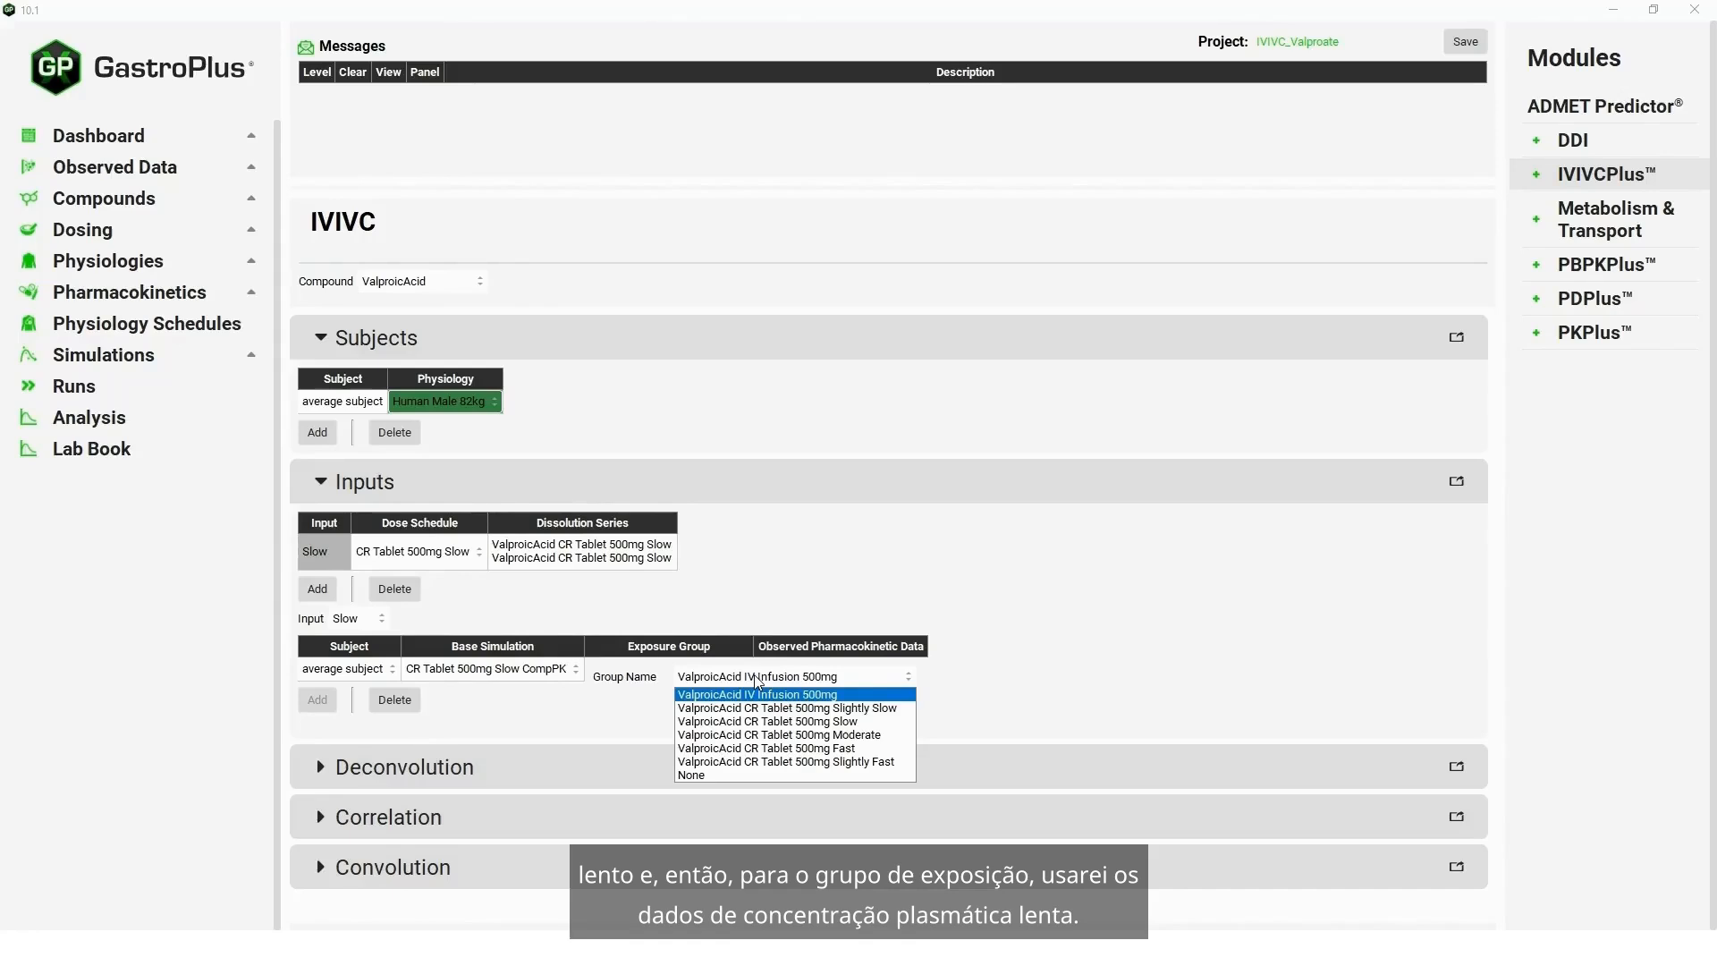
{"action": "left_click", "coordinate": [825, 721]}
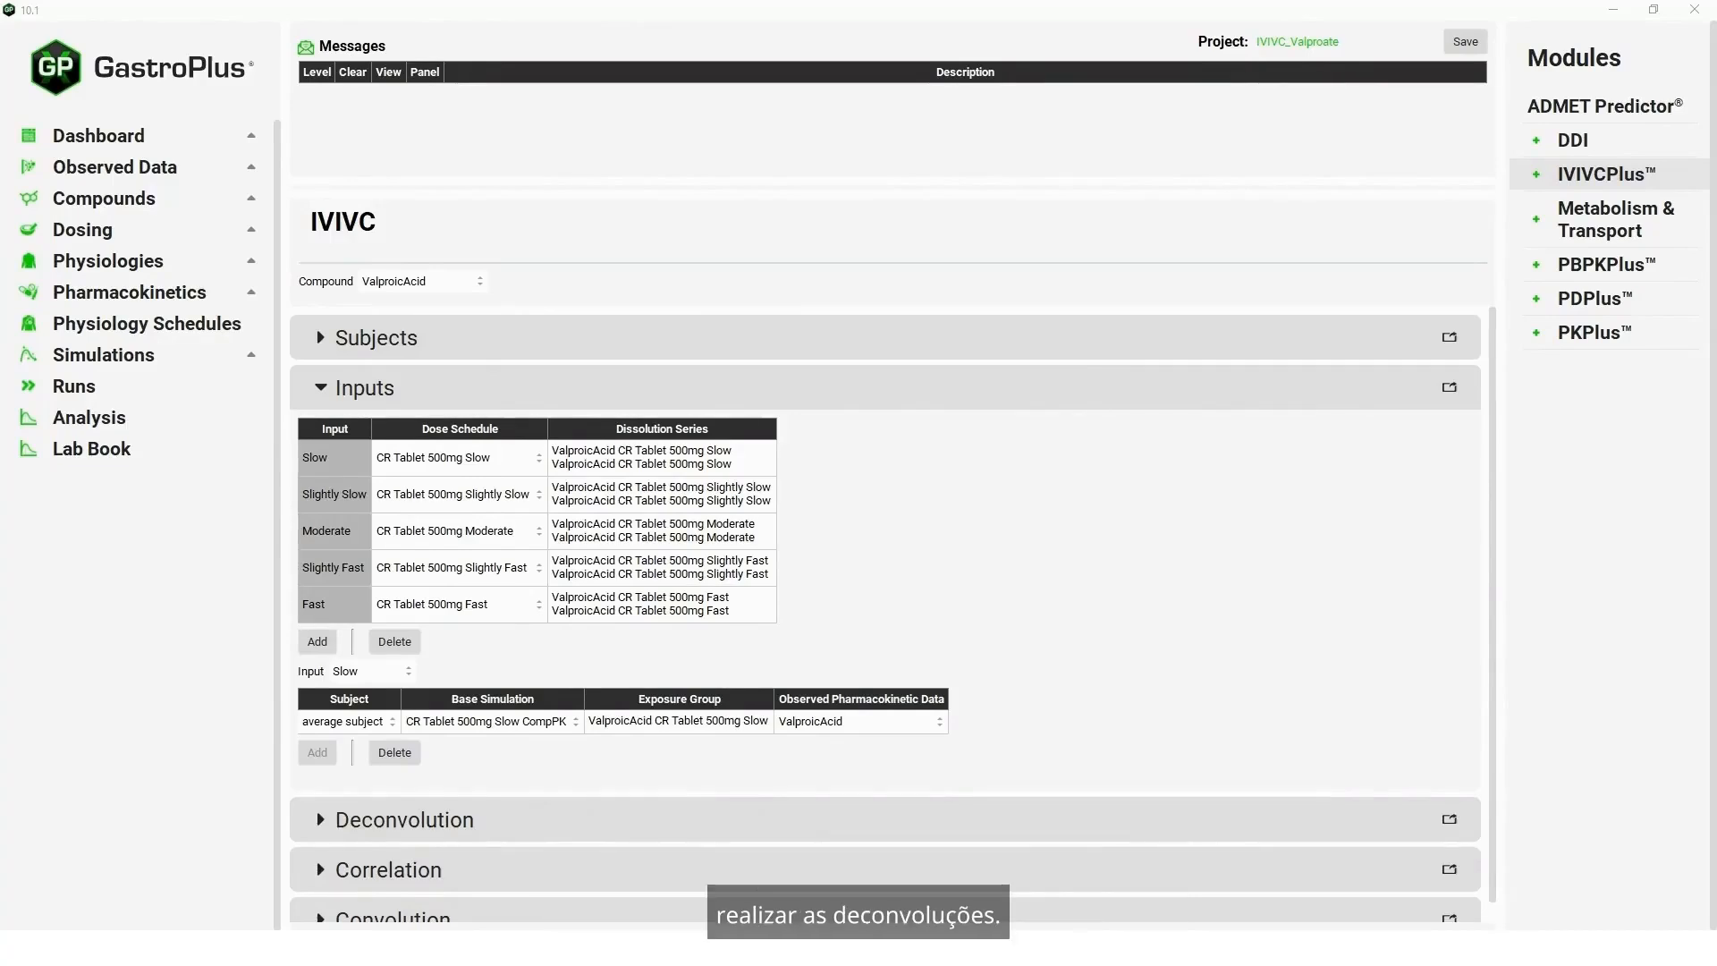
- Select the Fast, Moderate and Slow inputs and the average subject for the deconvolution
{"action": "left_click", "coordinate": [321, 388]}
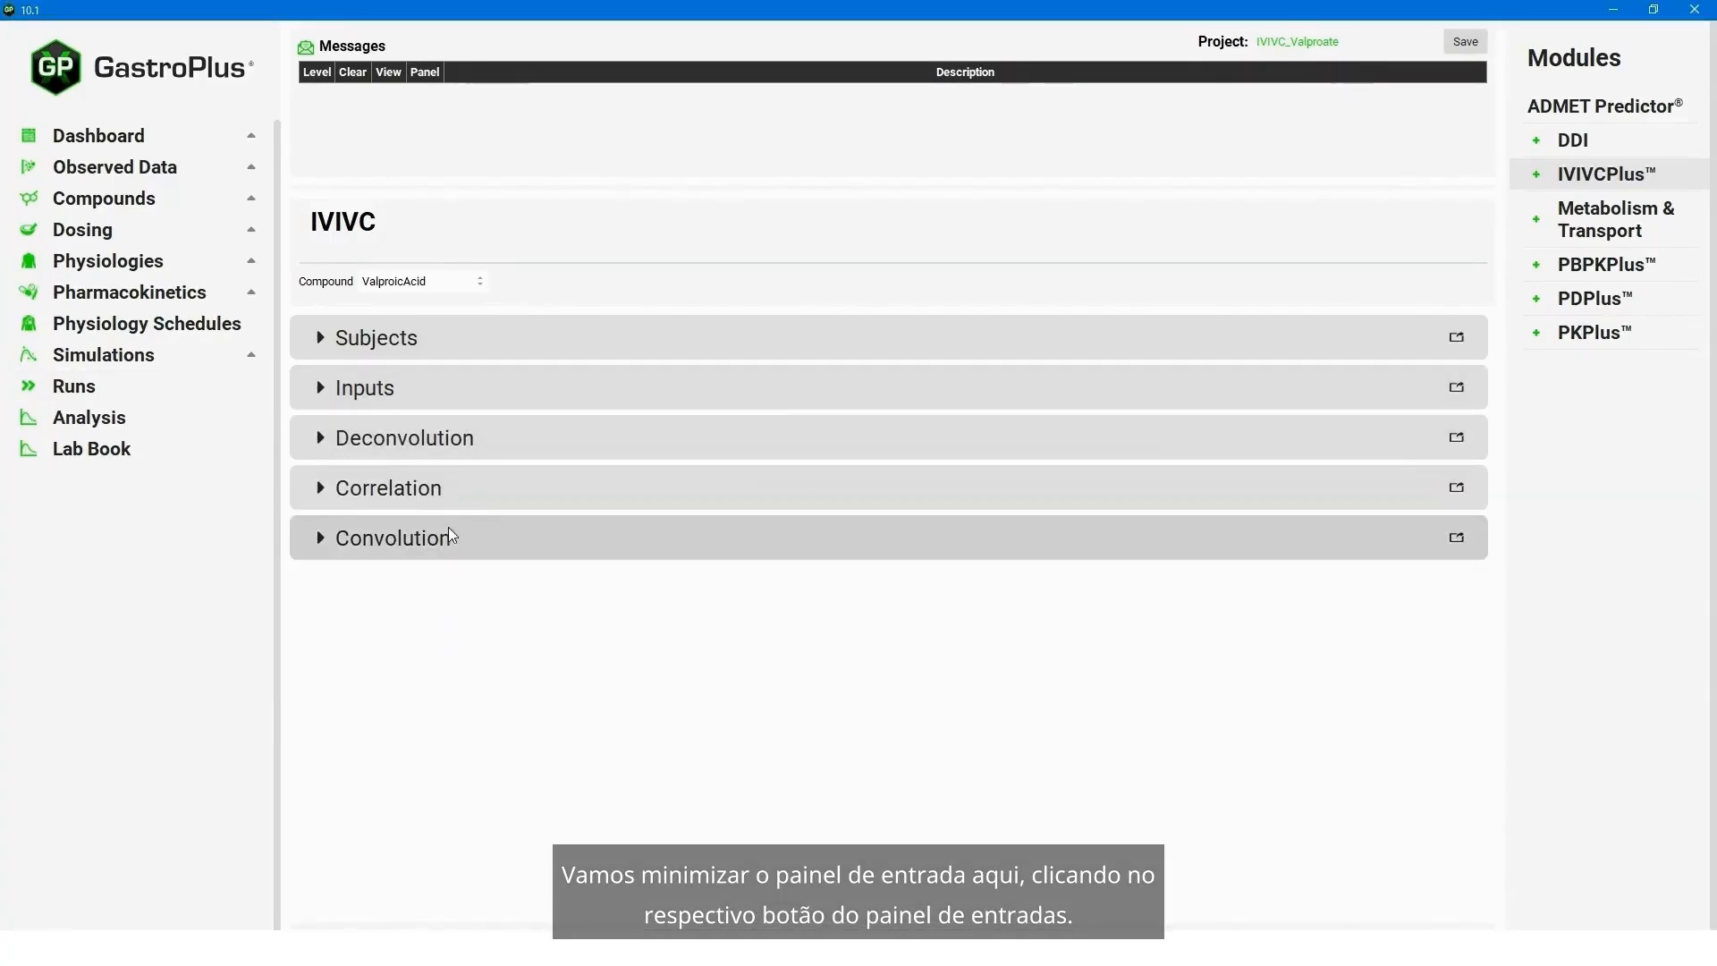
{"action": "left_click", "coordinate": [320, 439]}
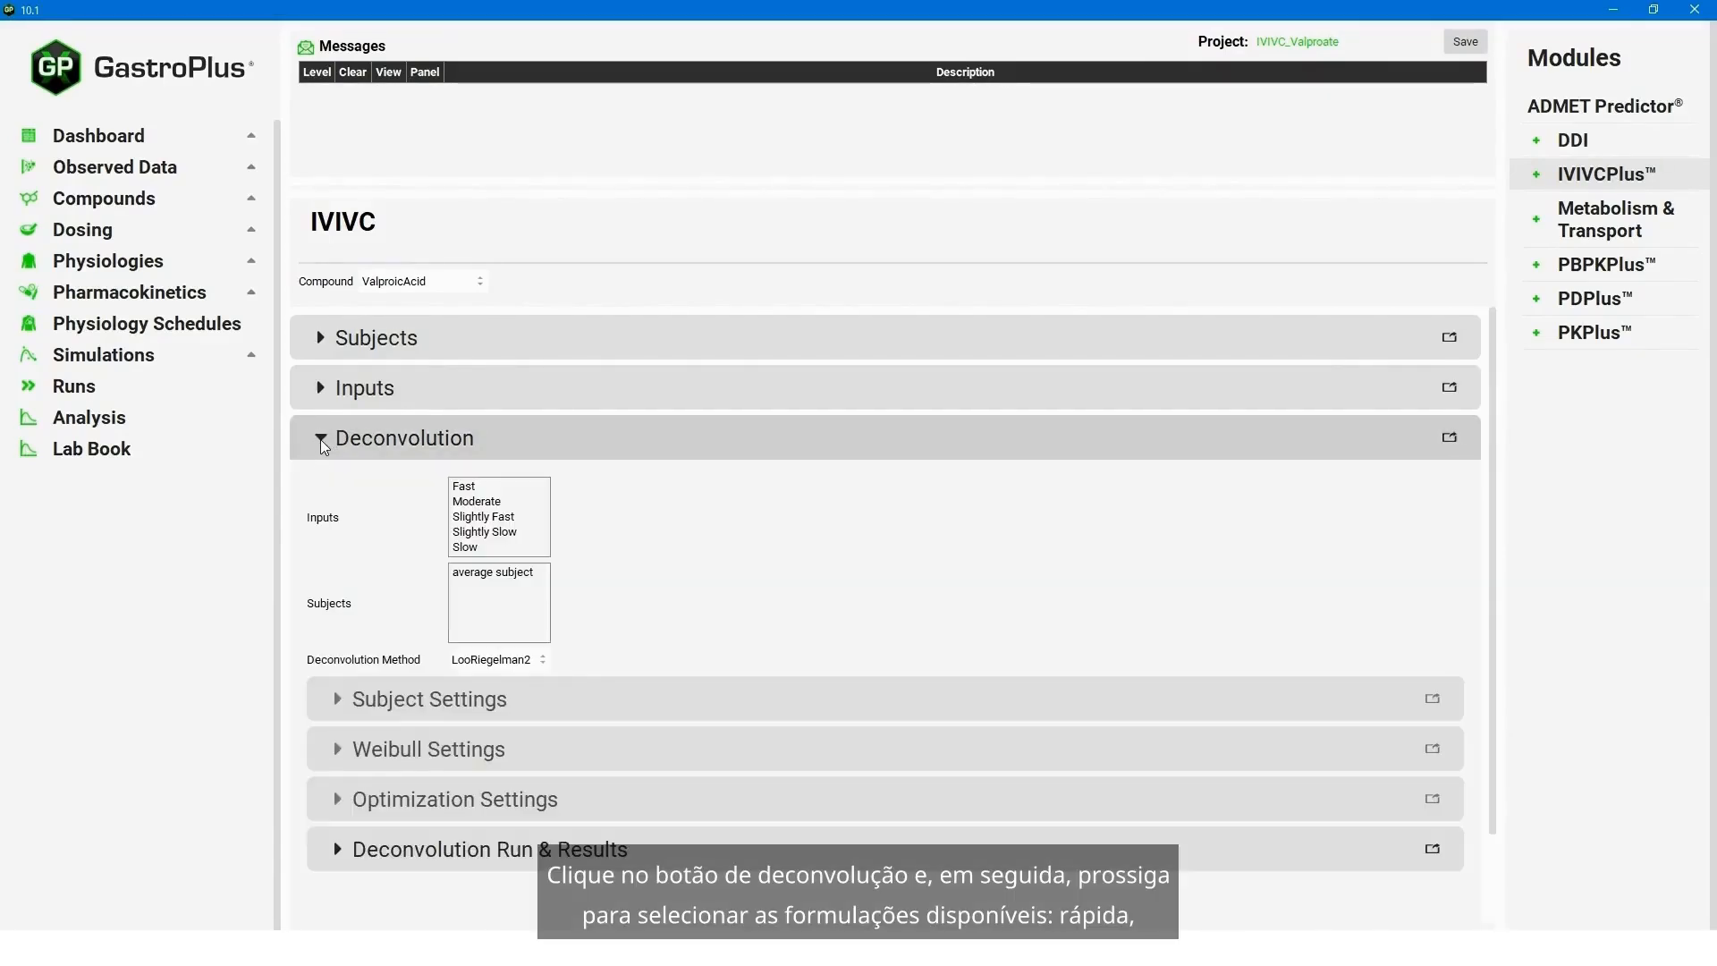
{"action": "left_click", "coordinate": [483, 486]}
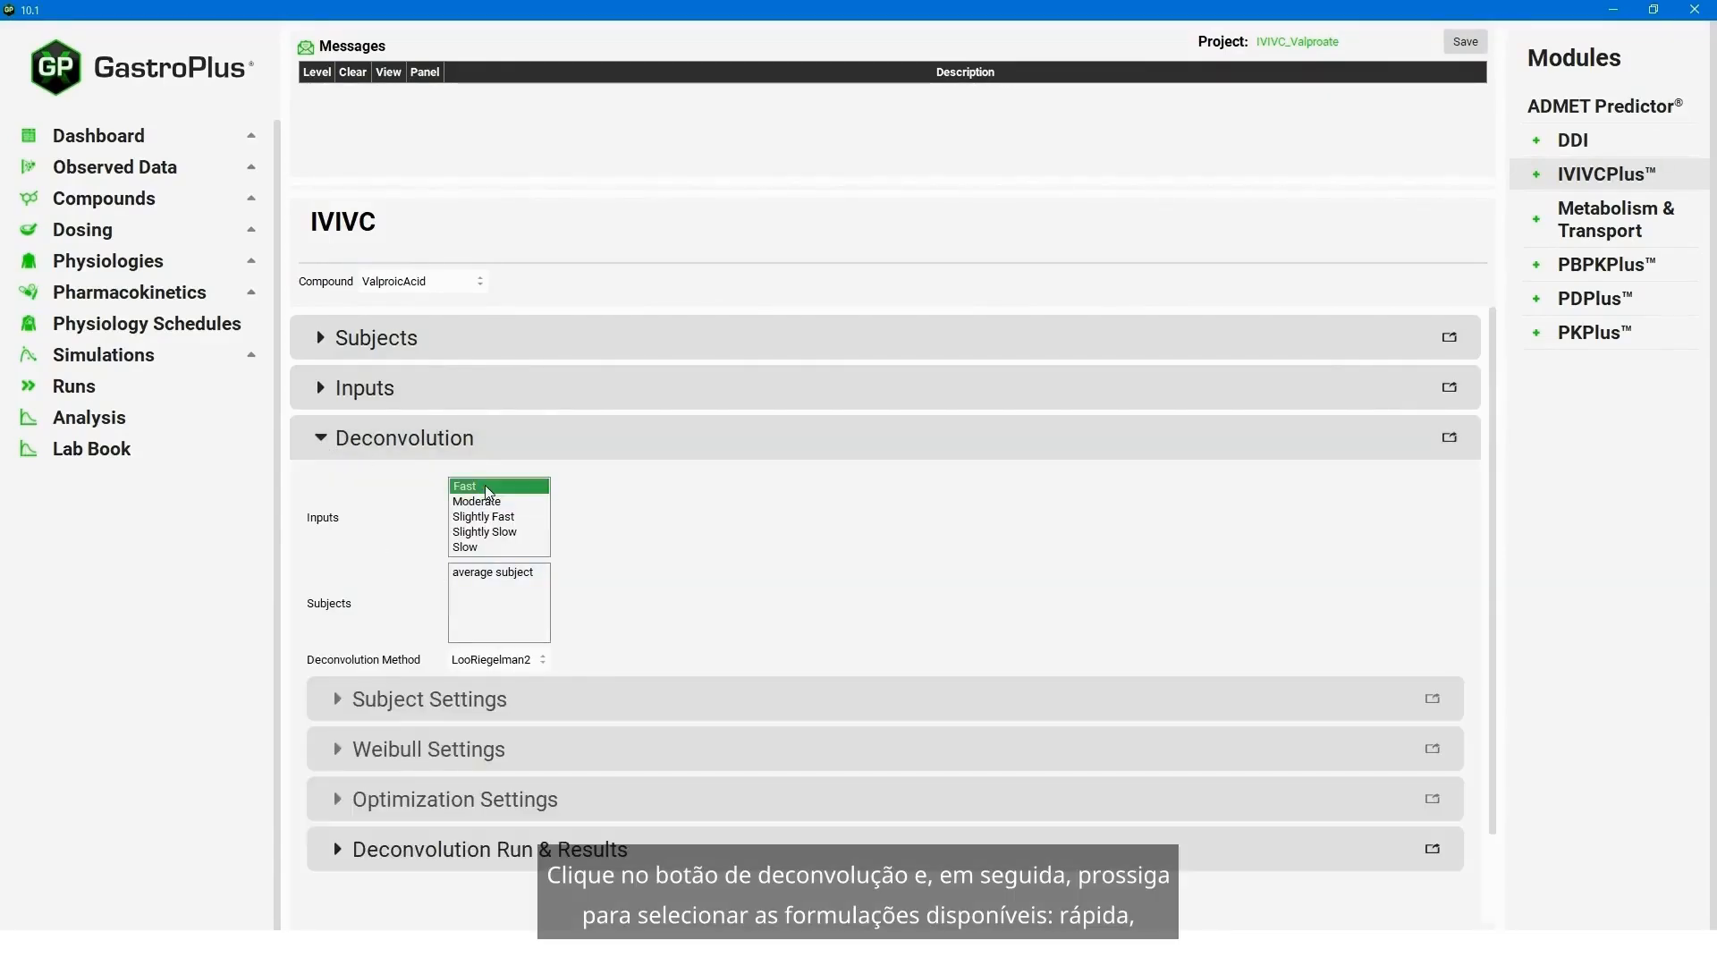
{"action": "left_click", "coordinate": [482, 506], "text": "ctrl"}
{"action": "left_click", "coordinate": [486, 548], "text": "ctrl"}
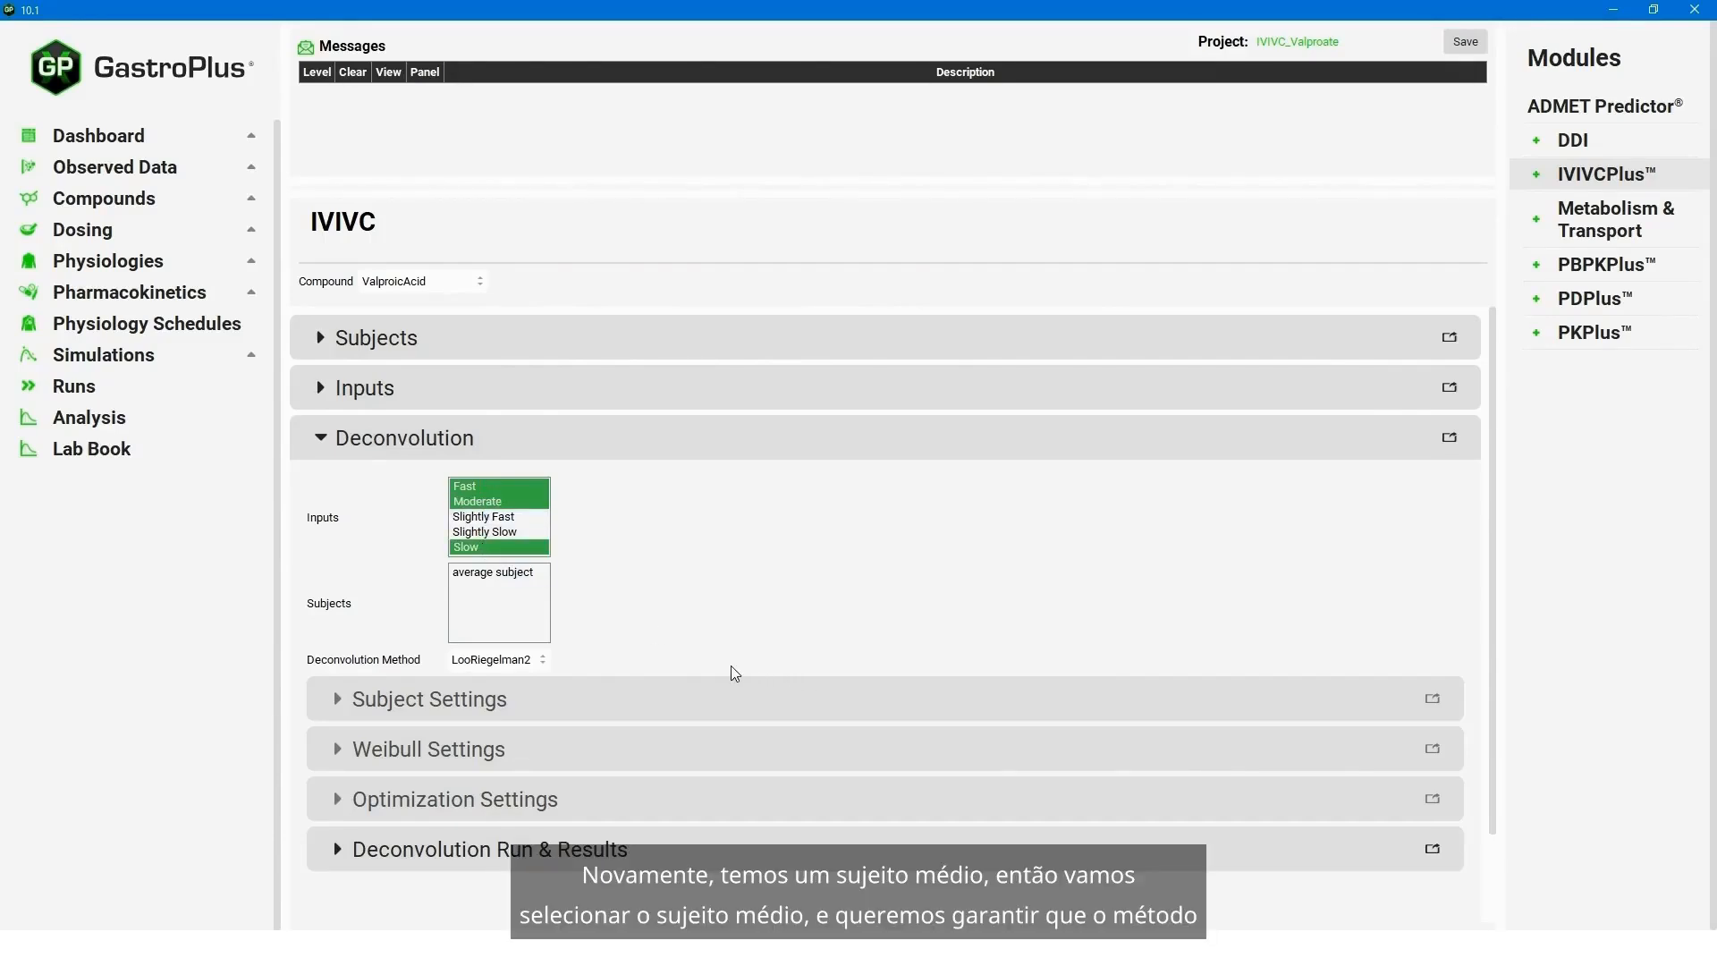
{"action": "left_click", "coordinate": [472, 573]}
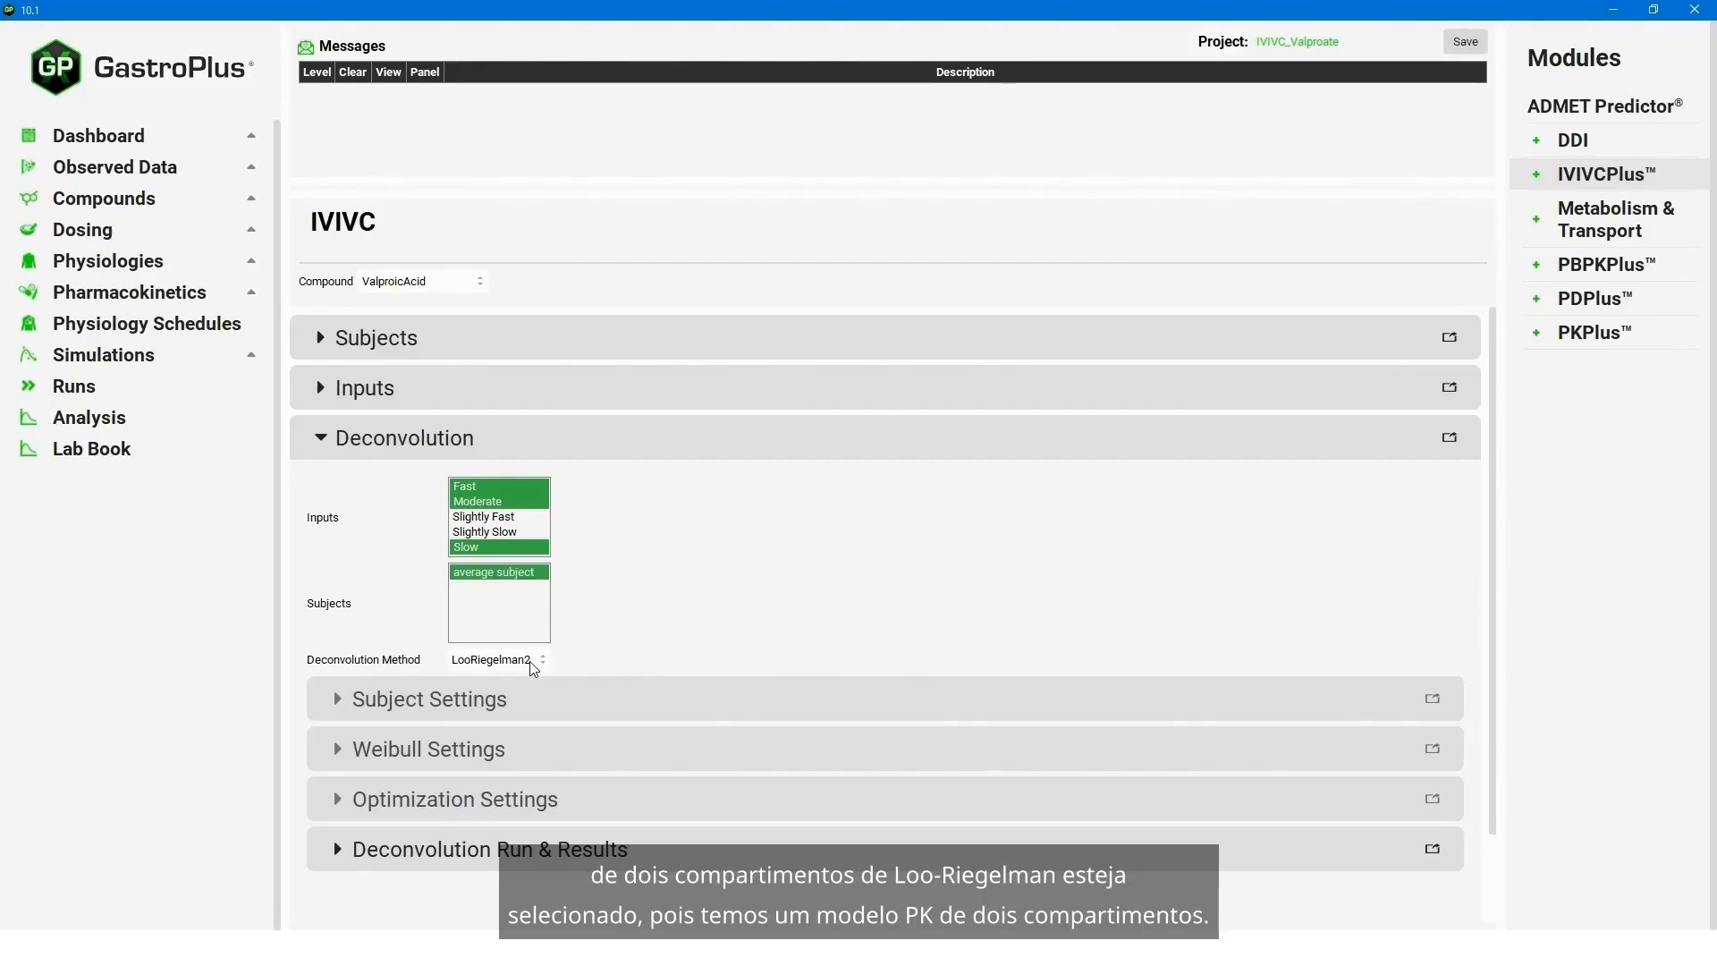
- Run the deconvolution with the LooRiegelman2 method
{"action": "left_click", "coordinate": [337, 852]}
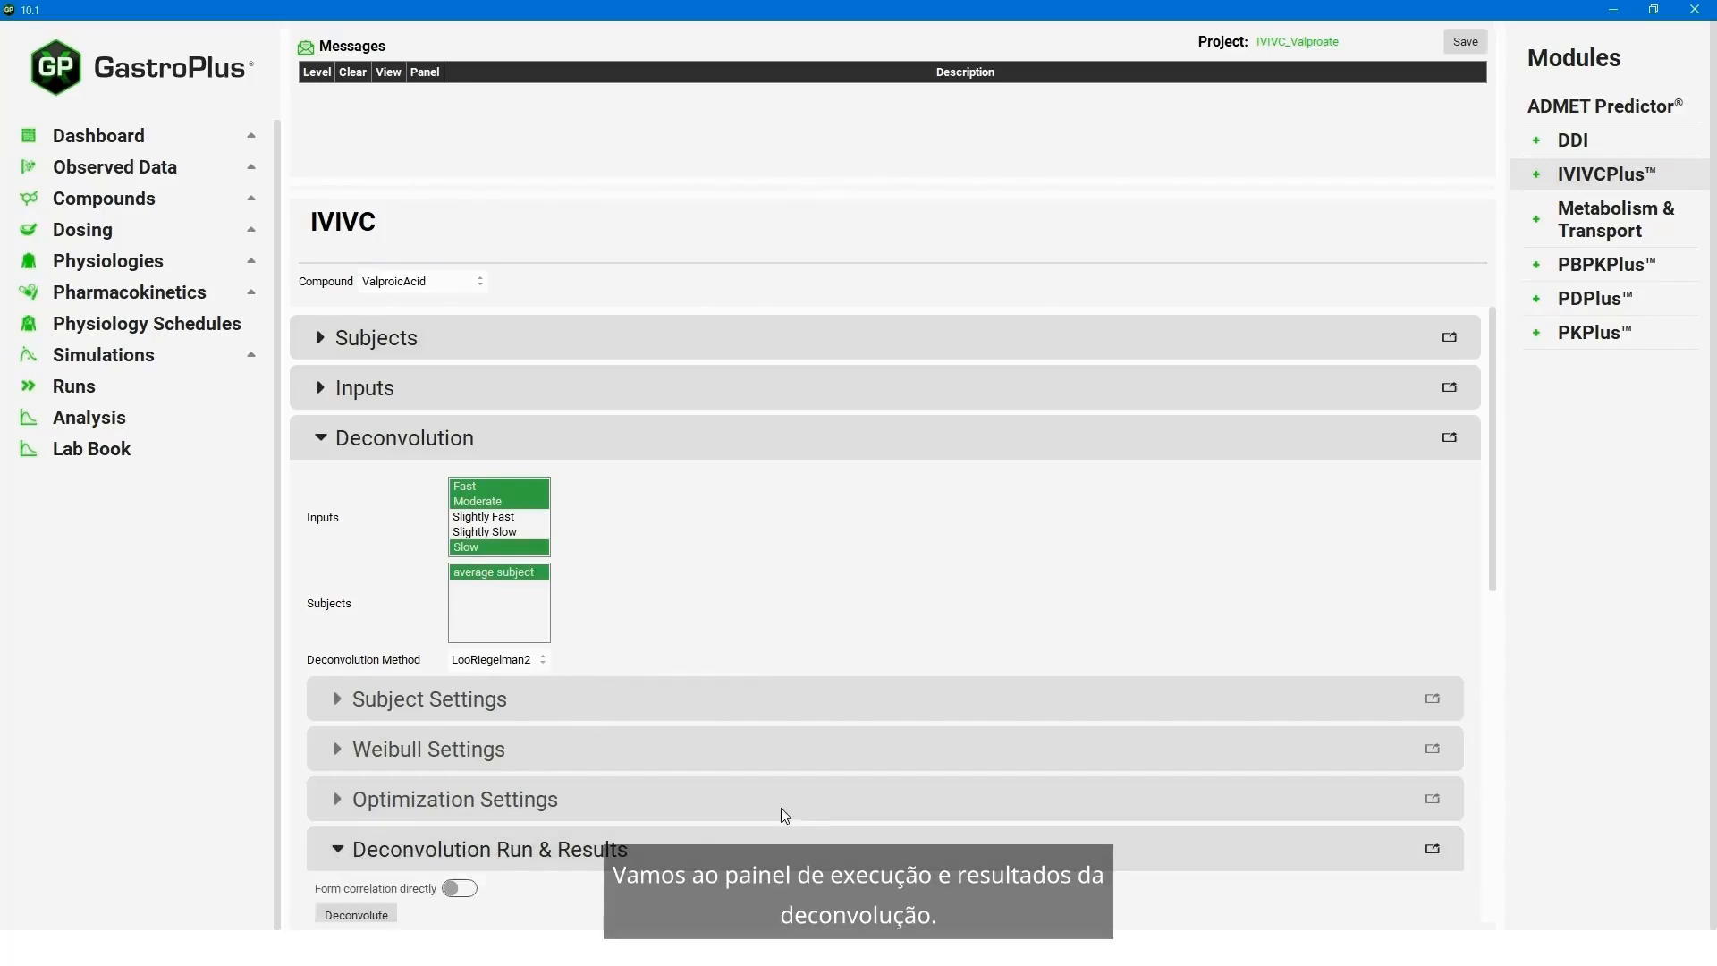
{"action": "scroll", "coordinate": [834, 791], "scroll_direction": "down", "scroll_amount": 3}
{"action": "scroll", "coordinate": [796, 734], "scroll_direction": "down", "scroll_amount": 2}
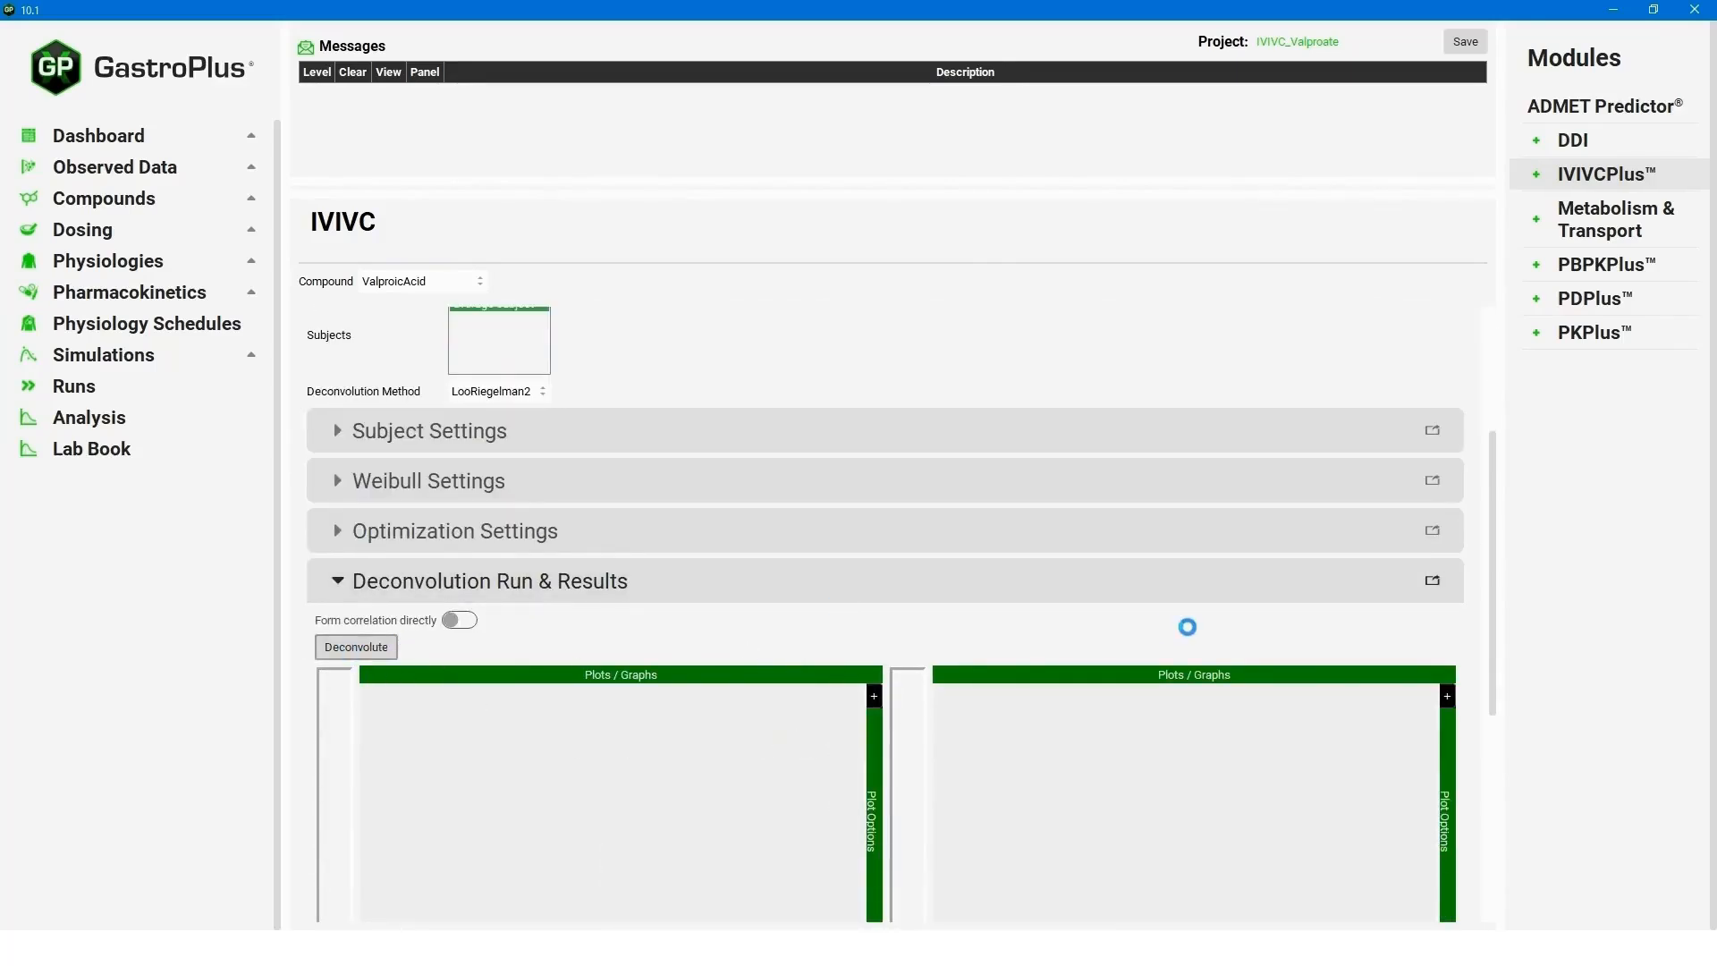
- Examine the deconvolution plots of fraction, plasma concentration and exposure versus time, plus the Levy plot
{"action": "left_click_drag", "start_coordinate": [1491, 576], "coordinate": [1490, 603]}
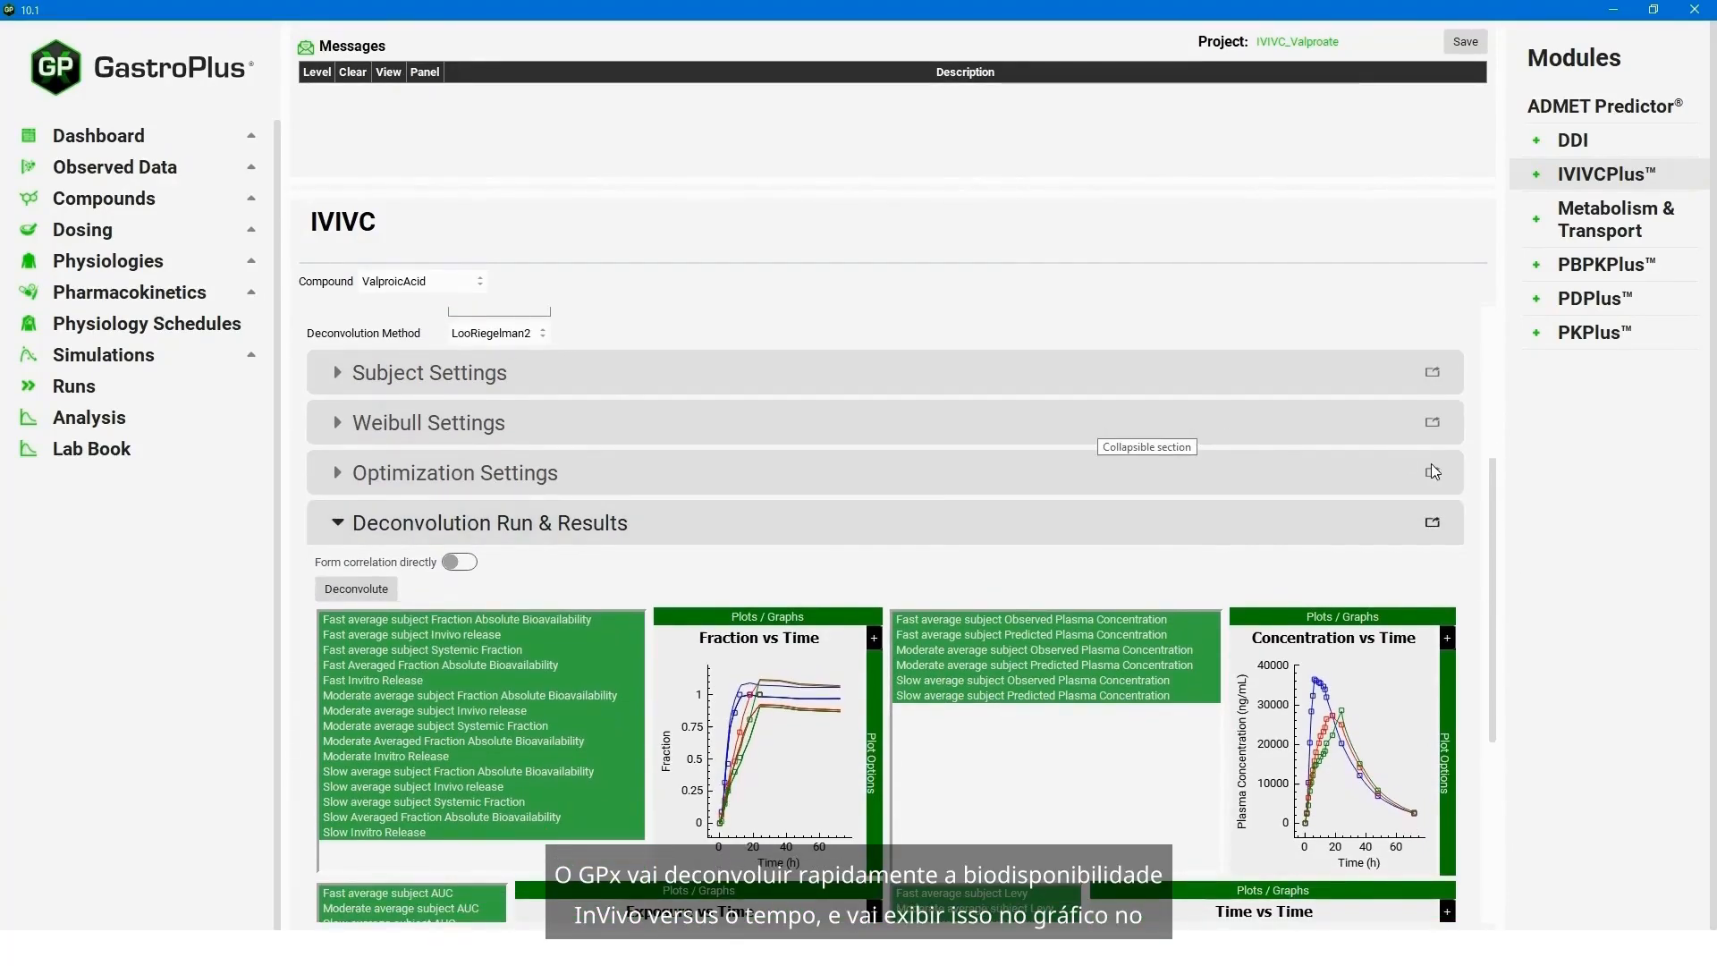
{"action": "left_click_drag", "start_coordinate": [1494, 468], "coordinate": [1490, 540]}
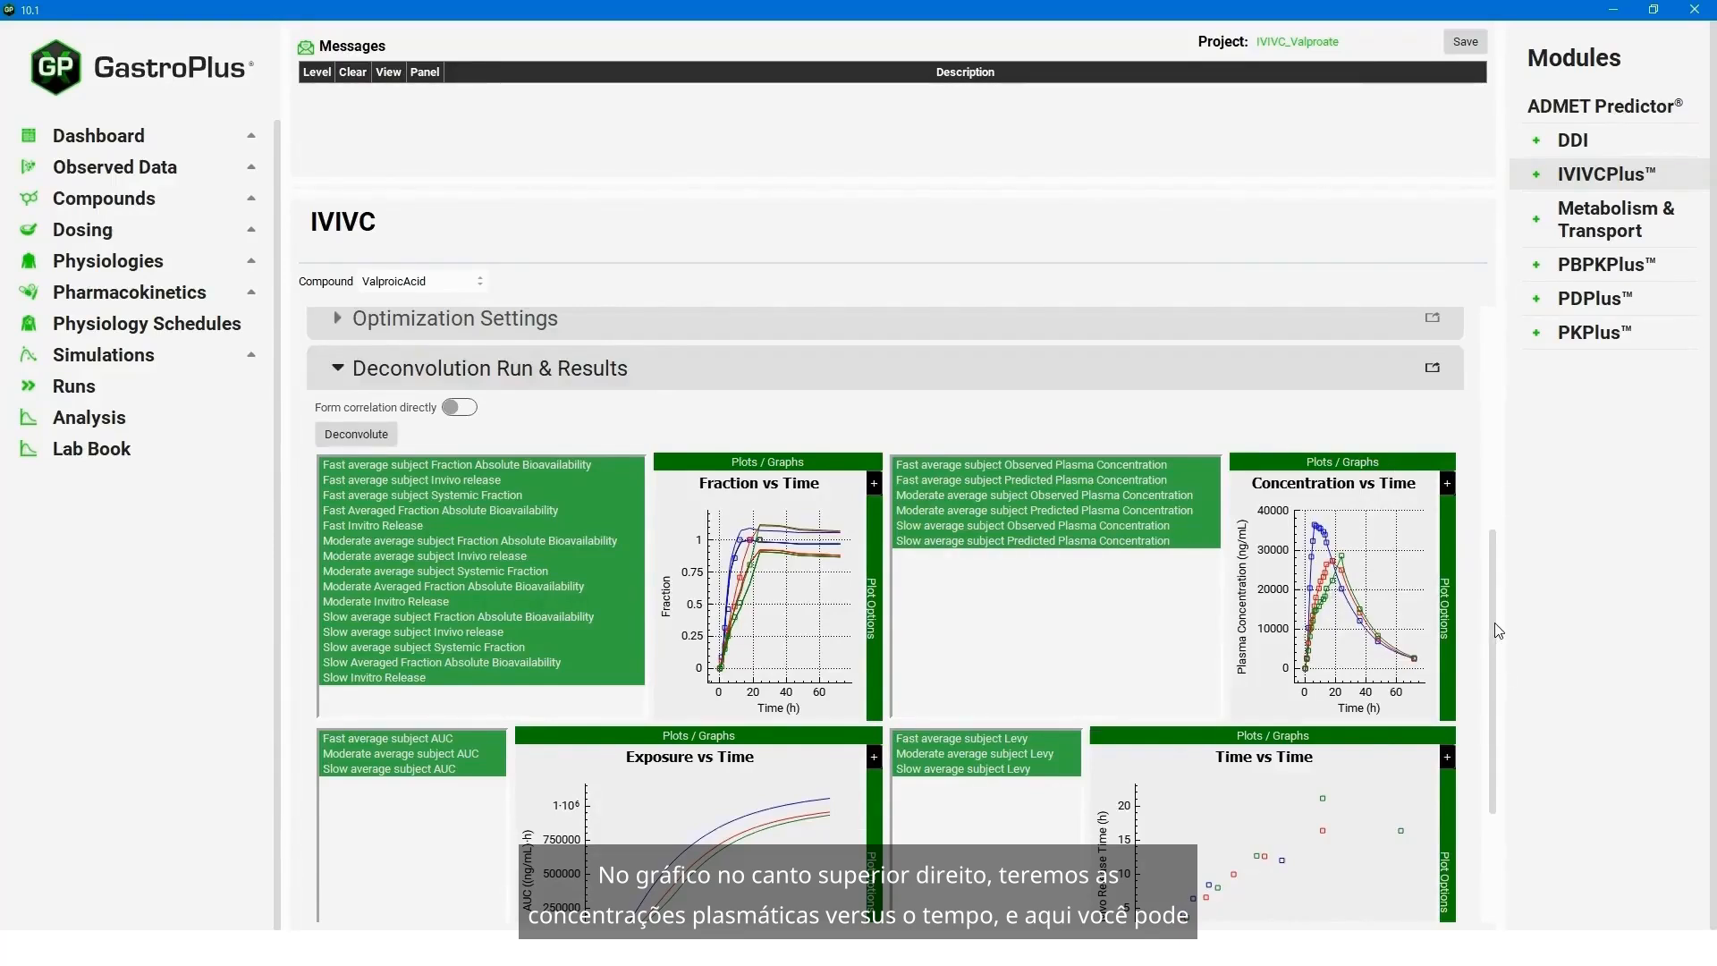
{"action": "scroll", "coordinate": [1498, 630], "scroll_direction": "down", "scroll_amount": 2}
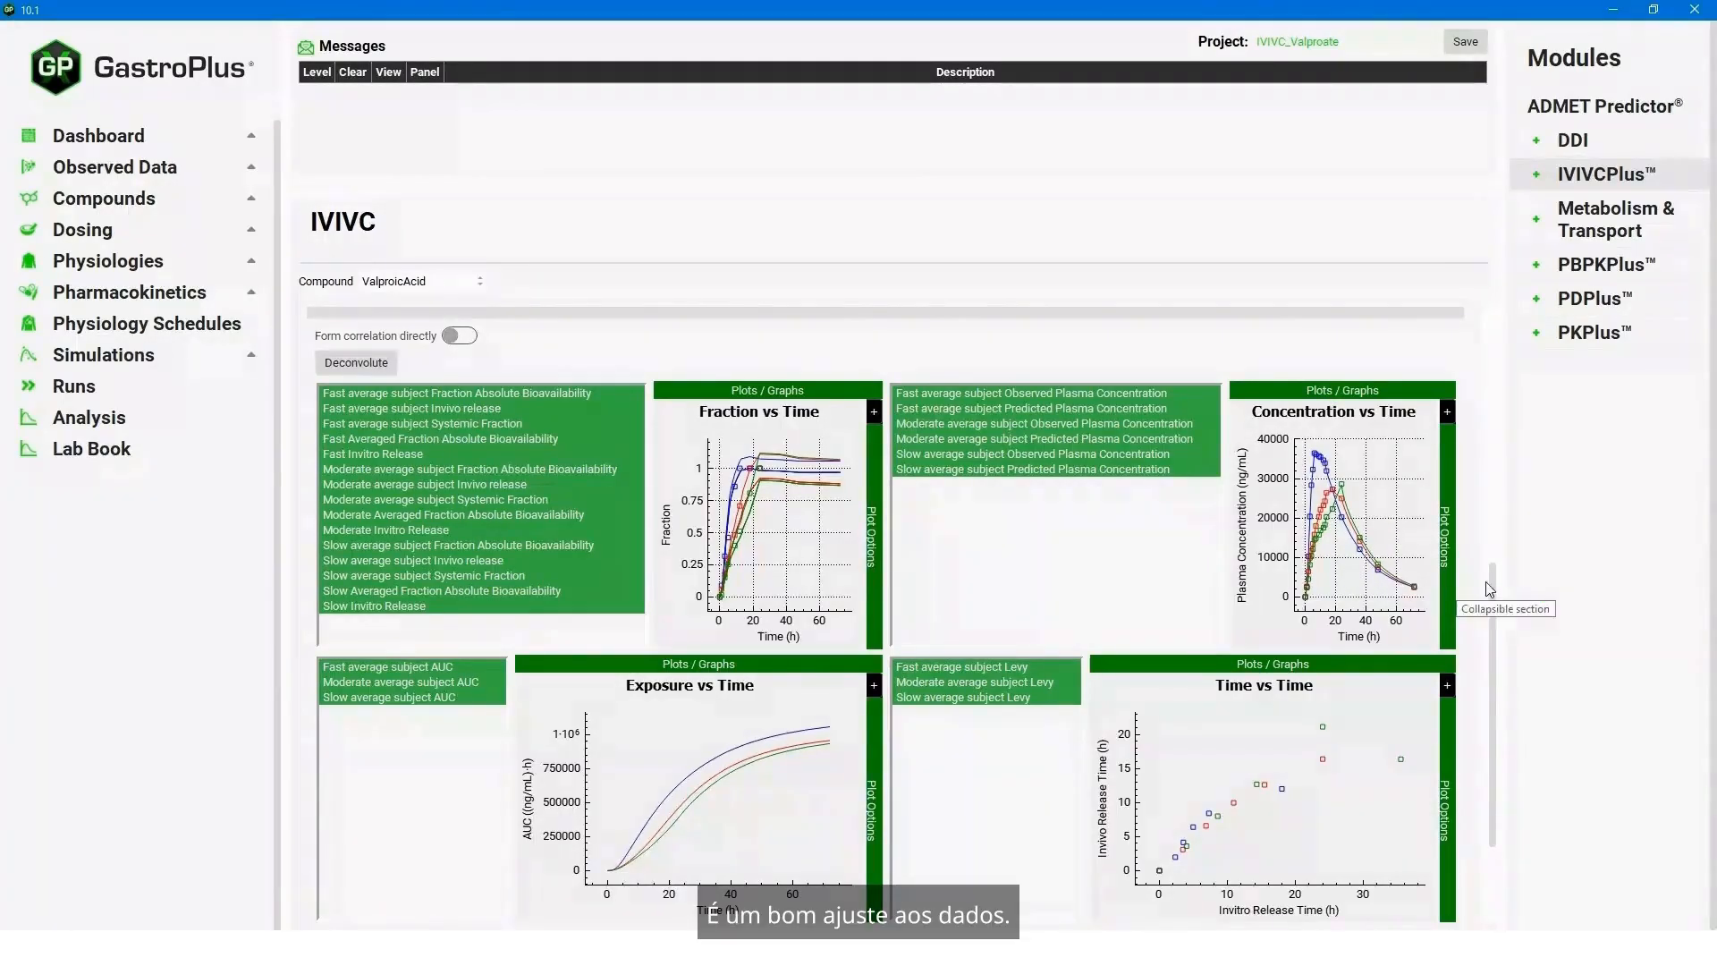
{"action": "left_click_drag", "start_coordinate": [1495, 587], "coordinate": [1496, 640]}
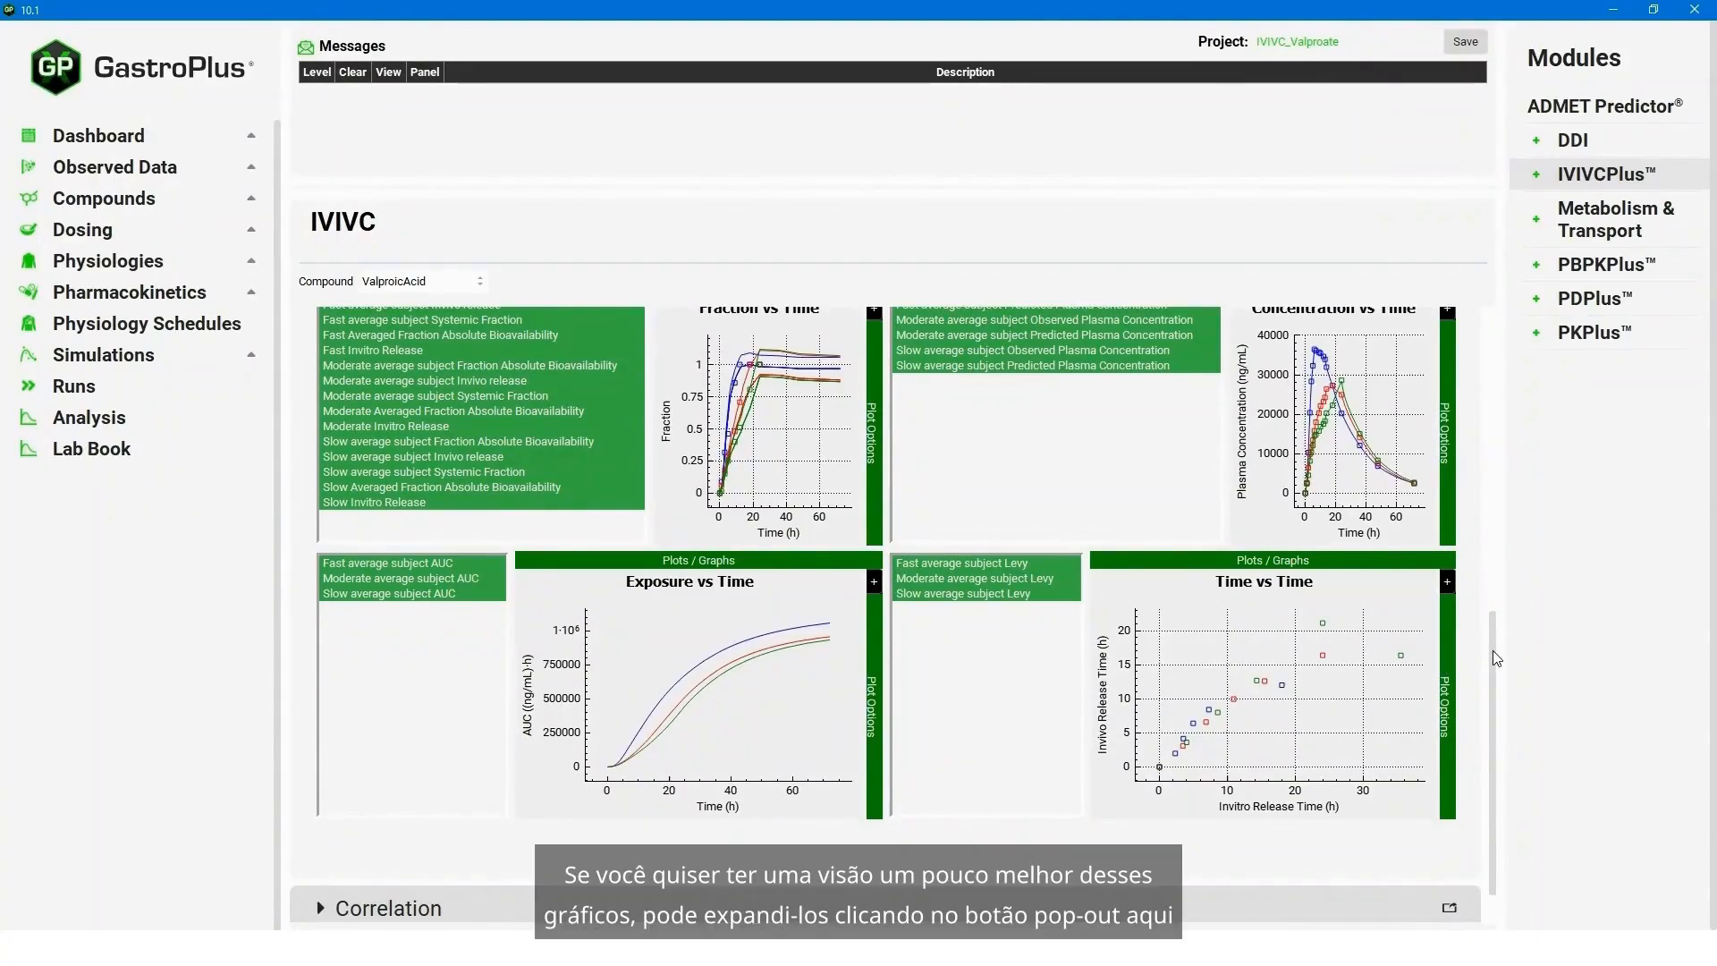
- View the deconvolution results enlarged in a separate maximized window, and close that window after inspecting the plots
{"action": "left_click_drag", "start_coordinate": [1493, 646], "coordinate": [1506, 592]}
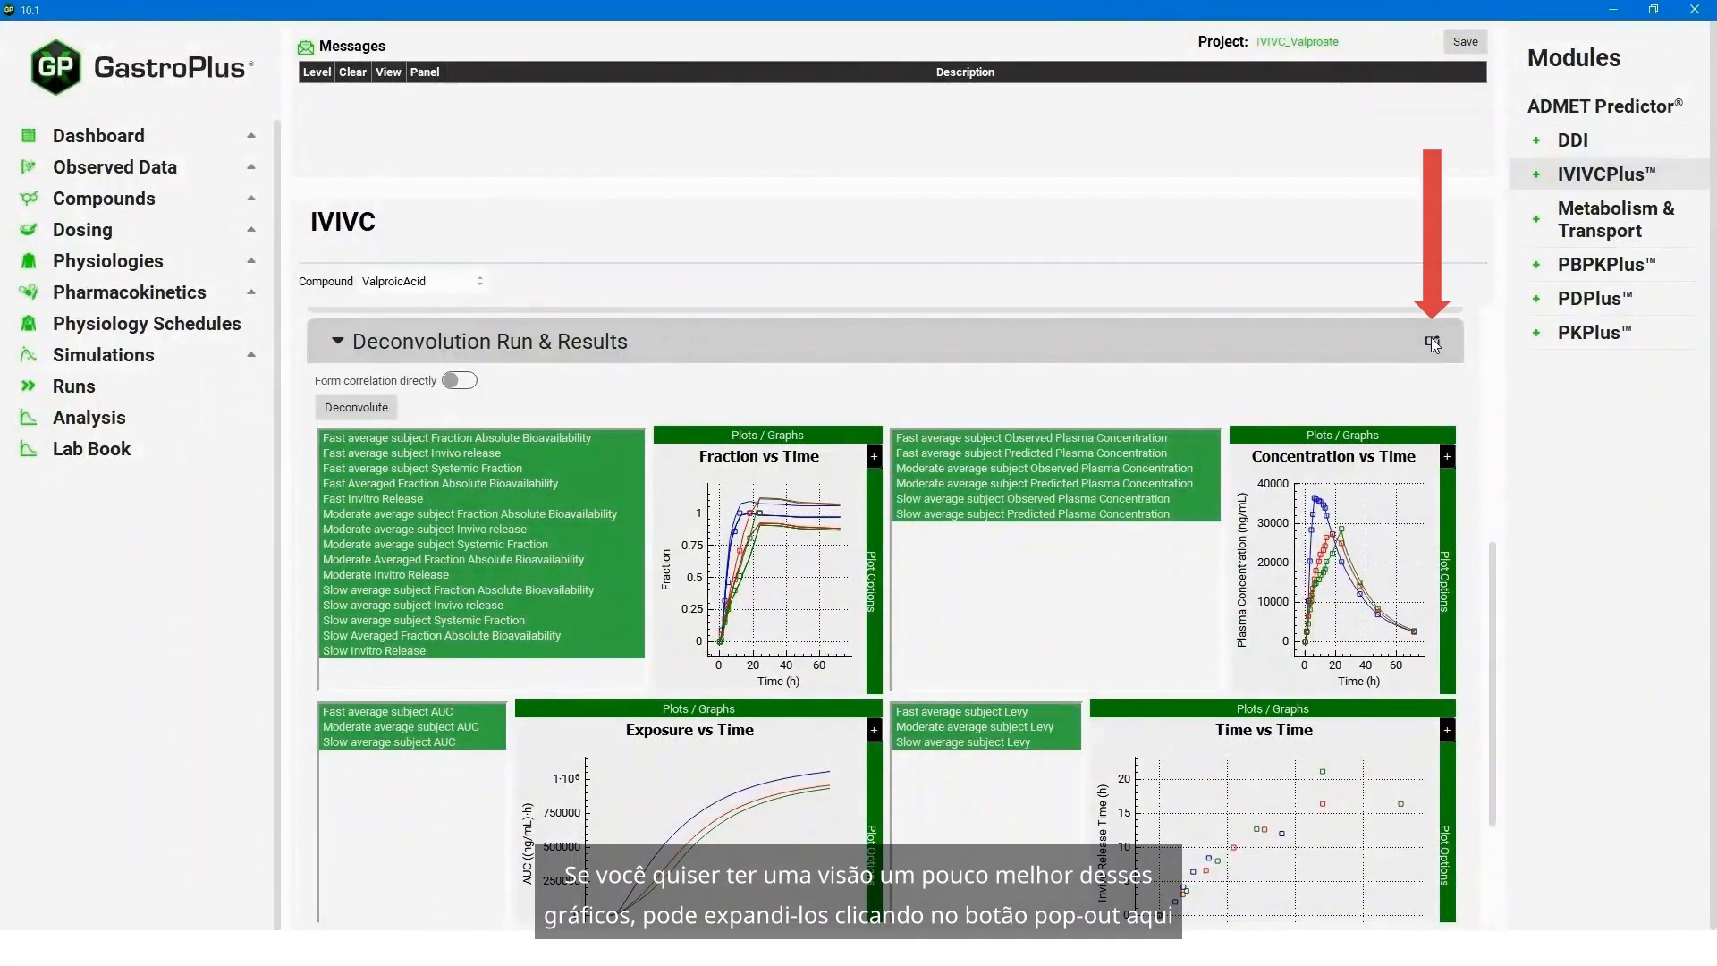
{"action": "left_click", "coordinate": [1432, 341]}
{"action": "left_click_drag", "start_coordinate": [1442, 342], "coordinate": [490, 227]}
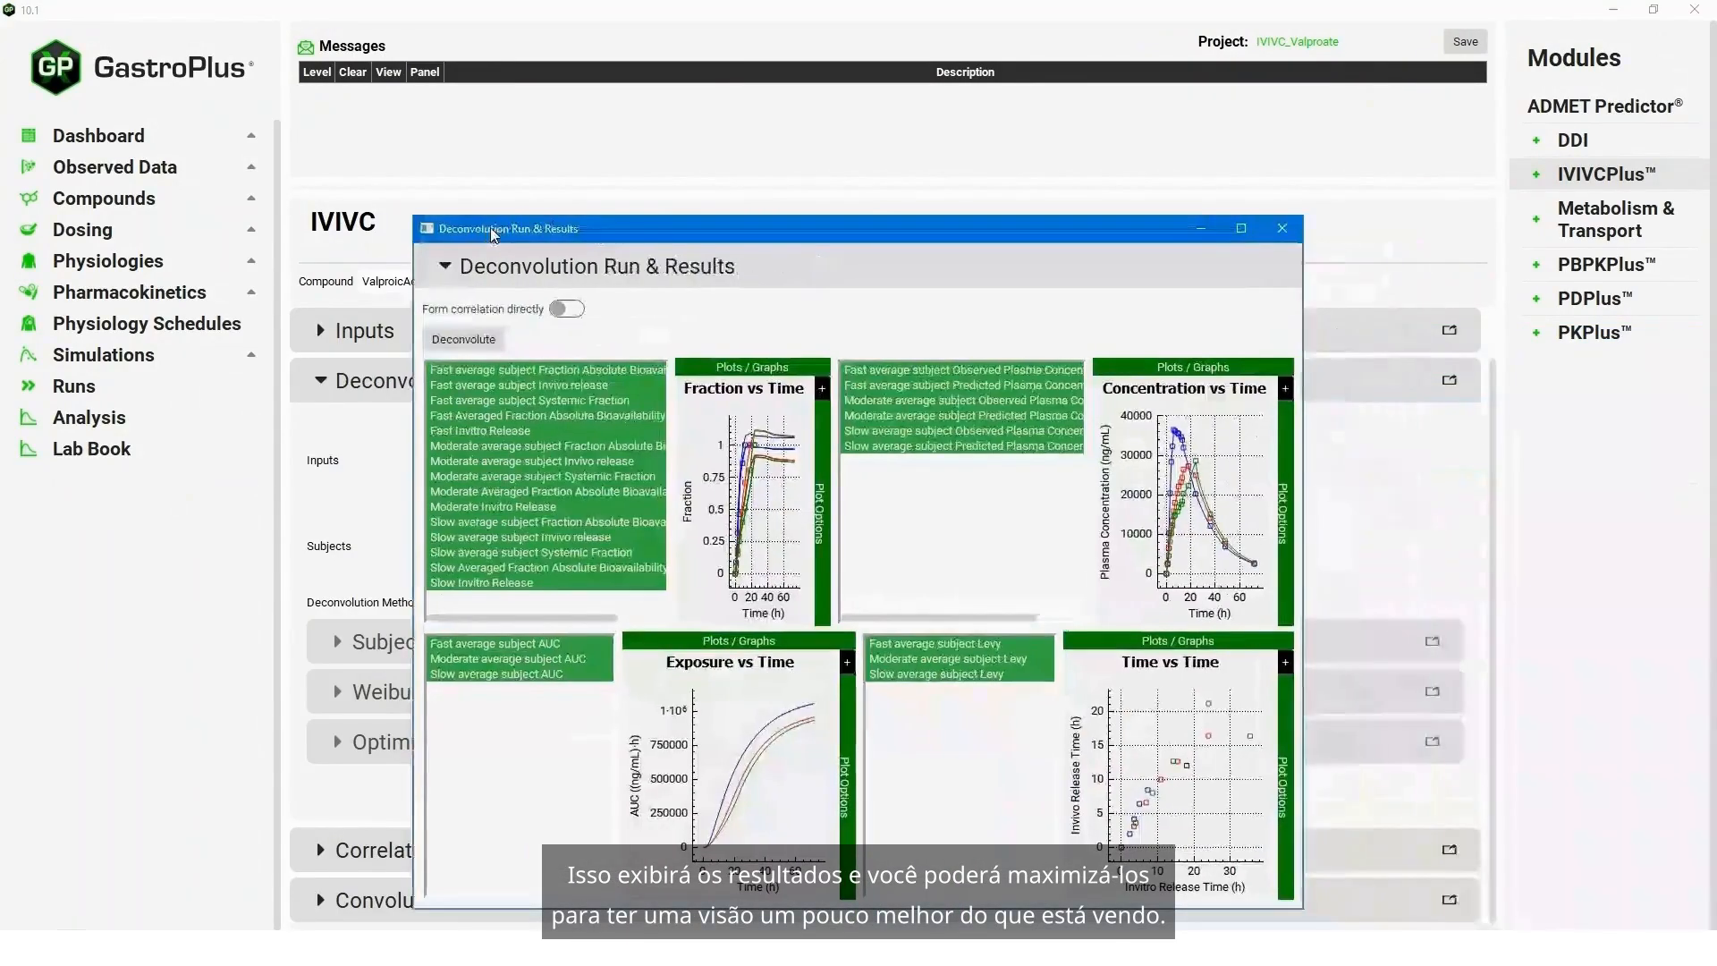
{"action": "double_click", "coordinate": [543, 227]}
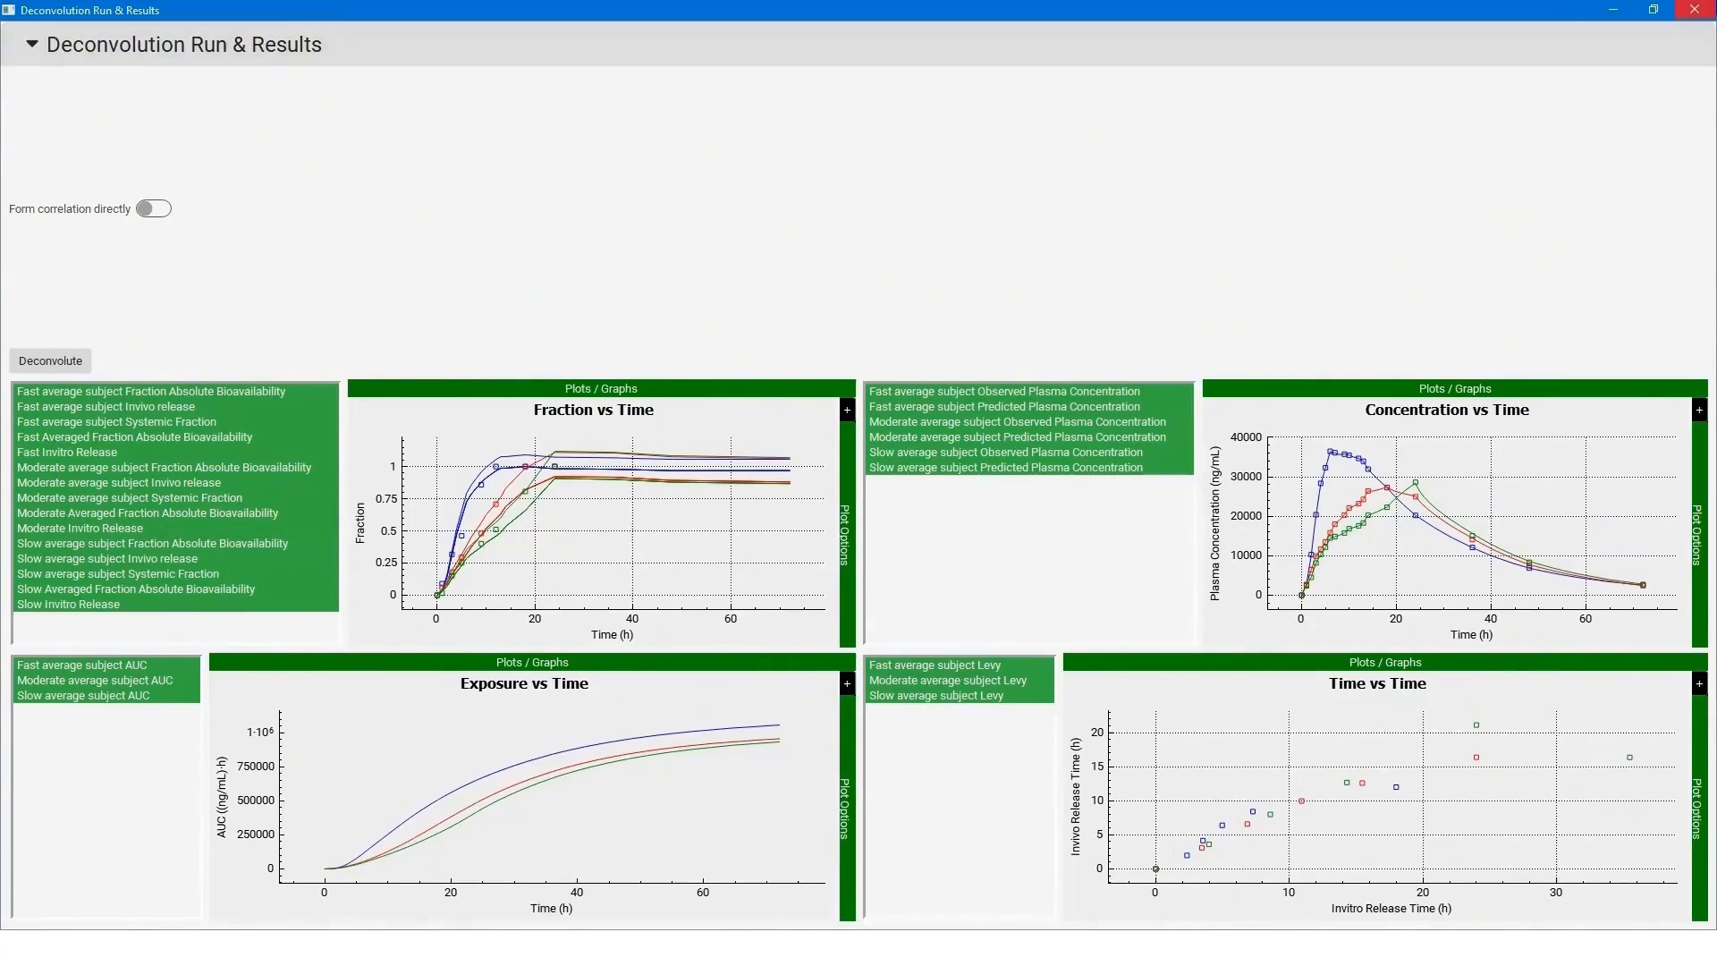
{"action": "left_click", "coordinate": [1696, 10]}
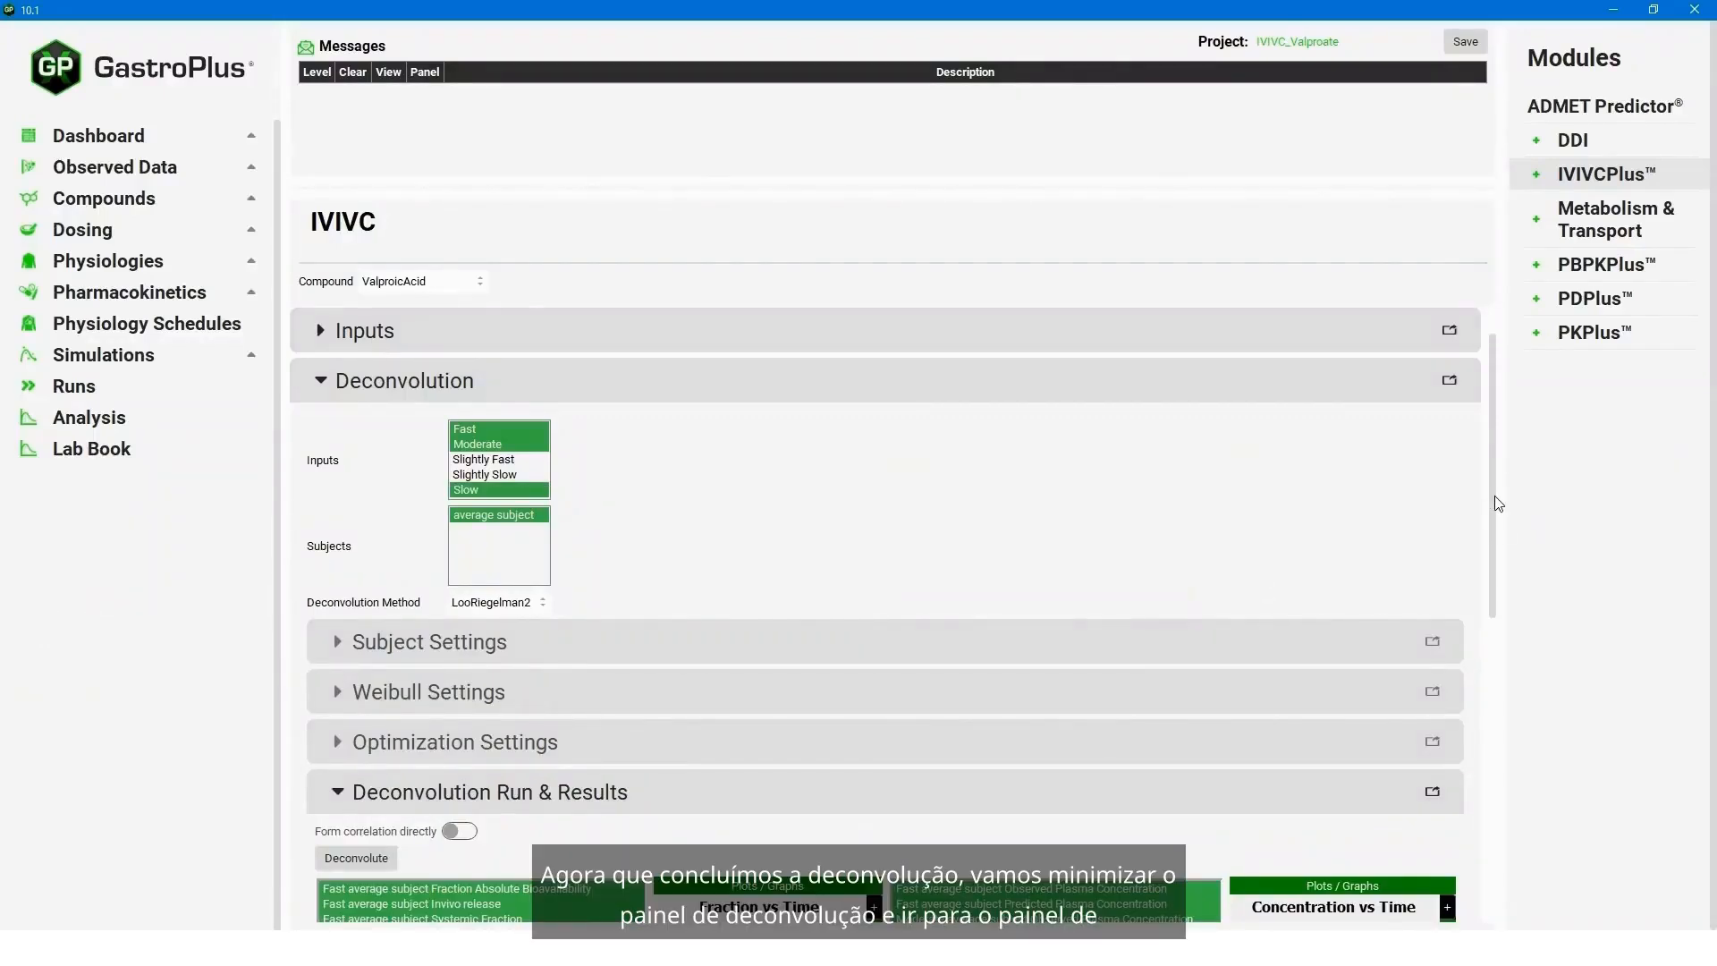
- Collapse the deconvolution section and choose Linear, Power, SecondOrder and ThirdOrder as the correlation functions
{"action": "left_click_drag", "start_coordinate": [1495, 497], "coordinate": [1495, 511]}
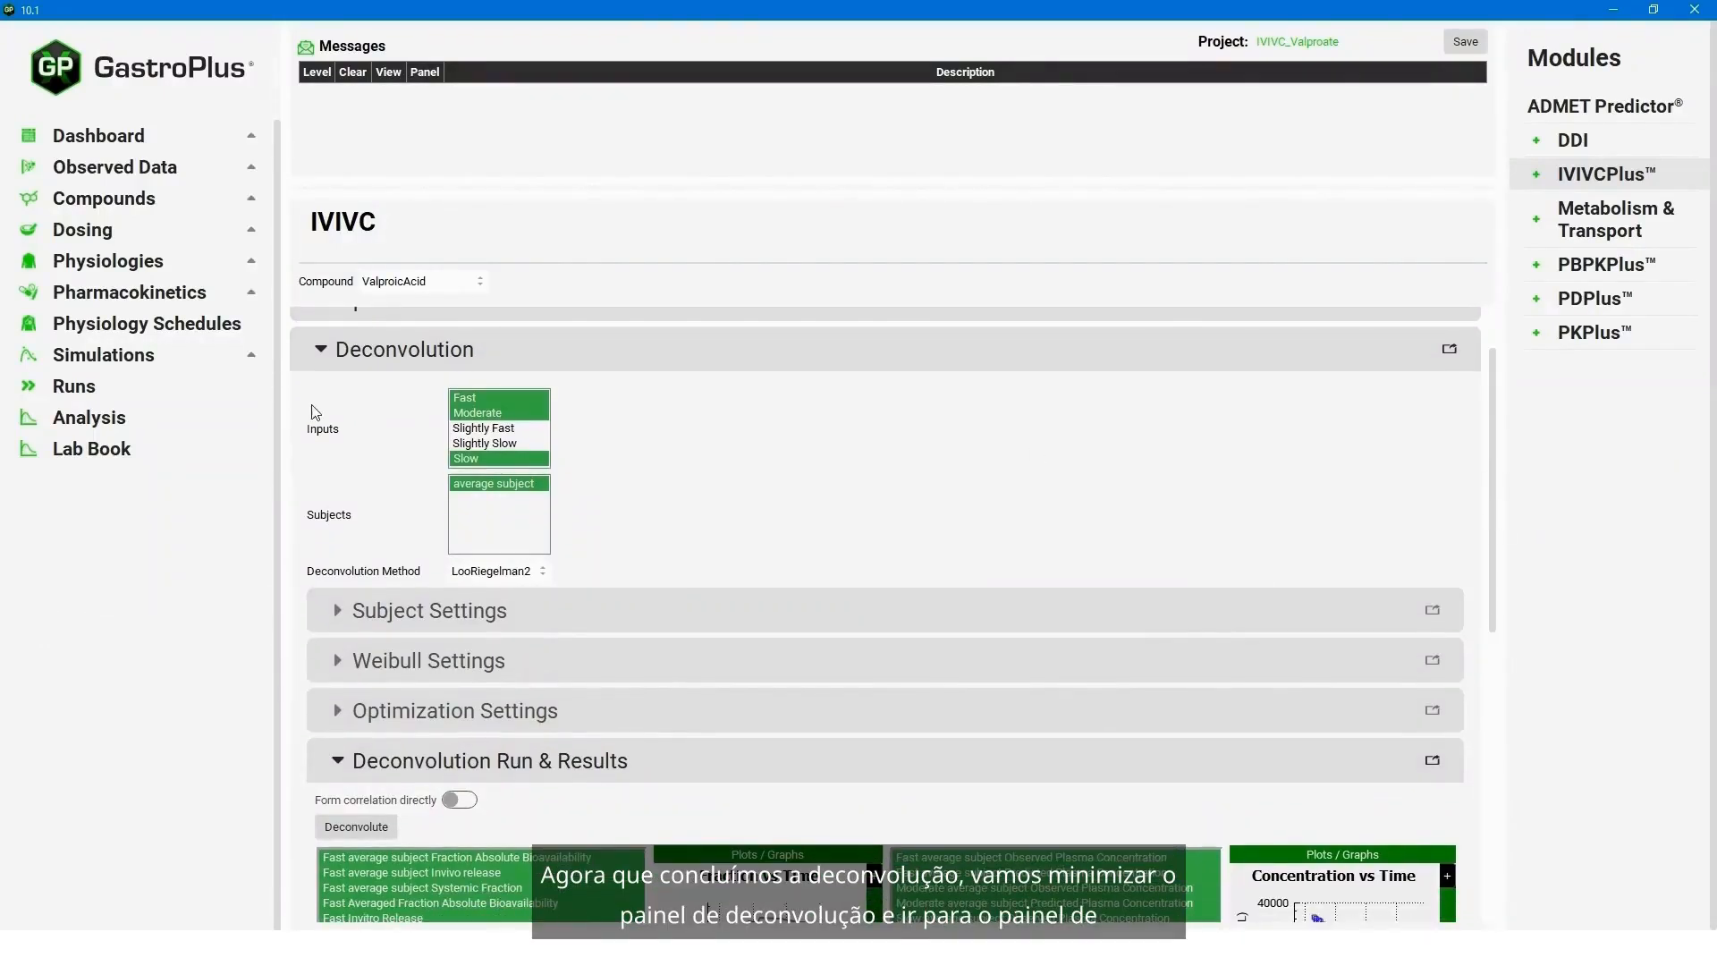
{"action": "left_click", "coordinate": [320, 354]}
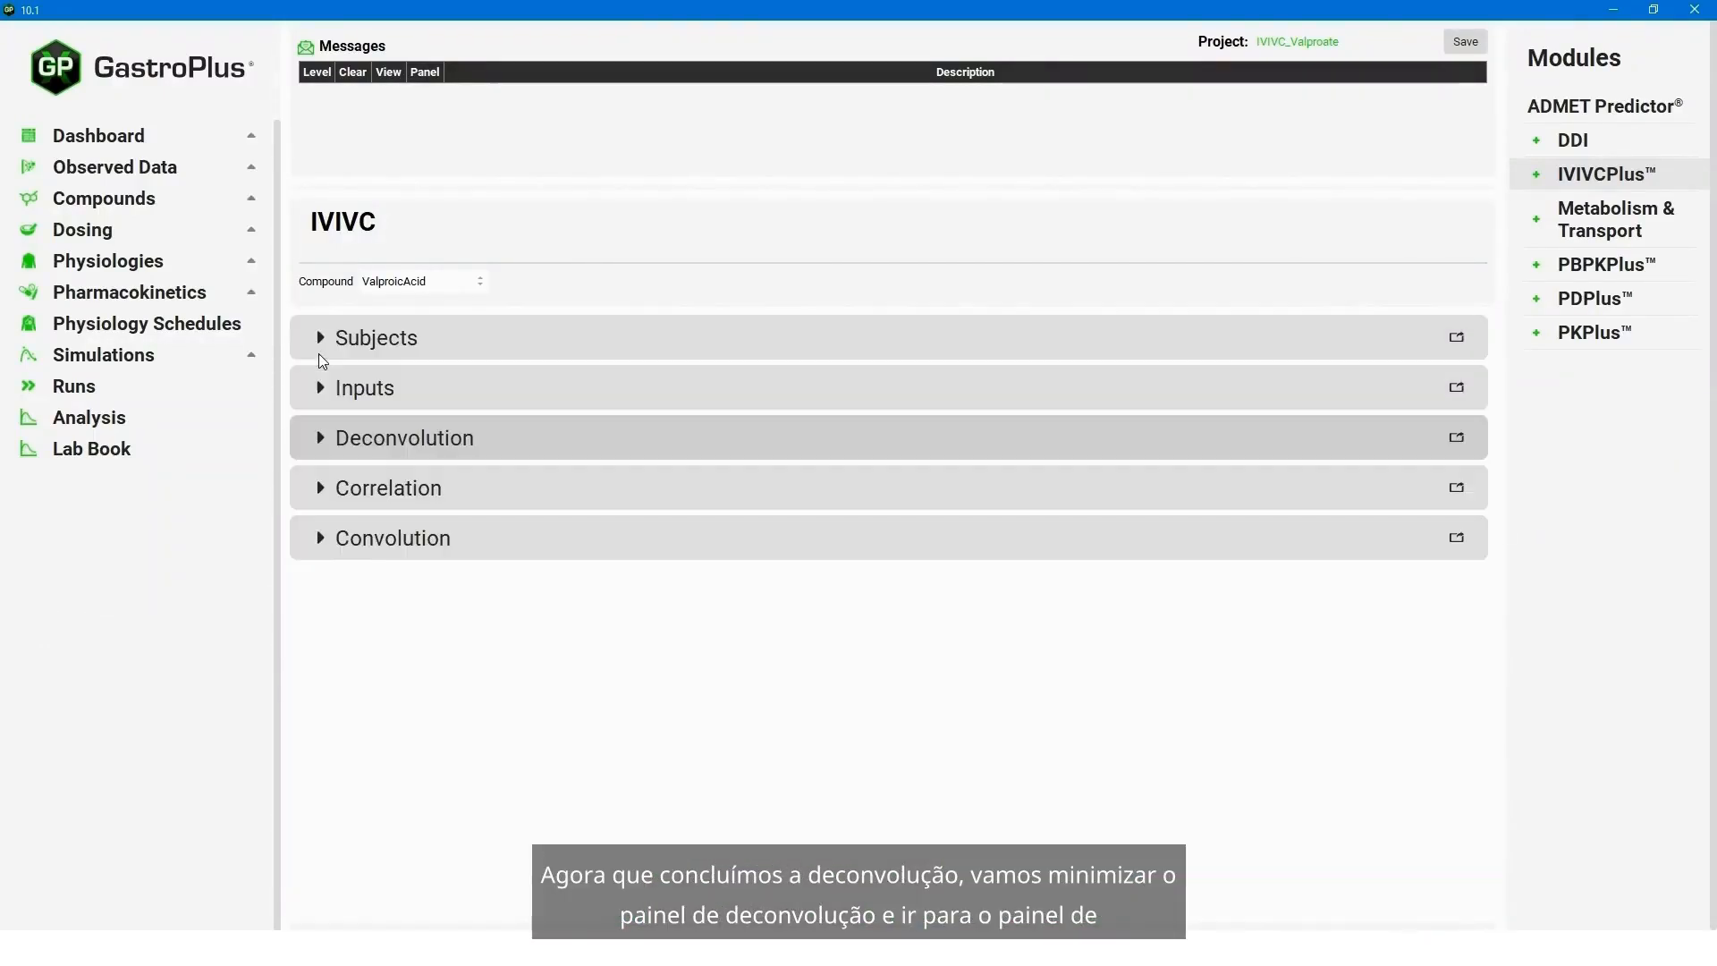
{"action": "left_click", "coordinate": [322, 498]}
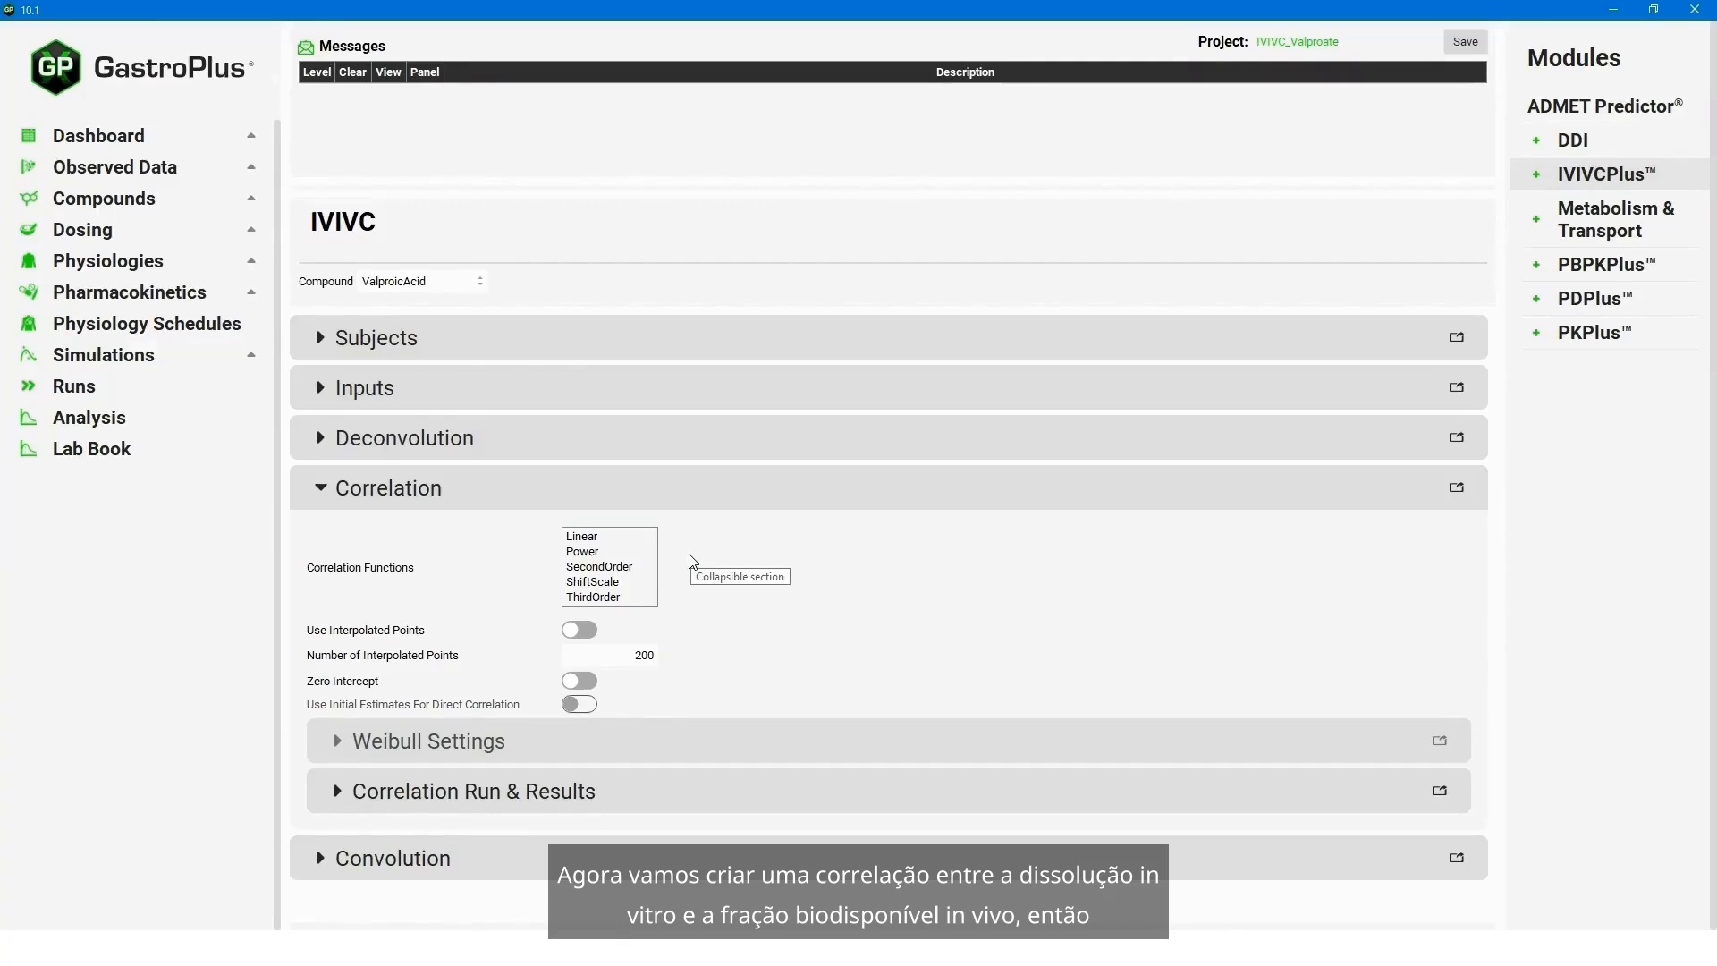
{"action": "left_click", "coordinate": [599, 536]}
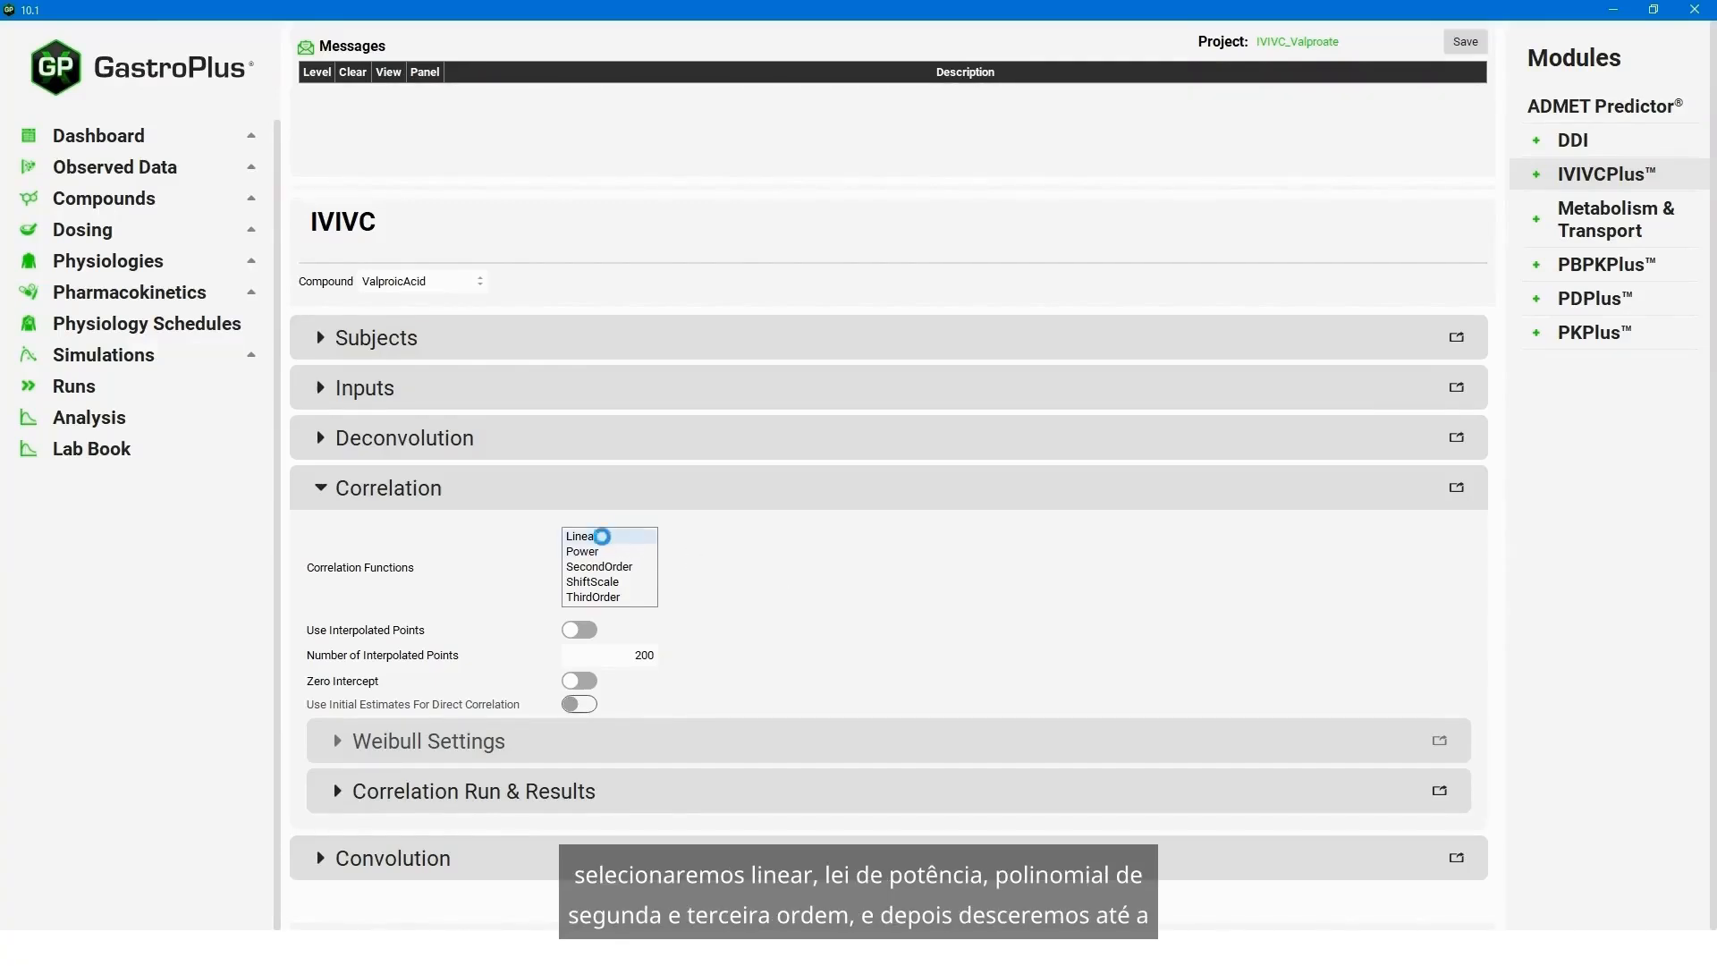
{"action": "left_click", "coordinate": [602, 552]}
{"action": "left_click", "coordinate": [618, 569]}
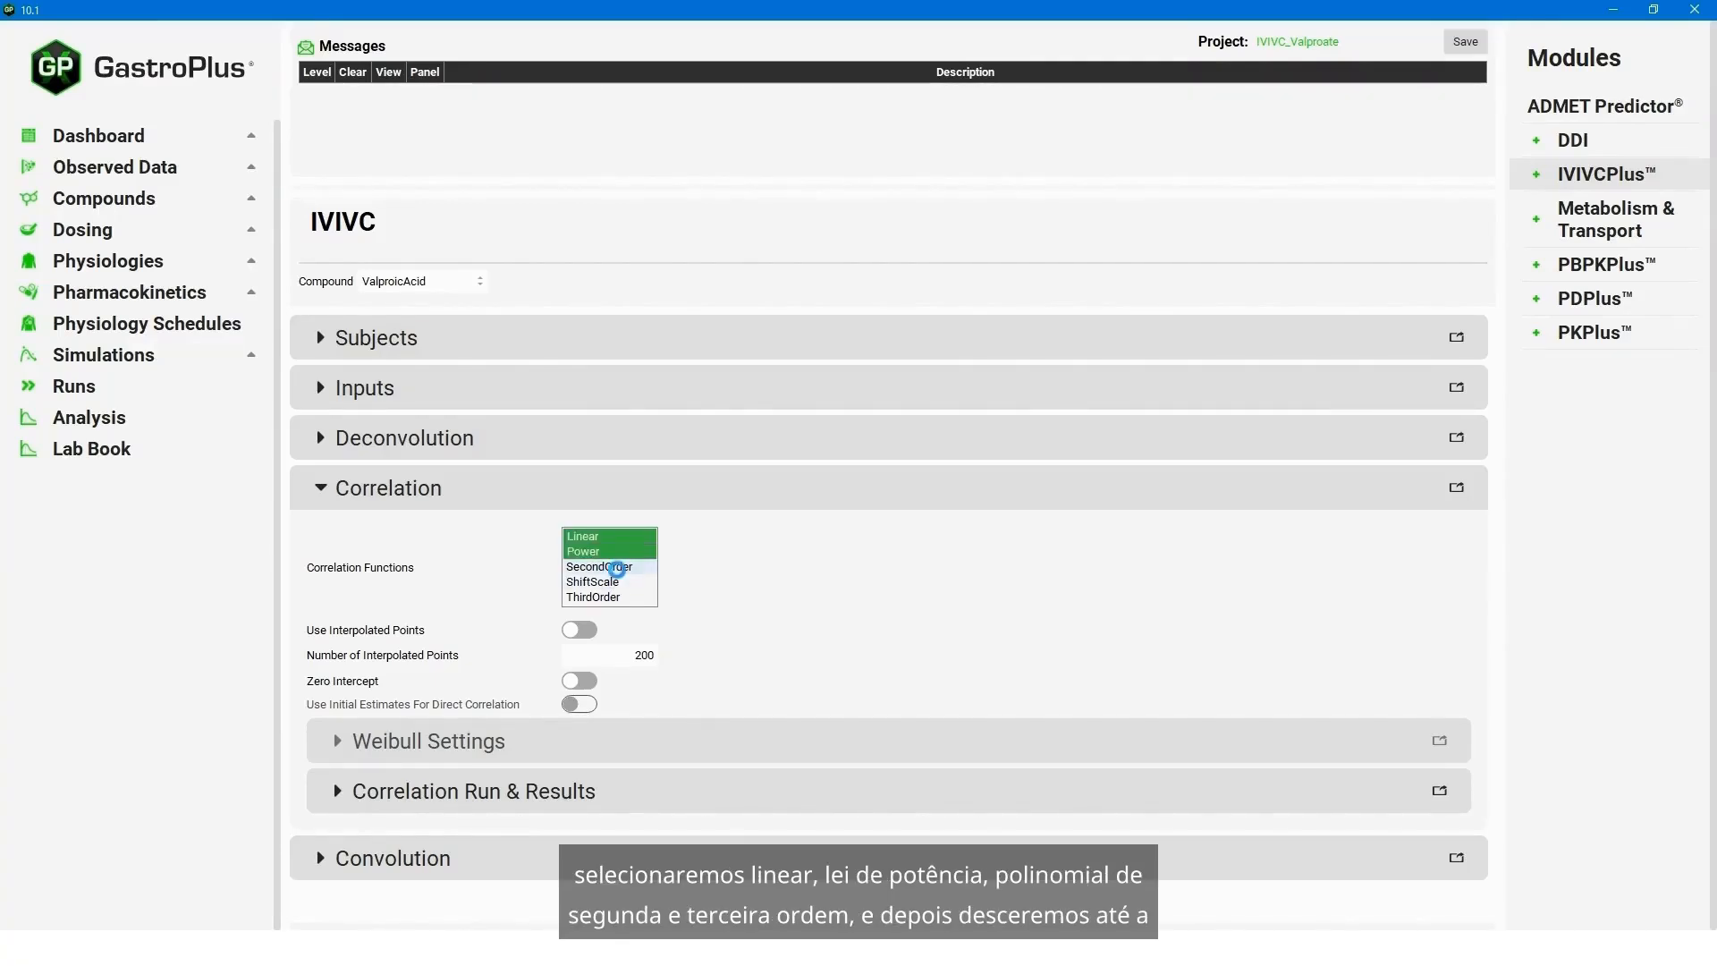
{"action": "left_click", "coordinate": [615, 596]}
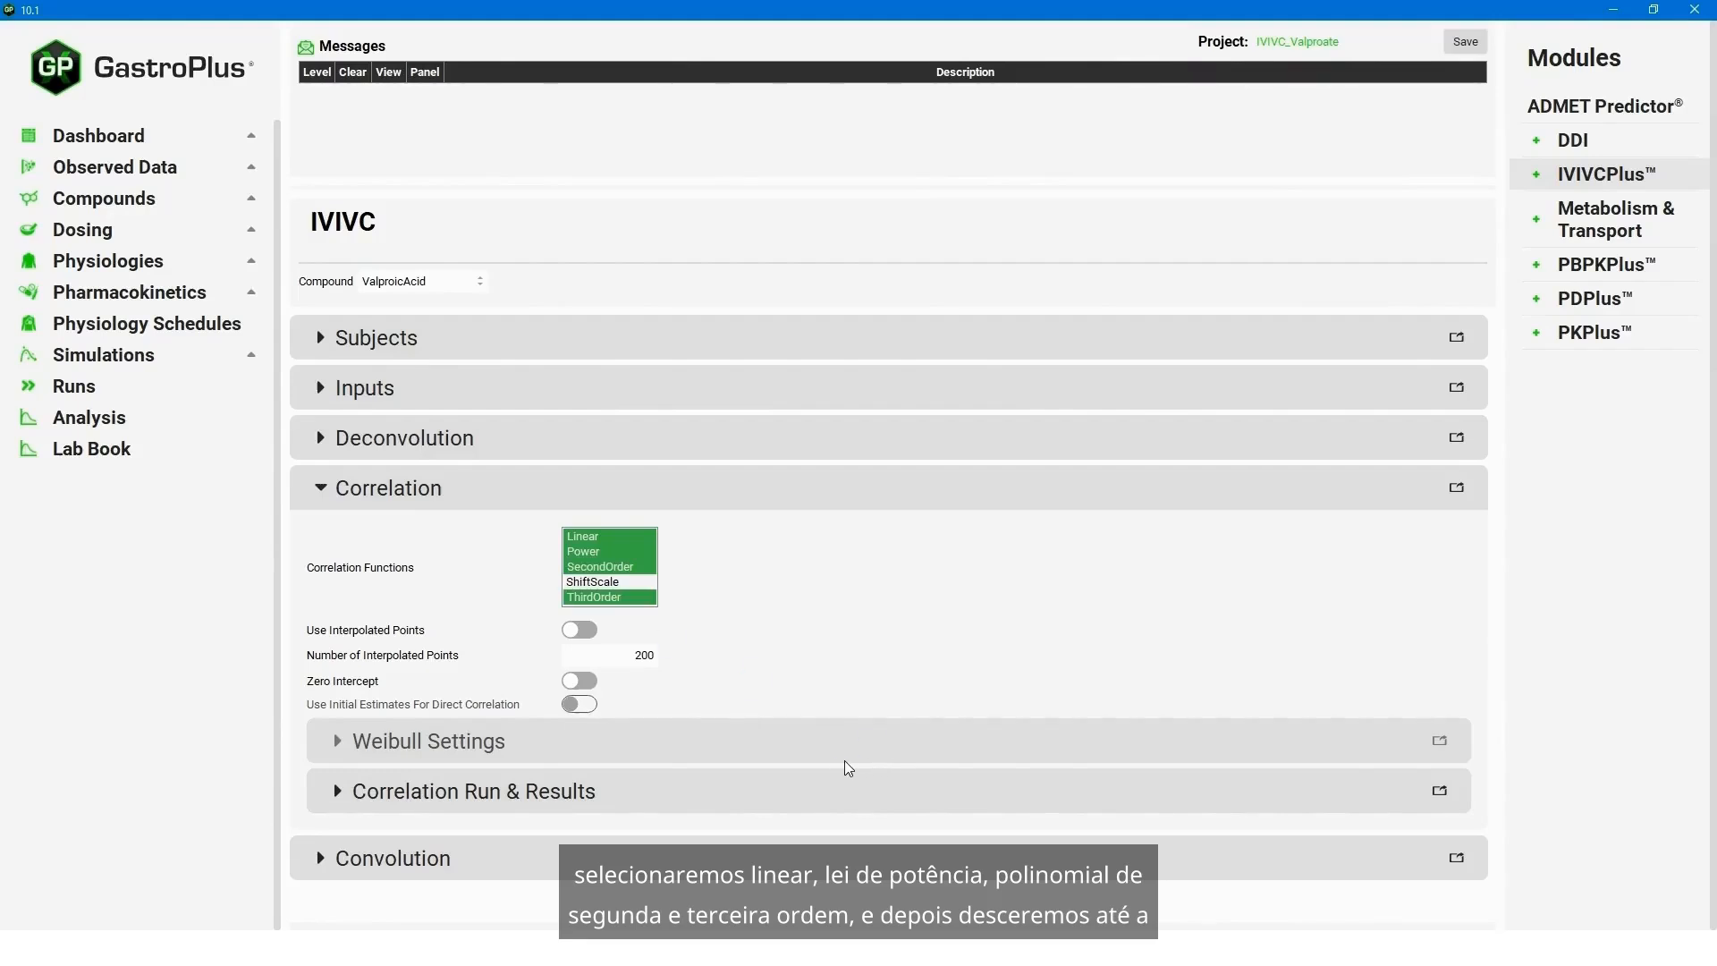
- Form the correlation using AkaikeInformationCriterion as the selection criterion
{"action": "left_click", "coordinate": [338, 793]}
{"action": "scroll", "coordinate": [711, 819], "scroll_direction": "down", "scroll_amount": 1}
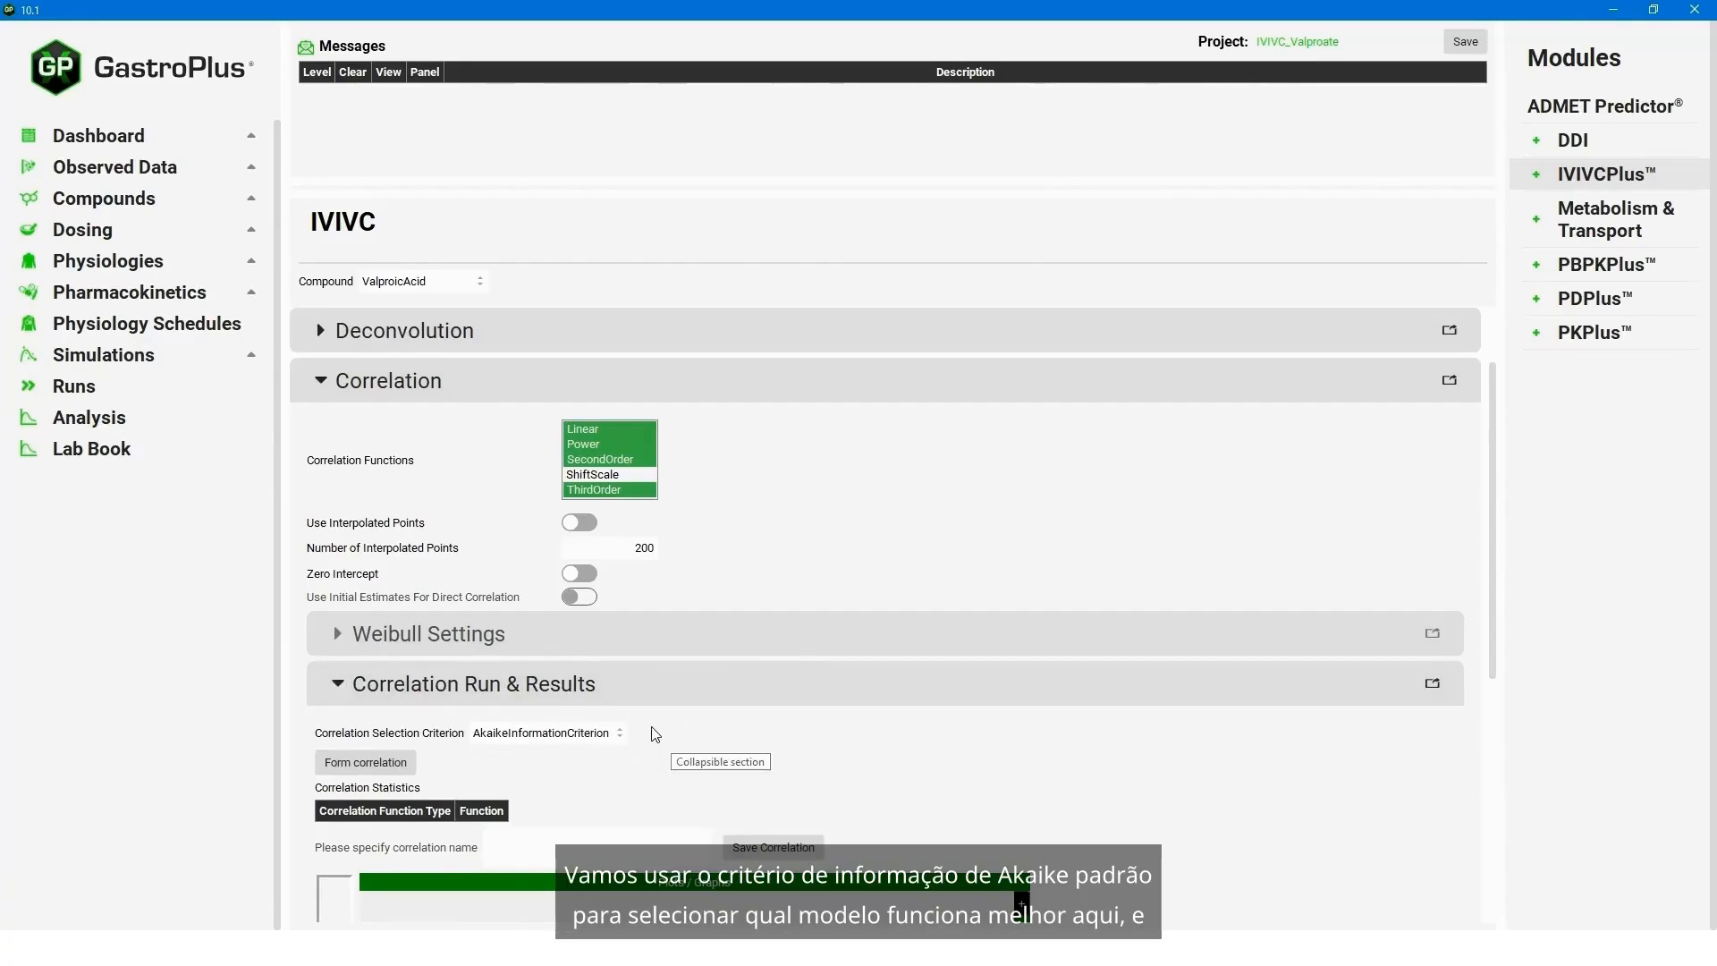
{"action": "scroll", "coordinate": [1493, 706], "scroll_direction": "down", "scroll_amount": 1}
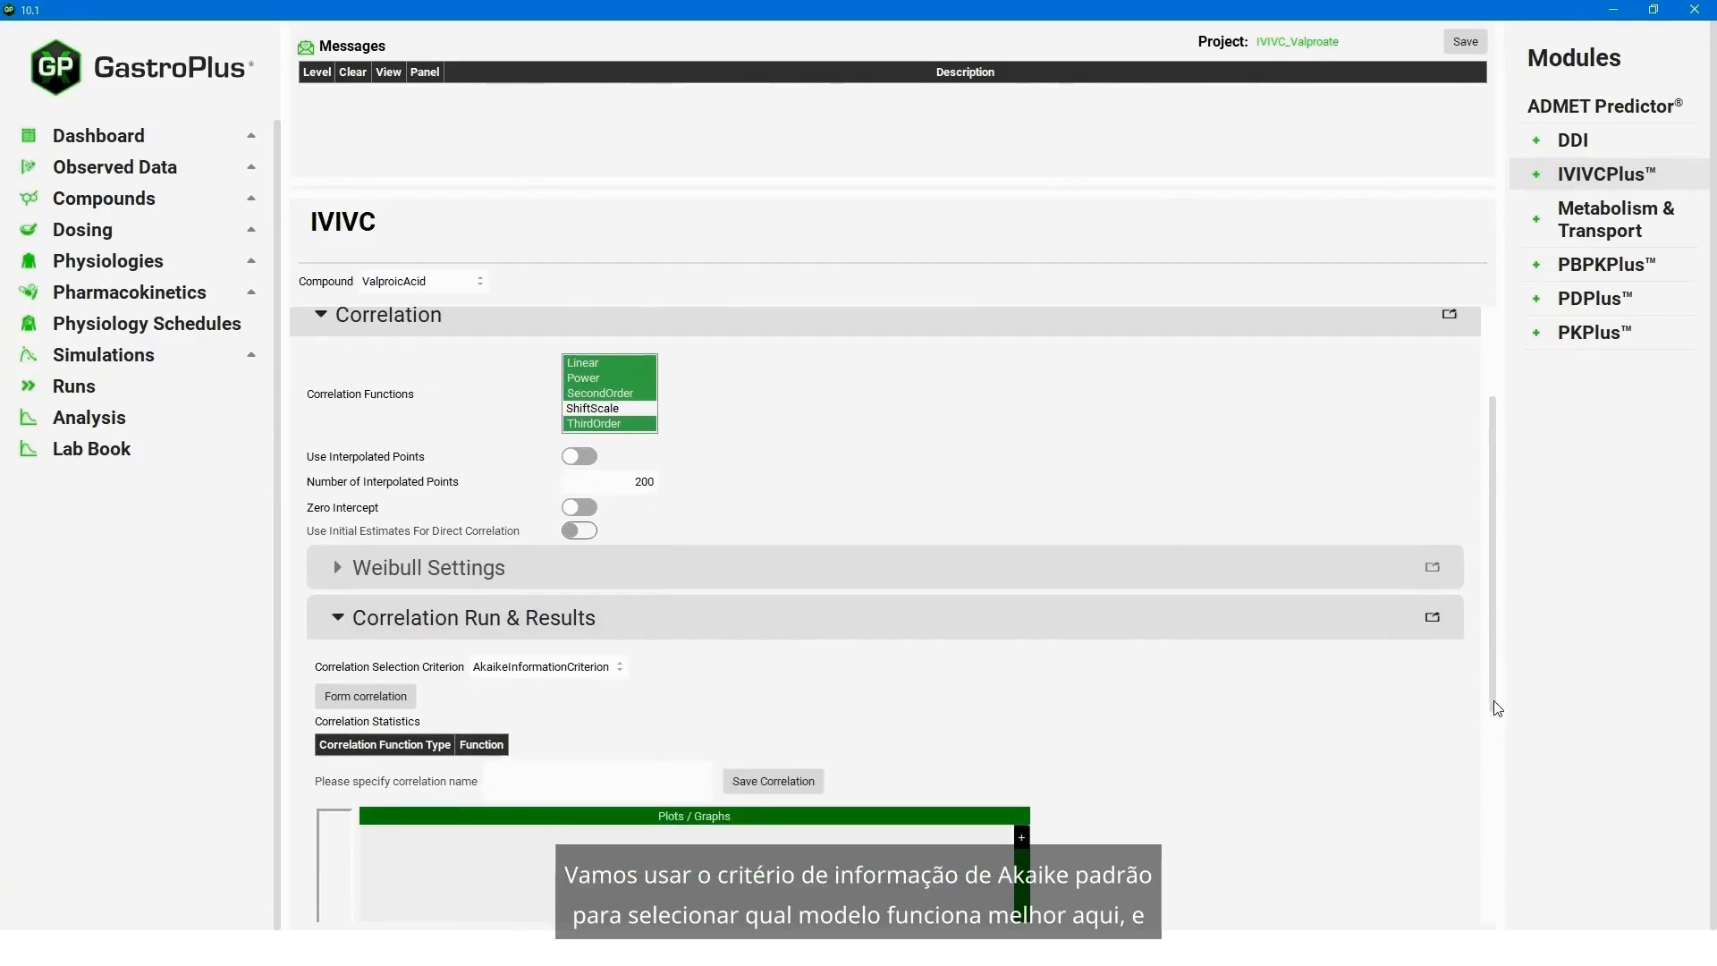
{"action": "left_click", "coordinate": [366, 647]}
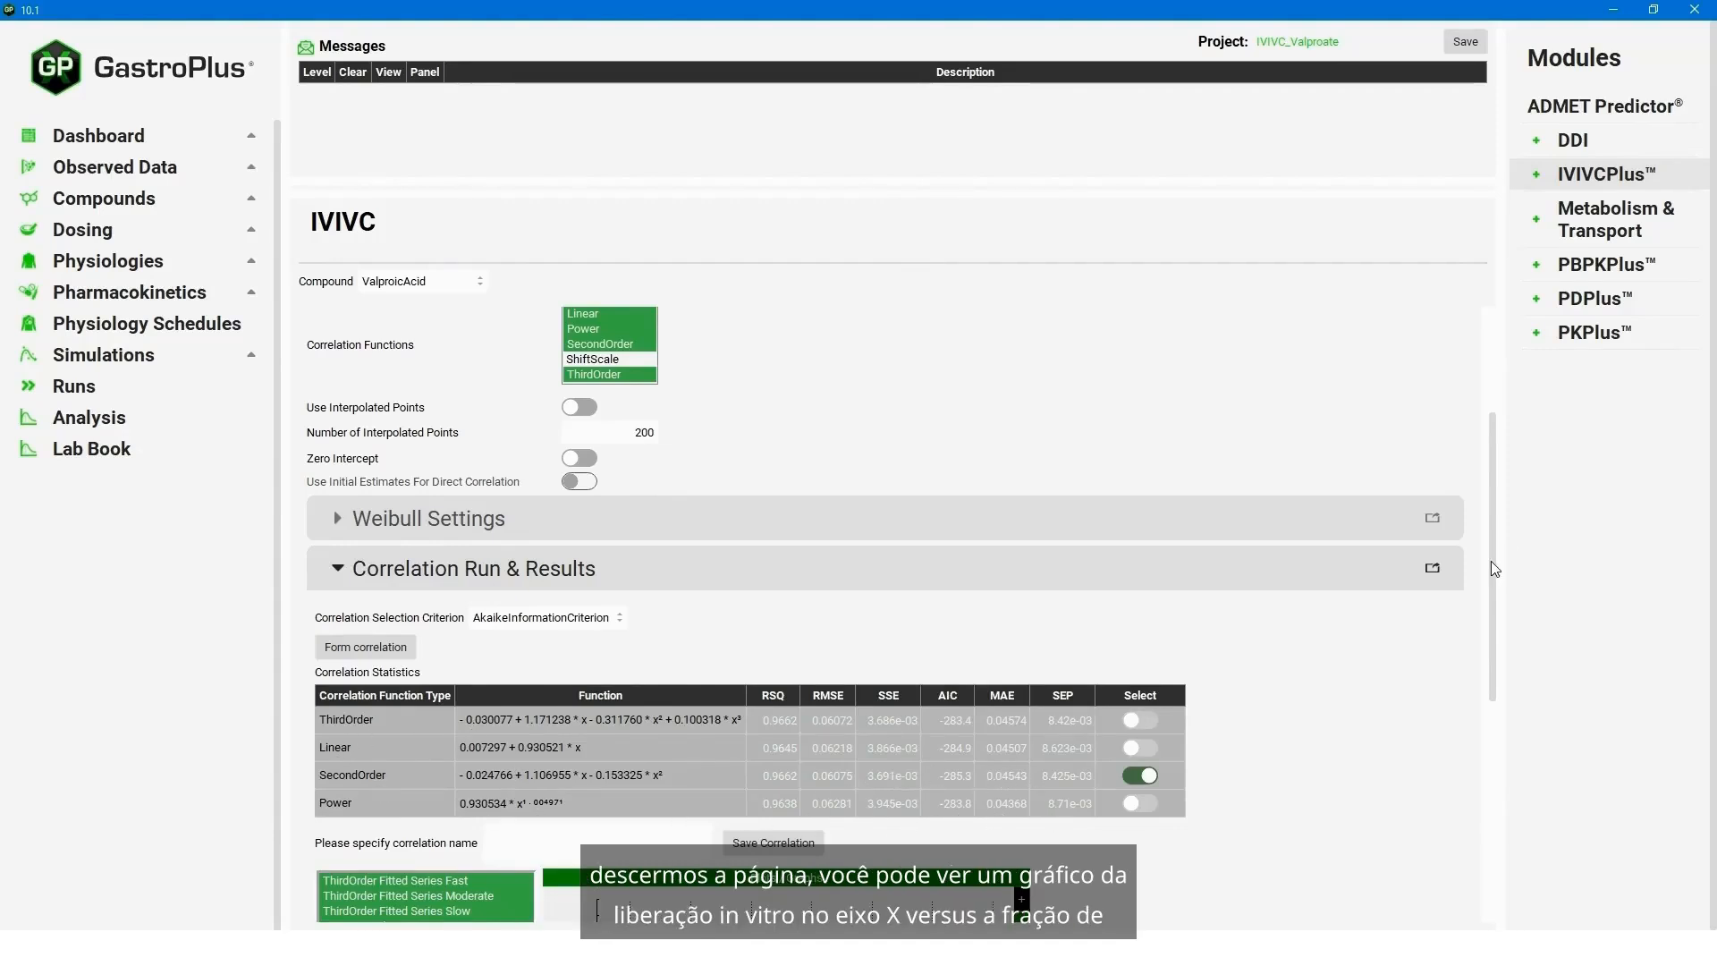
- Hide the ThirdOrder, Linear and Power fitted series in the correlation plot, keeping the SecondOrder fits and the Fast, Moderate and Slow data
{"action": "left_click_drag", "start_coordinate": [1491, 583], "coordinate": [1483, 787]}
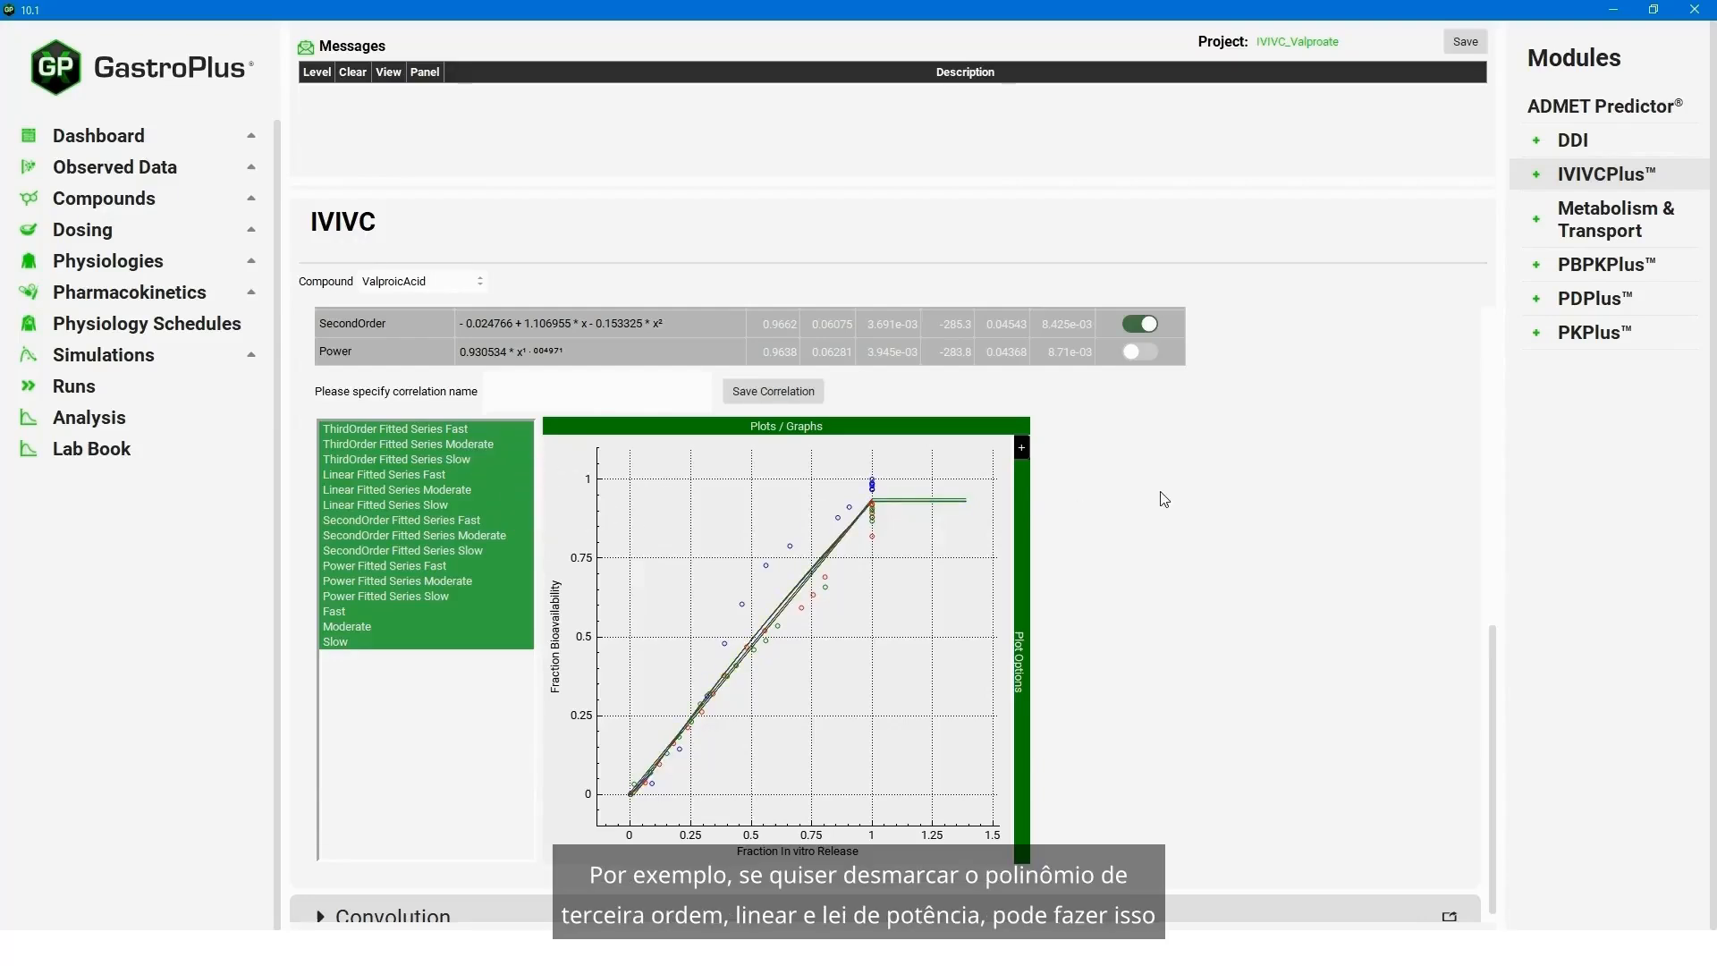
{"action": "left_click", "coordinate": [351, 428]}
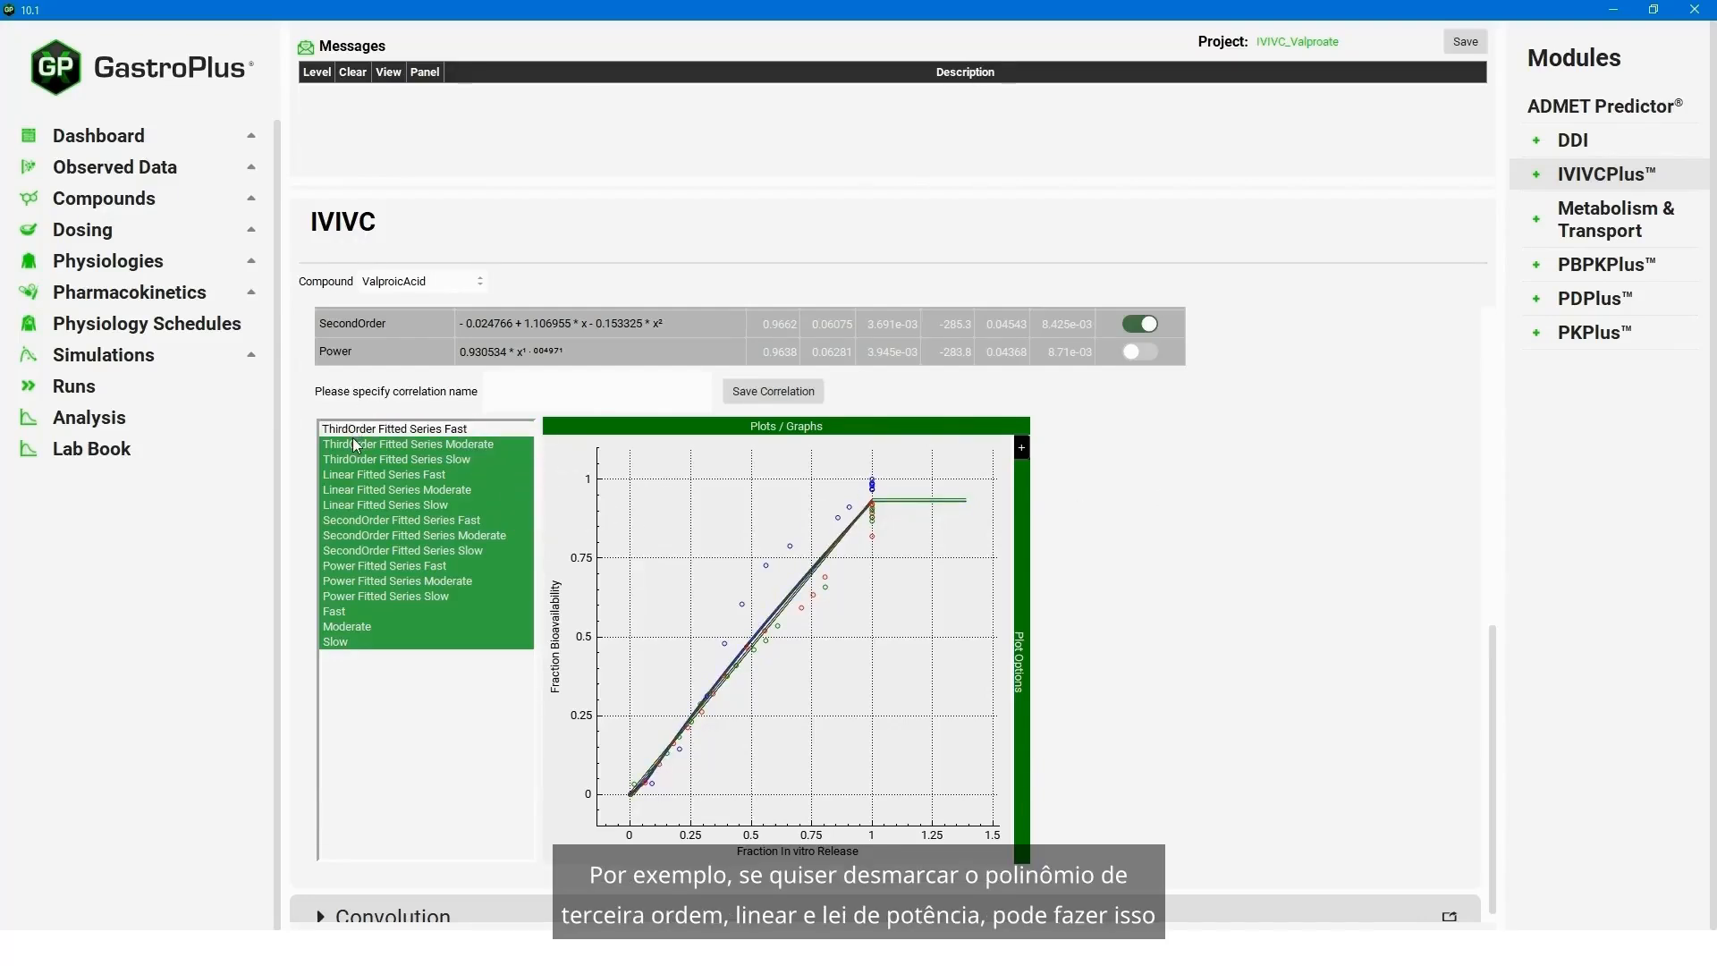
{"action": "left_click", "coordinate": [351, 443]}
{"action": "left_click", "coordinate": [351, 459]}
{"action": "left_click", "coordinate": [351, 474]}
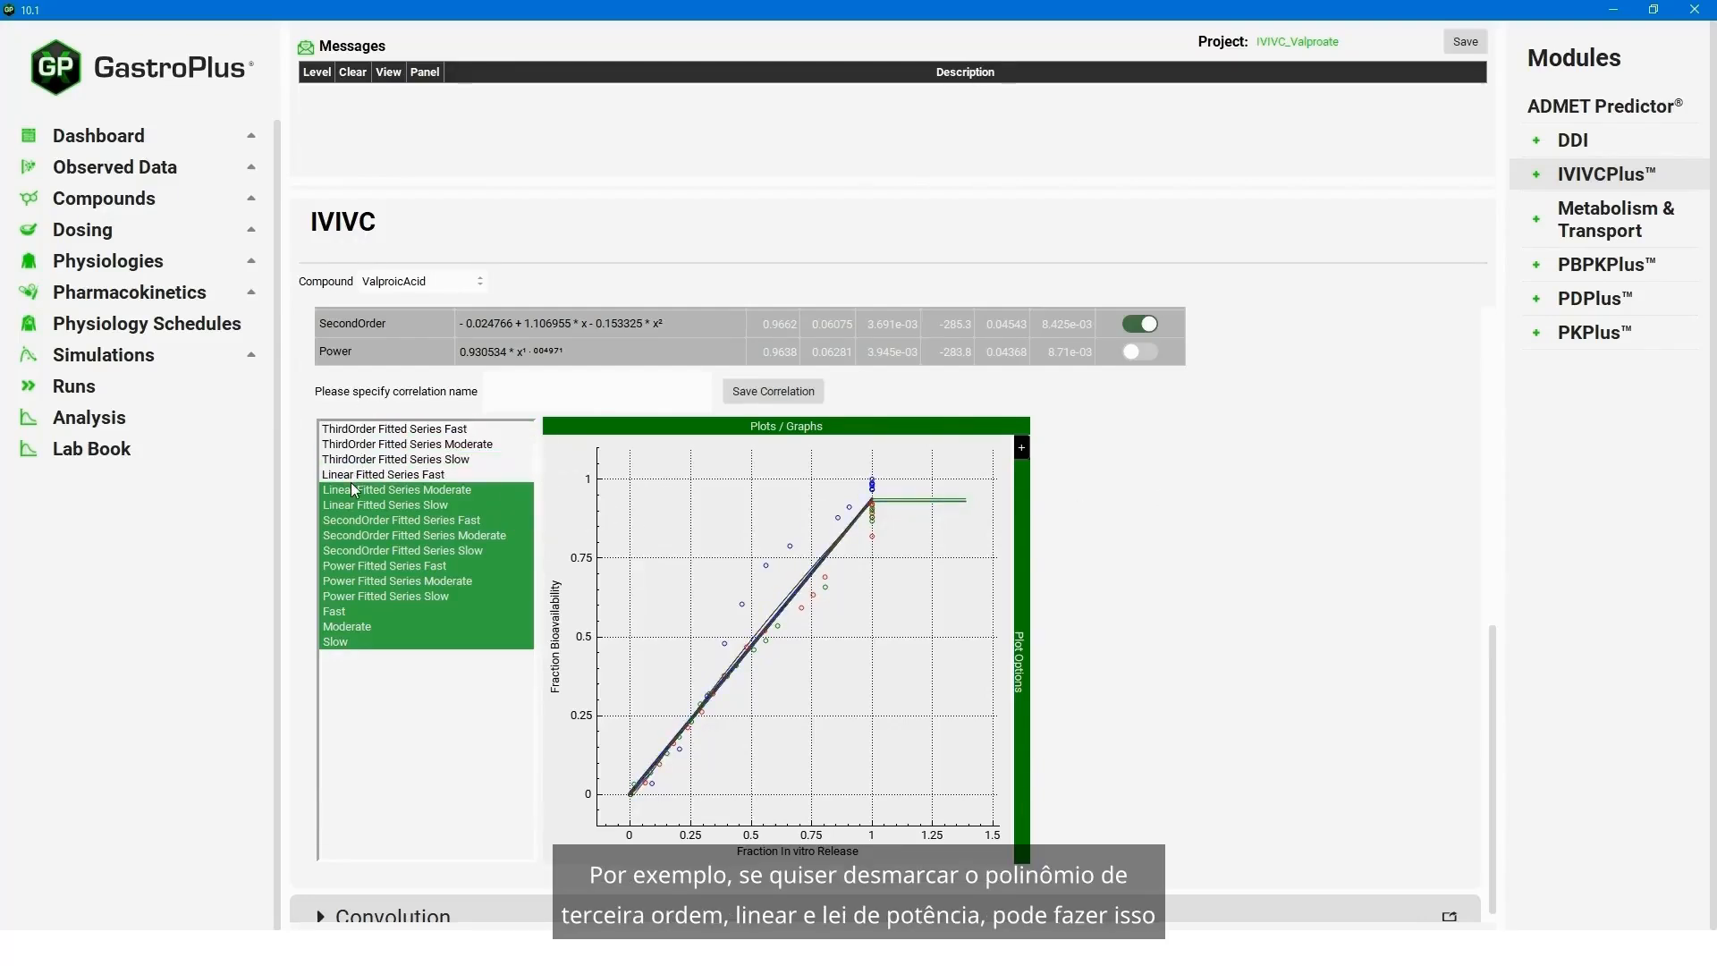
{"action": "left_click", "coordinate": [352, 489]}
{"action": "left_click", "coordinate": [352, 504]}
{"action": "left_click", "coordinate": [352, 566]}
{"action": "left_click", "coordinate": [353, 580]}
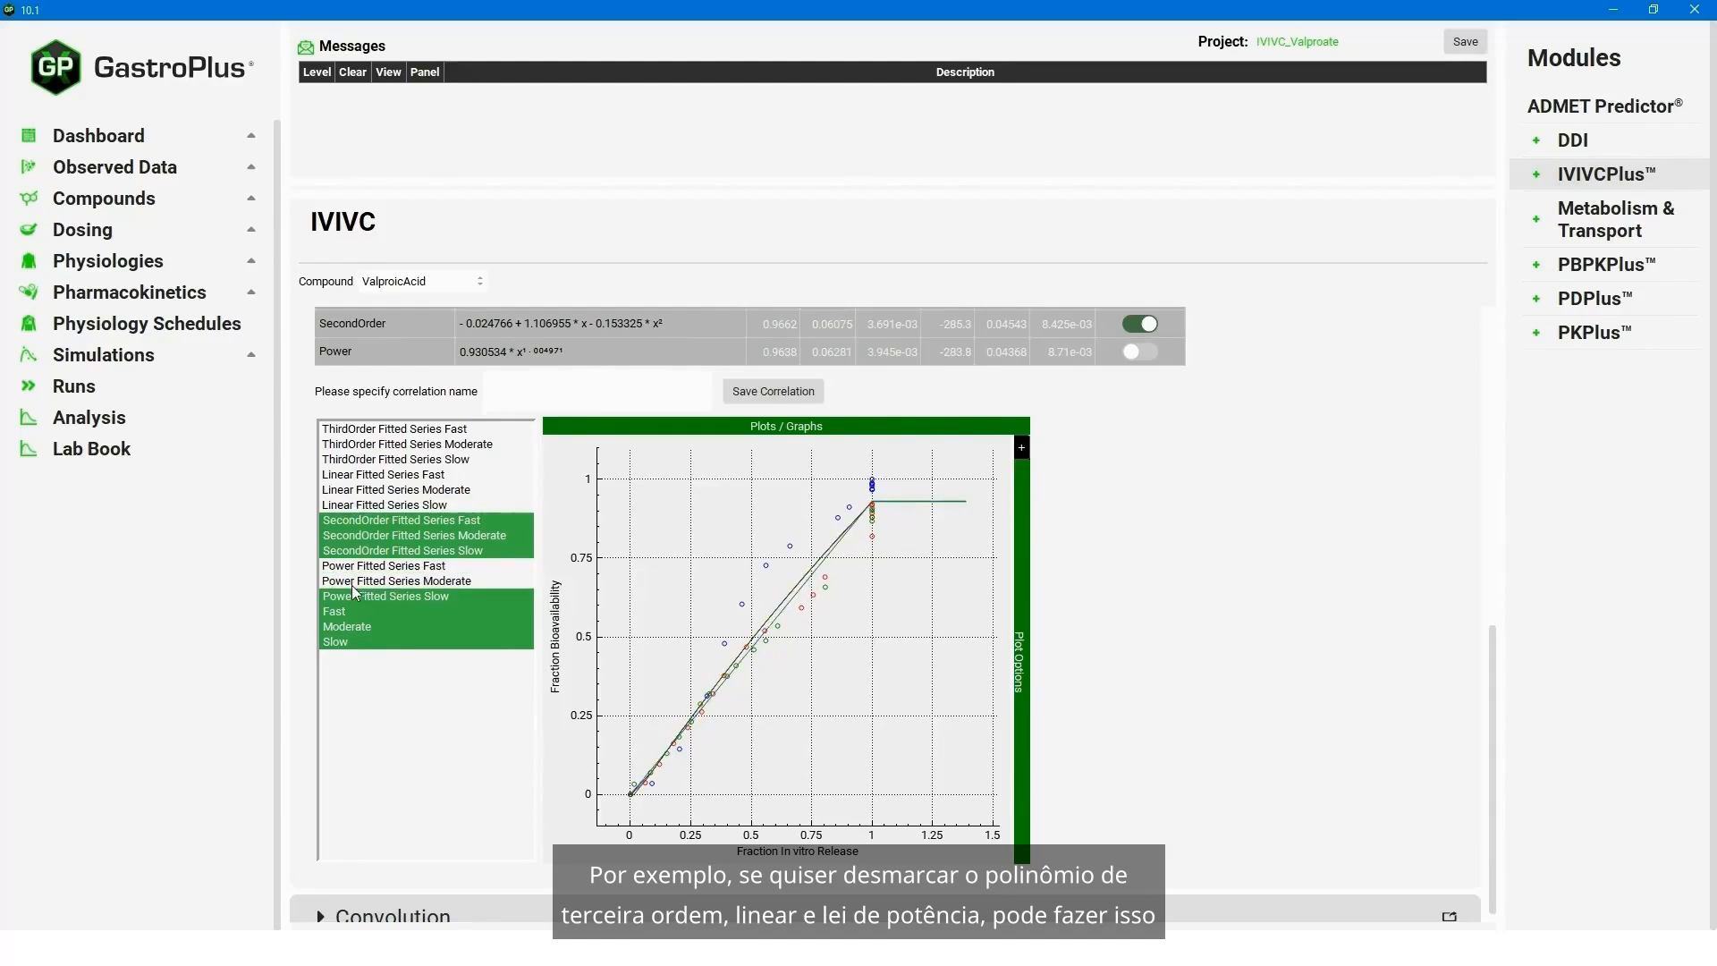
{"action": "left_click", "coordinate": [355, 596]}
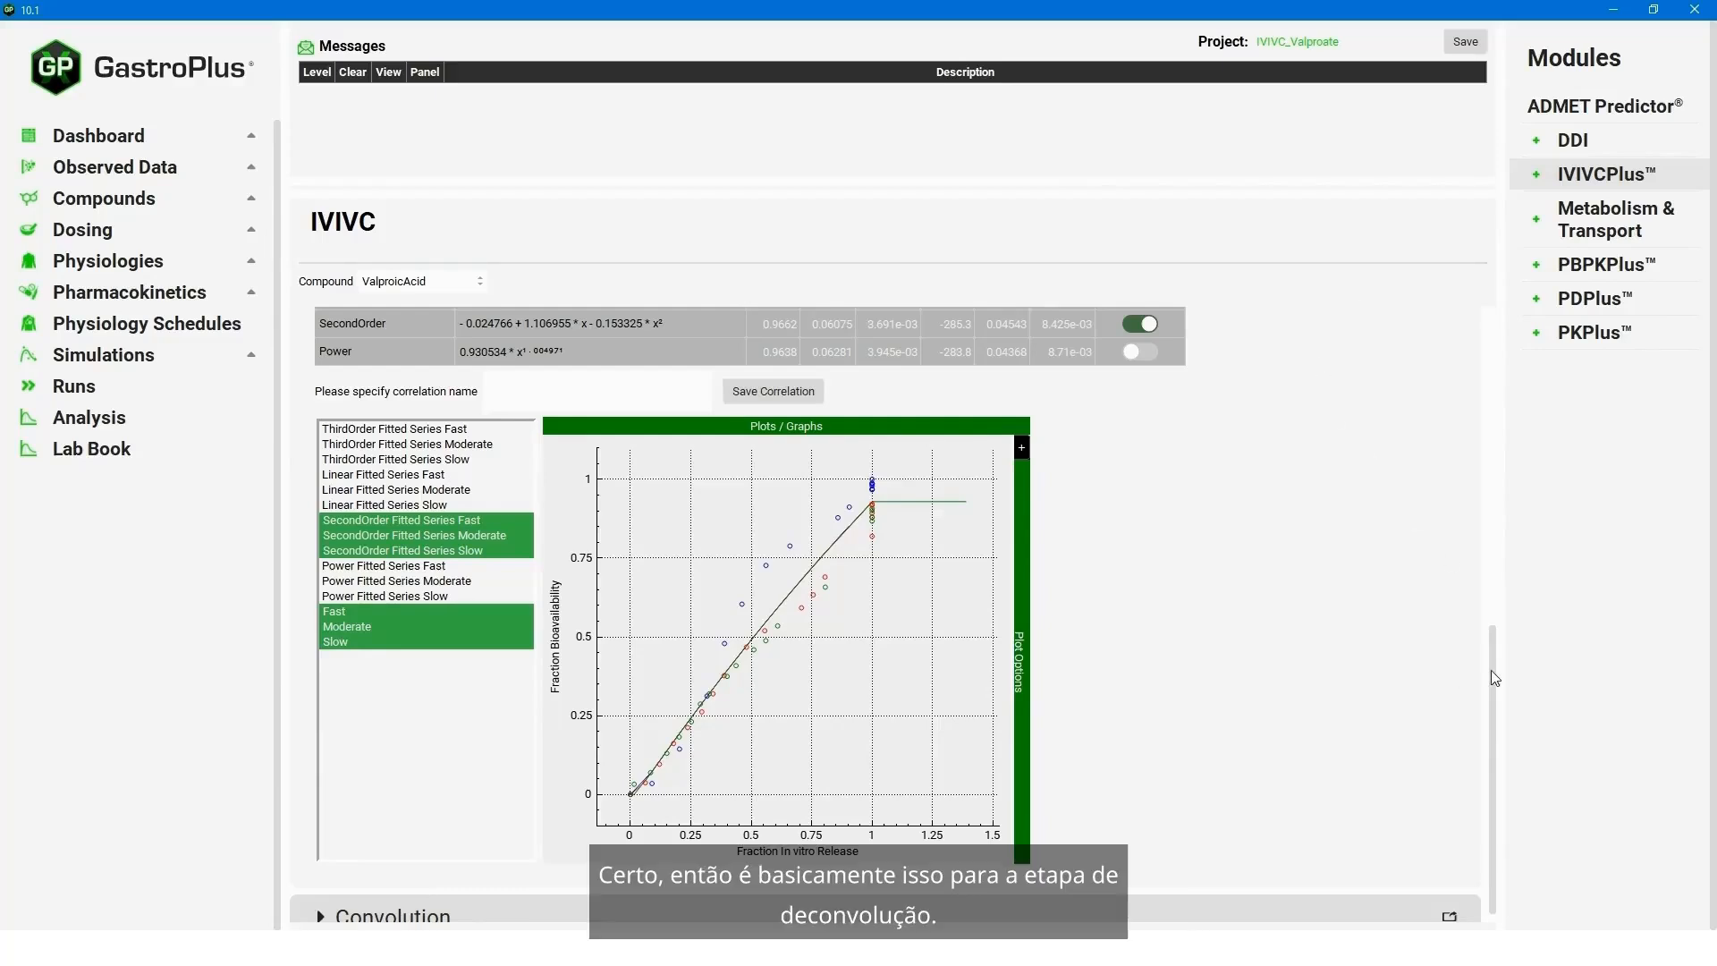
- Save the correlation under the name "Comparmental Deconvolution" and clear the resulting information message
{"action": "scroll", "coordinate": [1502, 689], "scroll_direction": "down", "scroll_amount": 1}
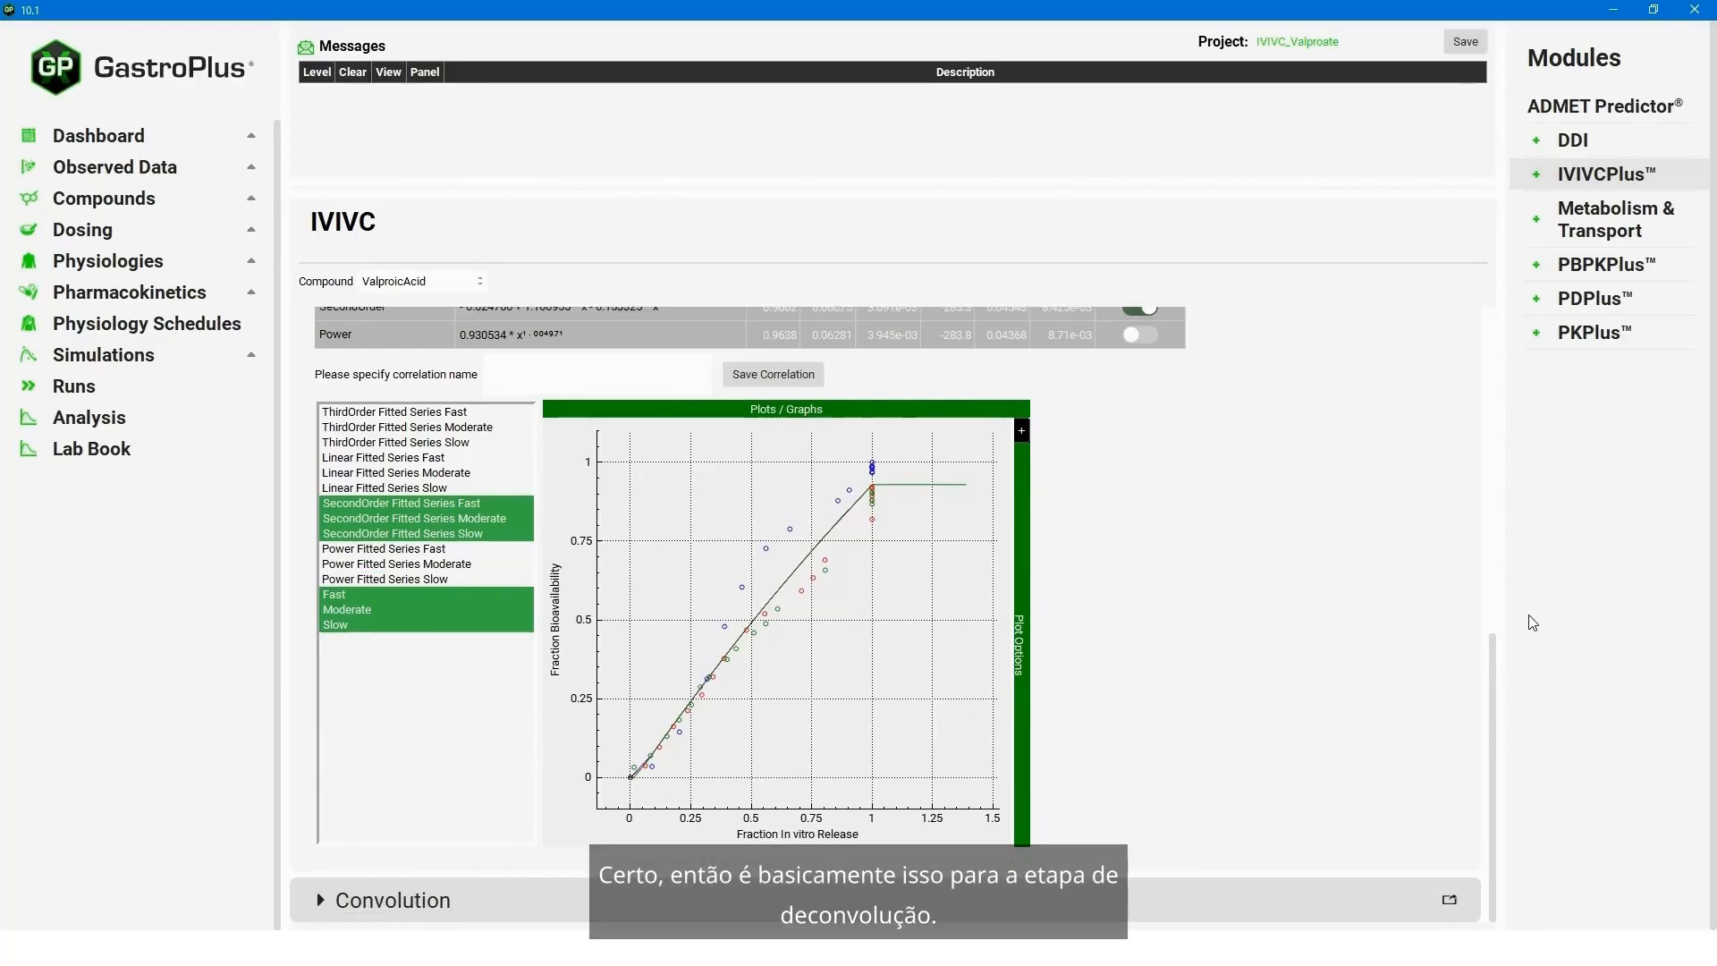
{"action": "scroll", "coordinate": [1502, 760], "scroll_direction": "up", "scroll_amount": 5}
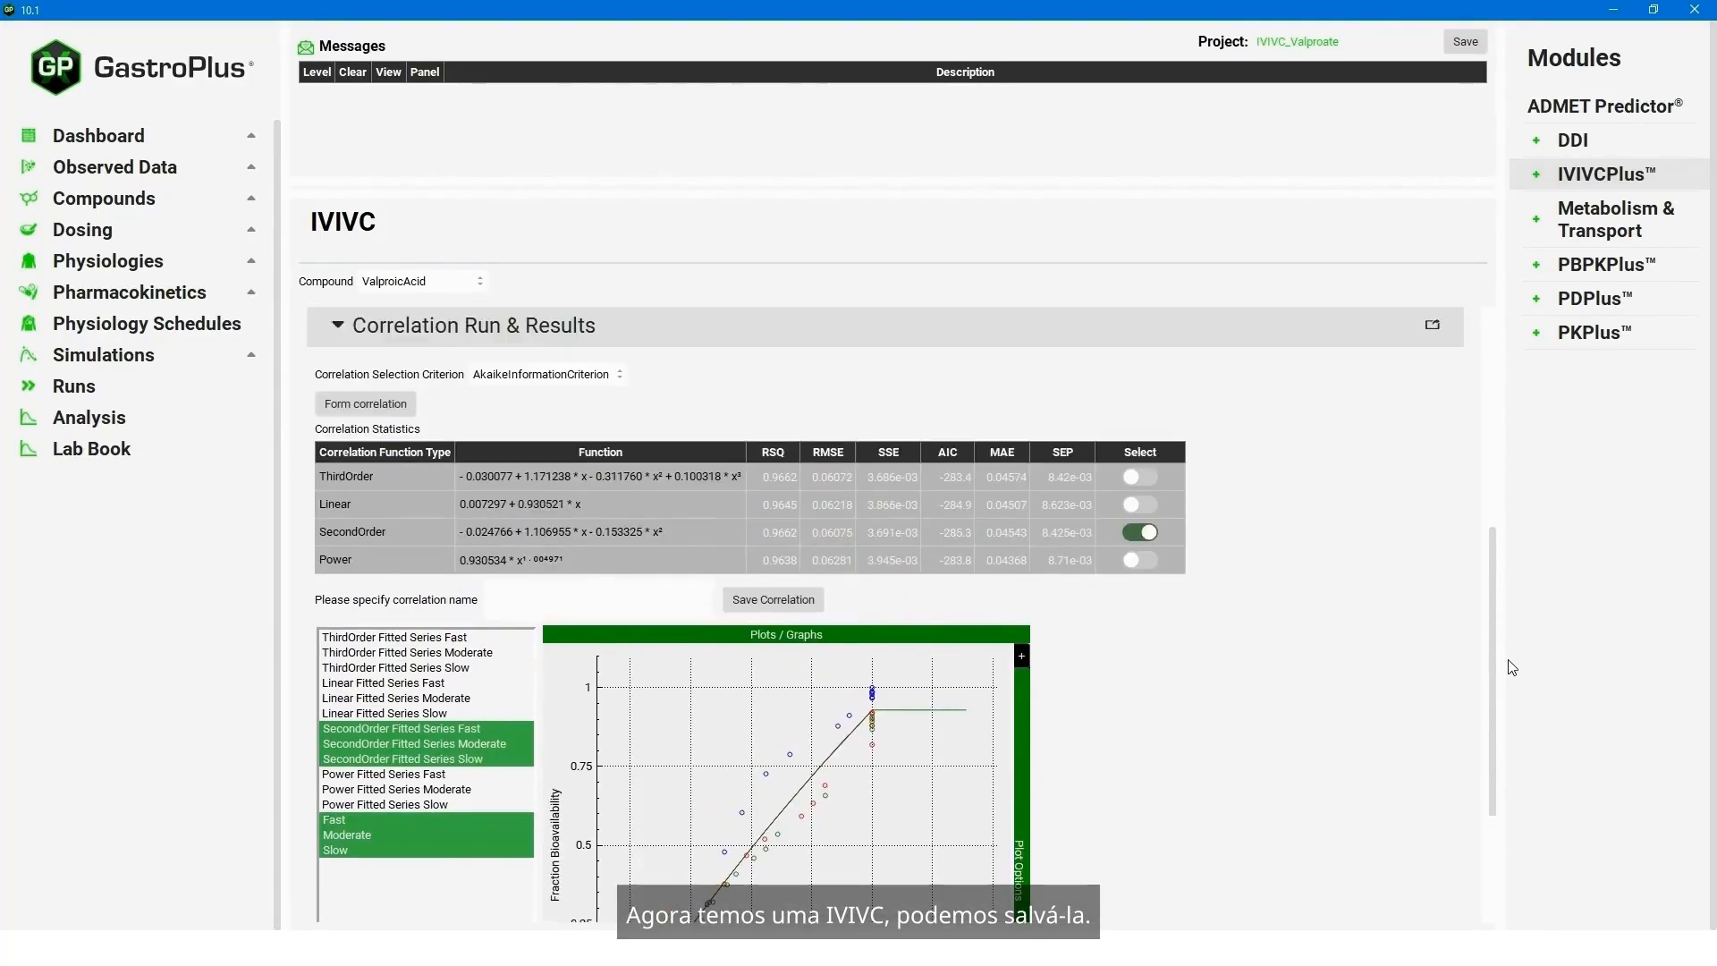
{"action": "left_click", "coordinate": [527, 623]}
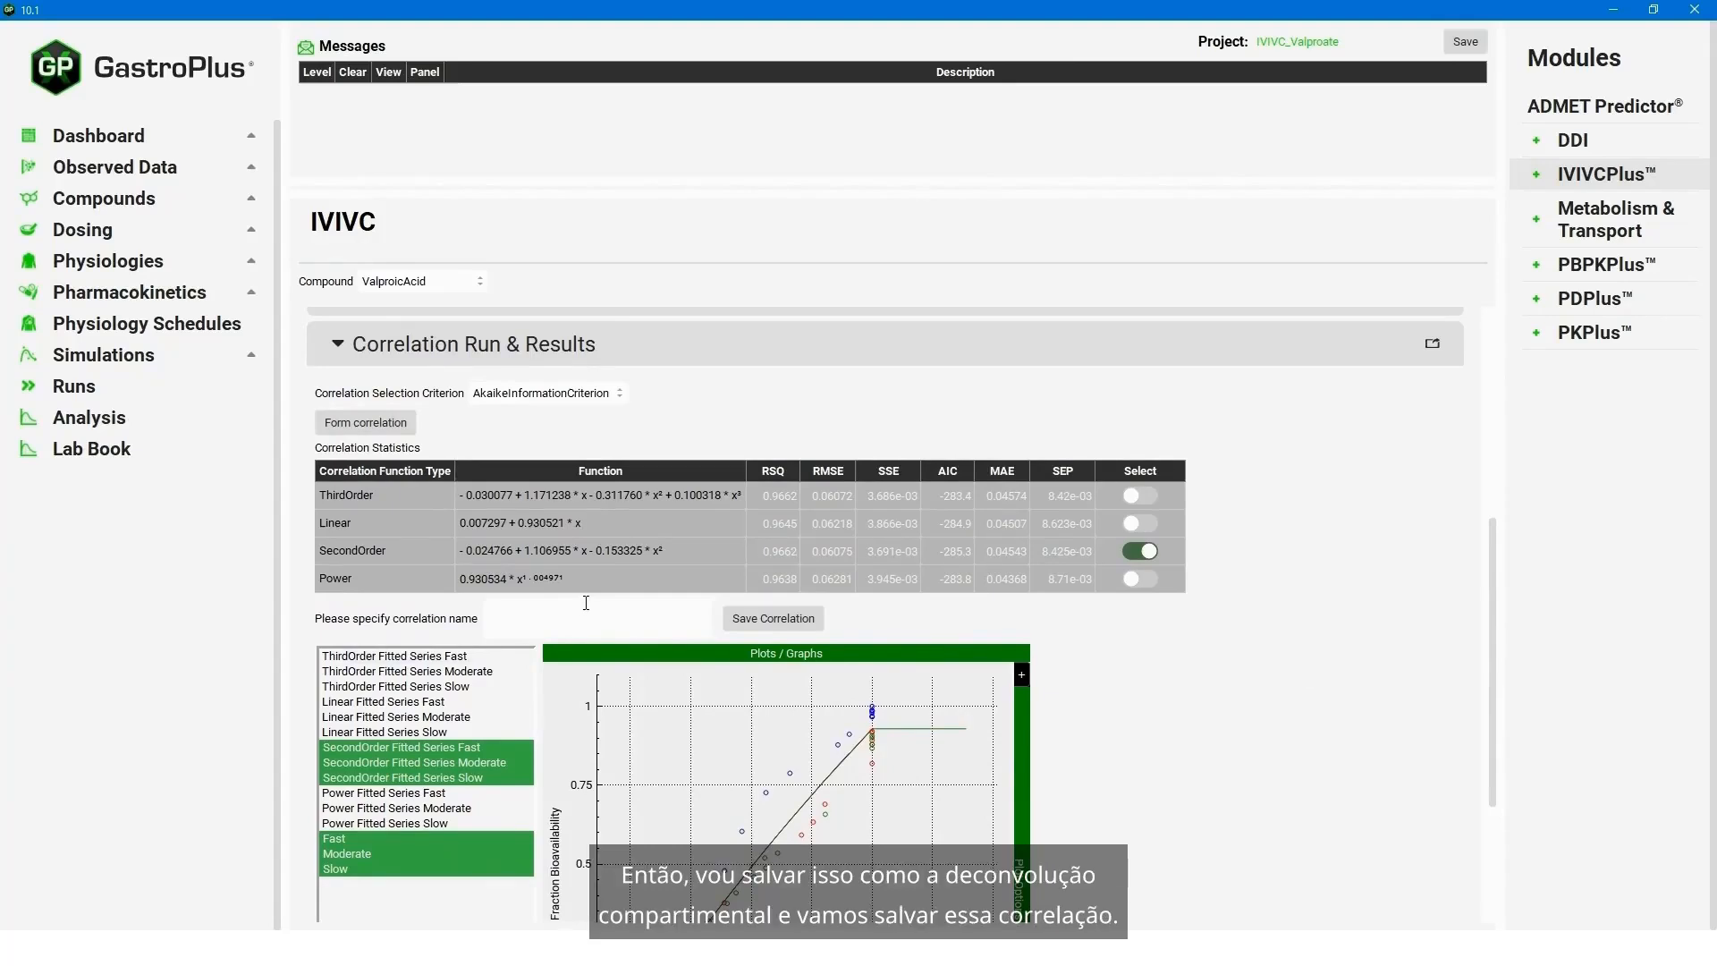
{"action": "type", "text": "Comparmental Deconvolution"}
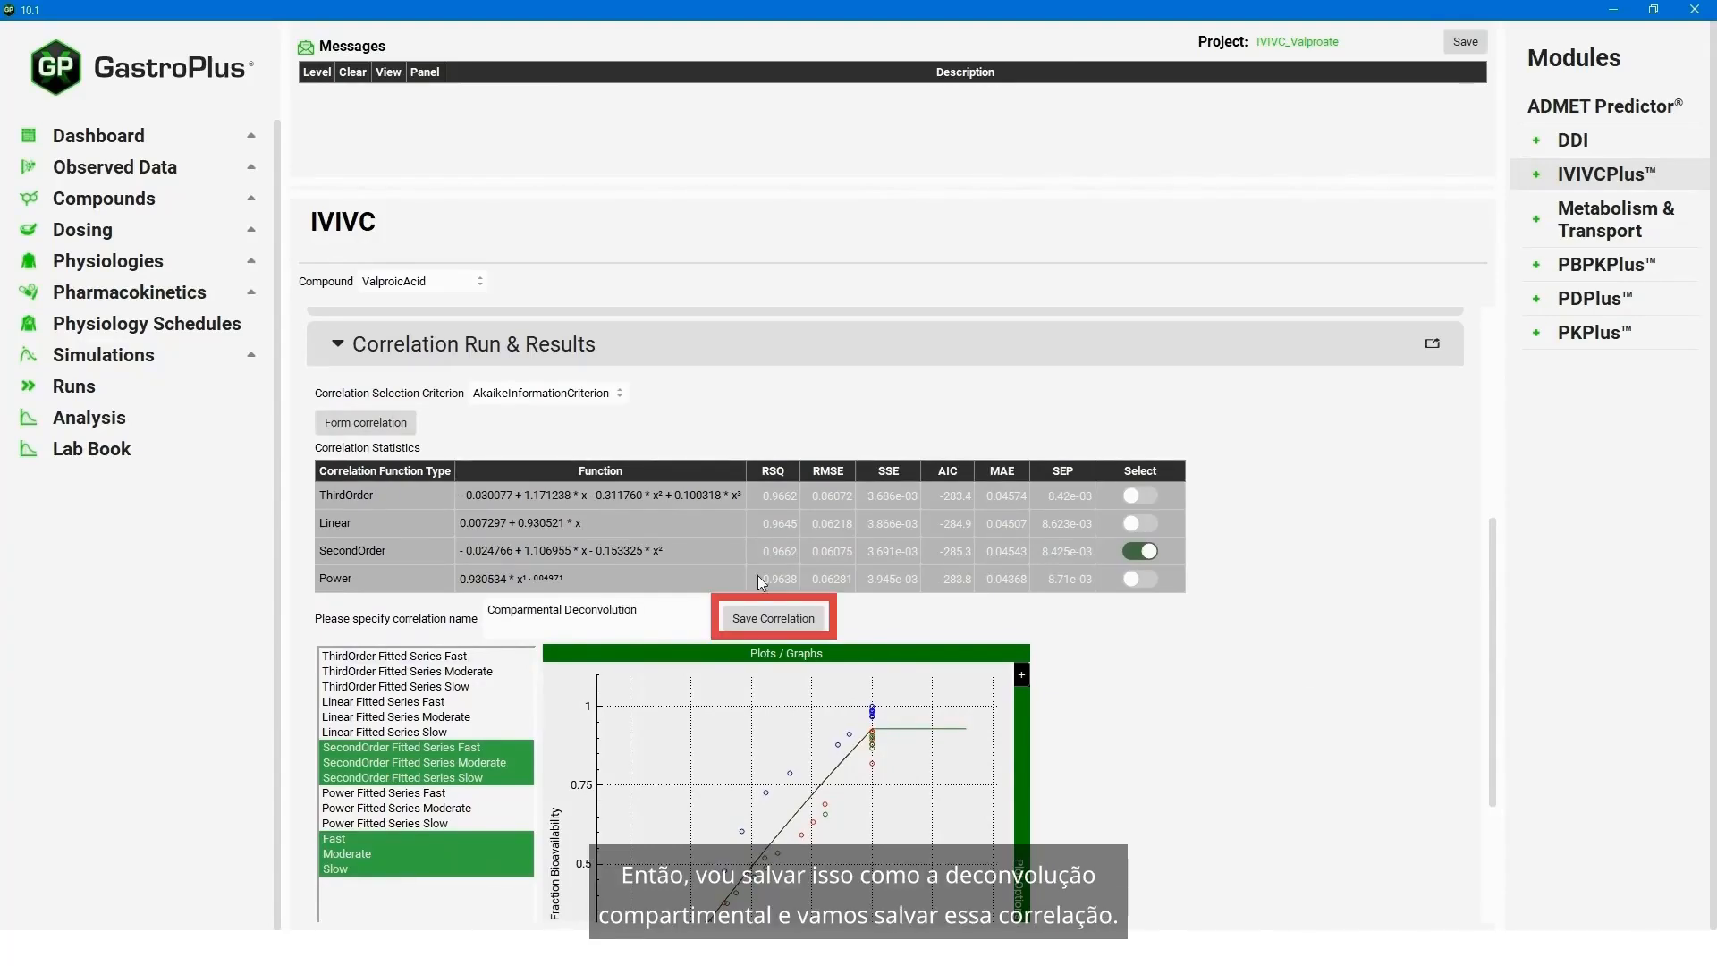
{"action": "left_click", "coordinate": [774, 621]}
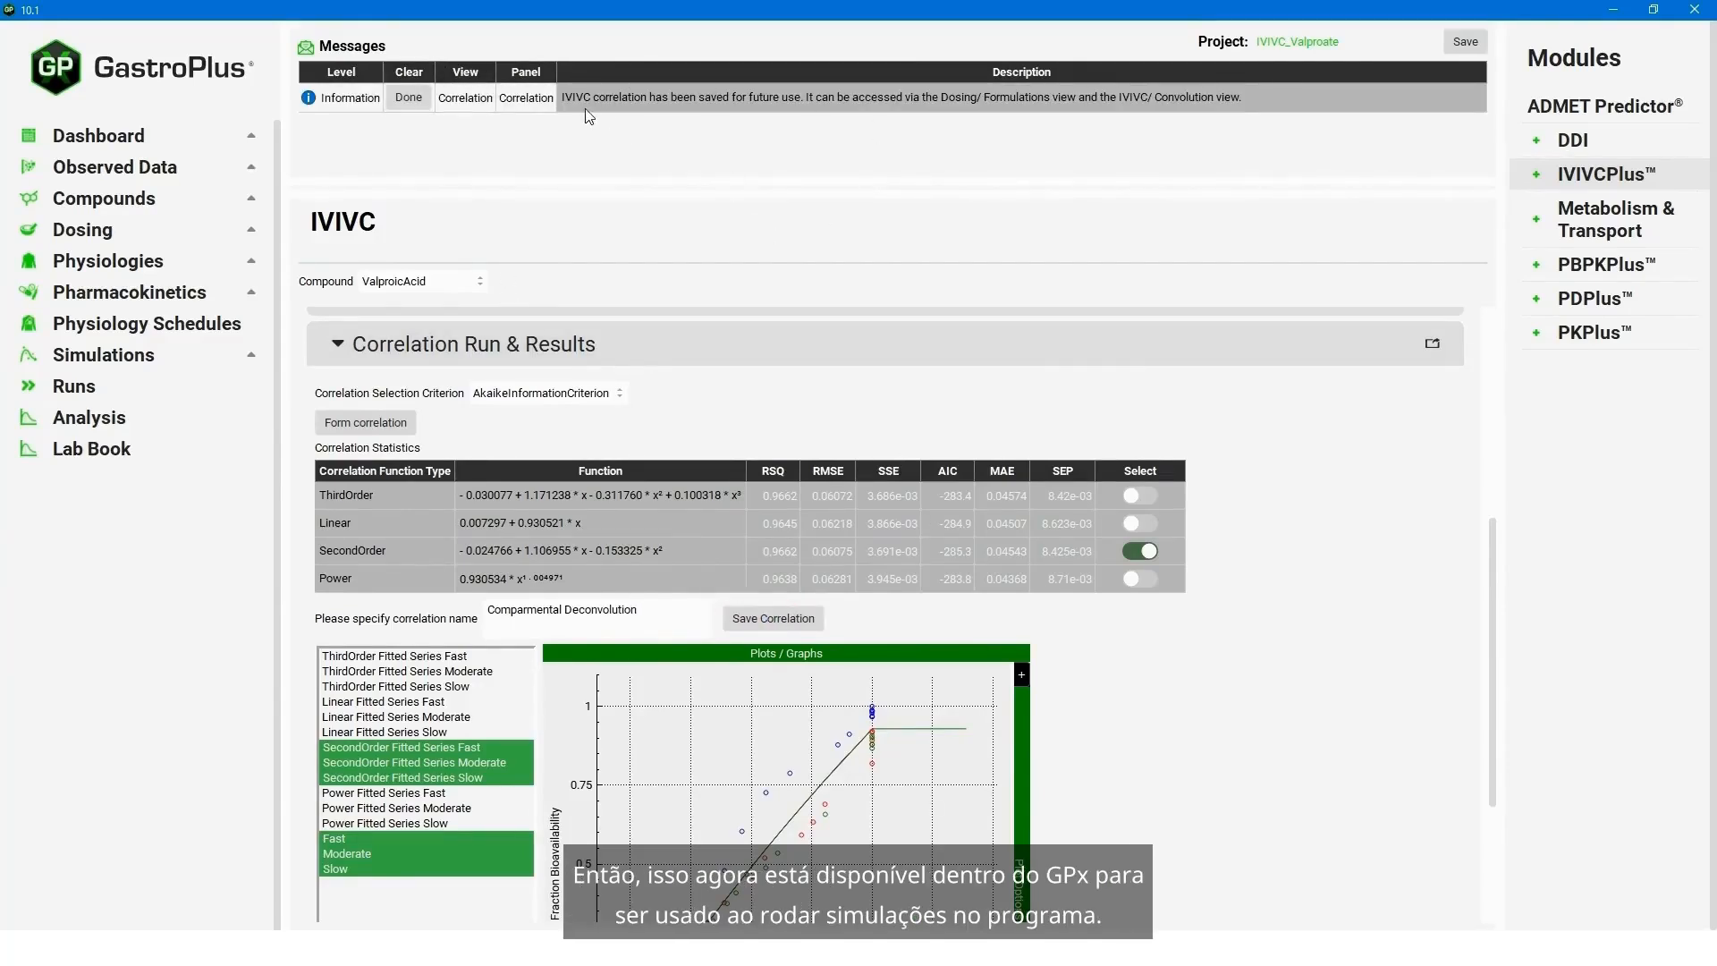
{"action": "left_click", "coordinate": [417, 98]}
- Collapse the correlation run and results, and expand the Convolution section
{"action": "scroll", "coordinate": [500, 356], "scroll_direction": "down", "scroll_amount": 3}
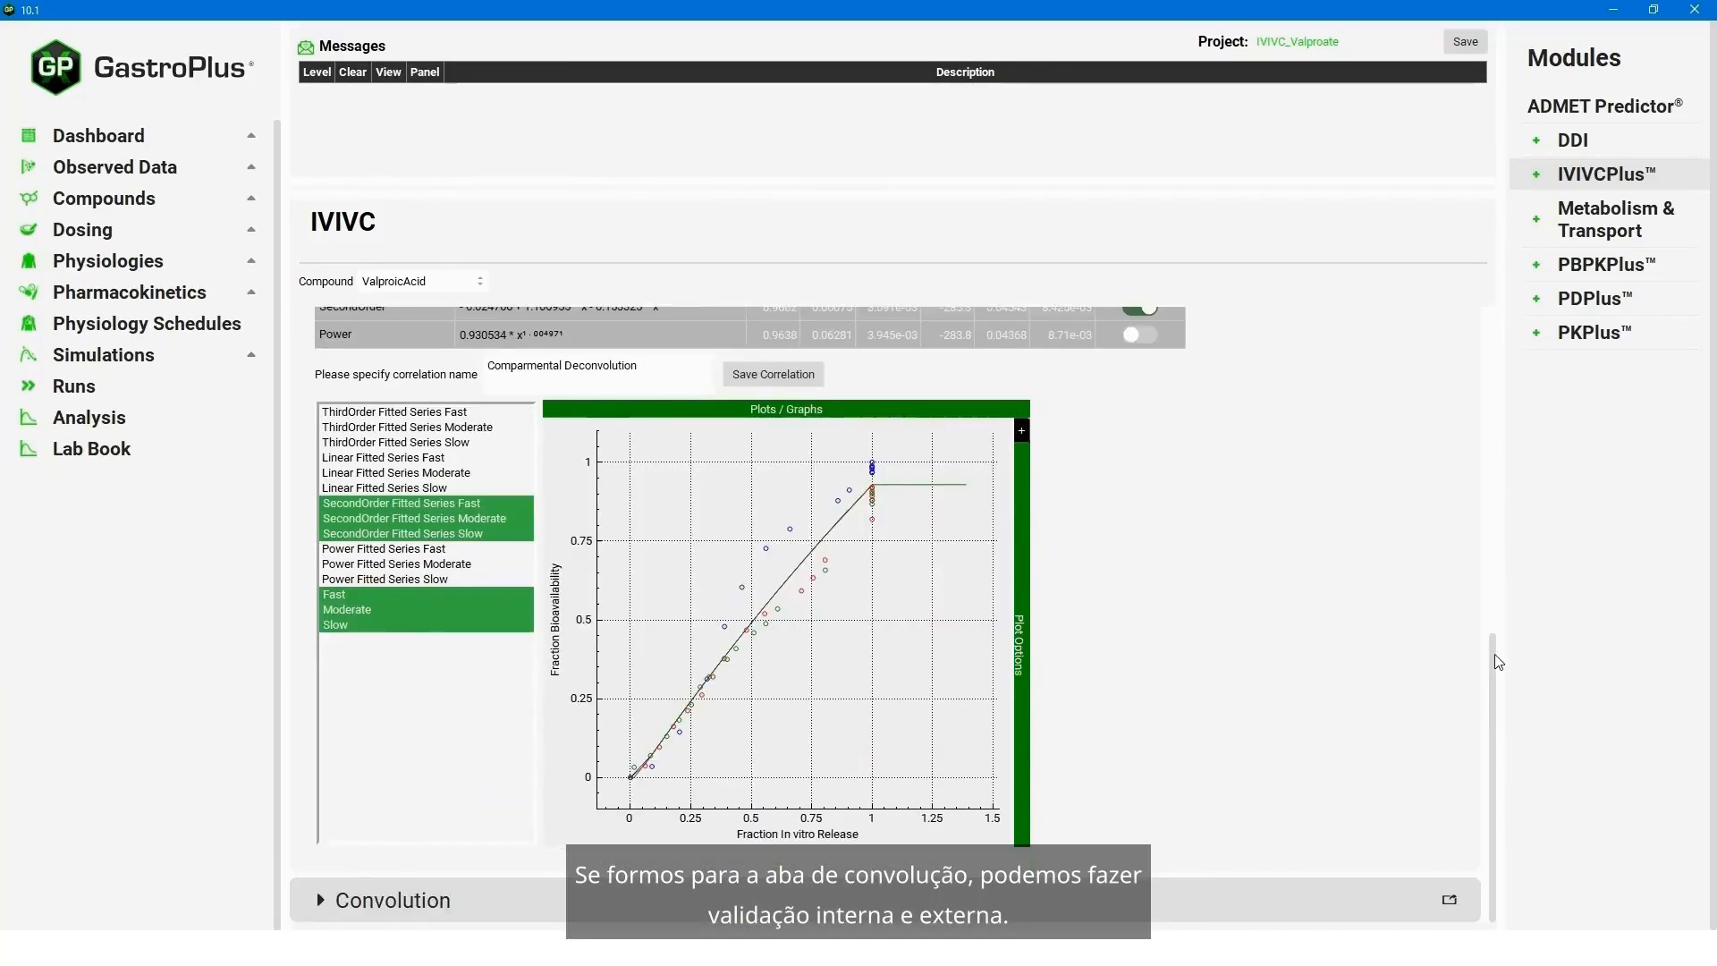
{"action": "scroll", "coordinate": [1520, 573], "scroll_direction": "up", "scroll_amount": 2}
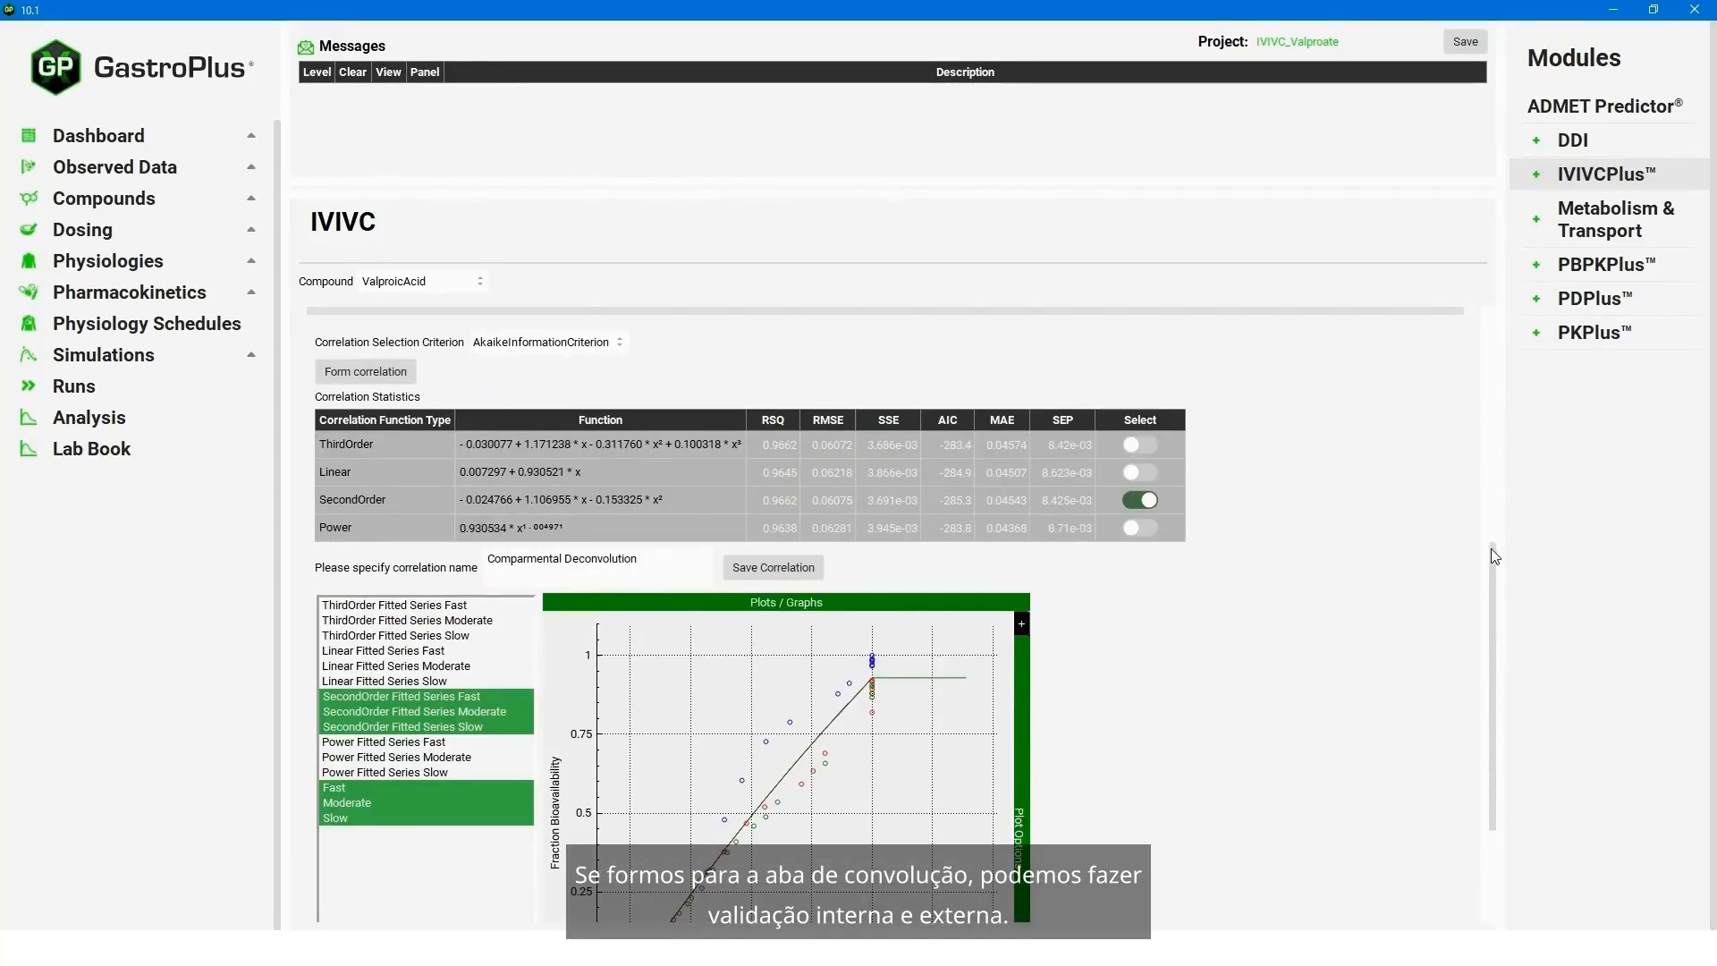
{"action": "scroll", "coordinate": [1490, 549], "scroll_direction": "up", "scroll_amount": 1}
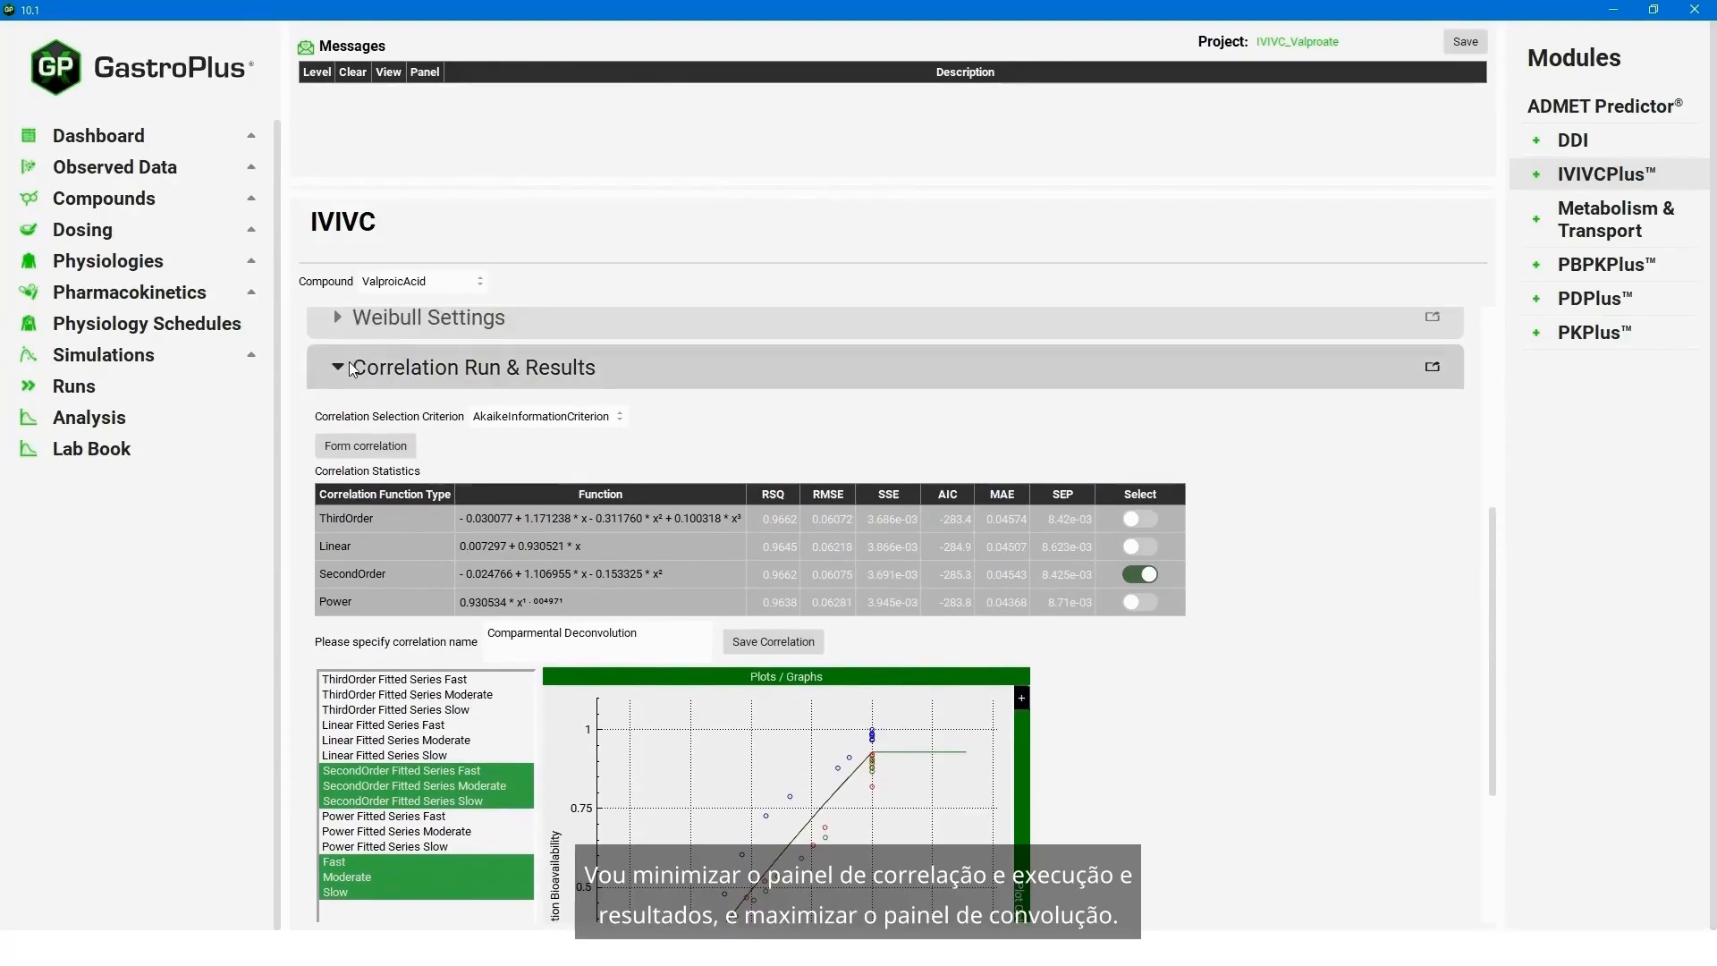
{"action": "left_click", "coordinate": [349, 366]}
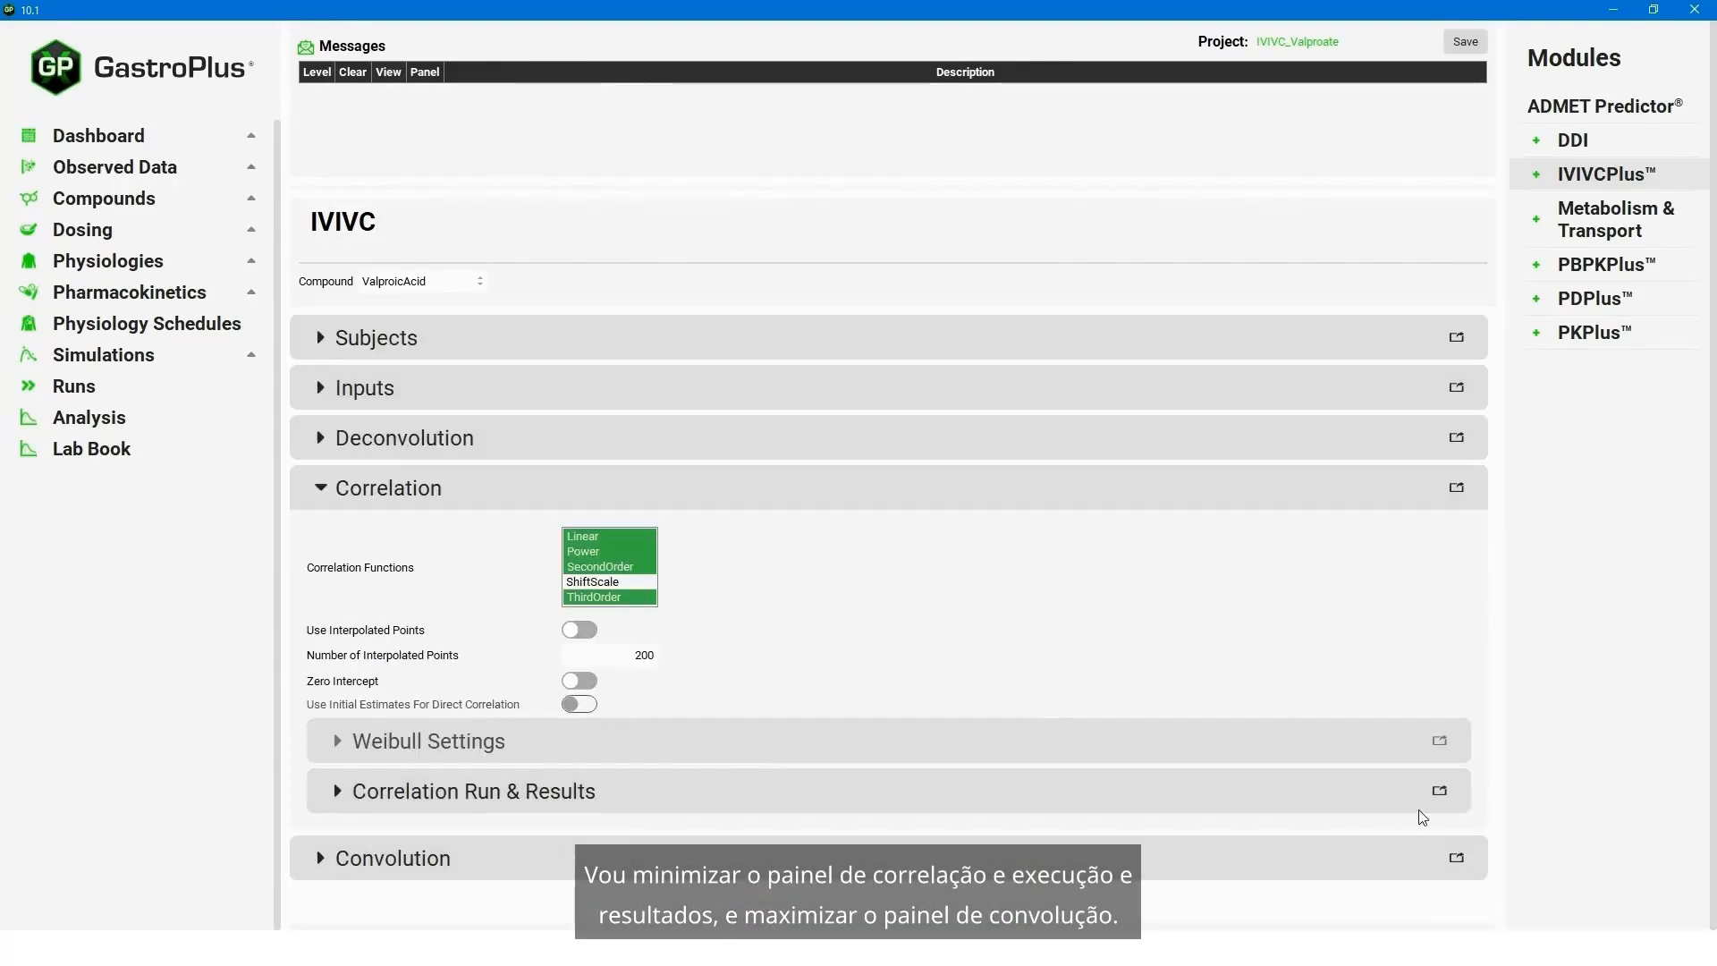
{"action": "left_click", "coordinate": [319, 859]}
- Convolute the Fast, Moderate and Slow inputs for the average subject and review the internal validation statistics and plots
{"action": "scroll", "coordinate": [537, 716], "scroll_direction": "down", "scroll_amount": 3}
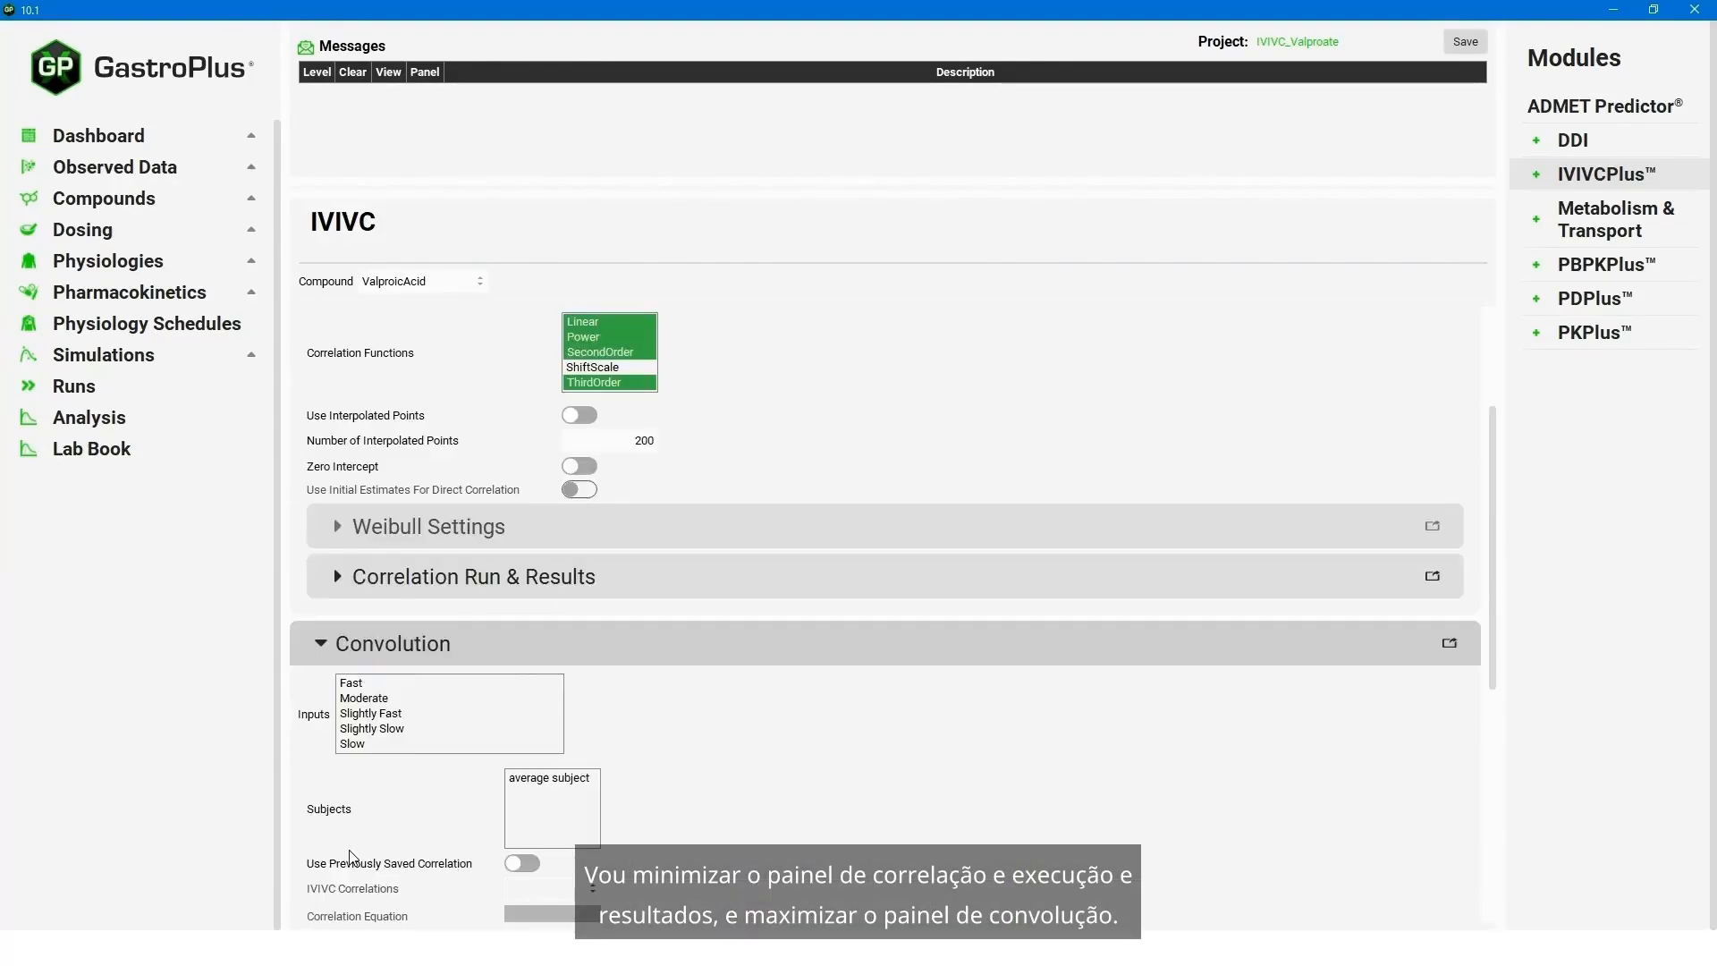
{"action": "scroll", "coordinate": [721, 701], "scroll_direction": "down", "scroll_amount": 2}
{"action": "left_click", "coordinate": [380, 579]}
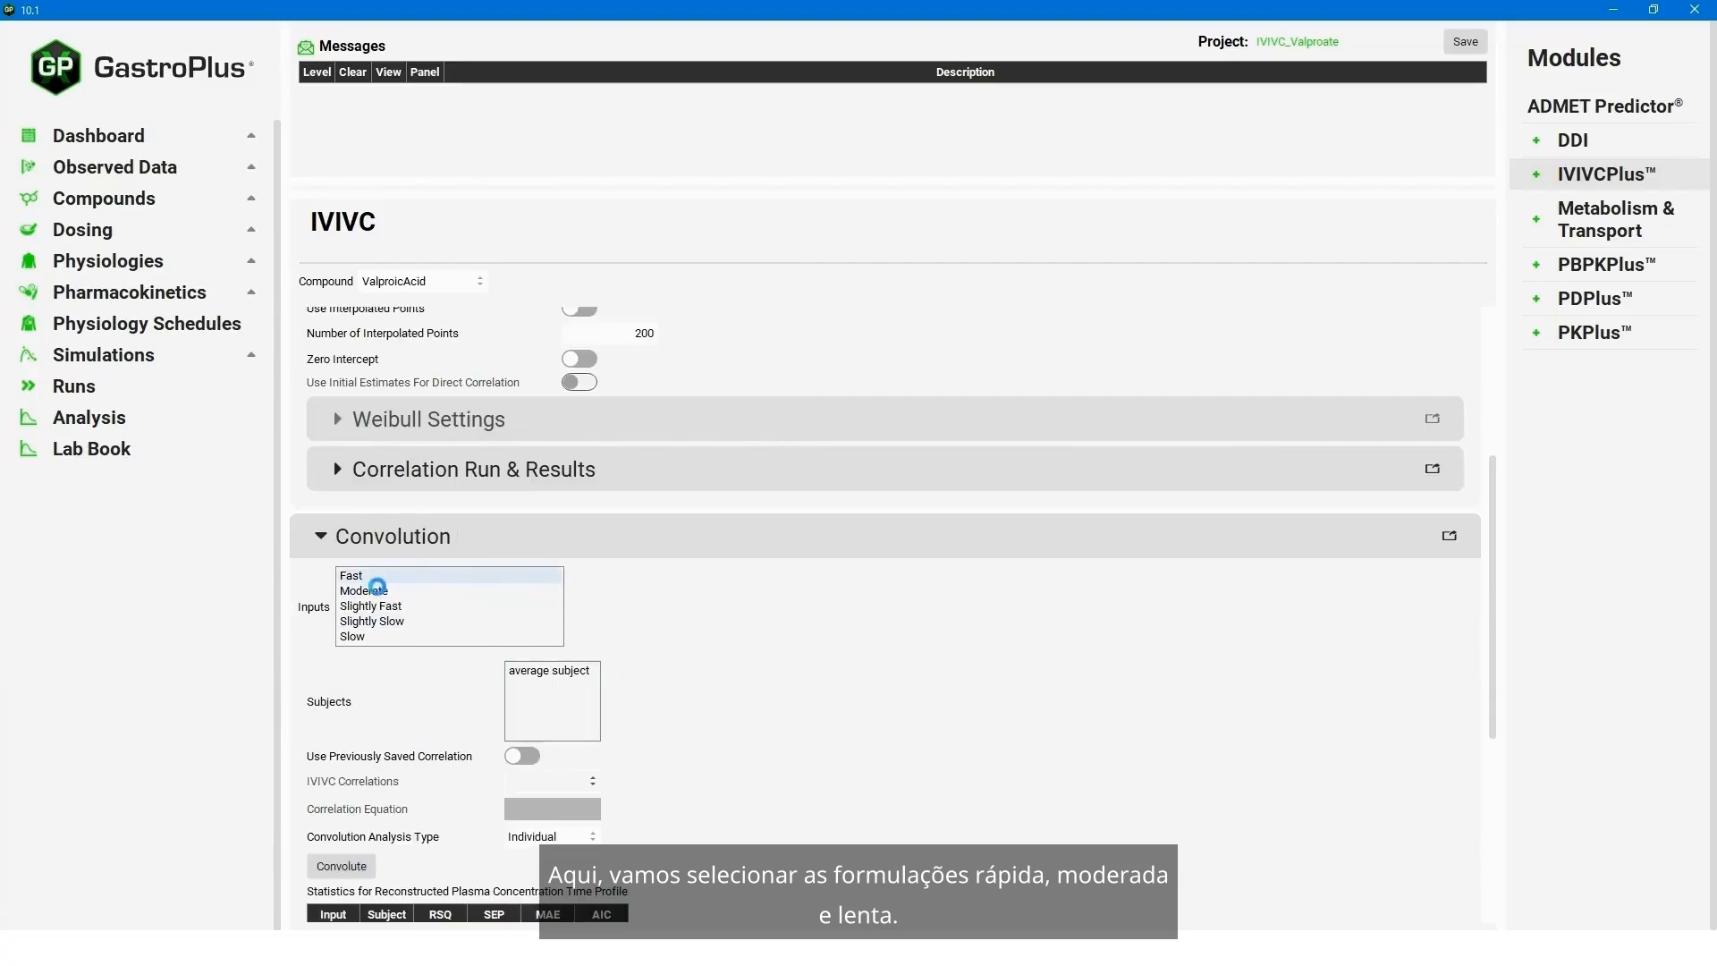
{"action": "left_click", "coordinate": [381, 593], "text": "ctrl"}
{"action": "left_click", "coordinate": [350, 636], "text": "ctrl"}
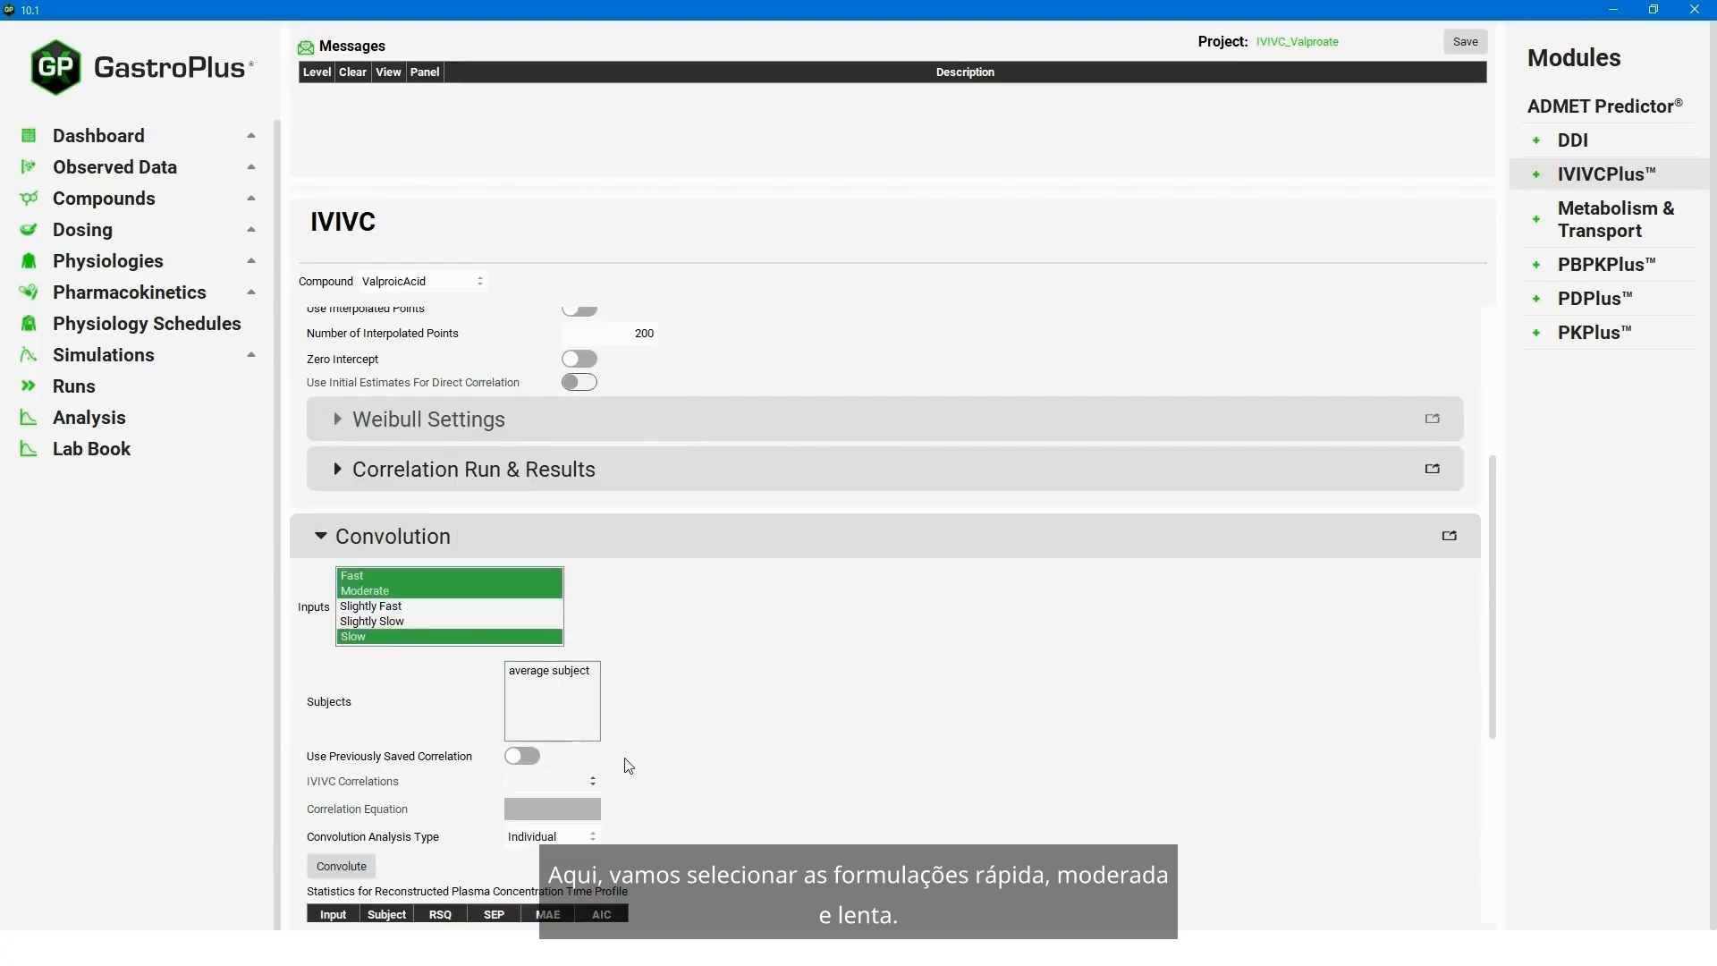
{"action": "scroll", "coordinate": [776, 767], "scroll_direction": "down", "scroll_amount": 4}
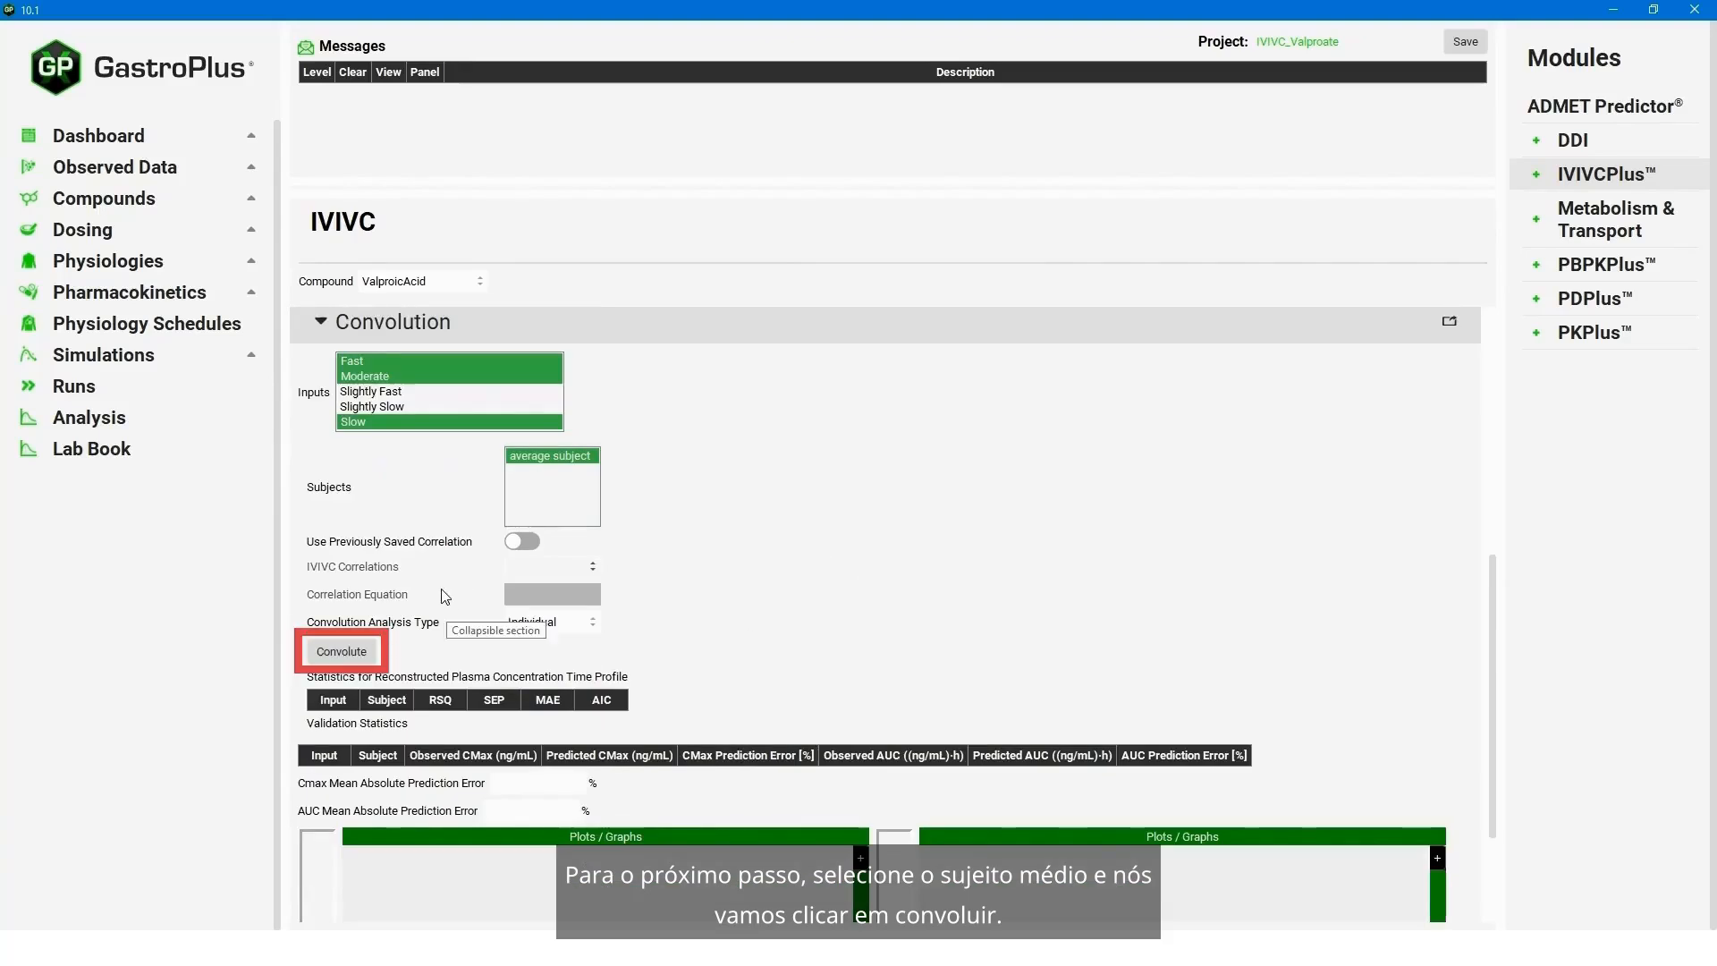
{"action": "left_click", "coordinate": [330, 653]}
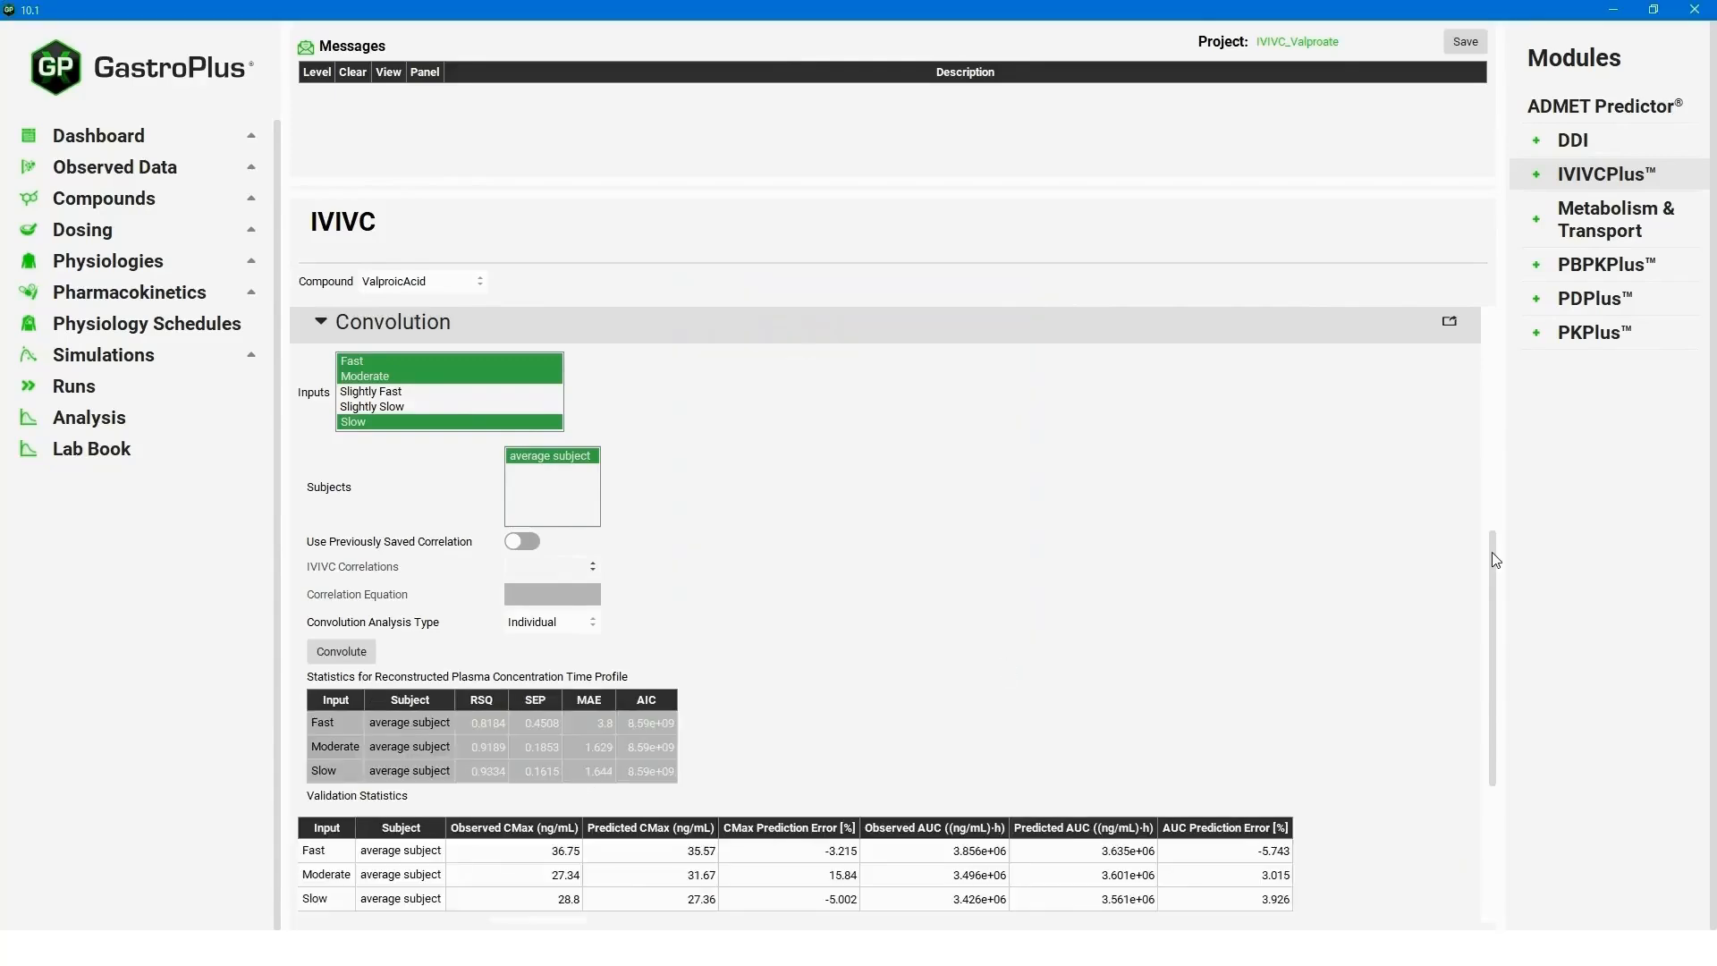
{"action": "left_click_drag", "start_coordinate": [1495, 574], "coordinate": [1492, 722]}
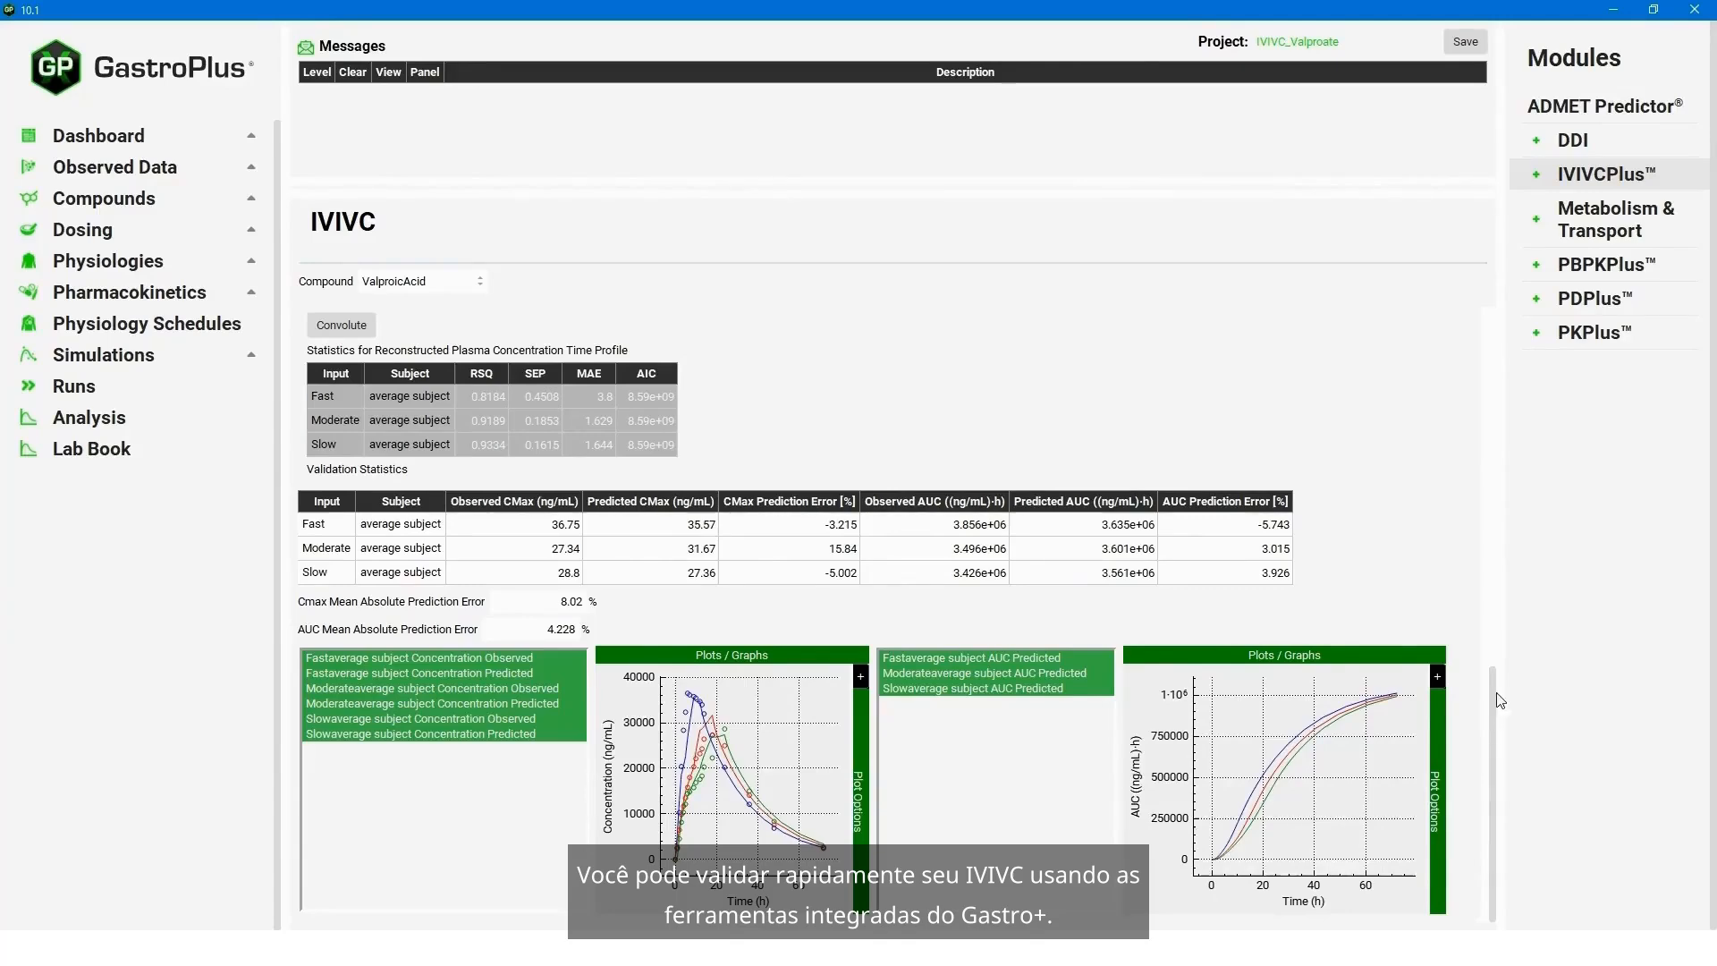
- Replace the convolution inputs with Slightly Fast and Slightly Slow, and run the convolution as external validation
{"action": "left_click_drag", "start_coordinate": [1494, 694], "coordinate": [1506, 536]}
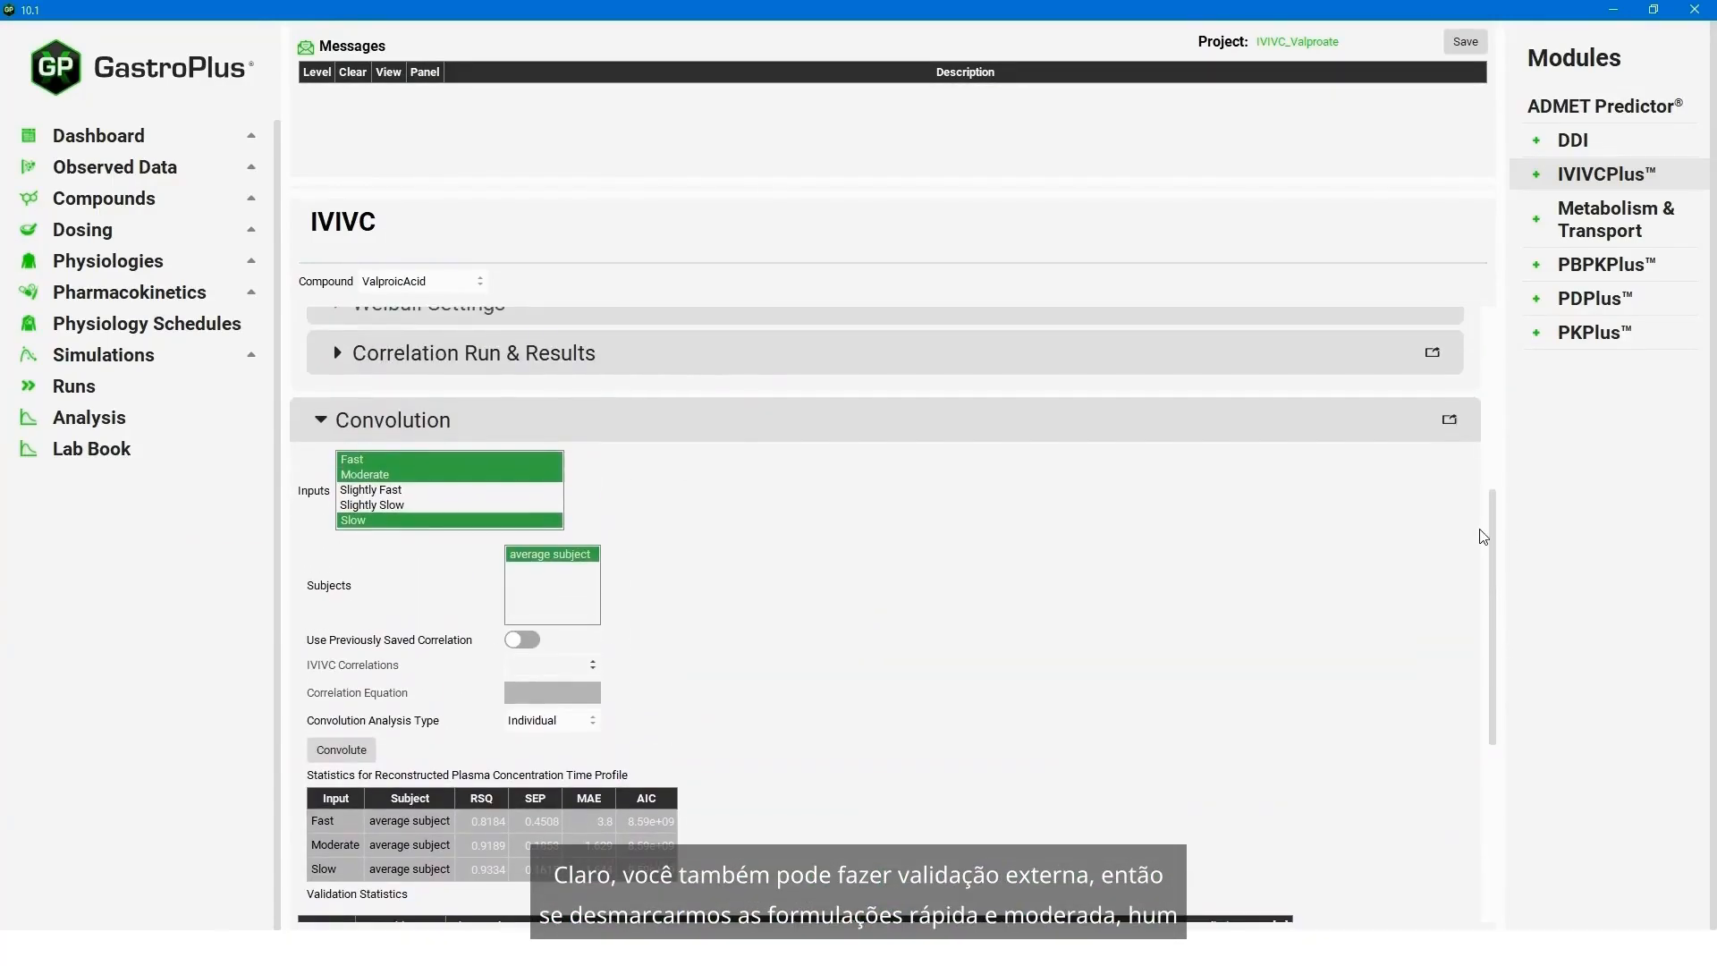
{"action": "left_click", "coordinate": [359, 461]}
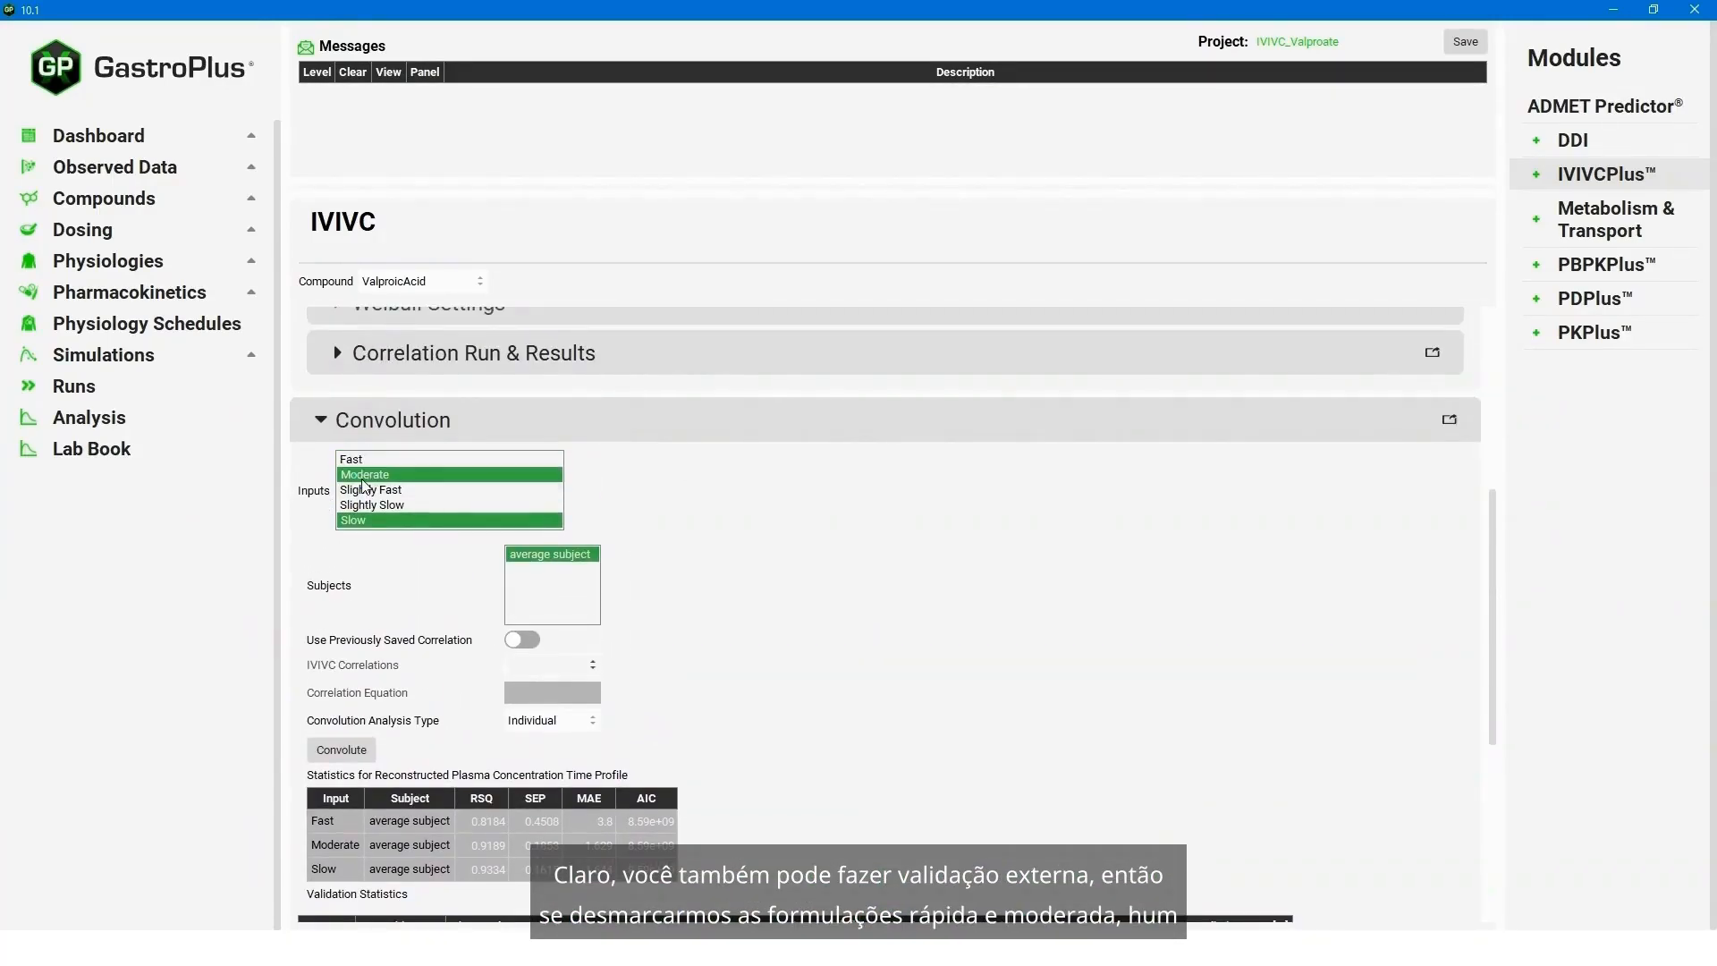
{"action": "left_click", "coordinate": [363, 476]}
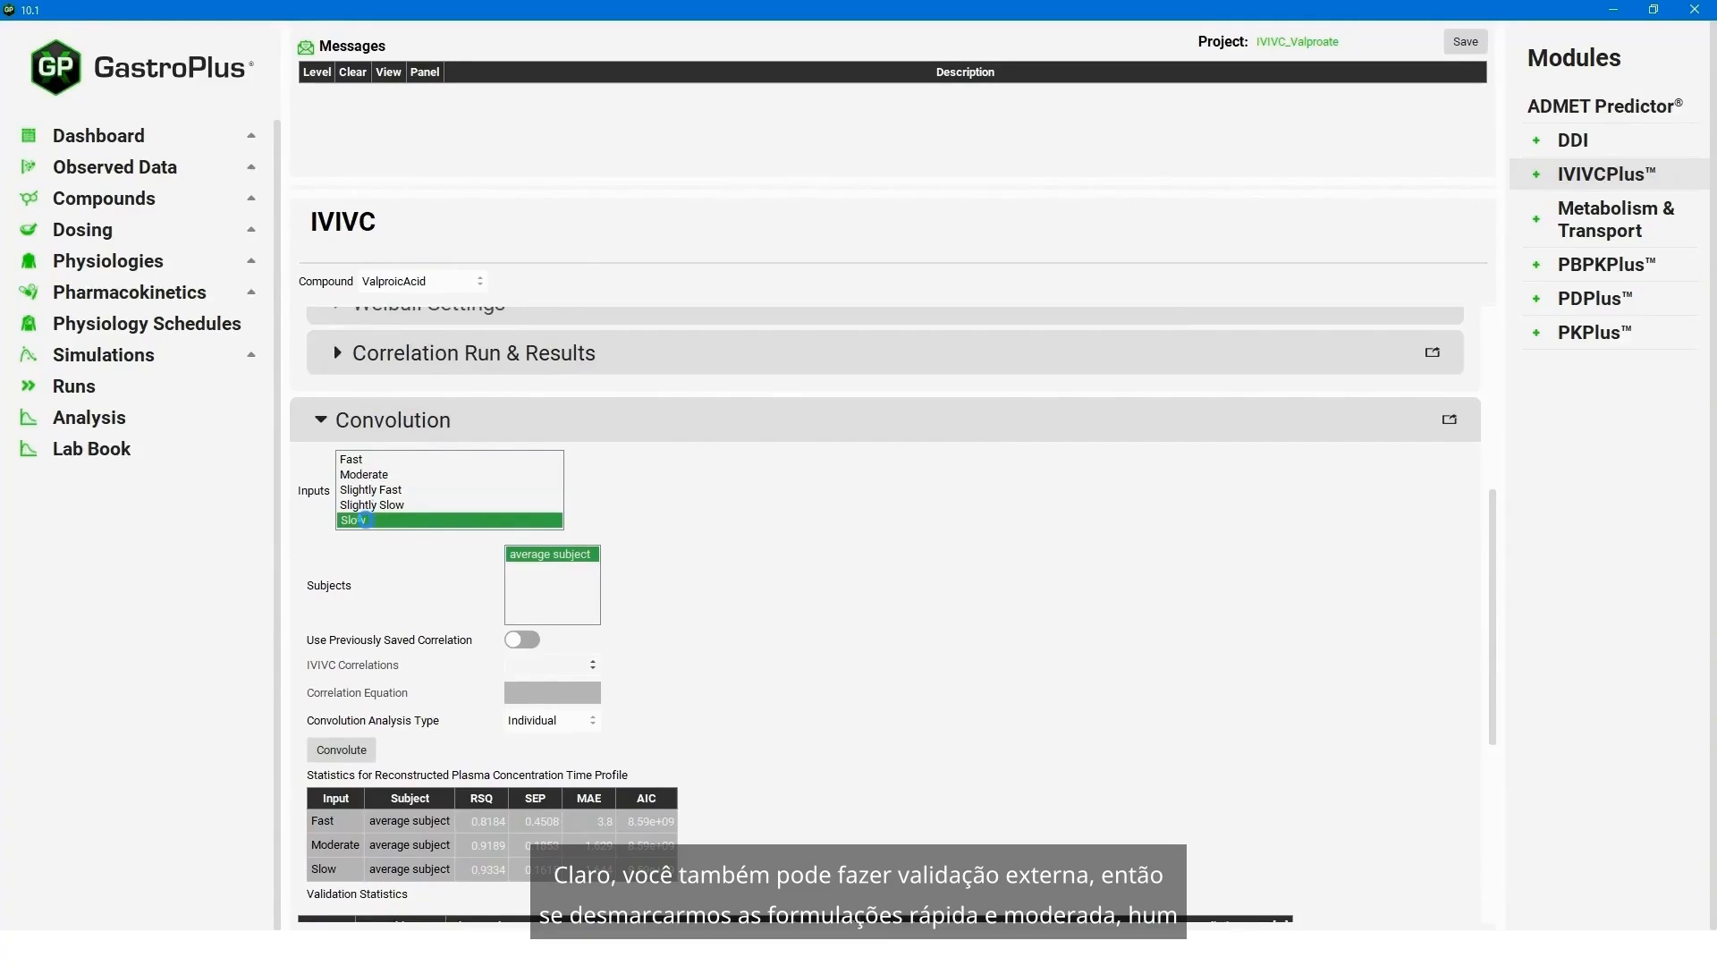
{"action": "left_click", "coordinate": [366, 520]}
{"action": "left_click", "coordinate": [371, 490]}
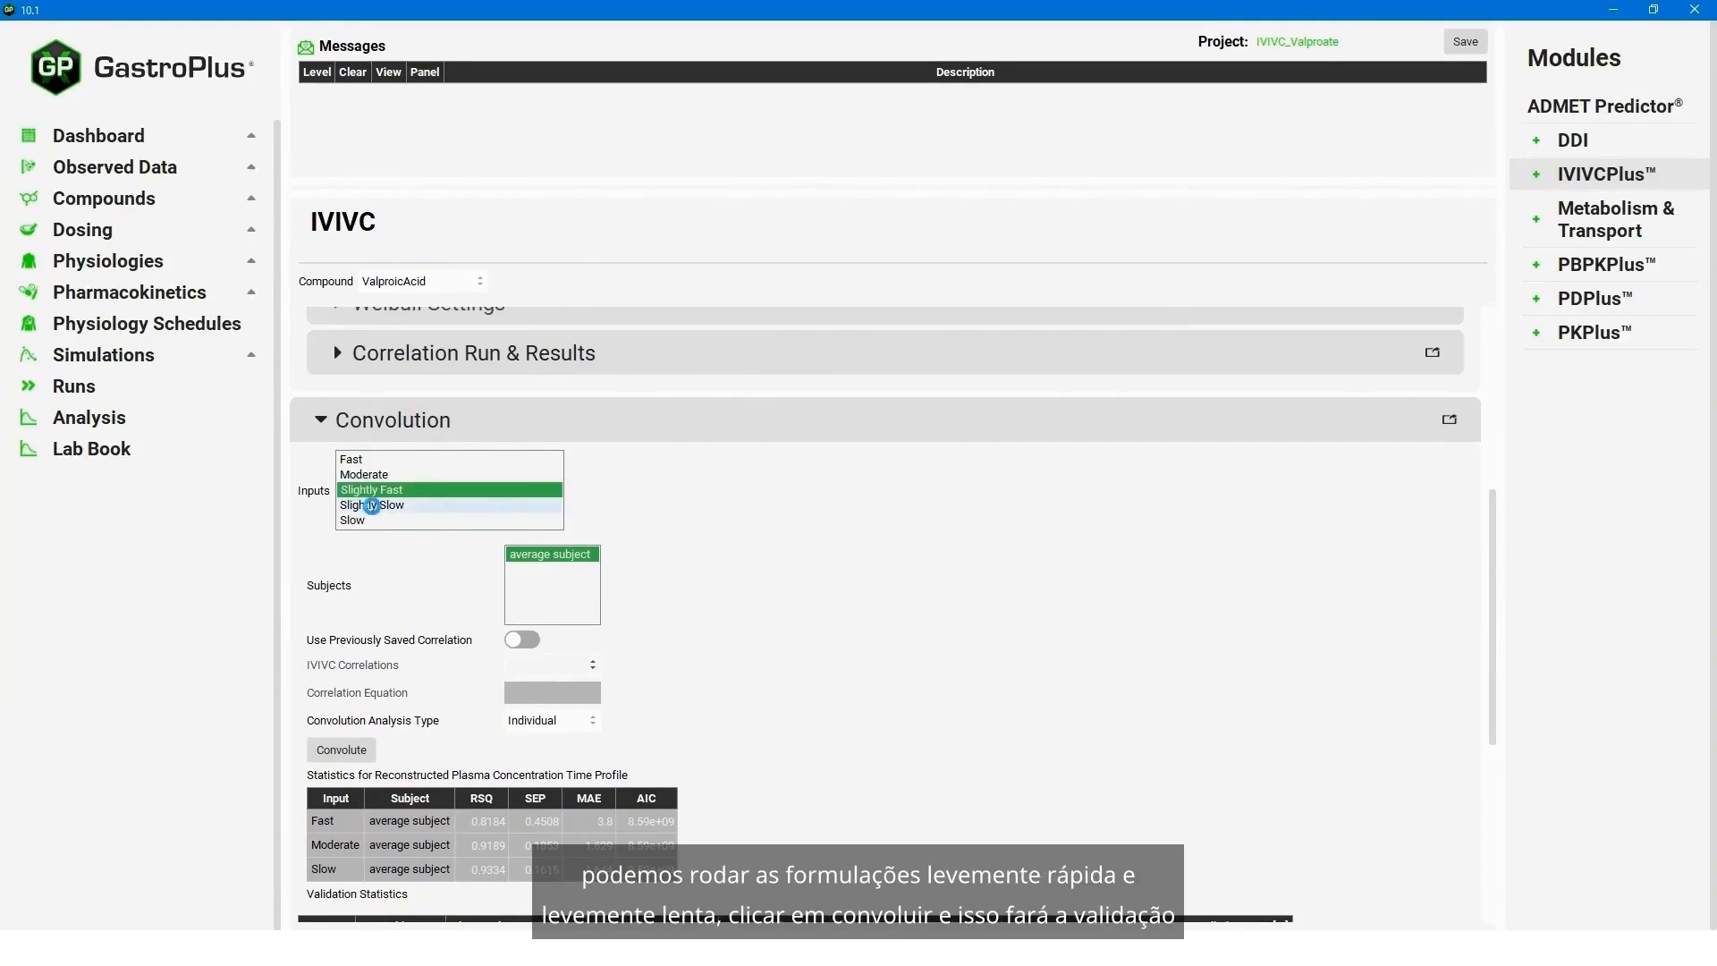
{"action": "left_click", "coordinate": [372, 505]}
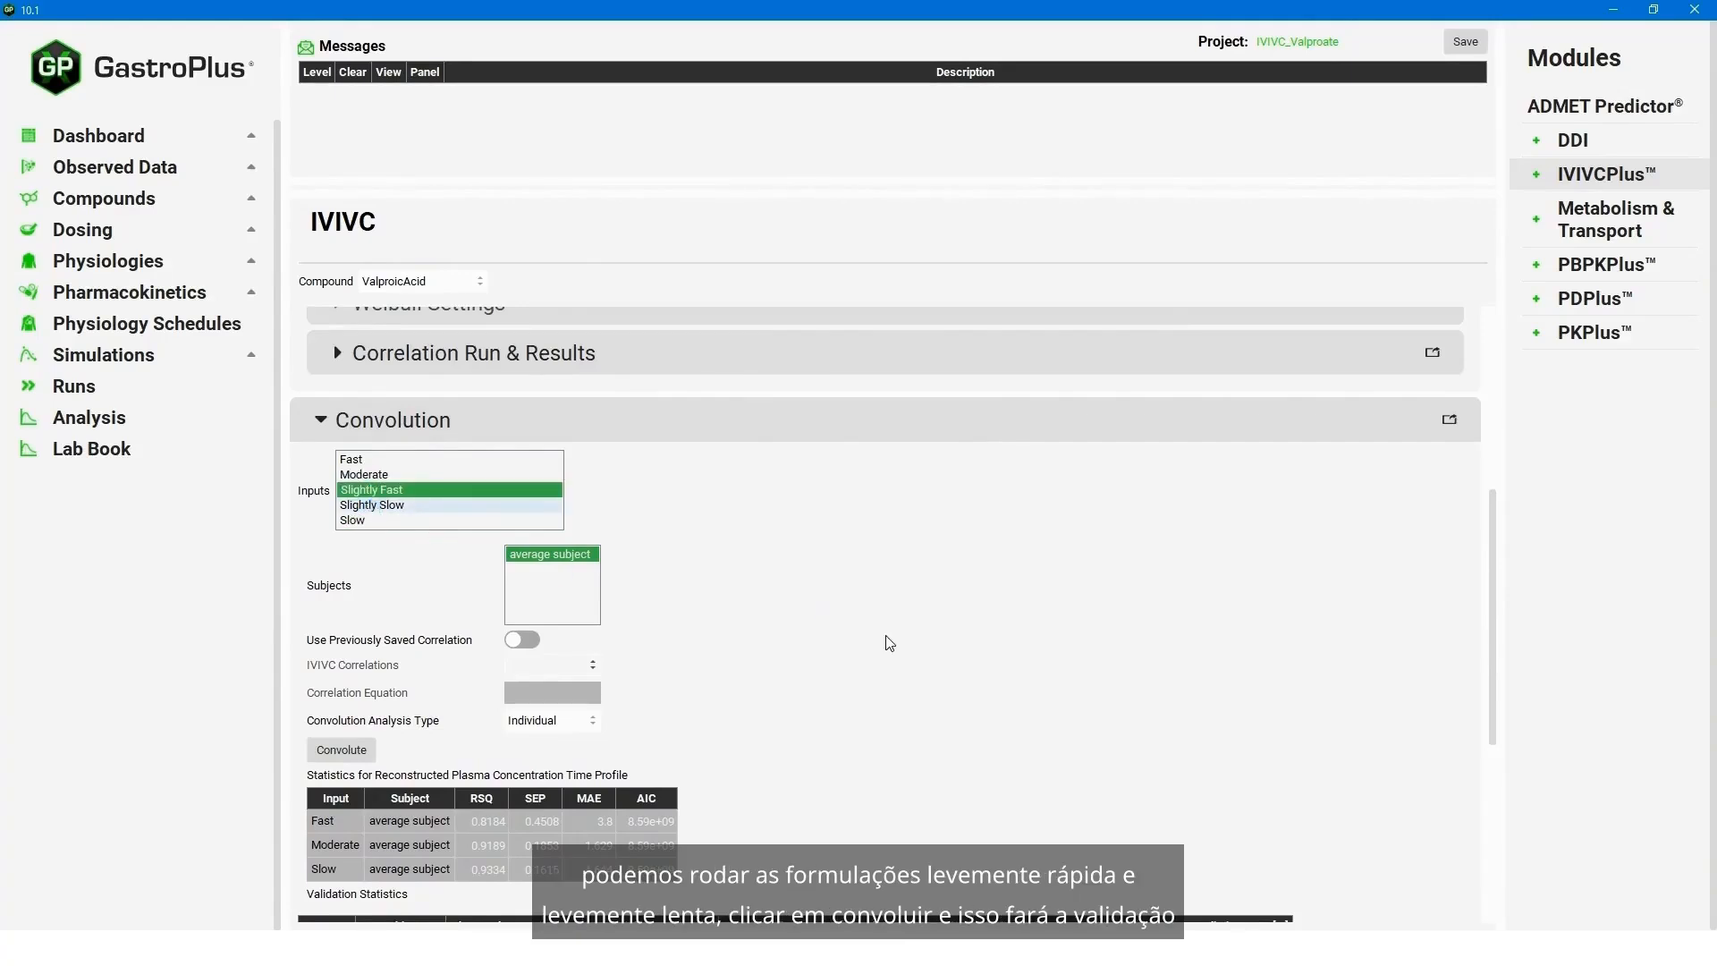
{"action": "left_click", "coordinate": [347, 749]}
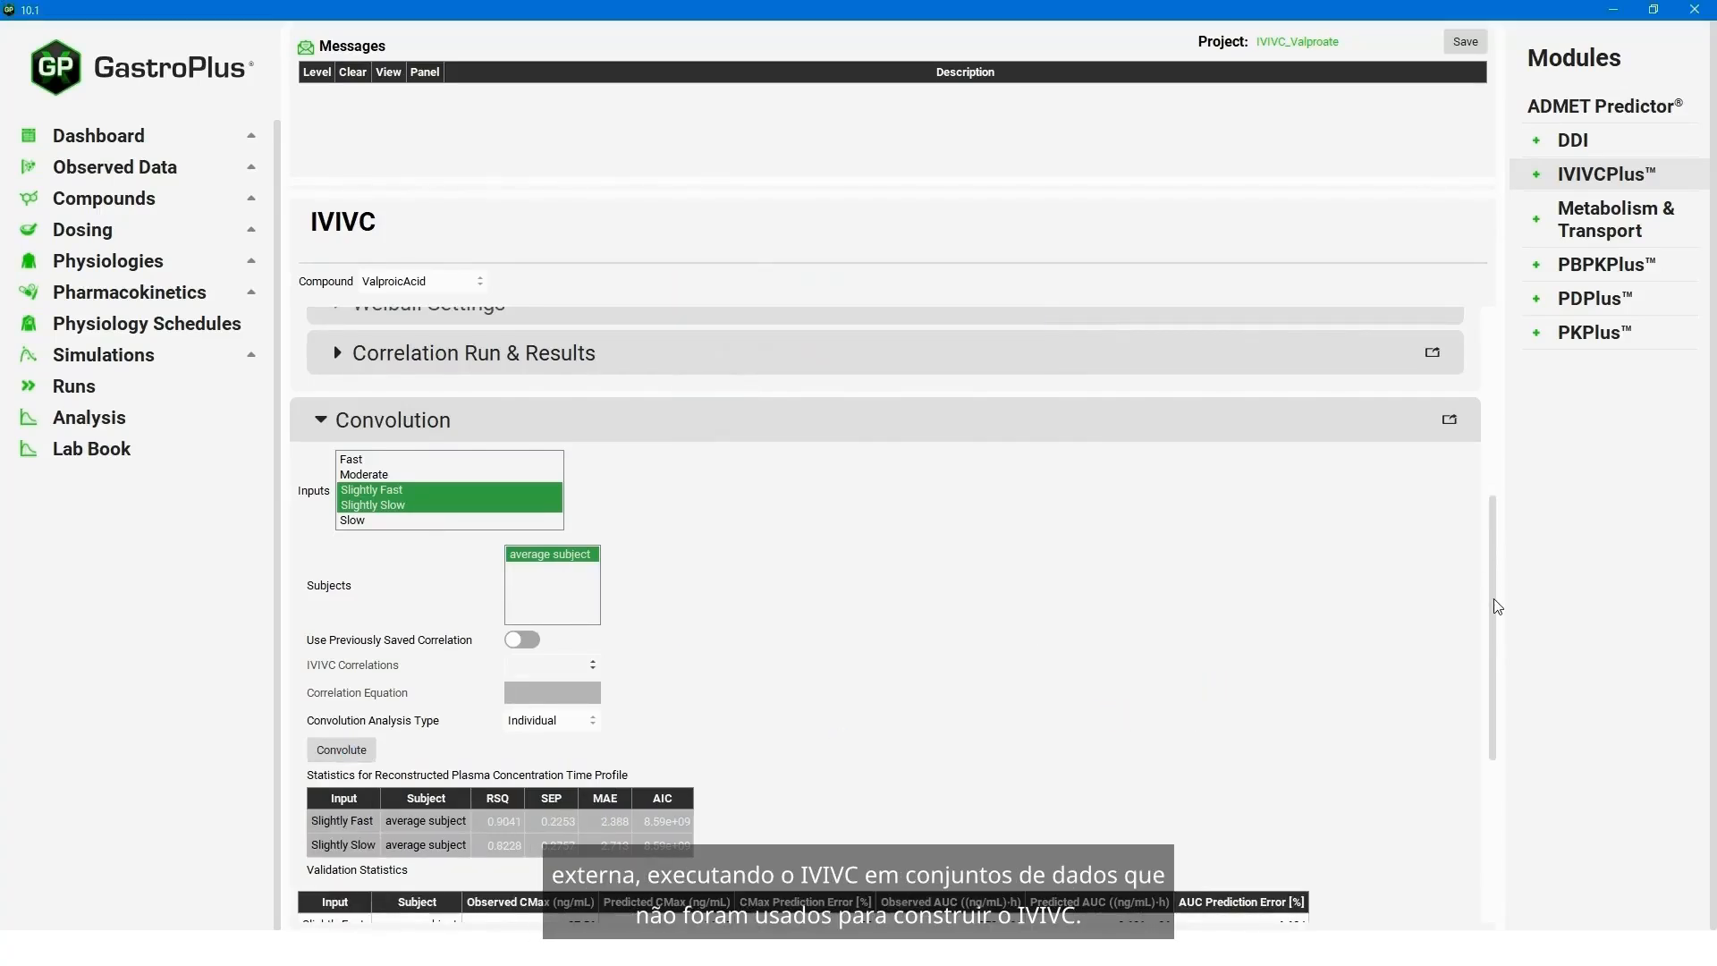
- Review the external validation statistics and plots, and collapse the Convolution and Correlation sections
{"action": "left_click_drag", "start_coordinate": [1497, 607], "coordinate": [1488, 770]}
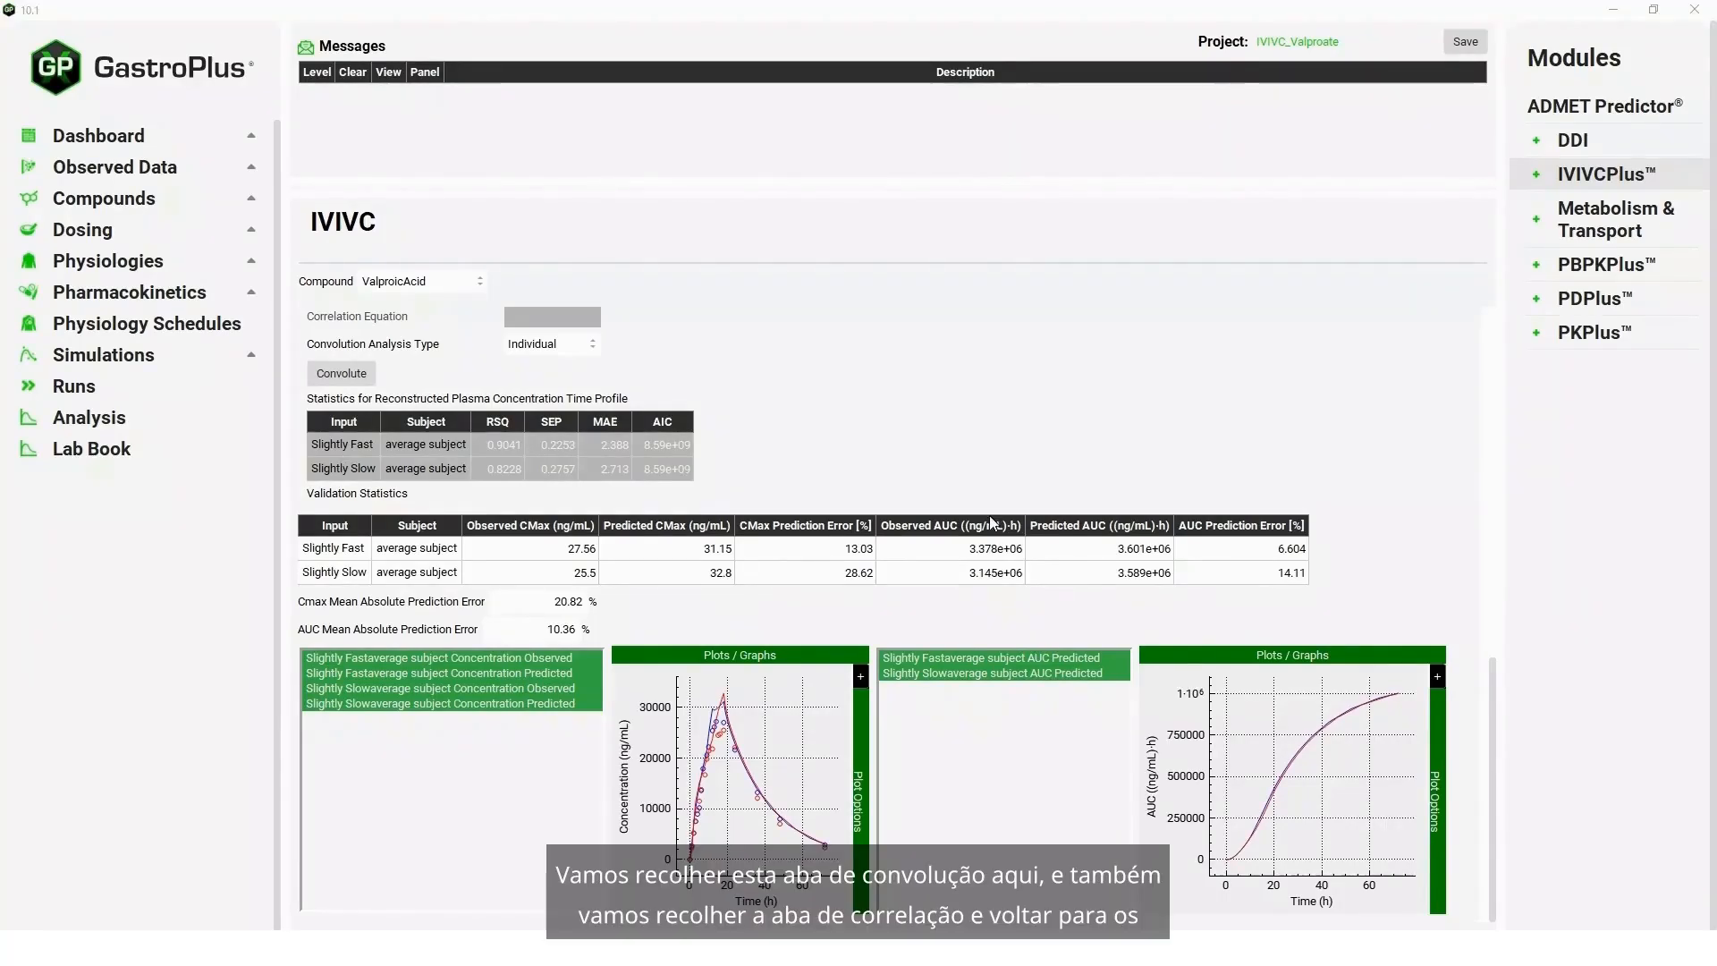
{"action": "left_click_drag", "start_coordinate": [1489, 683], "coordinate": [1513, 540]}
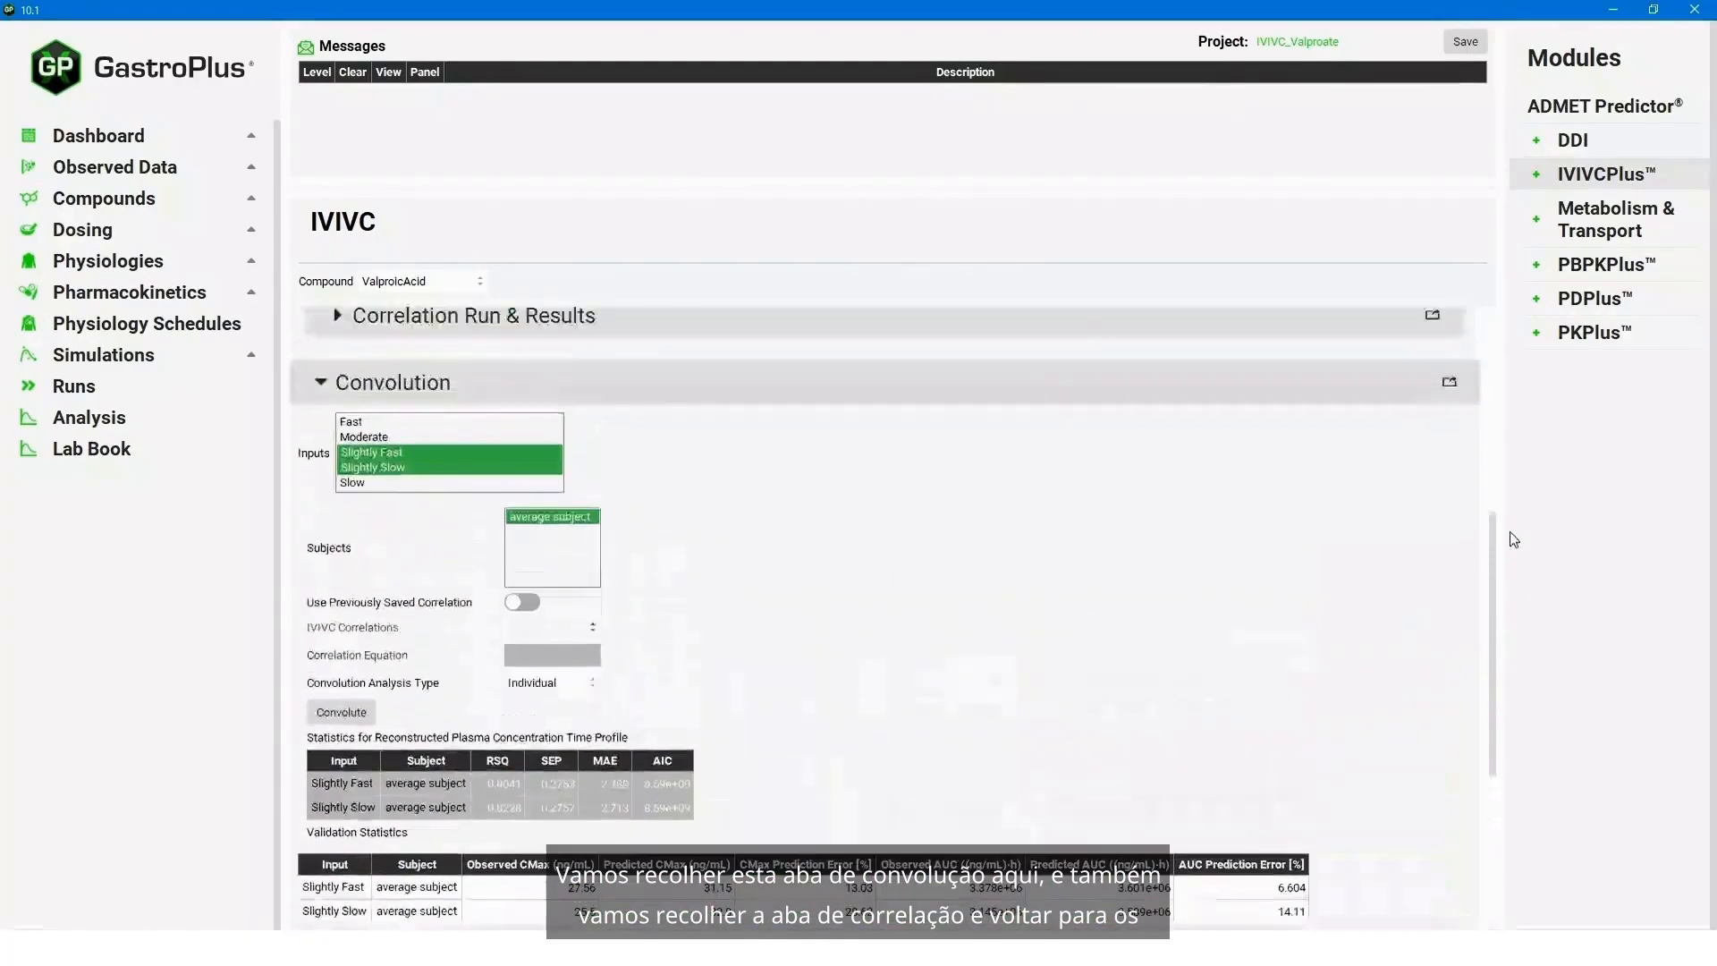
{"action": "left_click", "coordinate": [1342, 383]}
{"action": "left_click", "coordinate": [345, 487]}
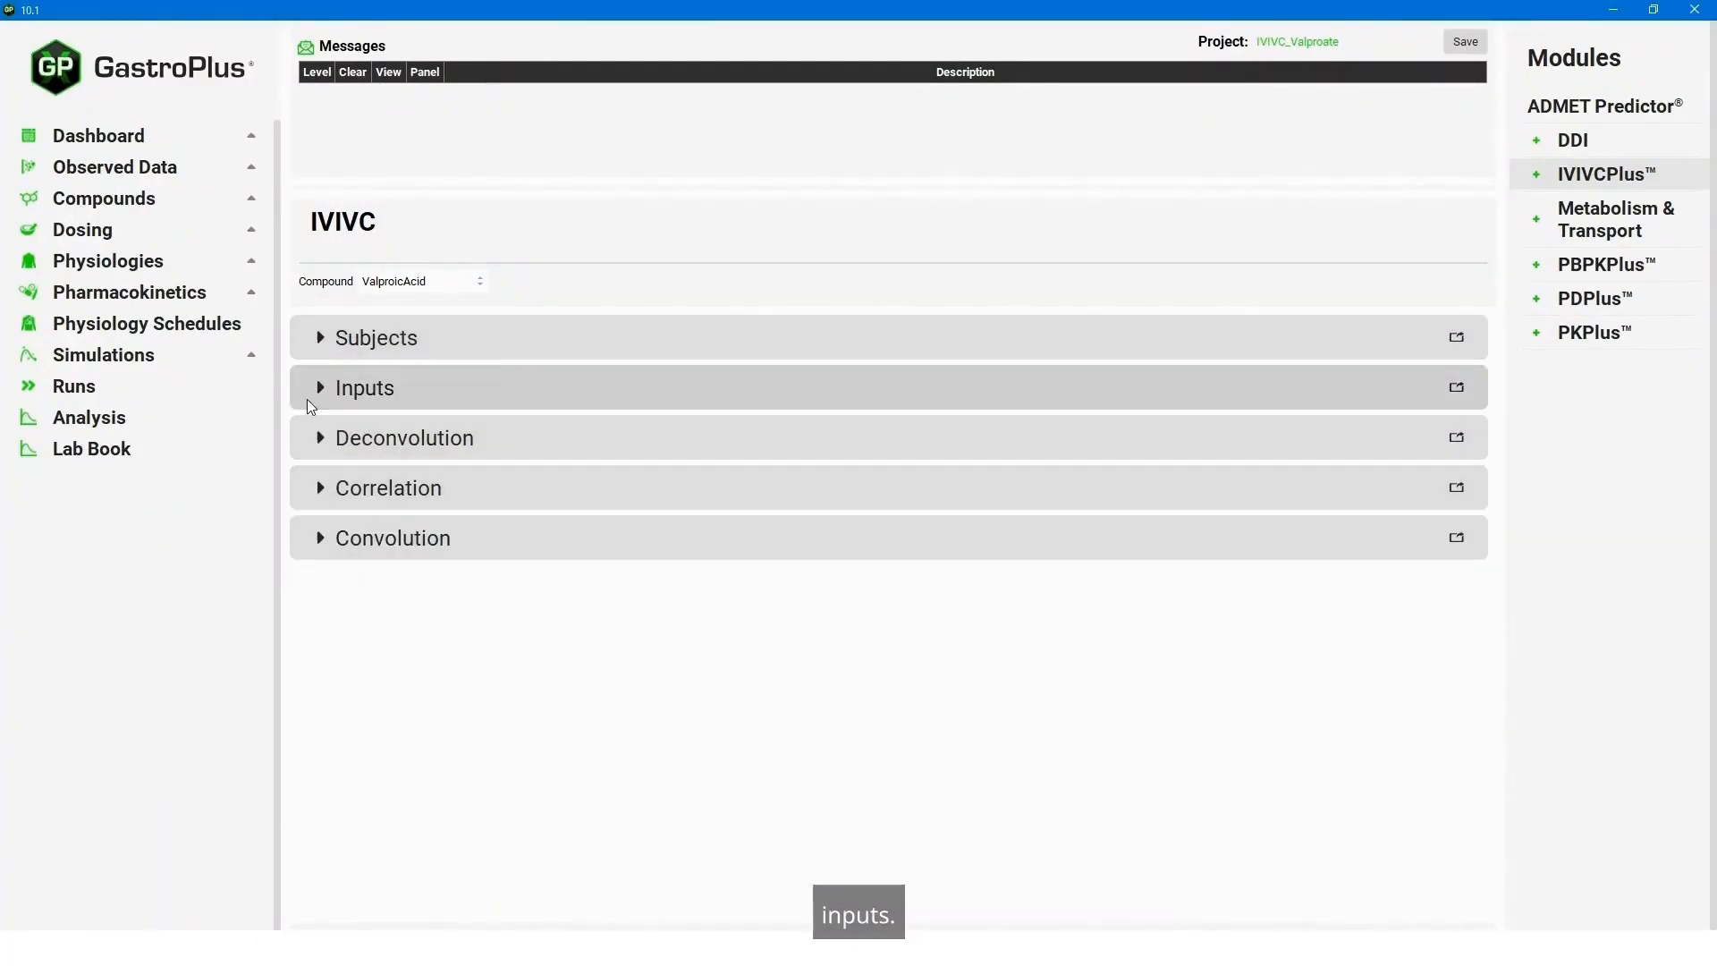
- Expand the Inputs section and set the Slow input's base simulation to CR Tablet 500mg Slow
{"action": "left_click", "coordinate": [320, 386]}
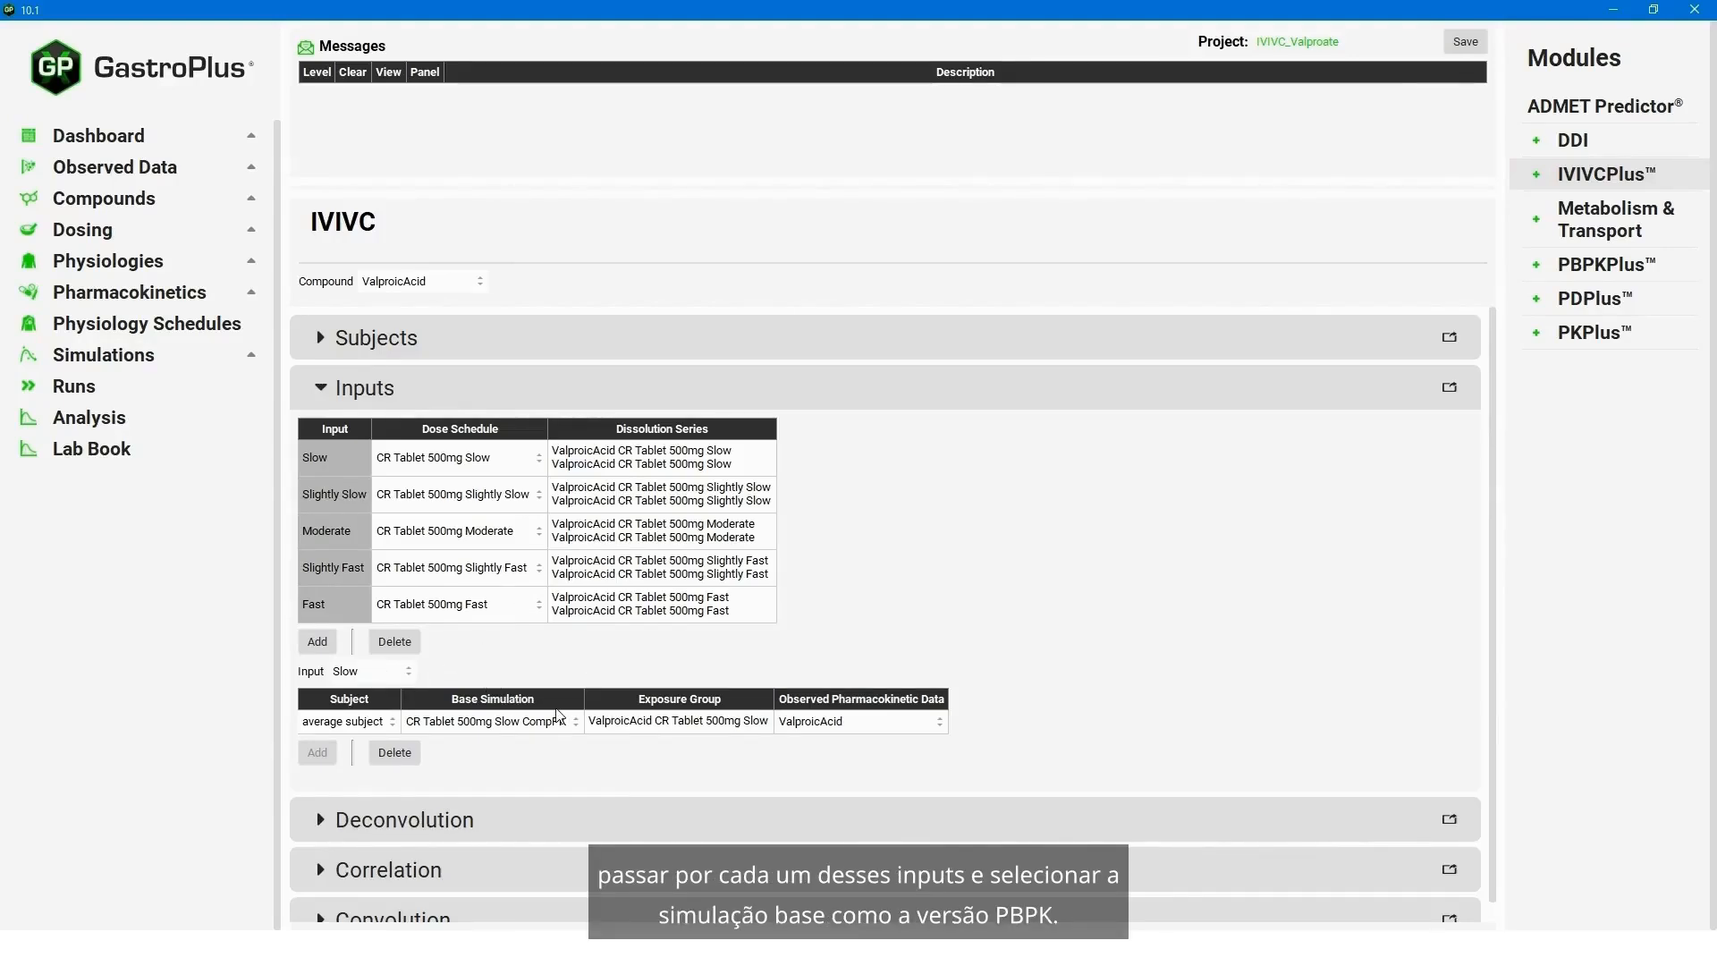
{"action": "left_click", "coordinate": [398, 676]}
{"action": "left_click", "coordinate": [483, 670]}
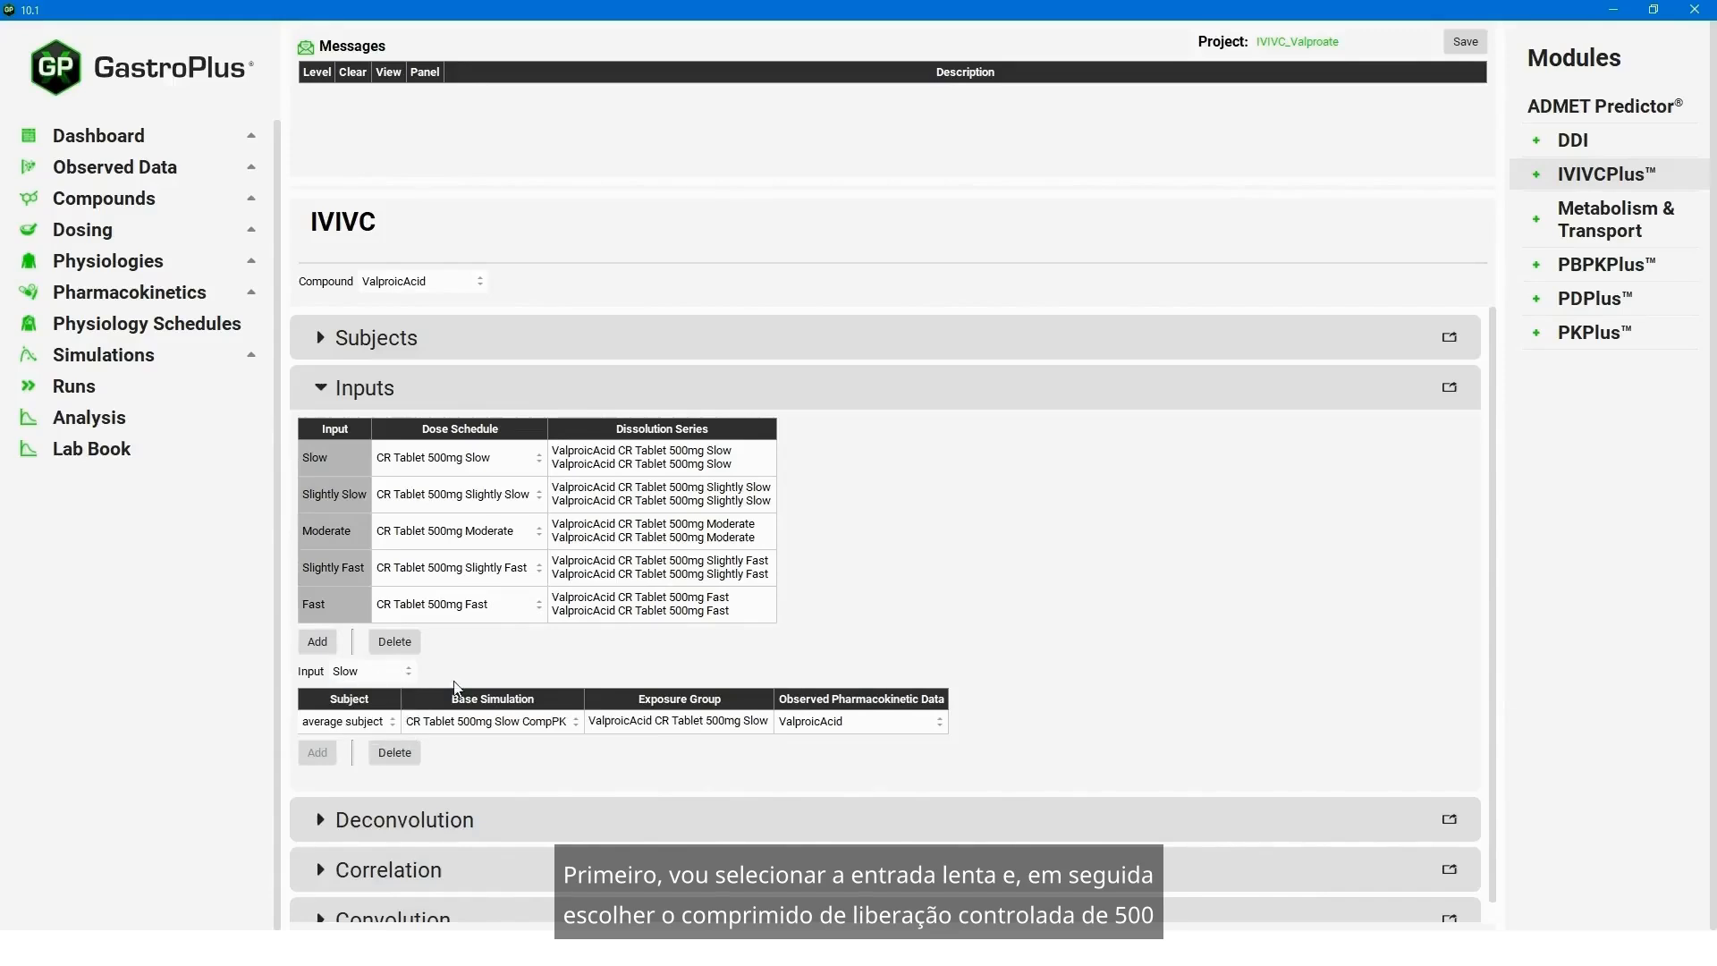
{"action": "left_click", "coordinate": [506, 725]}
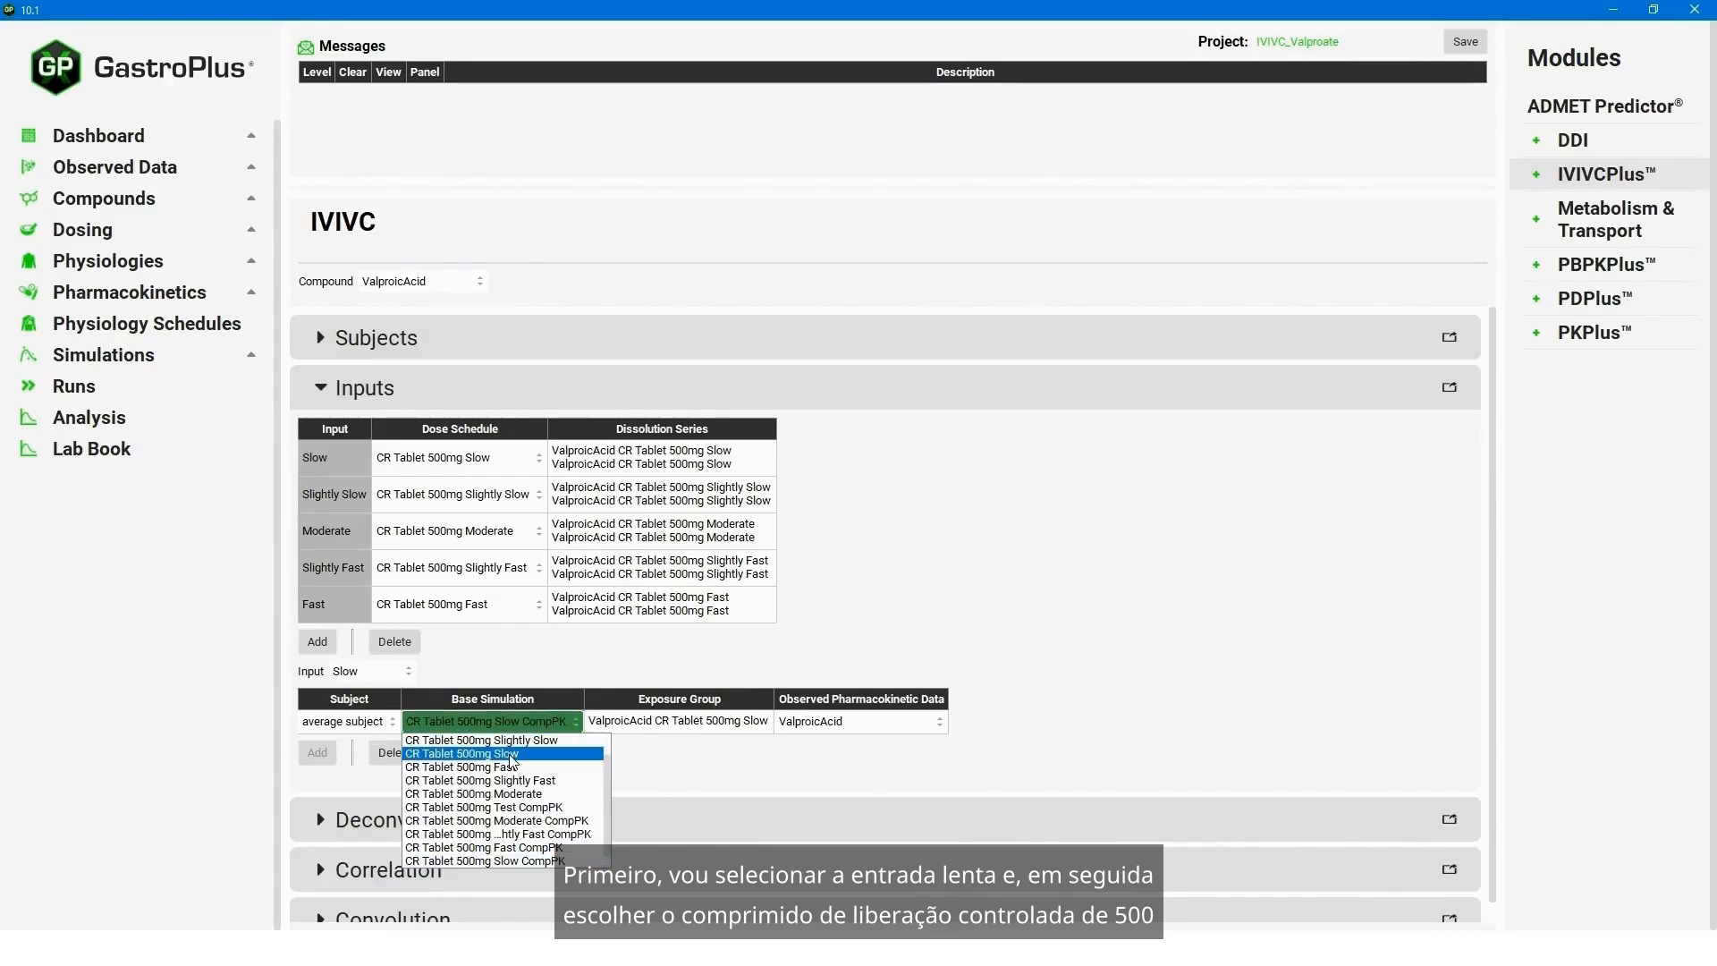
{"action": "left_click", "coordinate": [512, 759]}
- Set the base simulation to CR Tablet 500mg Slightly Slow for the Slightly Slow input and CR Tablet 500mg Moderate for the Moderate input
{"action": "left_click", "coordinate": [411, 672]}
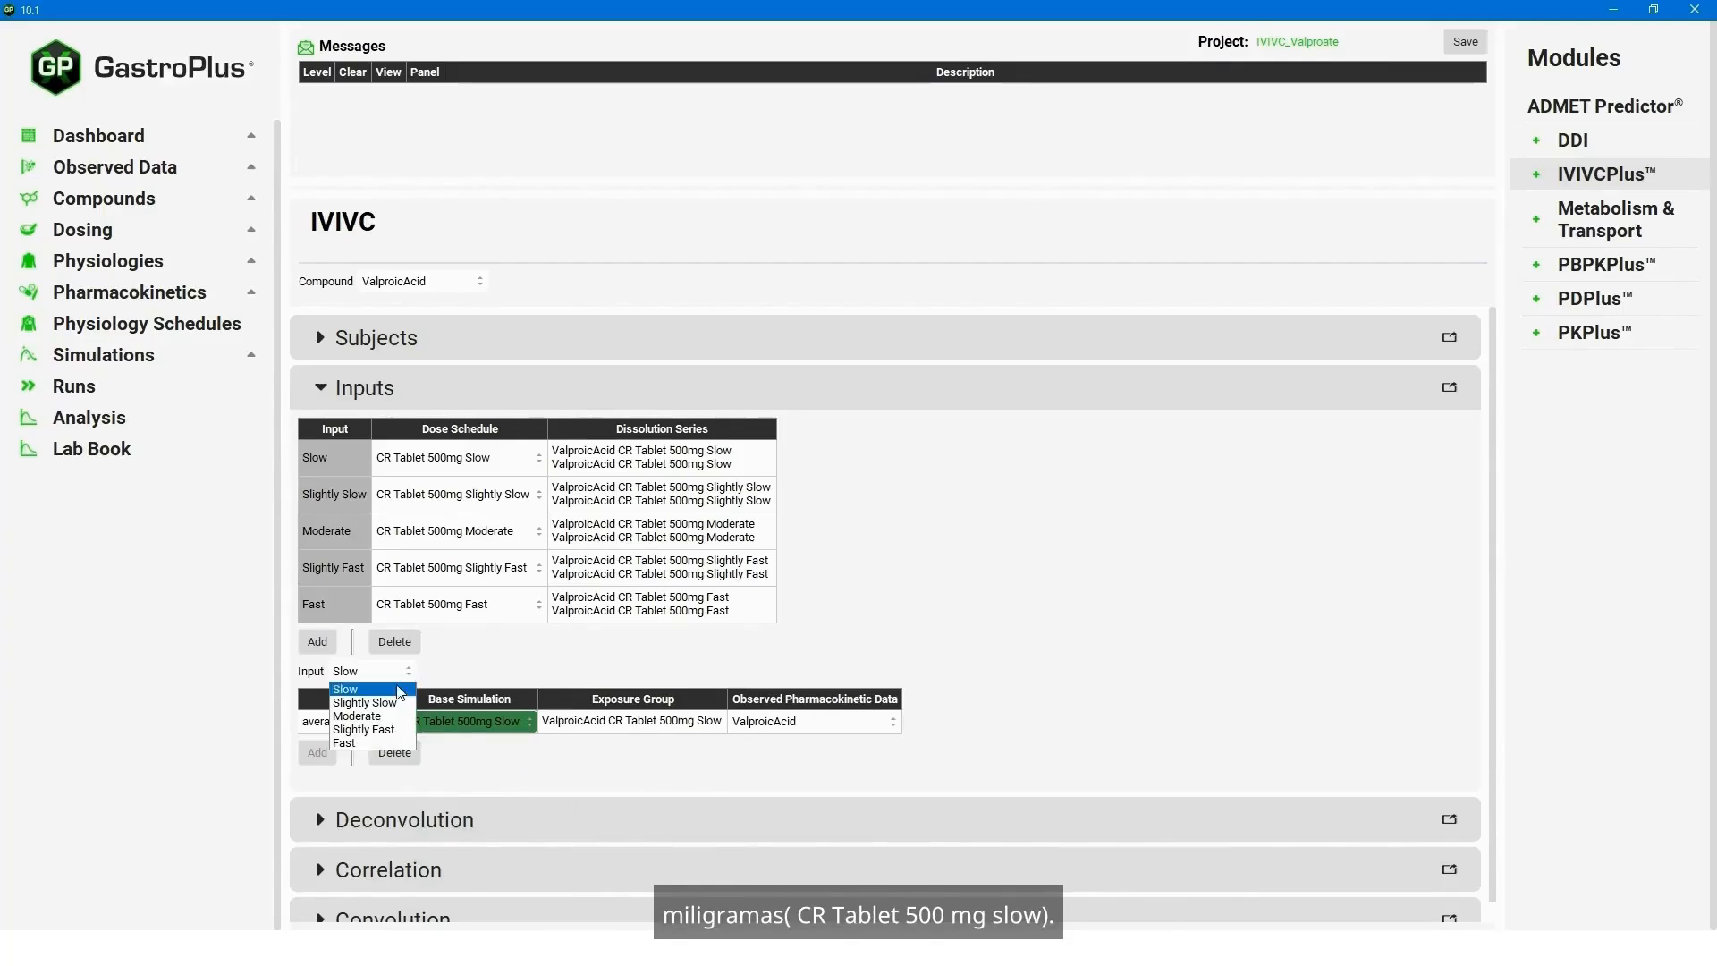
{"action": "left_click", "coordinate": [394, 703]}
{"action": "left_click", "coordinate": [564, 726]}
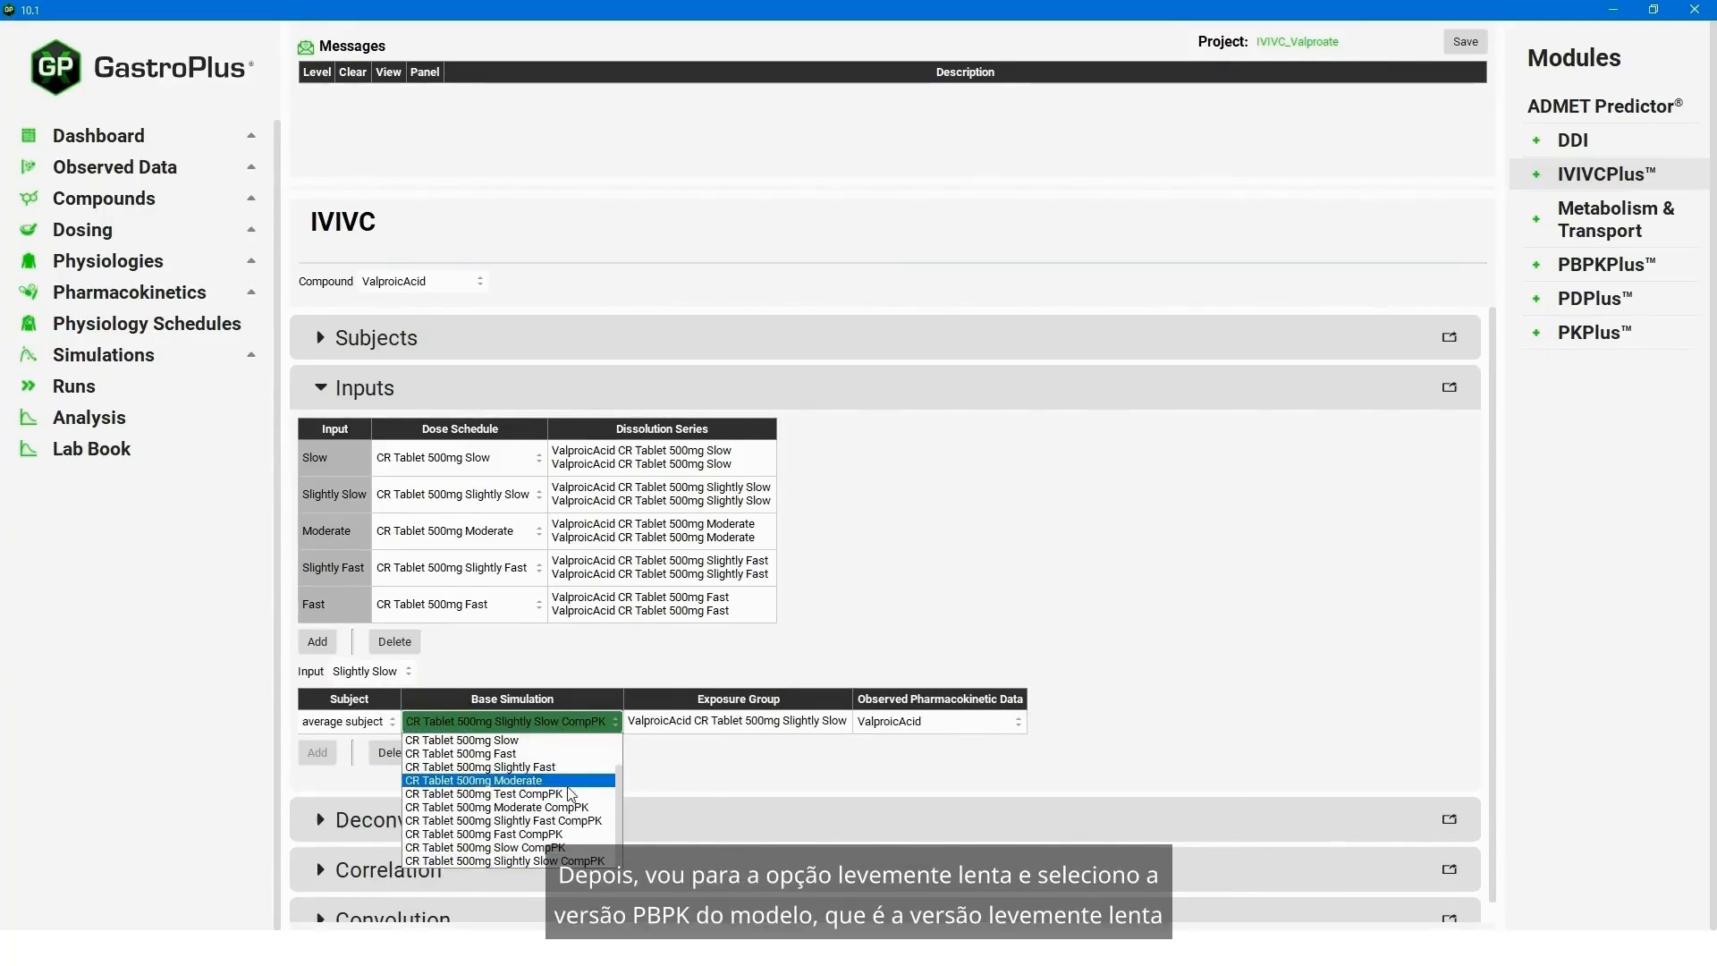
{"action": "scroll", "coordinate": [595, 792], "scroll_direction": "up", "scroll_amount": 1}
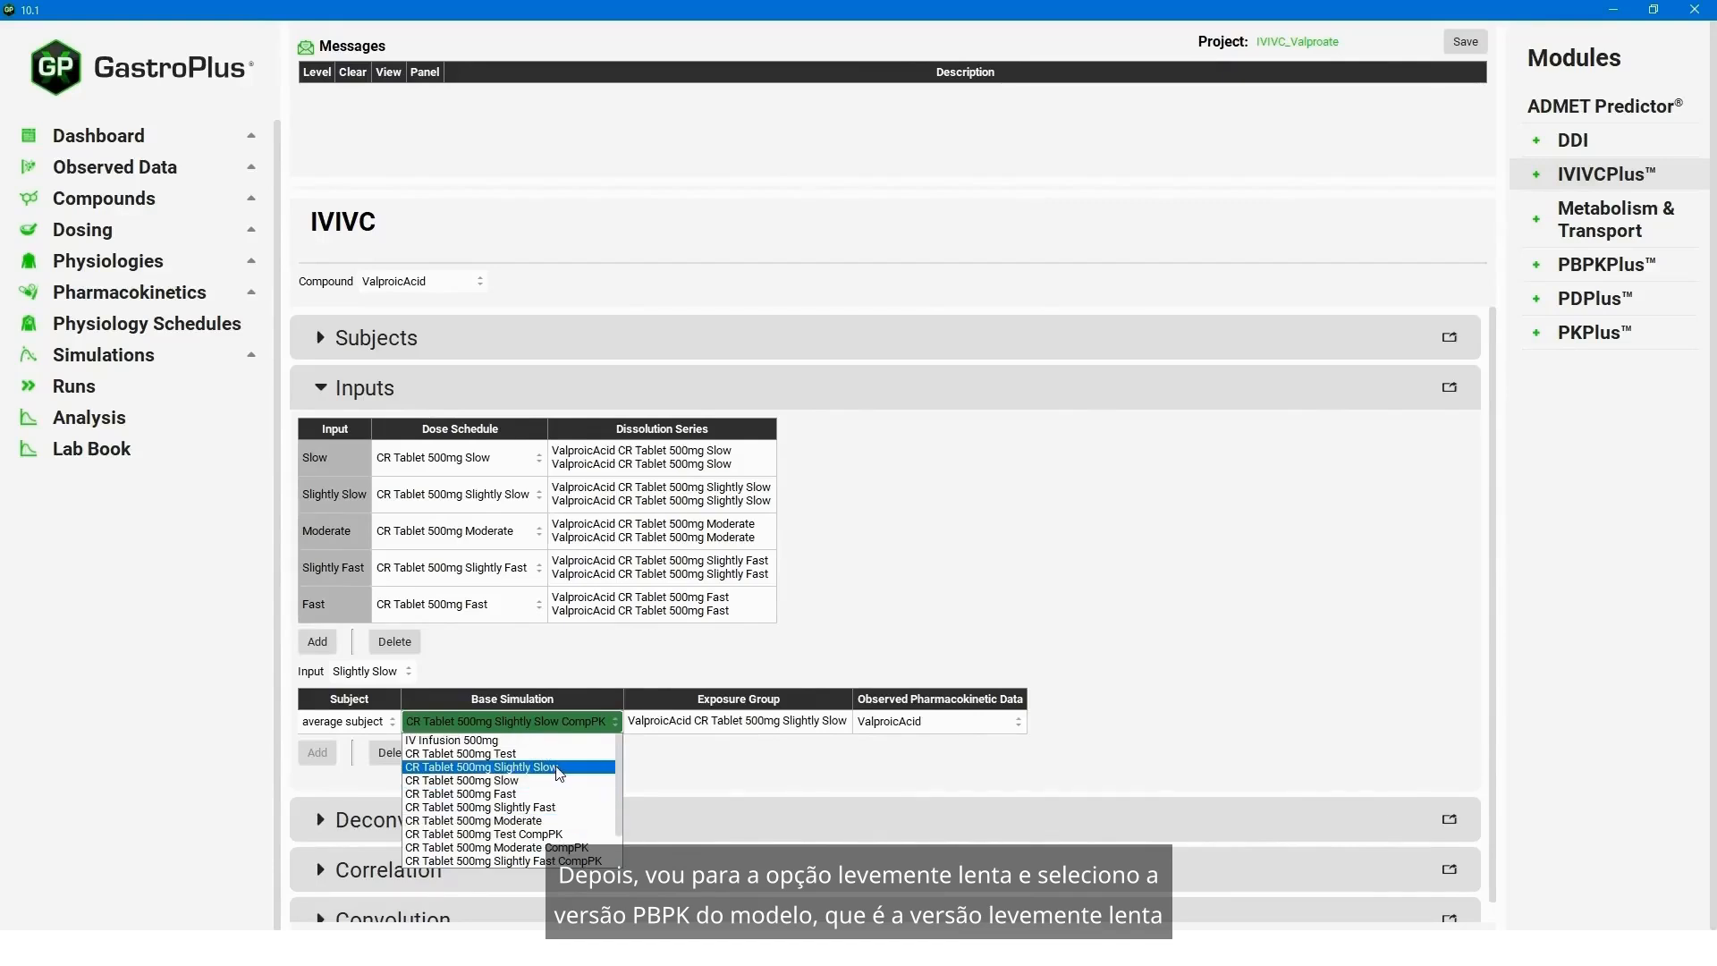
{"action": "left_click", "coordinate": [564, 771]}
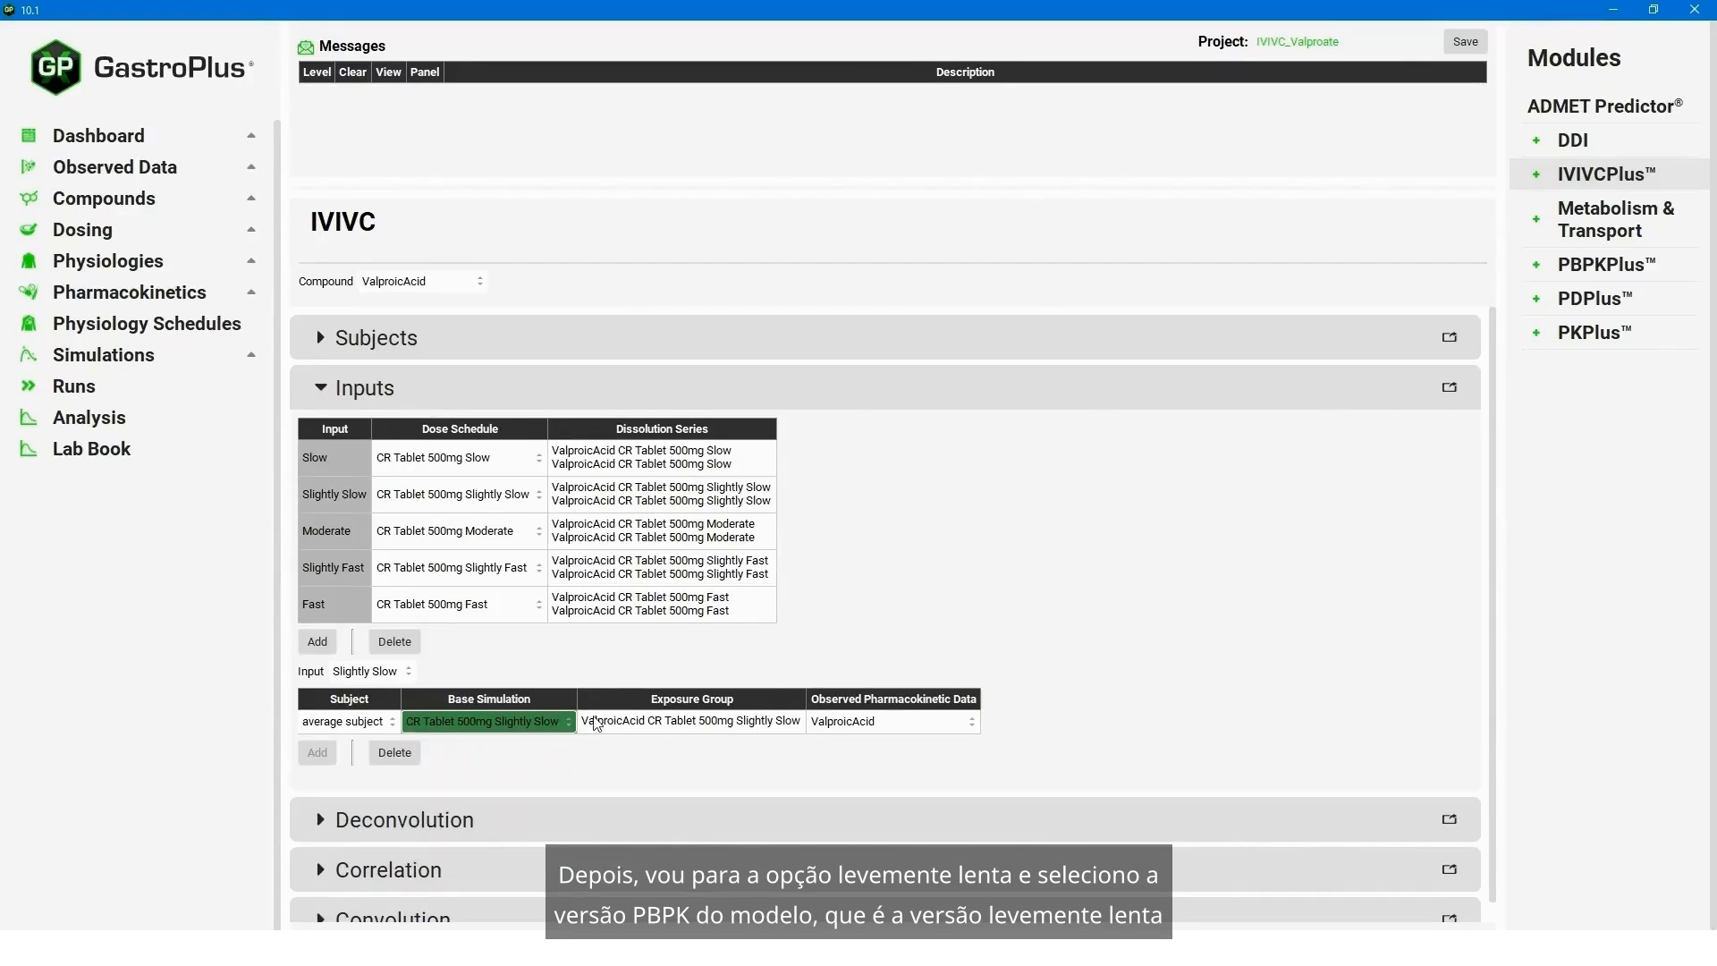
{"action": "left_click", "coordinate": [407, 672]}
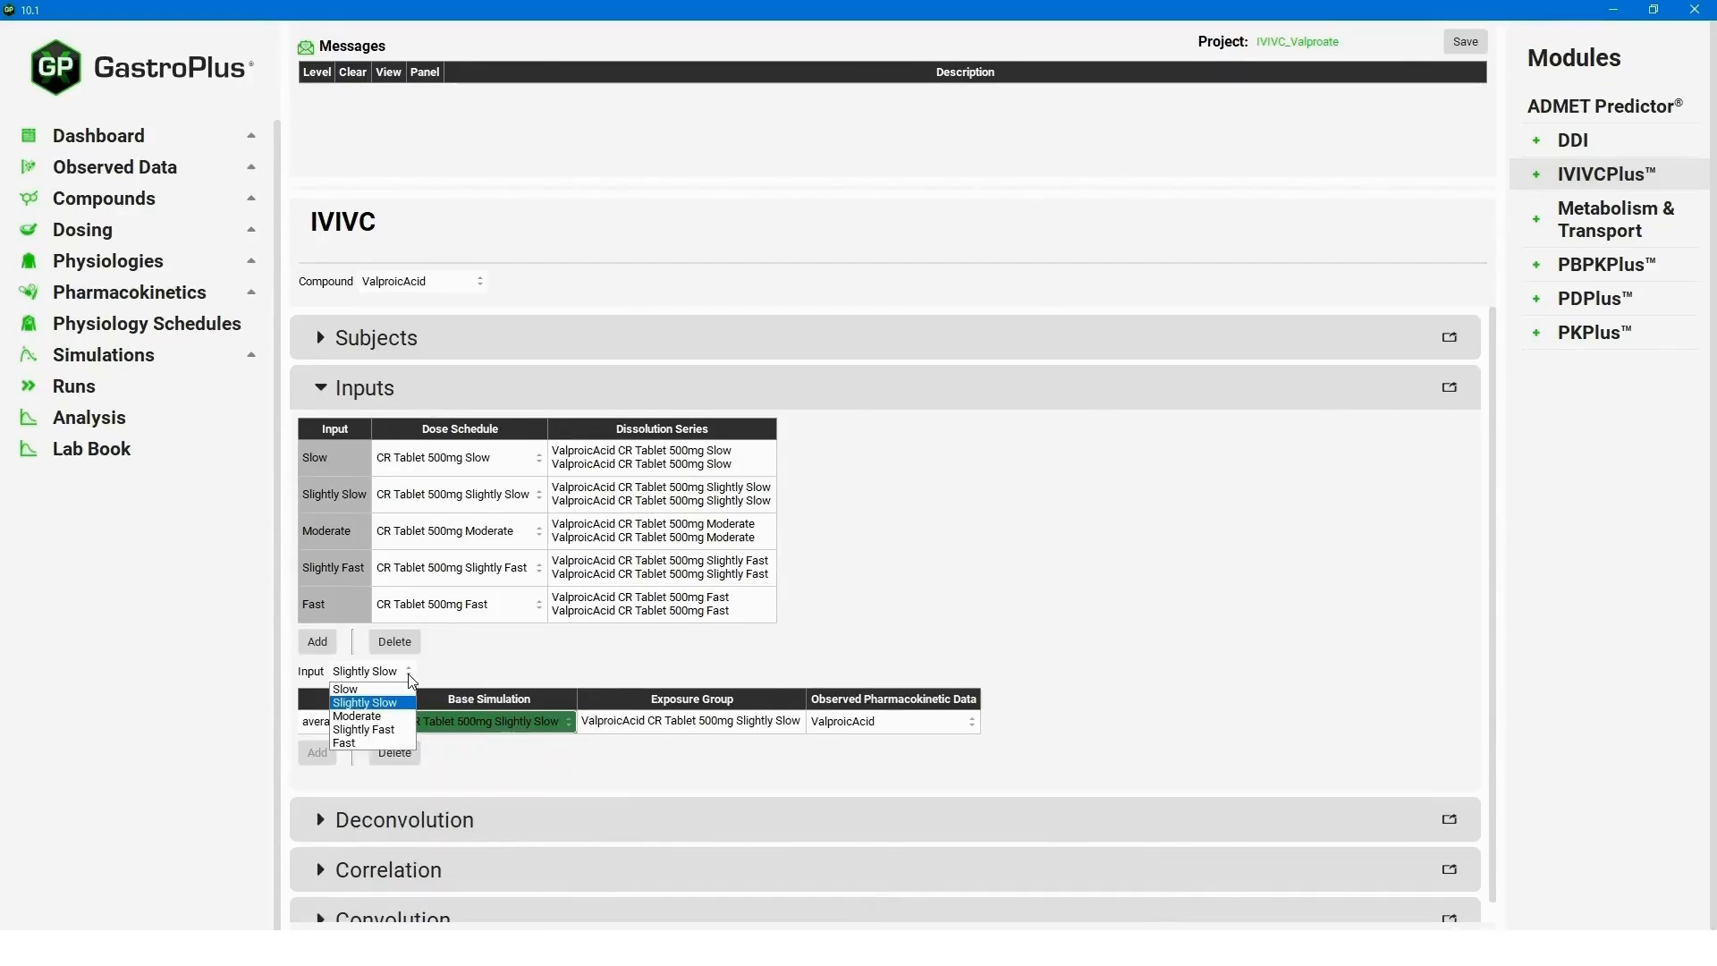
{"action": "left_click", "coordinate": [392, 717]}
{"action": "left_click", "coordinate": [589, 724]}
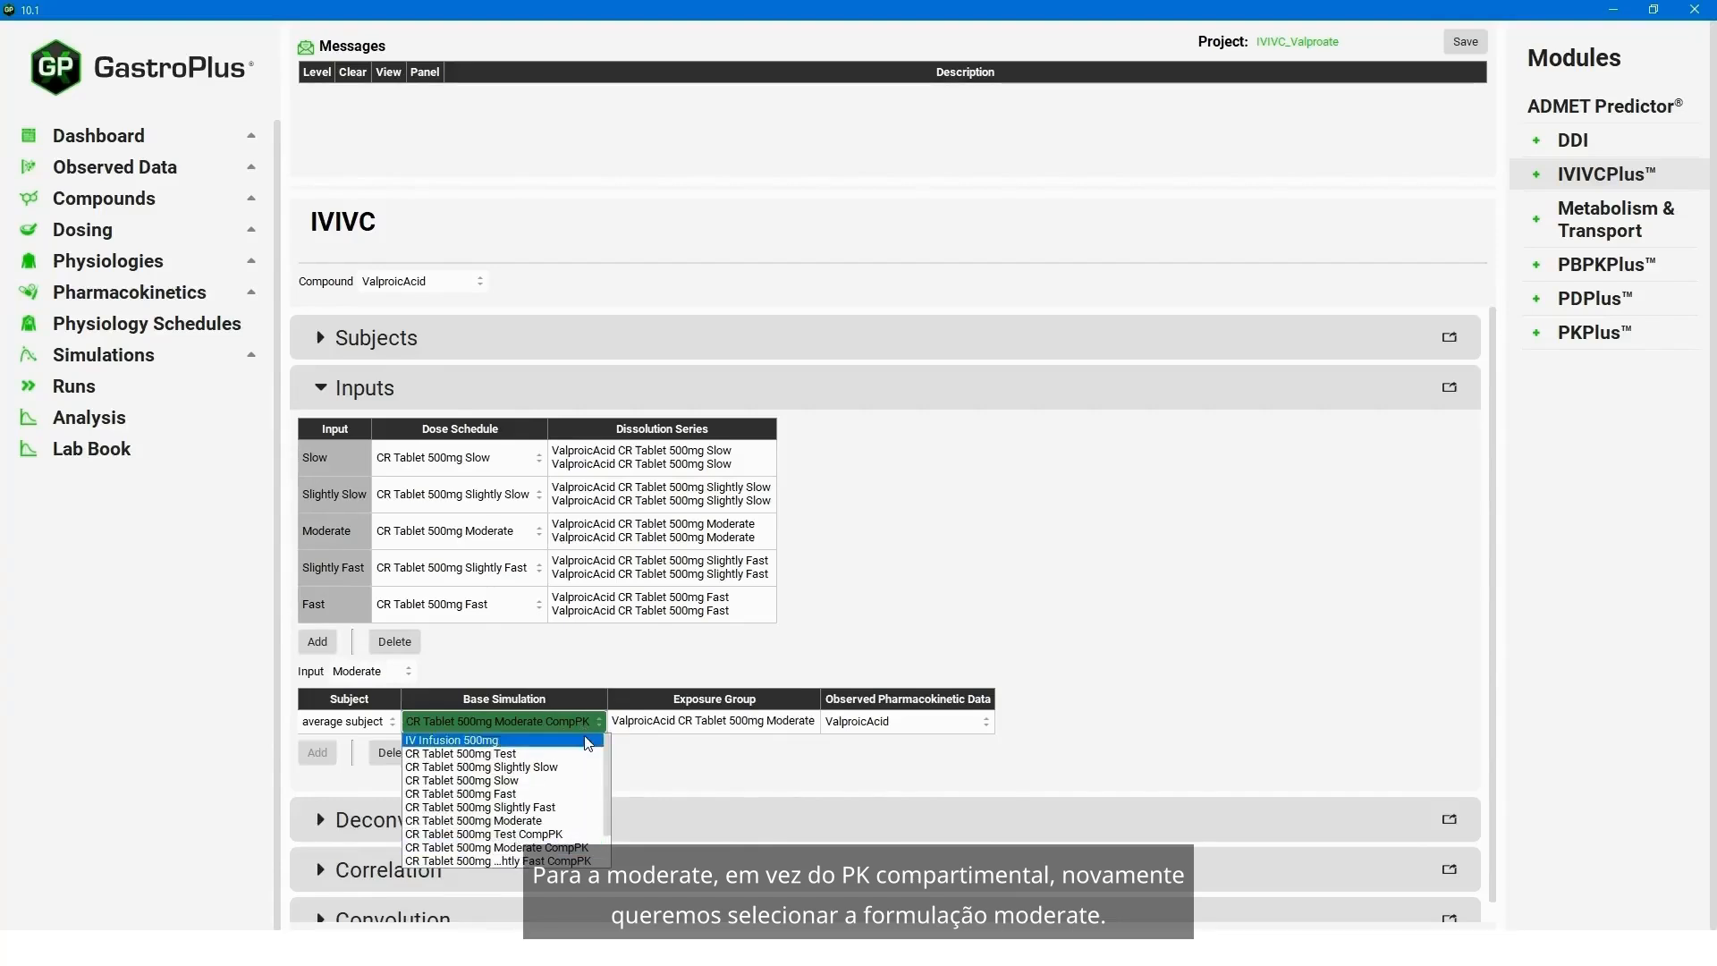
{"action": "left_click", "coordinate": [534, 818]}
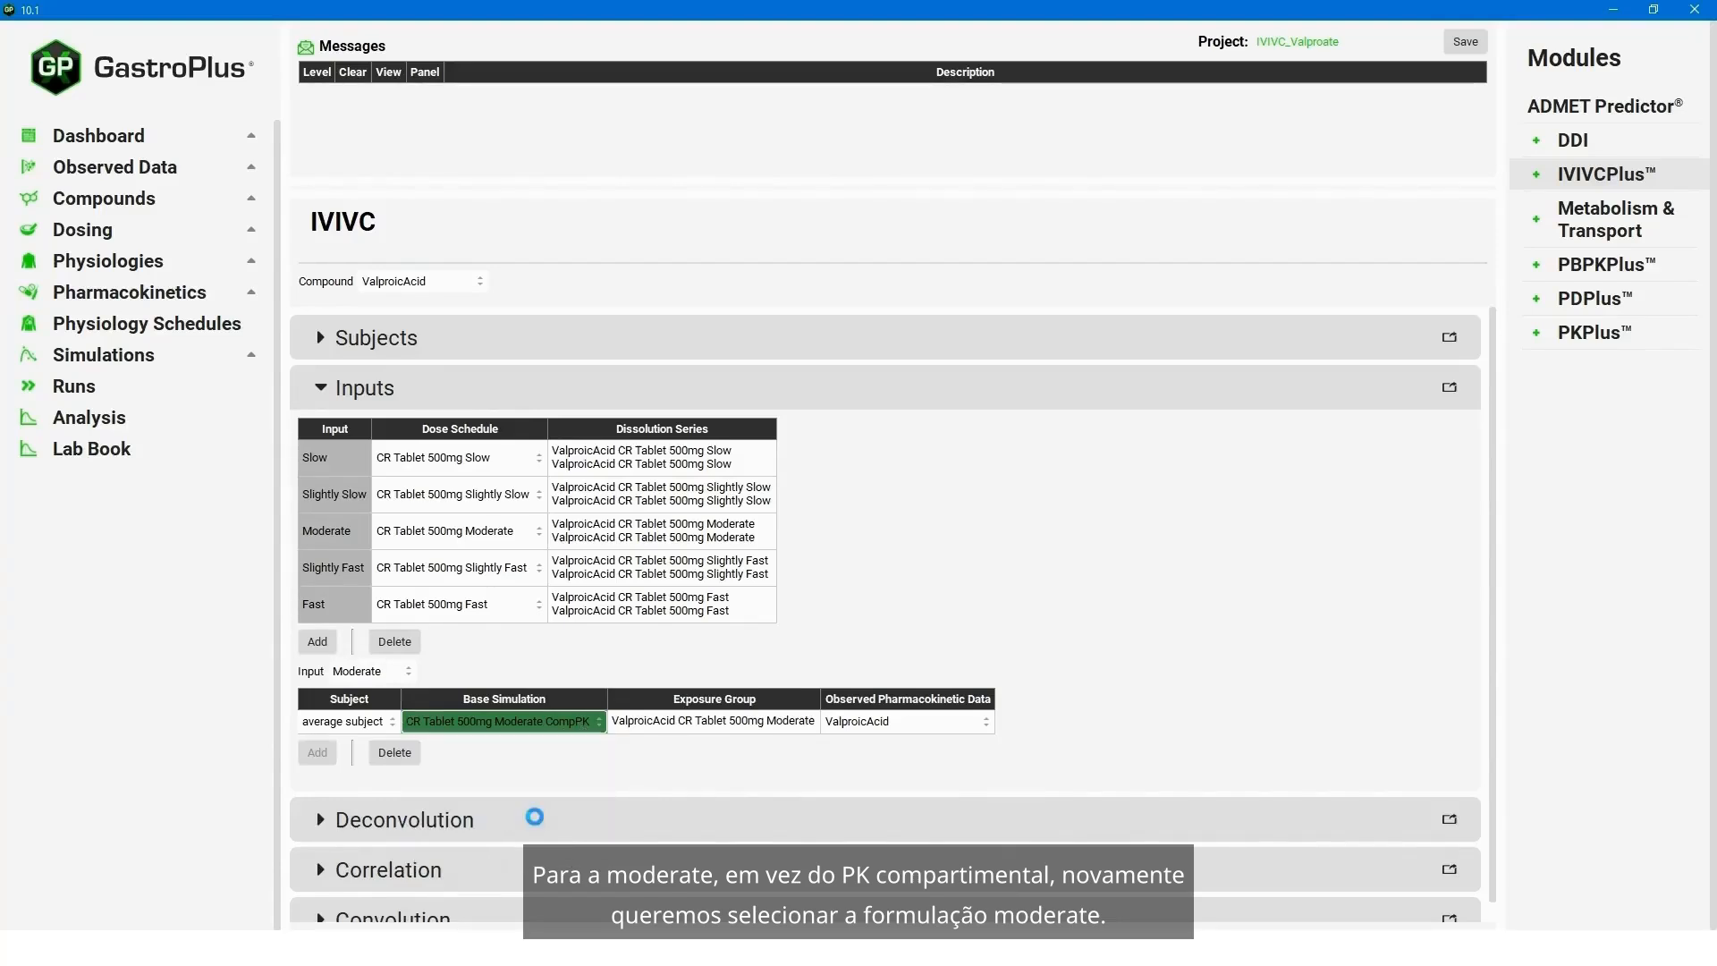
- Set the base simulation to CR Tablet 500mg Slightly Fast for the Slightly Fast input and CR Tablet 500mg Fast for the Fast input
{"action": "left_click", "coordinate": [407, 672]}
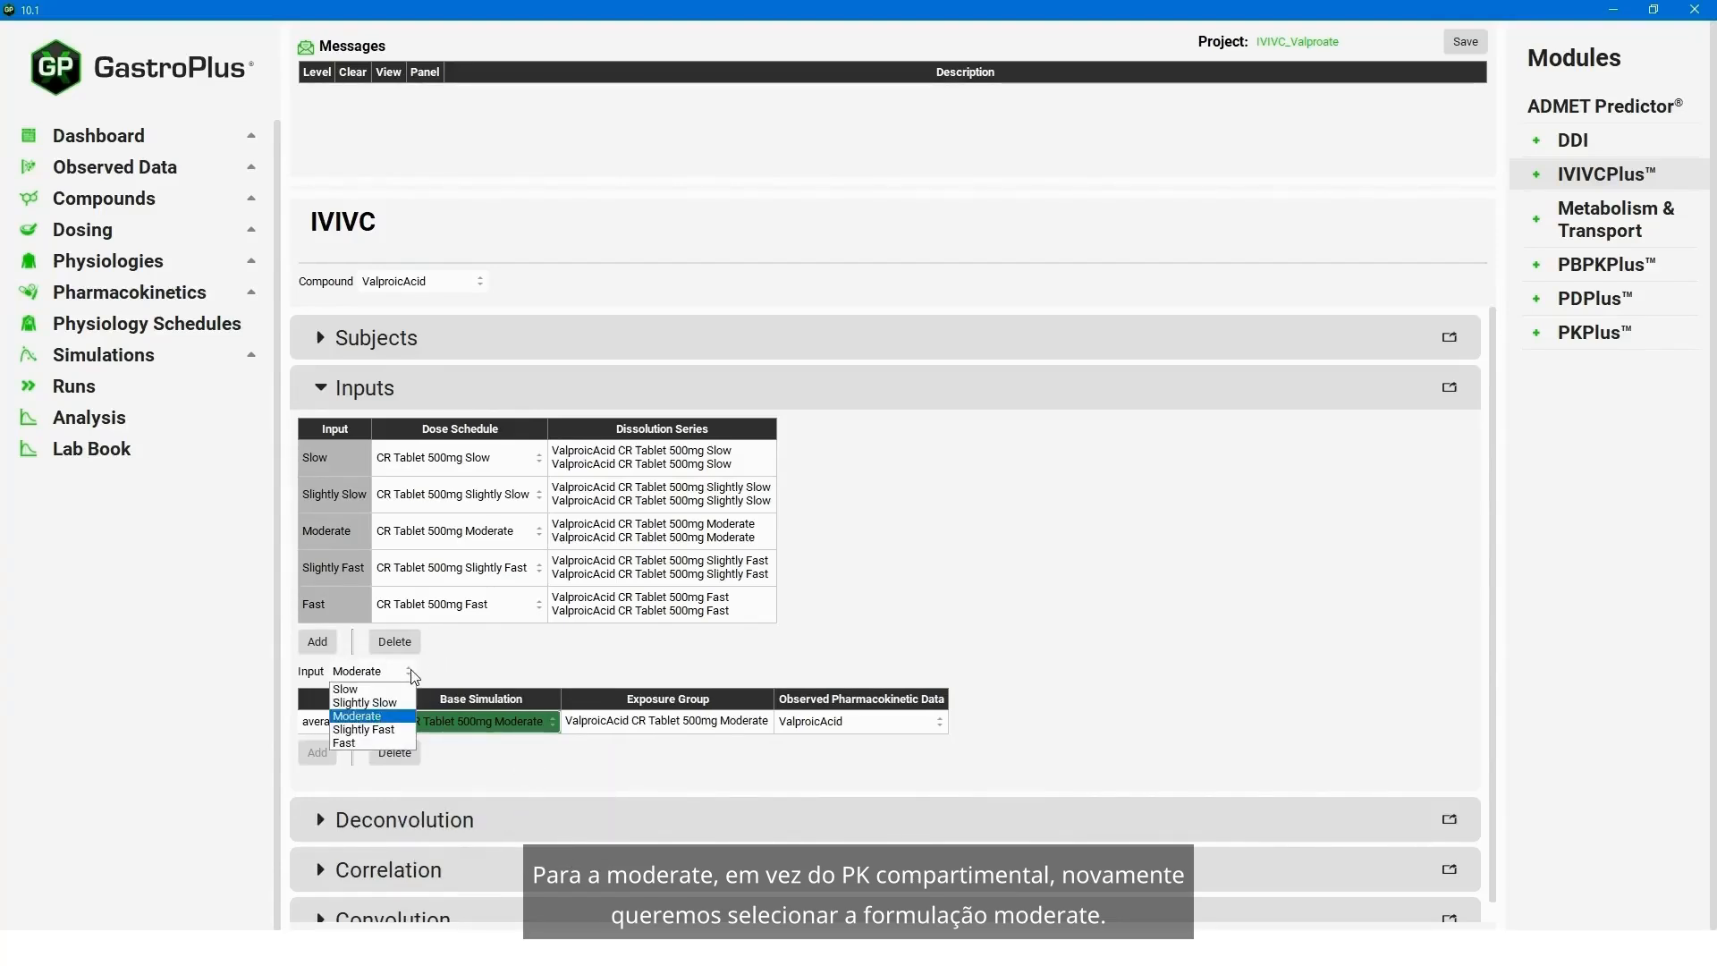
{"action": "left_click", "coordinate": [392, 729]}
{"action": "left_click", "coordinate": [582, 727]}
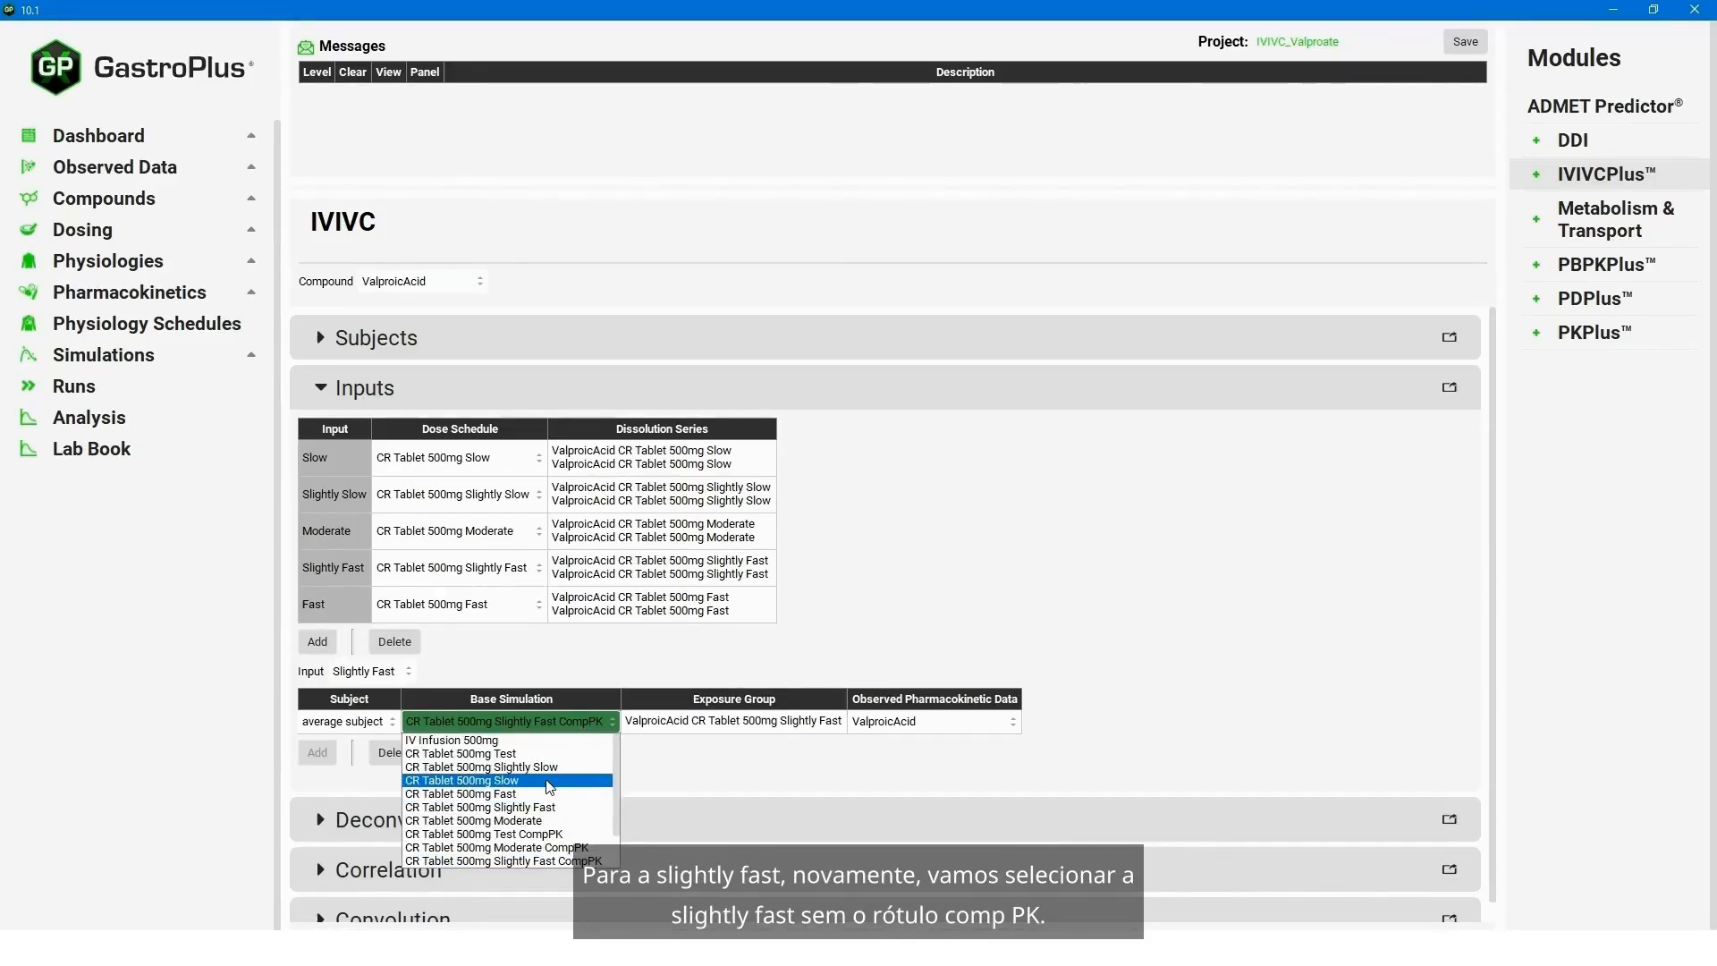
{"action": "left_click", "coordinate": [545, 807]}
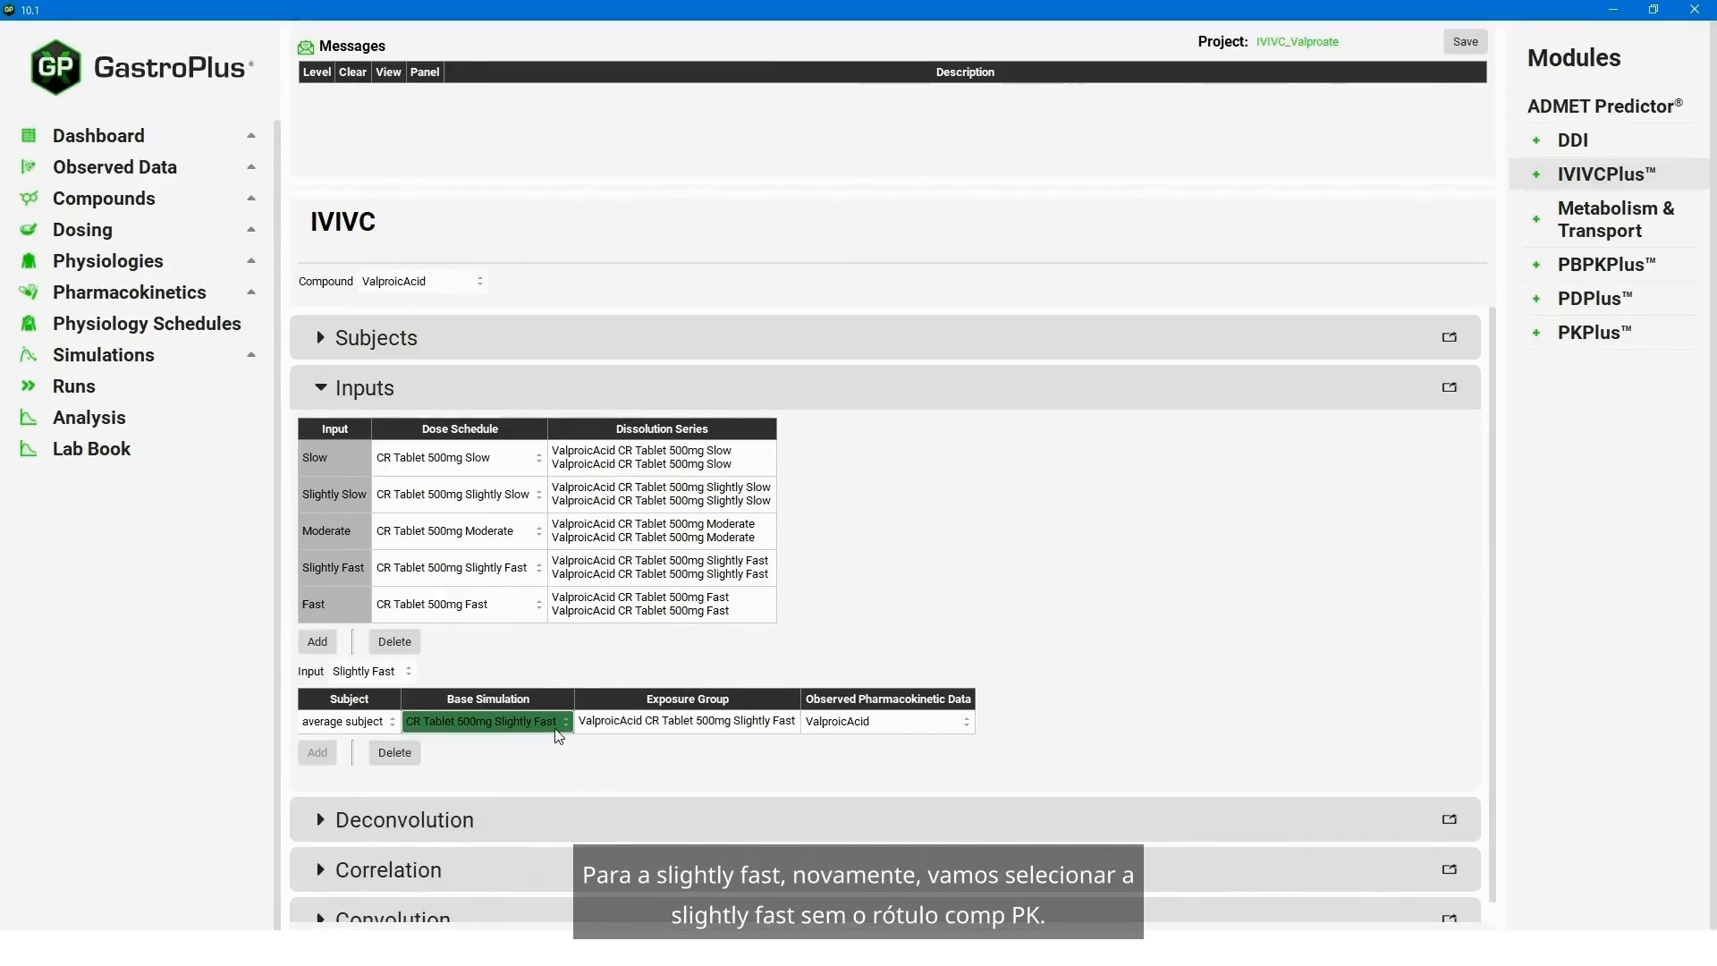
{"action": "left_click", "coordinate": [390, 672]}
{"action": "left_click", "coordinate": [374, 750]}
{"action": "left_click", "coordinate": [552, 726]}
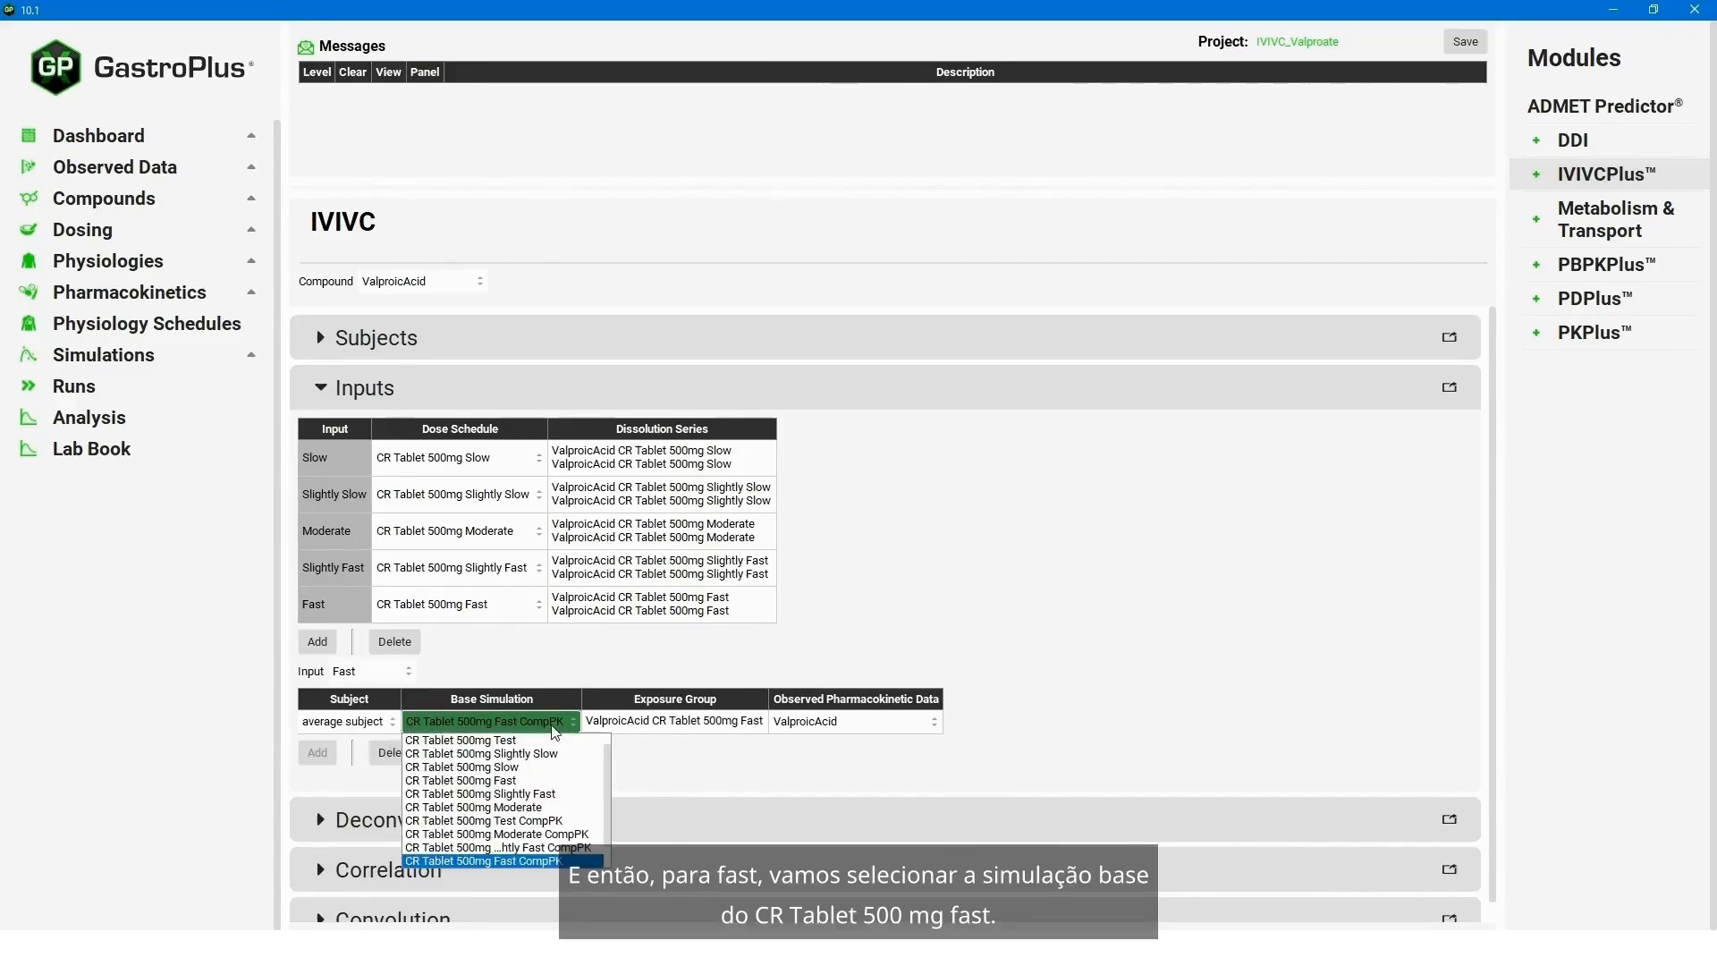
{"action": "left_click", "coordinate": [510, 781]}
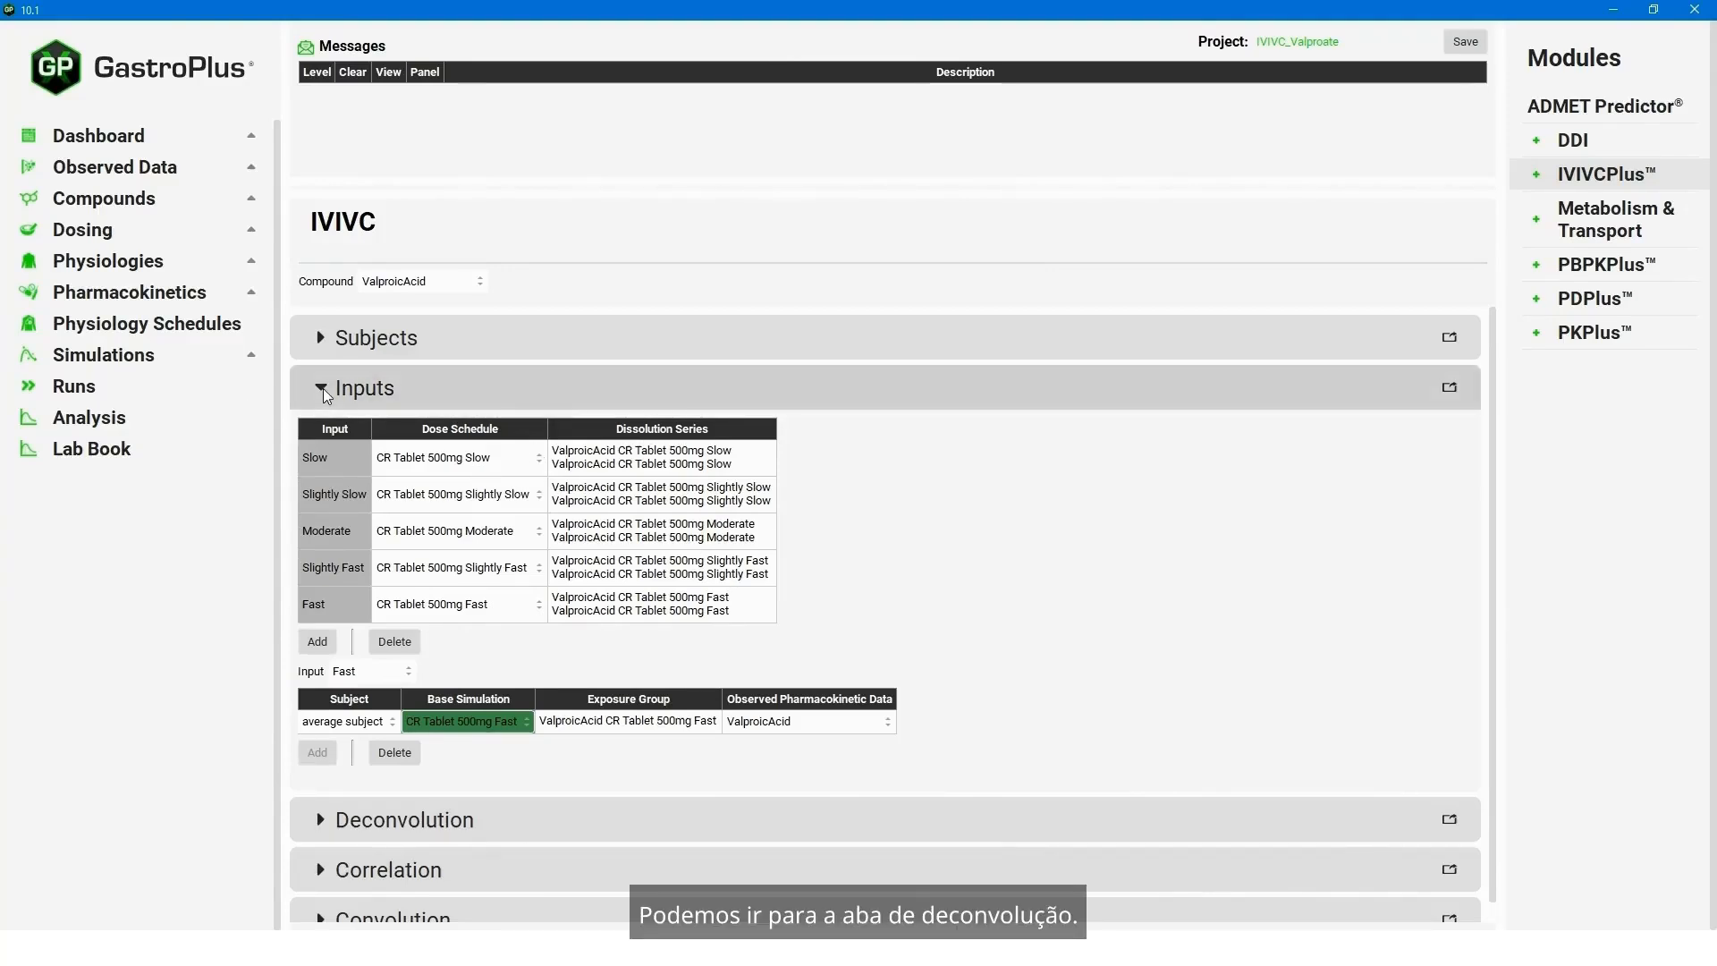
- Collapse Inputs, expand the Deconvolution section and set the deconvolution method to Mechanistic
{"action": "left_click", "coordinate": [449, 820]}
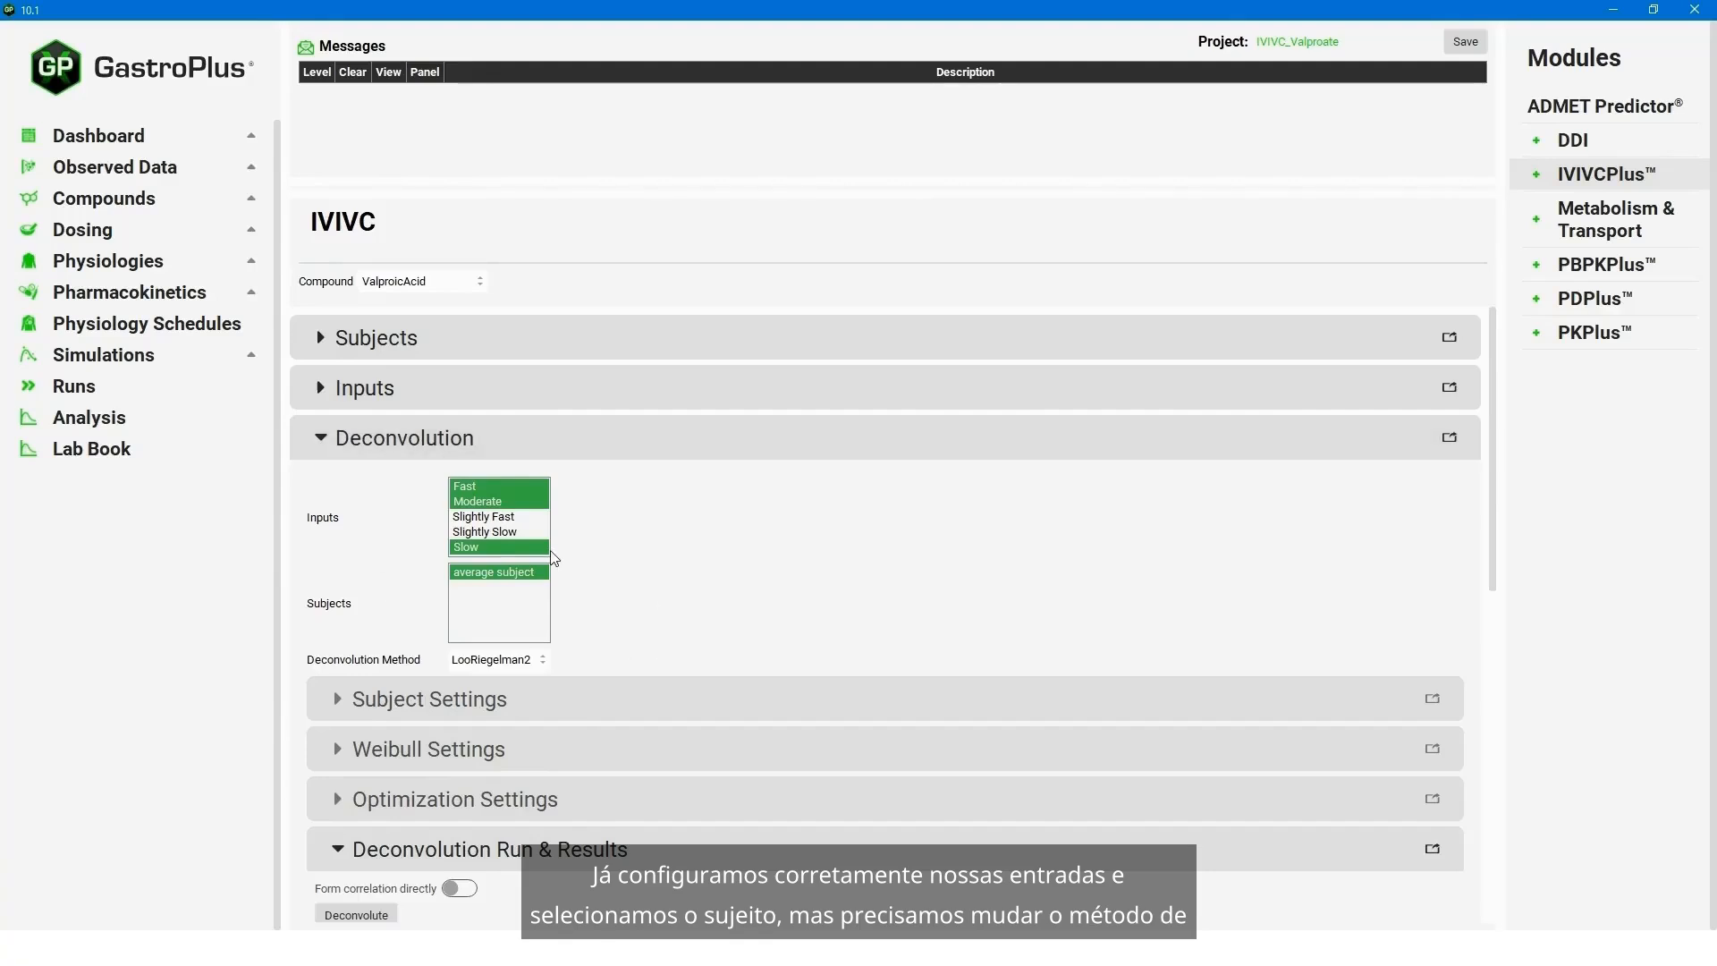
{"action": "left_click", "coordinate": [535, 663]}
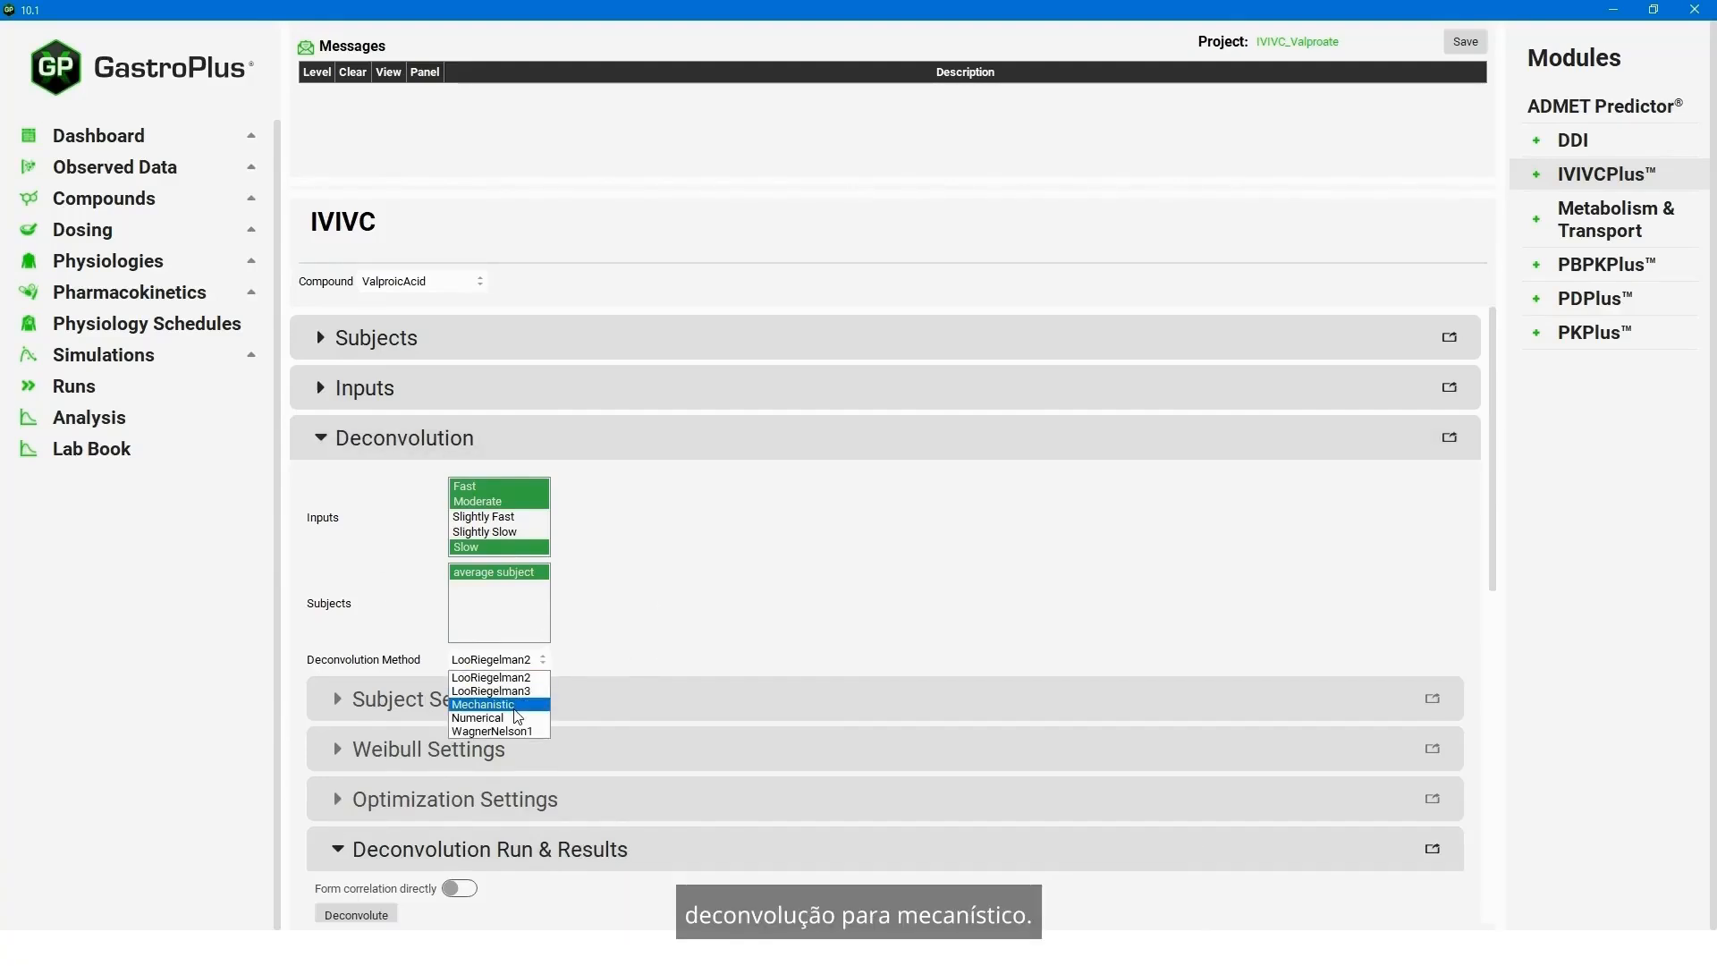
{"action": "left_click", "coordinate": [516, 705]}
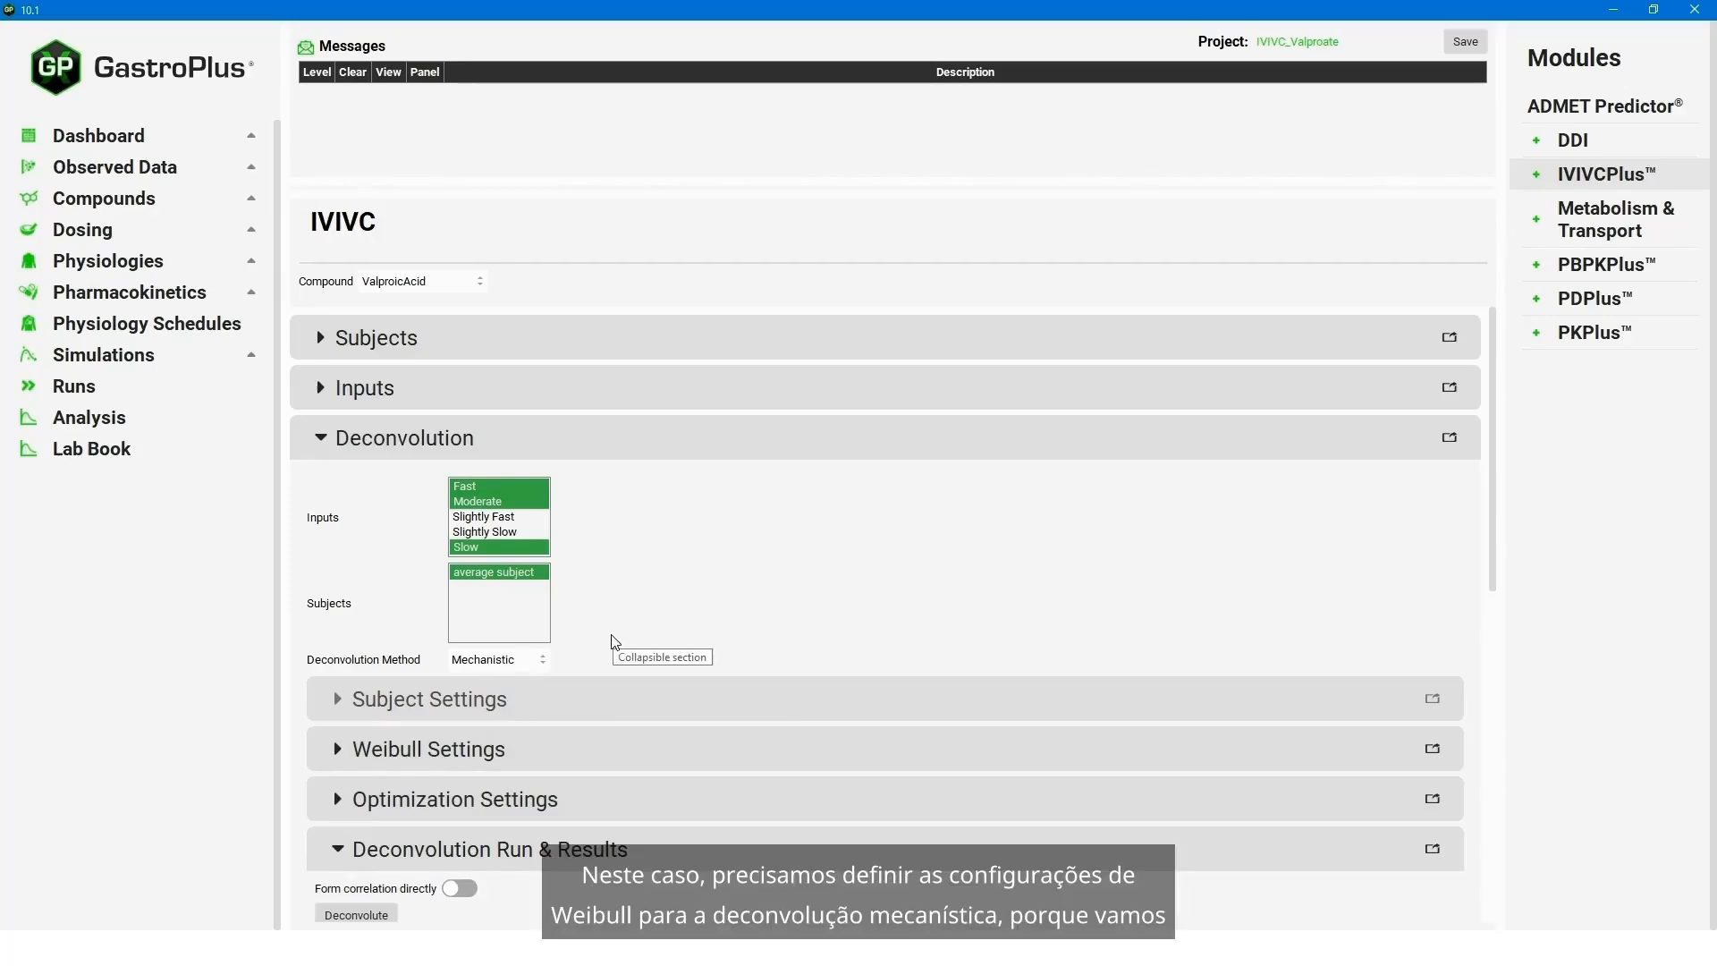
- In the Weibull settings, set the number of phases to 2 for each of the Fast, Moderate and Slow inputs
{"action": "left_click", "coordinate": [337, 750]}
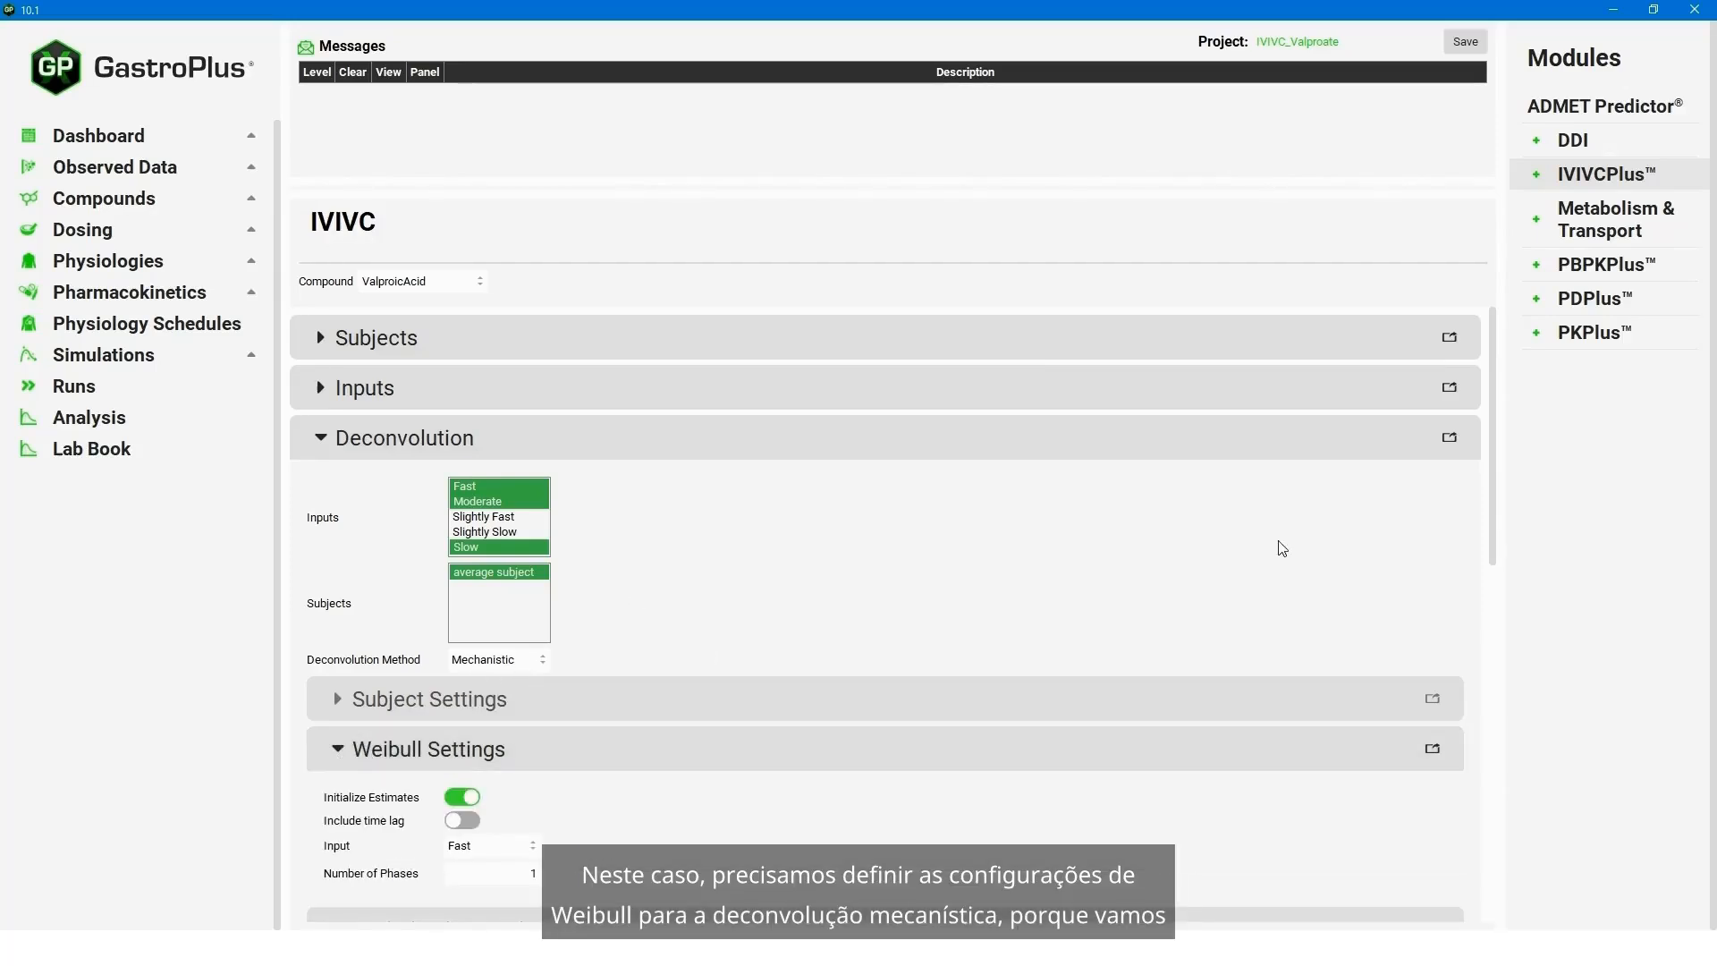
{"action": "scroll", "coordinate": [1485, 518], "scroll_direction": "down", "scroll_amount": 3}
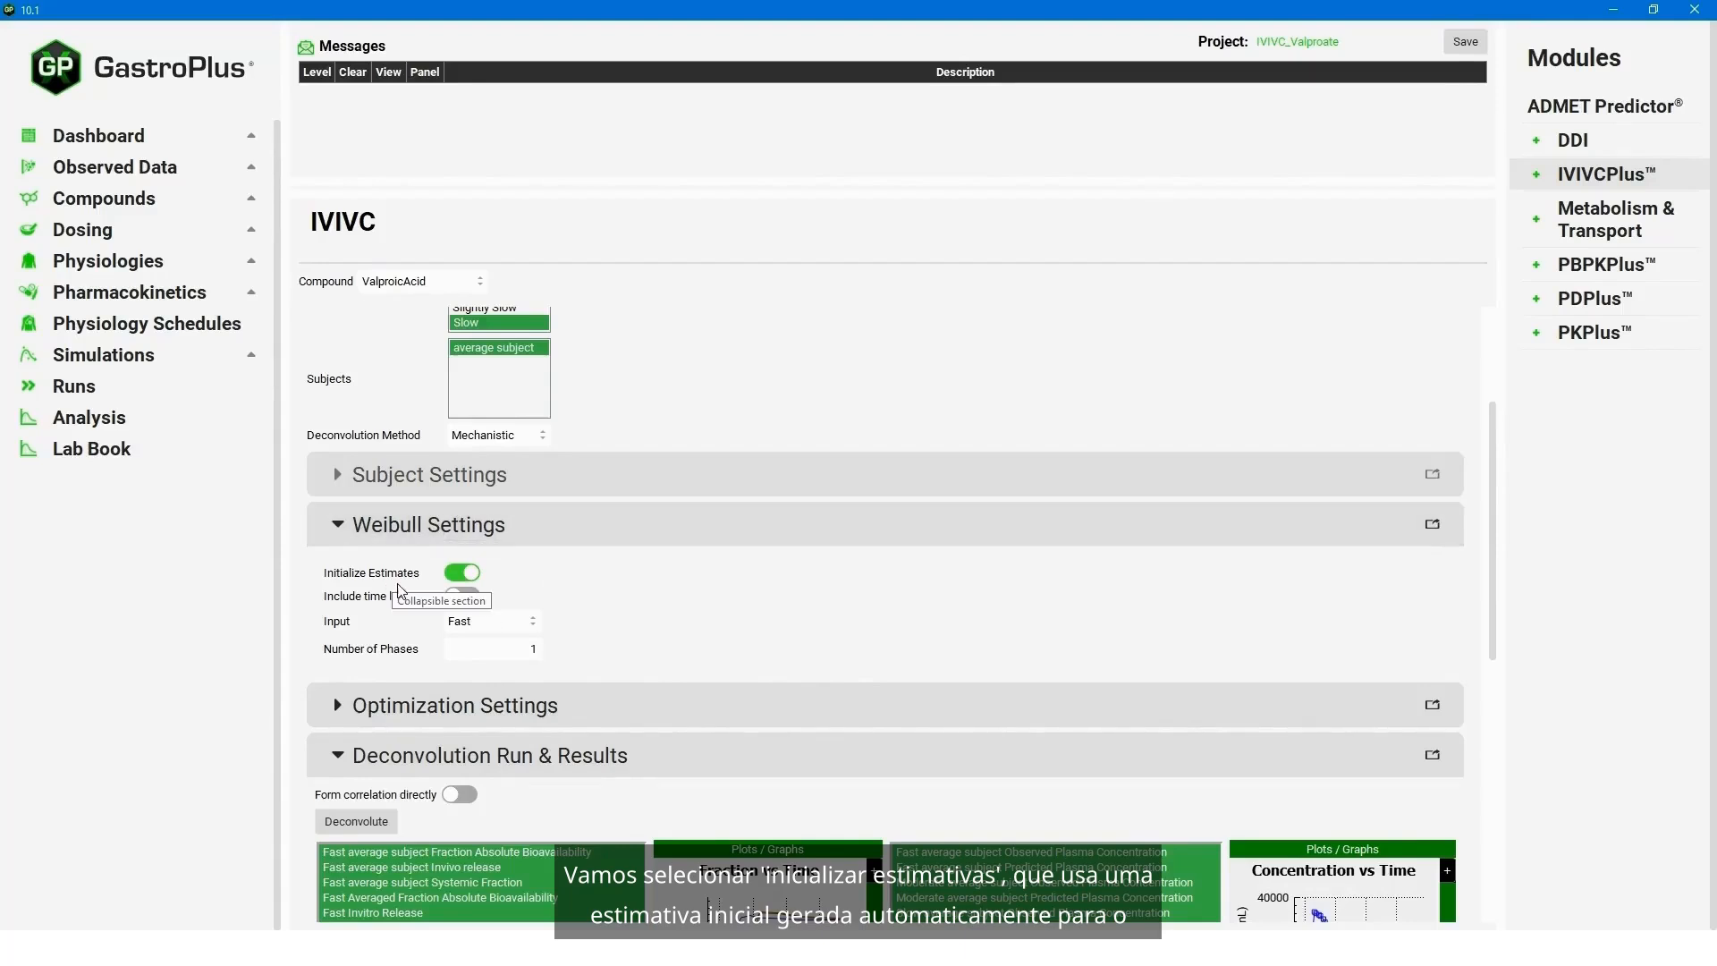
{"action": "double_click", "coordinate": [533, 648]}
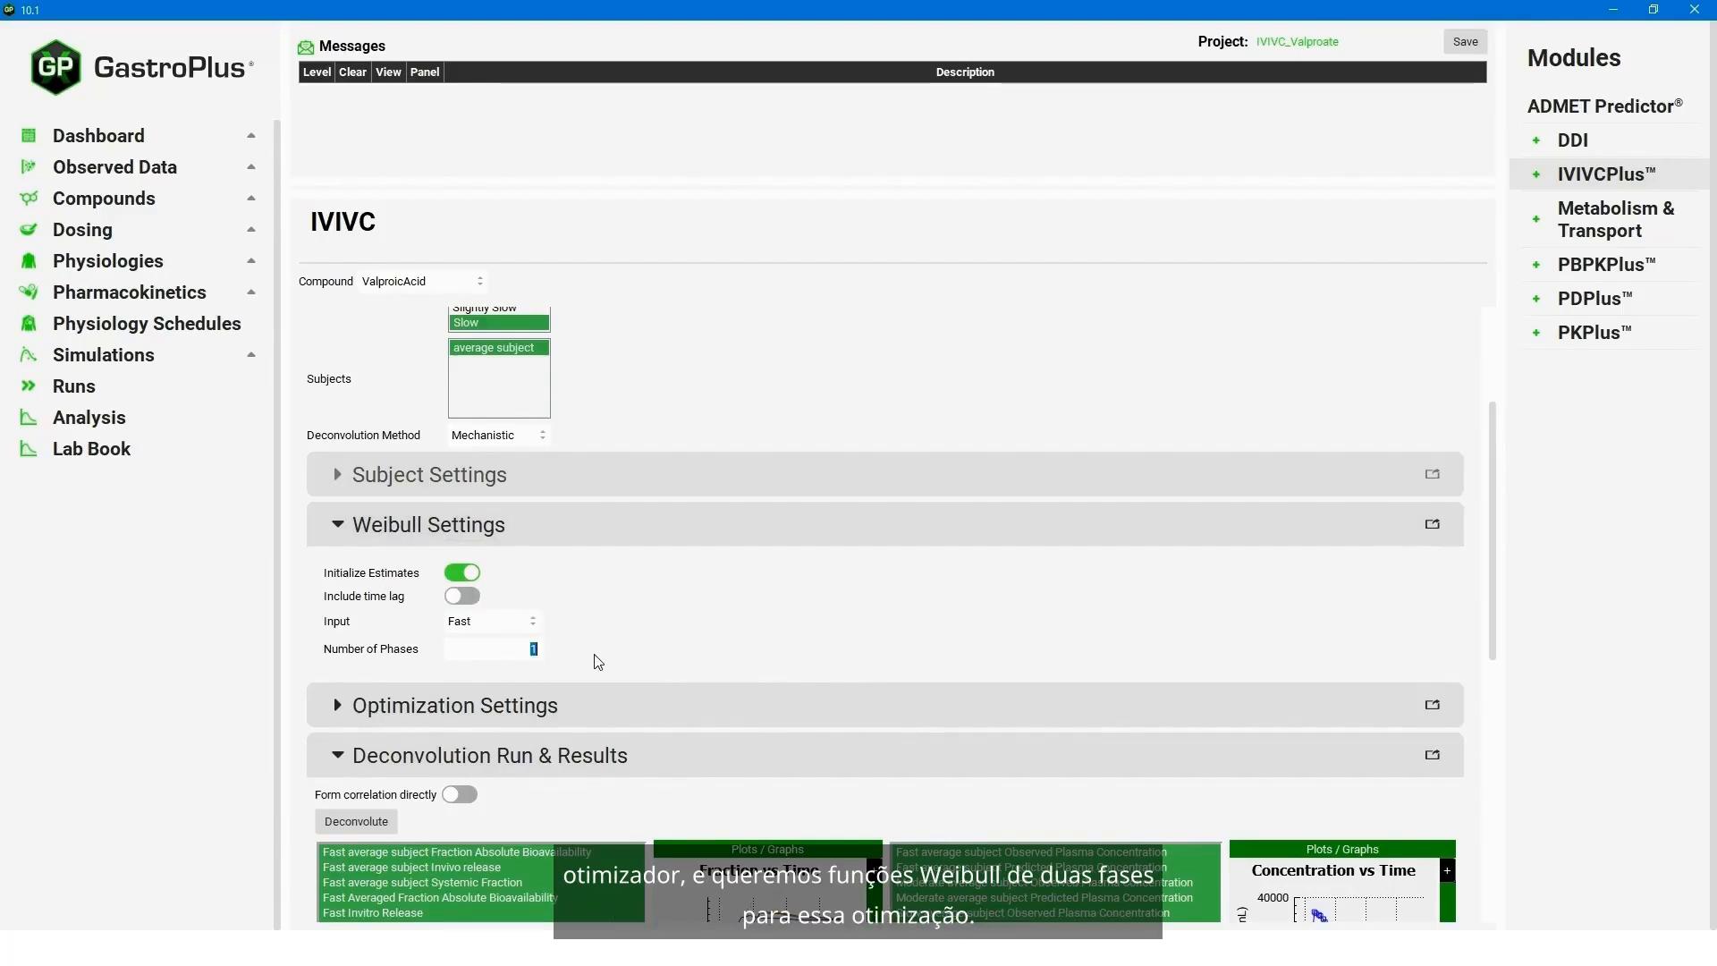
{"action": "type", "text": "2"}
{"action": "left_click", "coordinate": [524, 623]}
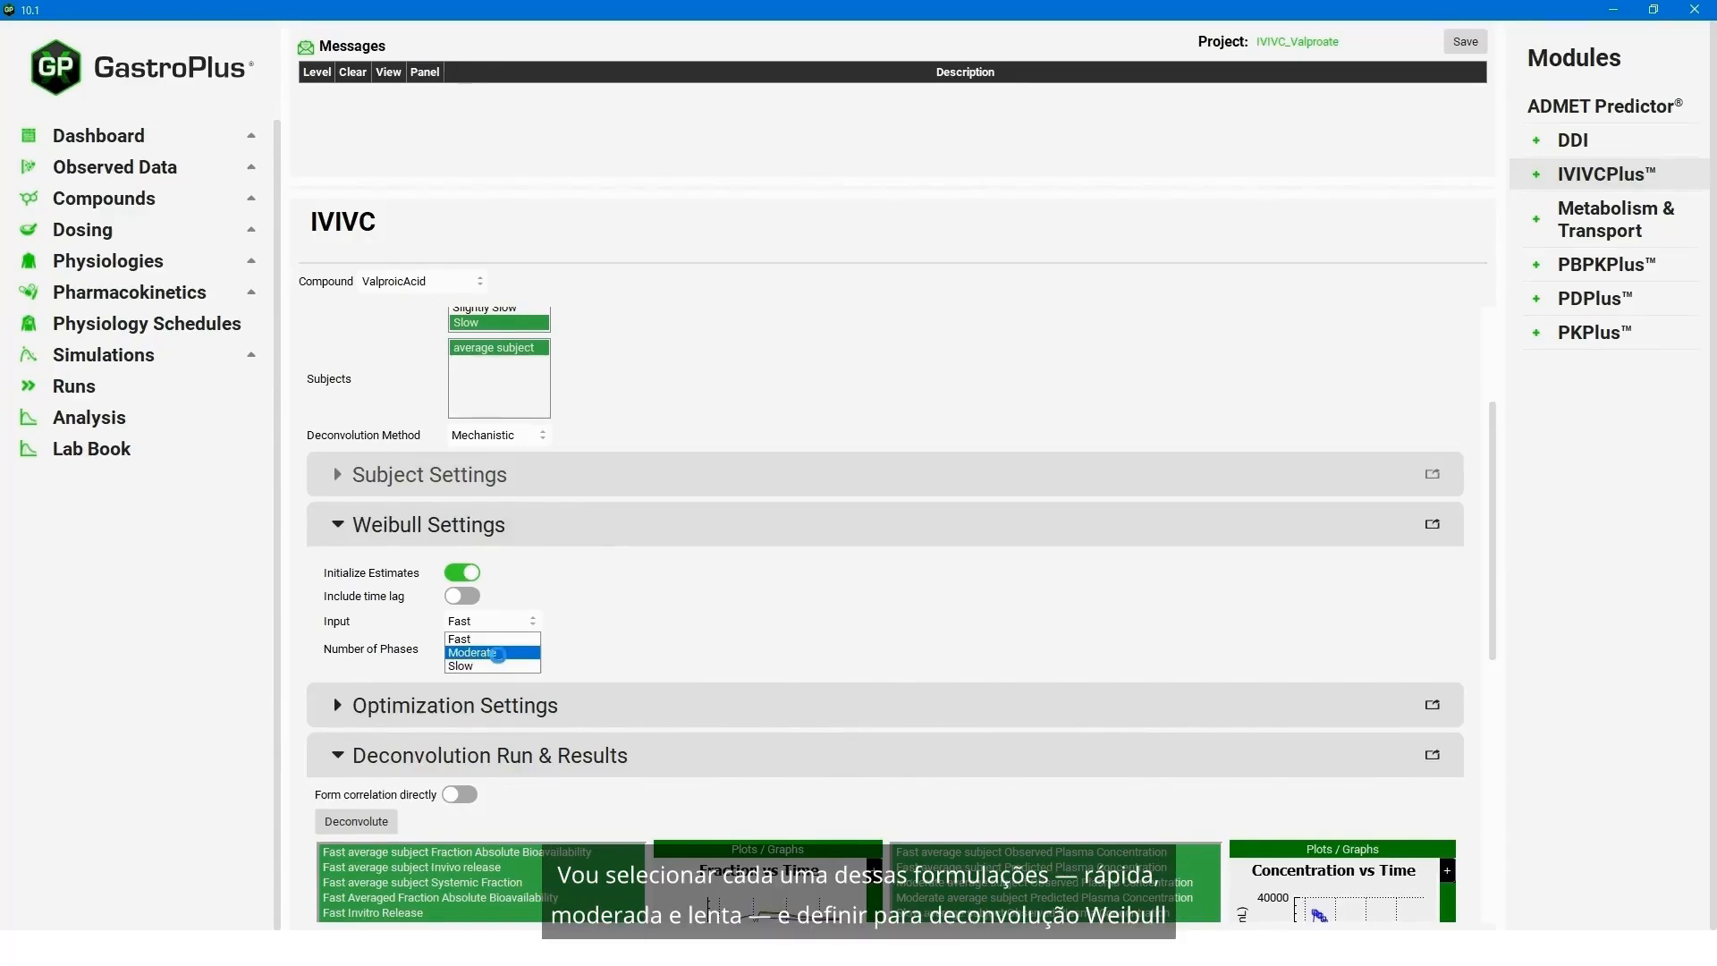
{"action": "left_click", "coordinate": [490, 655]}
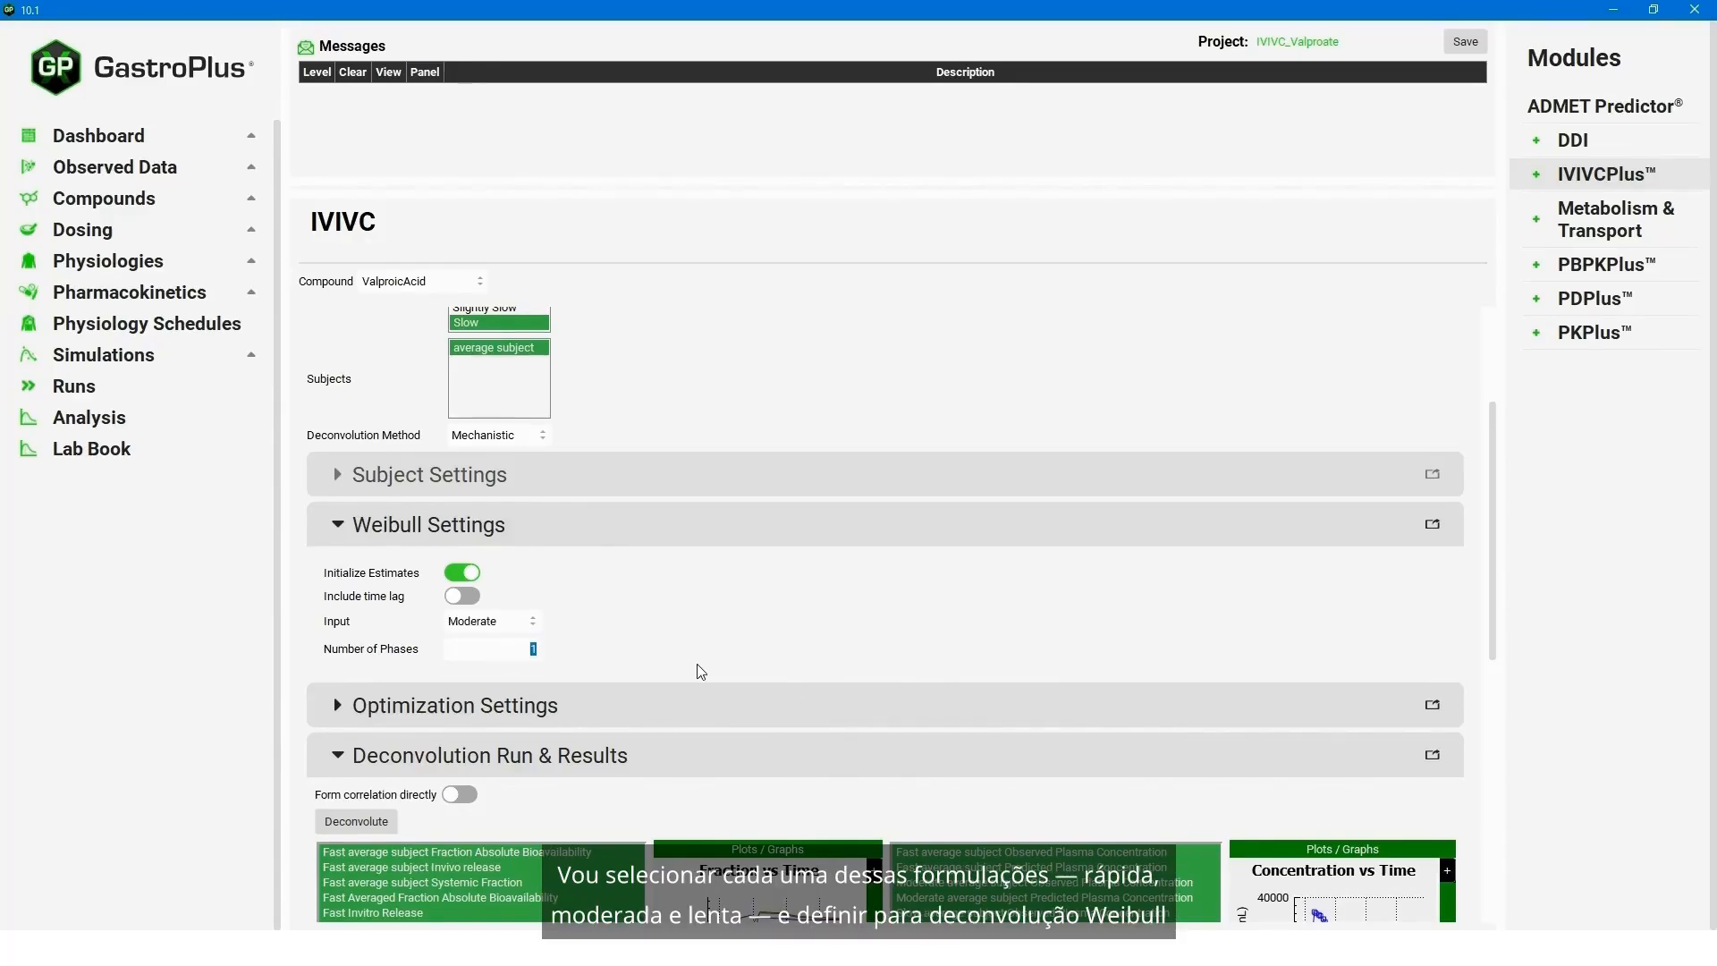
{"action": "type", "text": "2"}
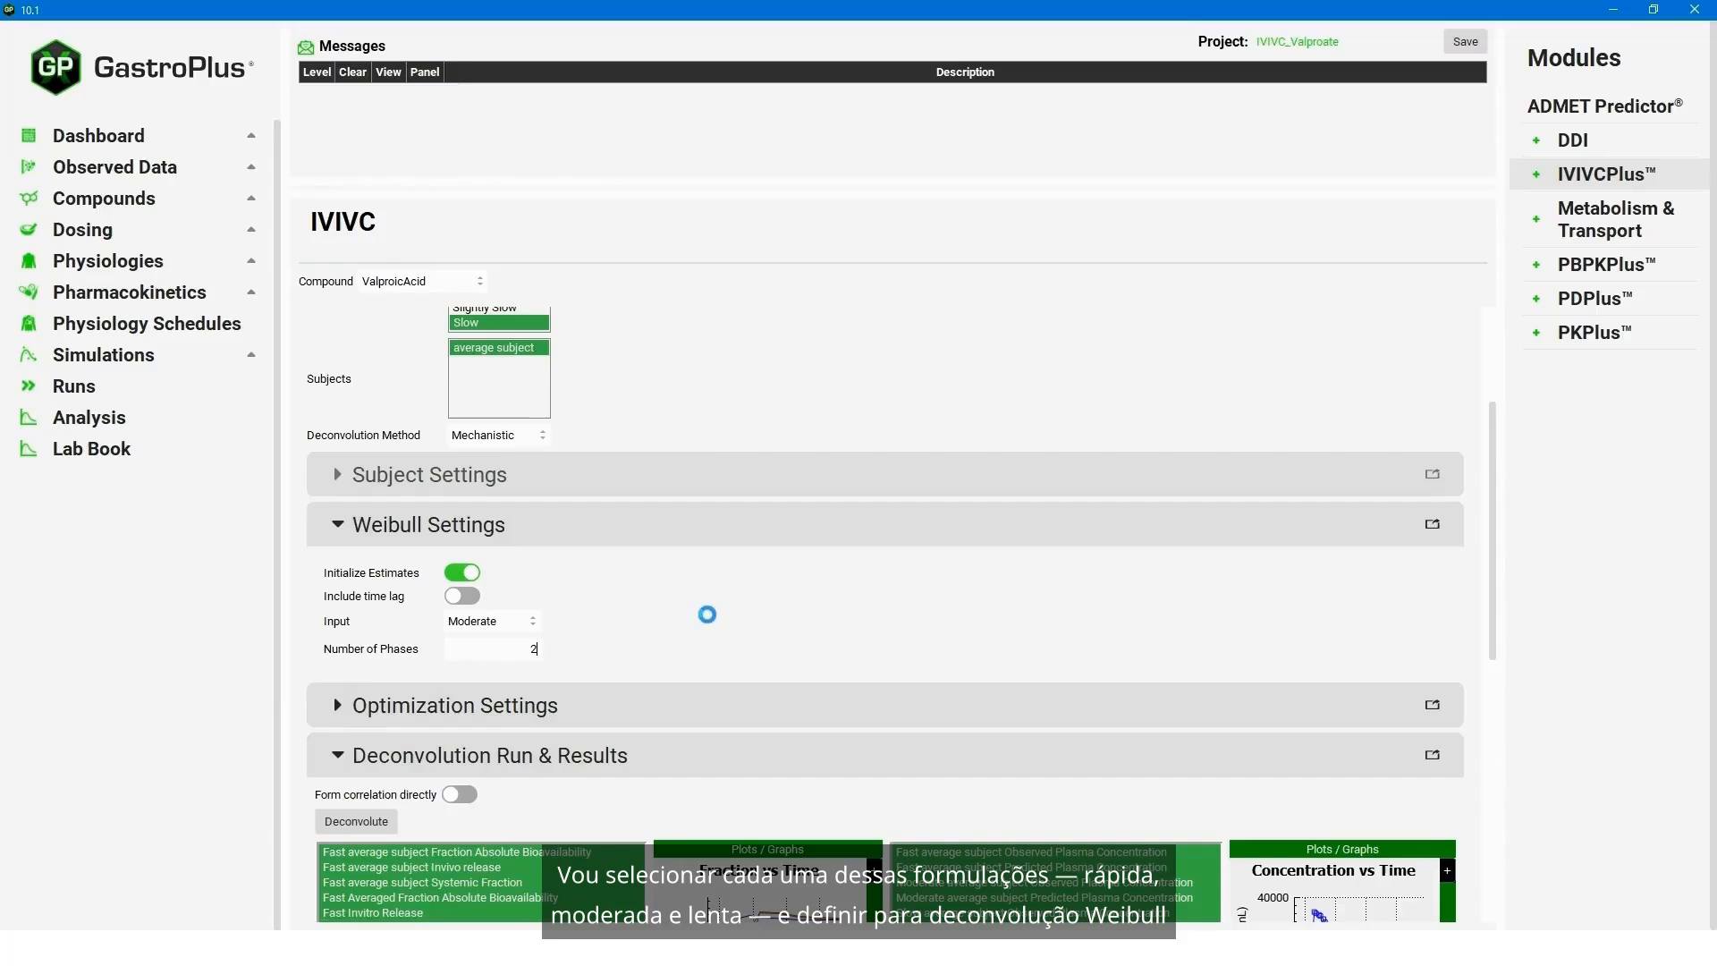
{"action": "left_click", "coordinate": [528, 626]}
{"action": "left_click", "coordinate": [483, 660]}
{"action": "type", "text": "2"}
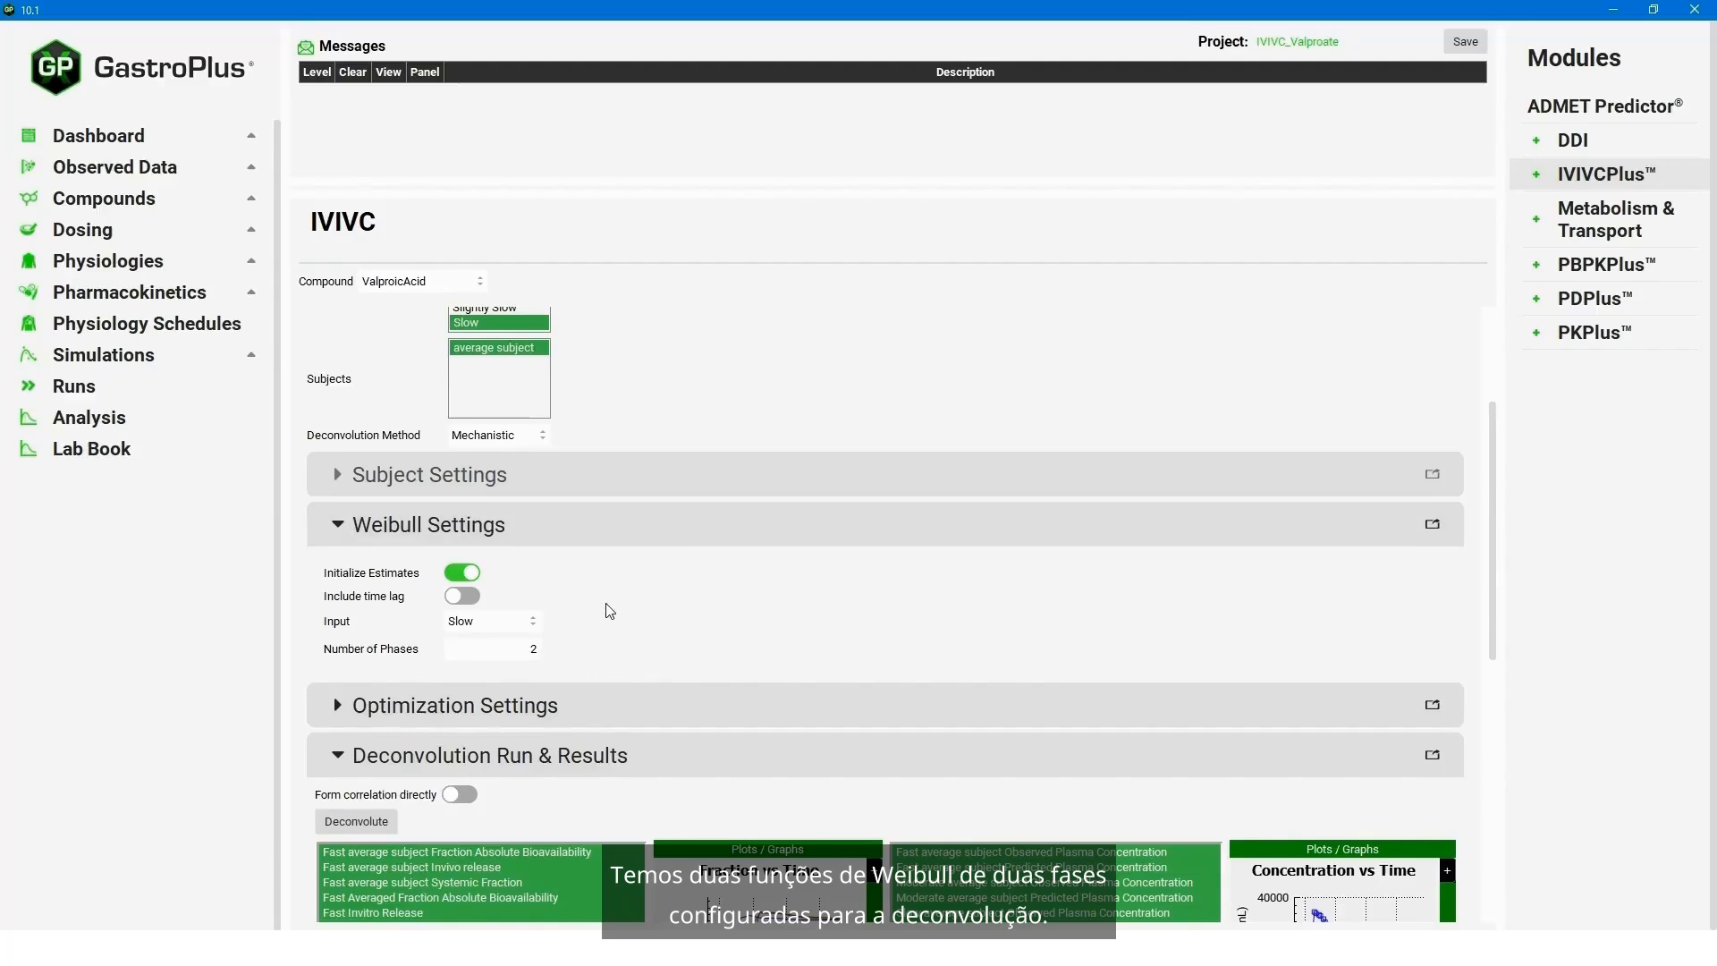
- Make sure Venous Return is the plasma concentration objective in the optimization settings, and run the mechanistic deconvolution
{"action": "left_click", "coordinate": [335, 715]}
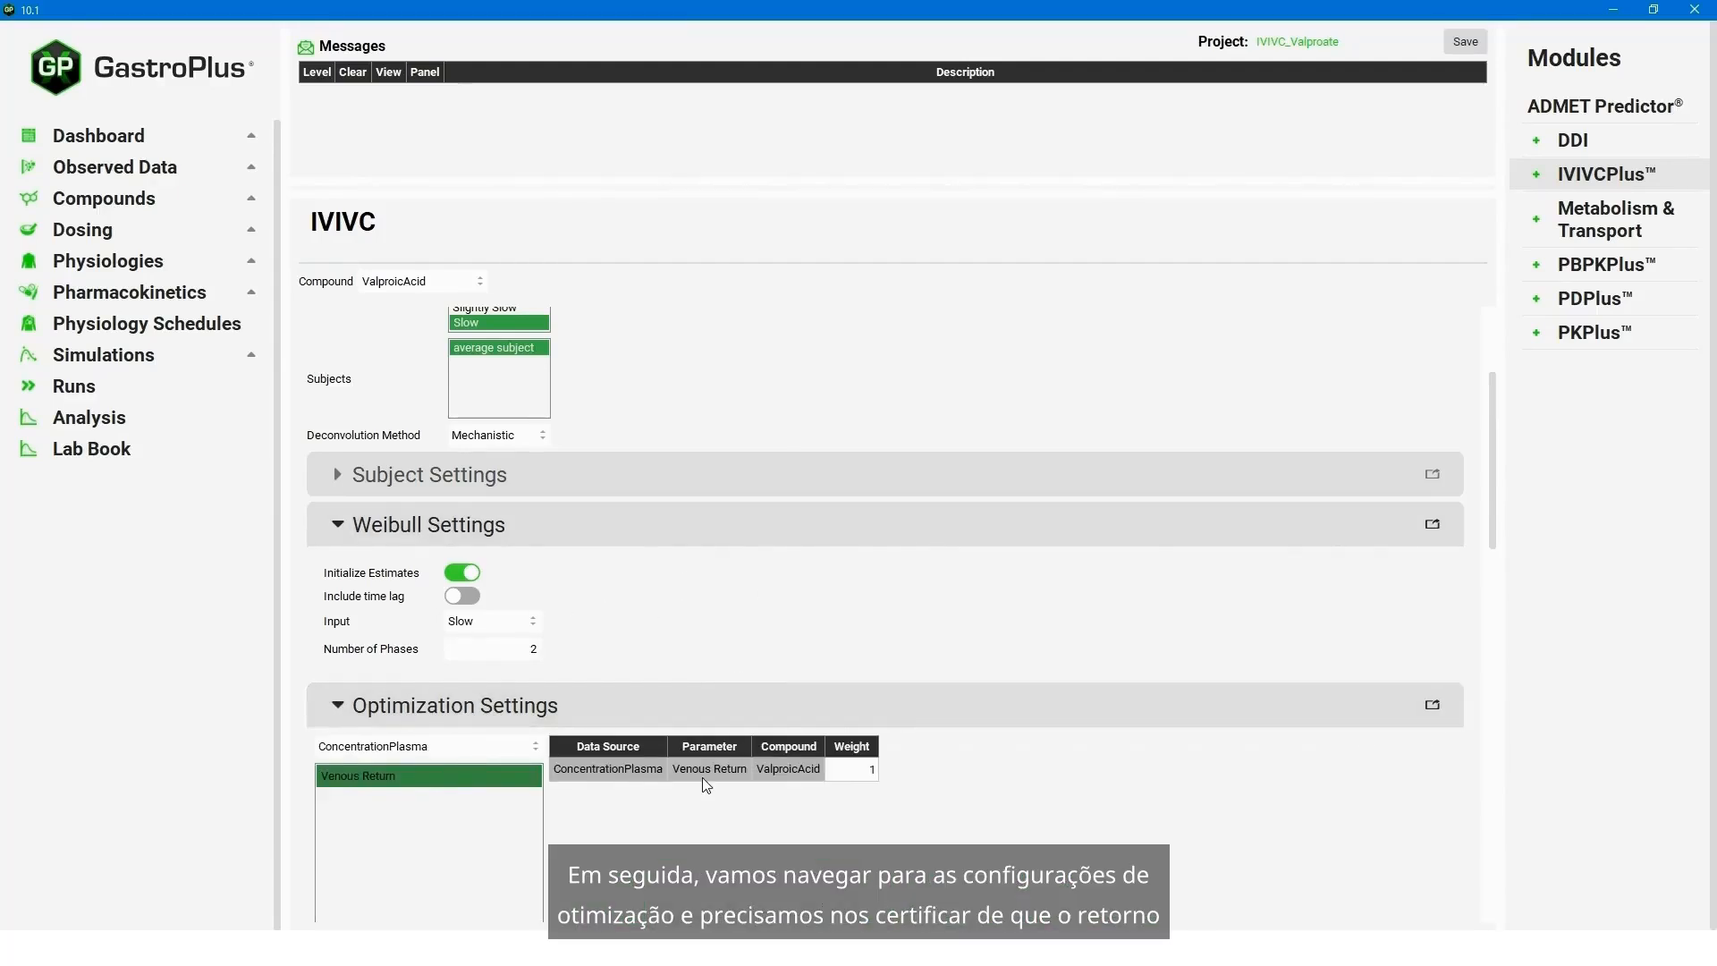
{"action": "left_click", "coordinate": [388, 778]}
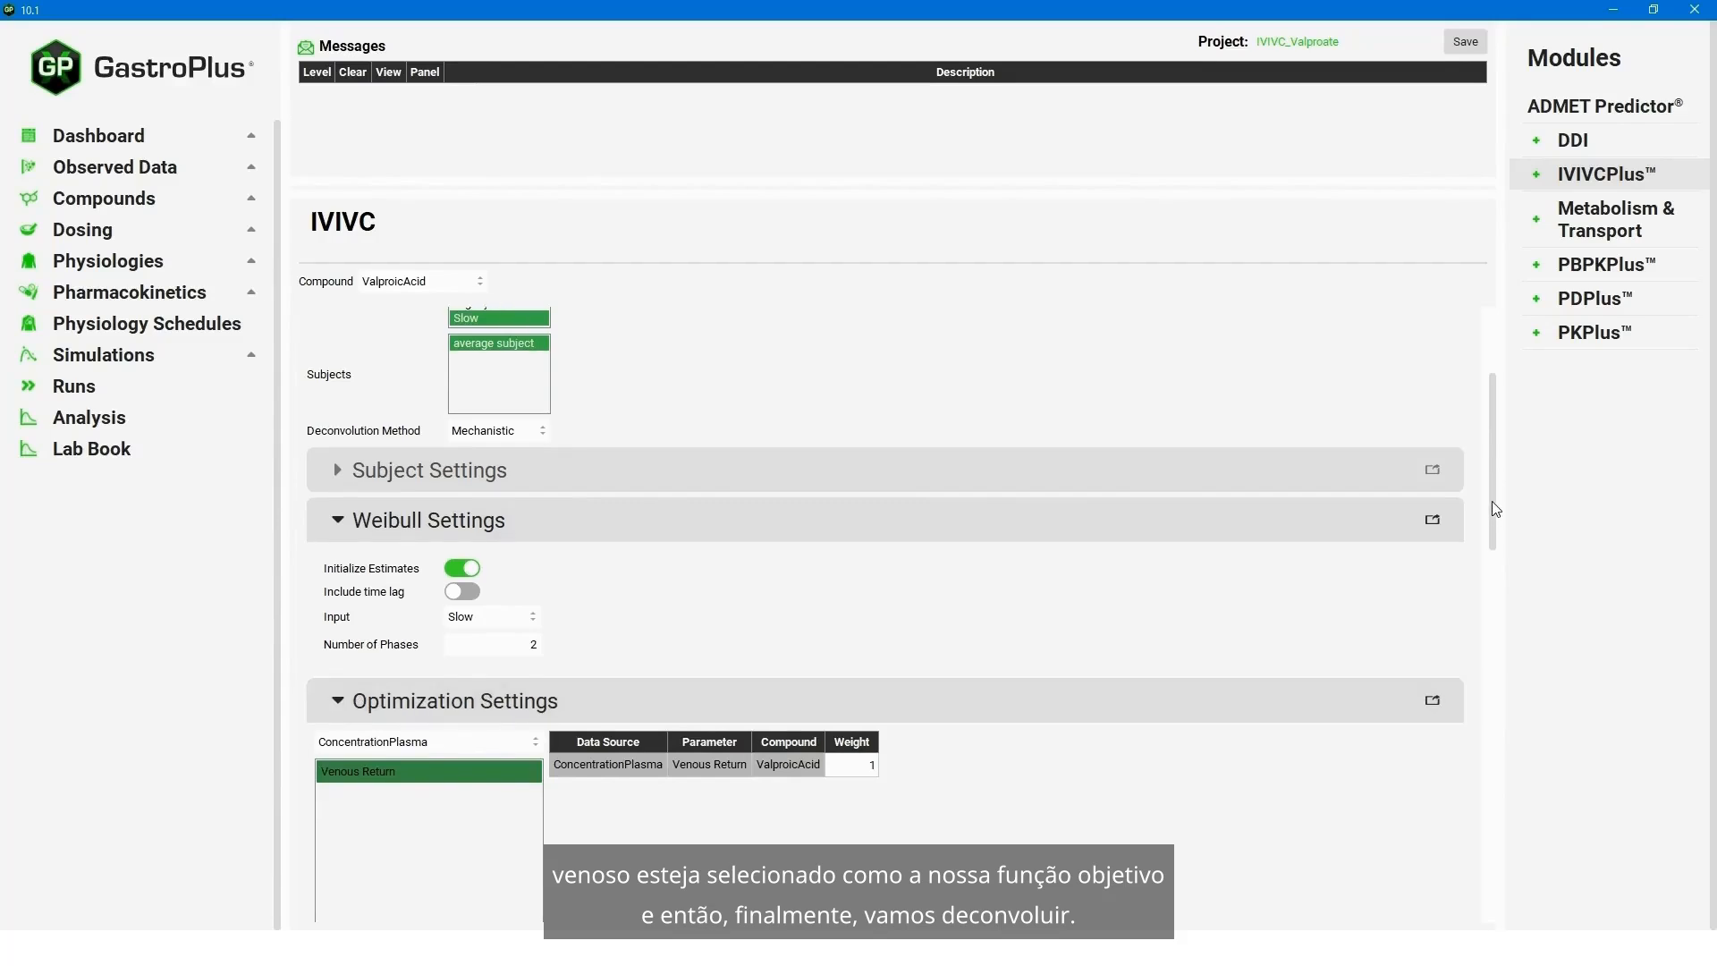
{"action": "left_click_drag", "start_coordinate": [1496, 492], "coordinate": [1465, 697]}
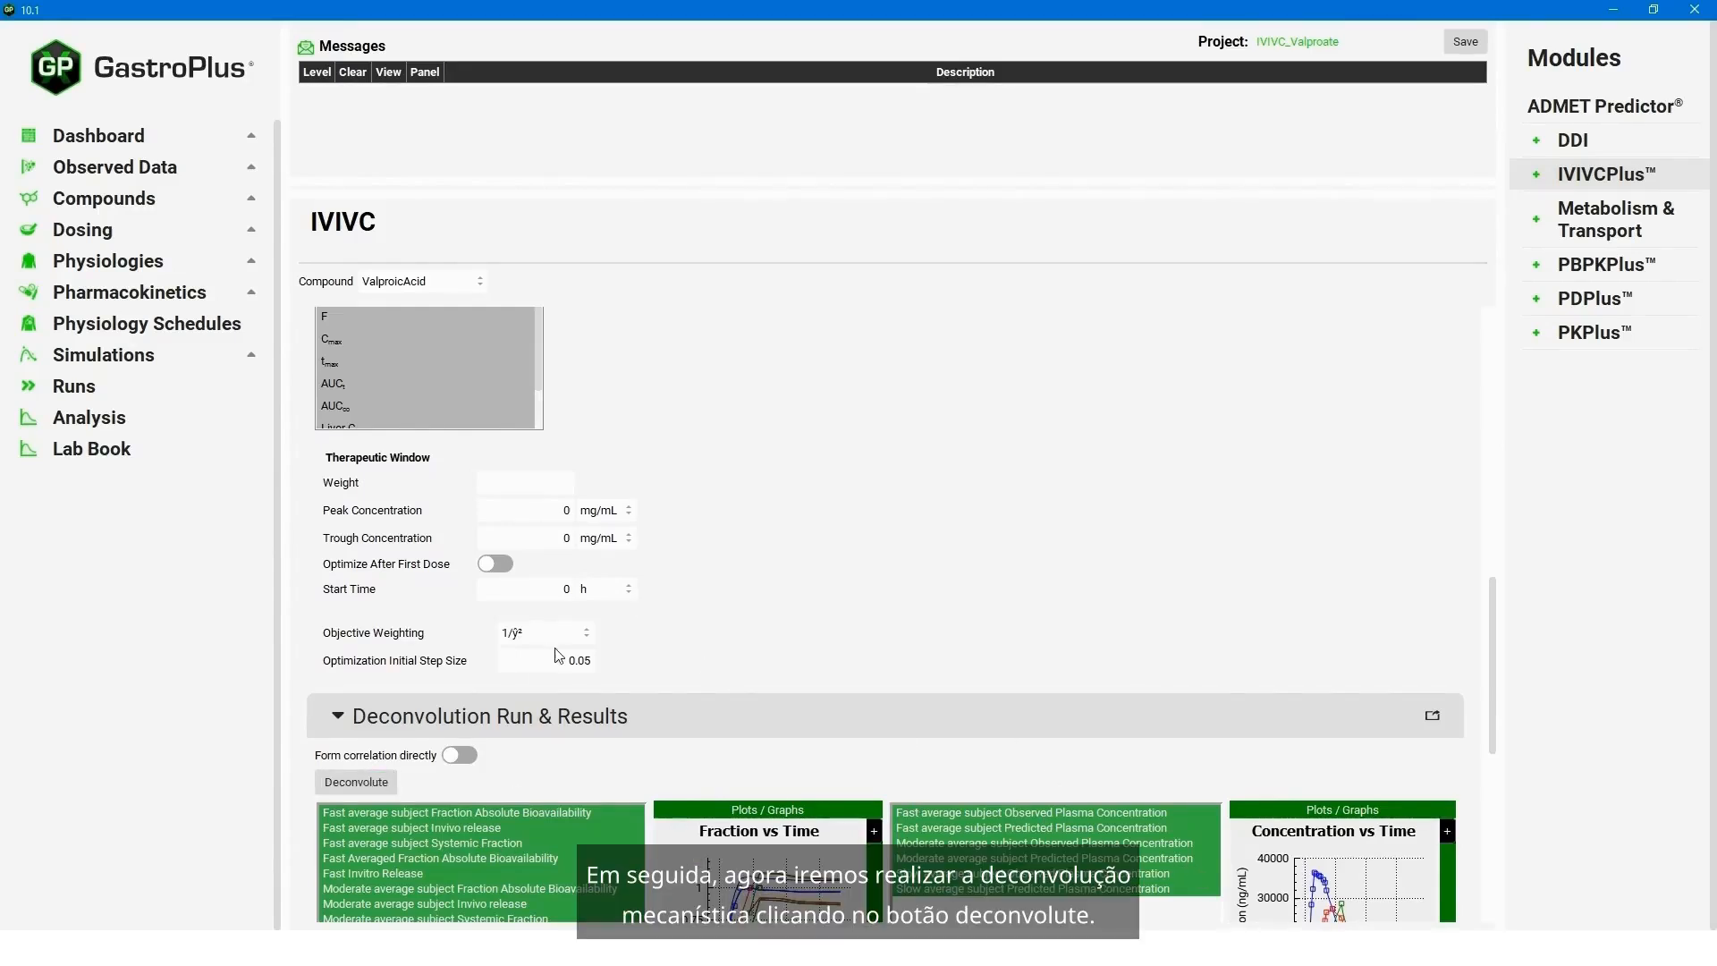
{"action": "left_click", "coordinate": [377, 784]}
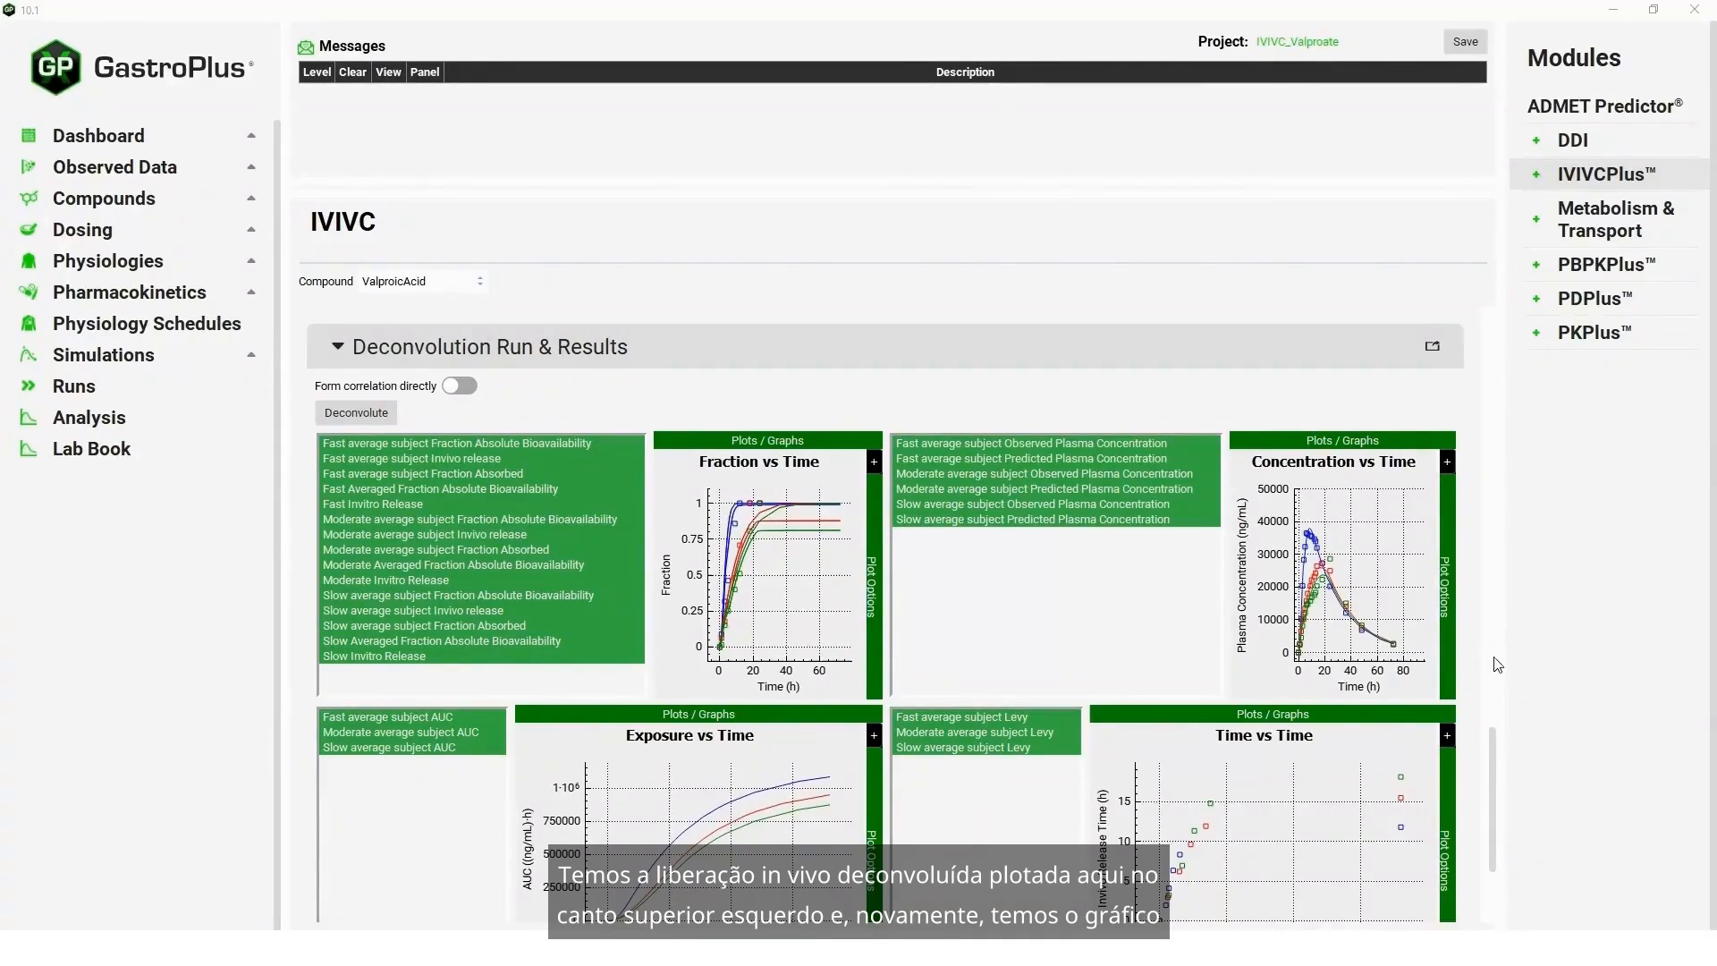
- Review the mechanistic deconvolution plots and expand the Correlation section
{"action": "left_click_drag", "start_coordinate": [1486, 766], "coordinate": [1490, 802]}
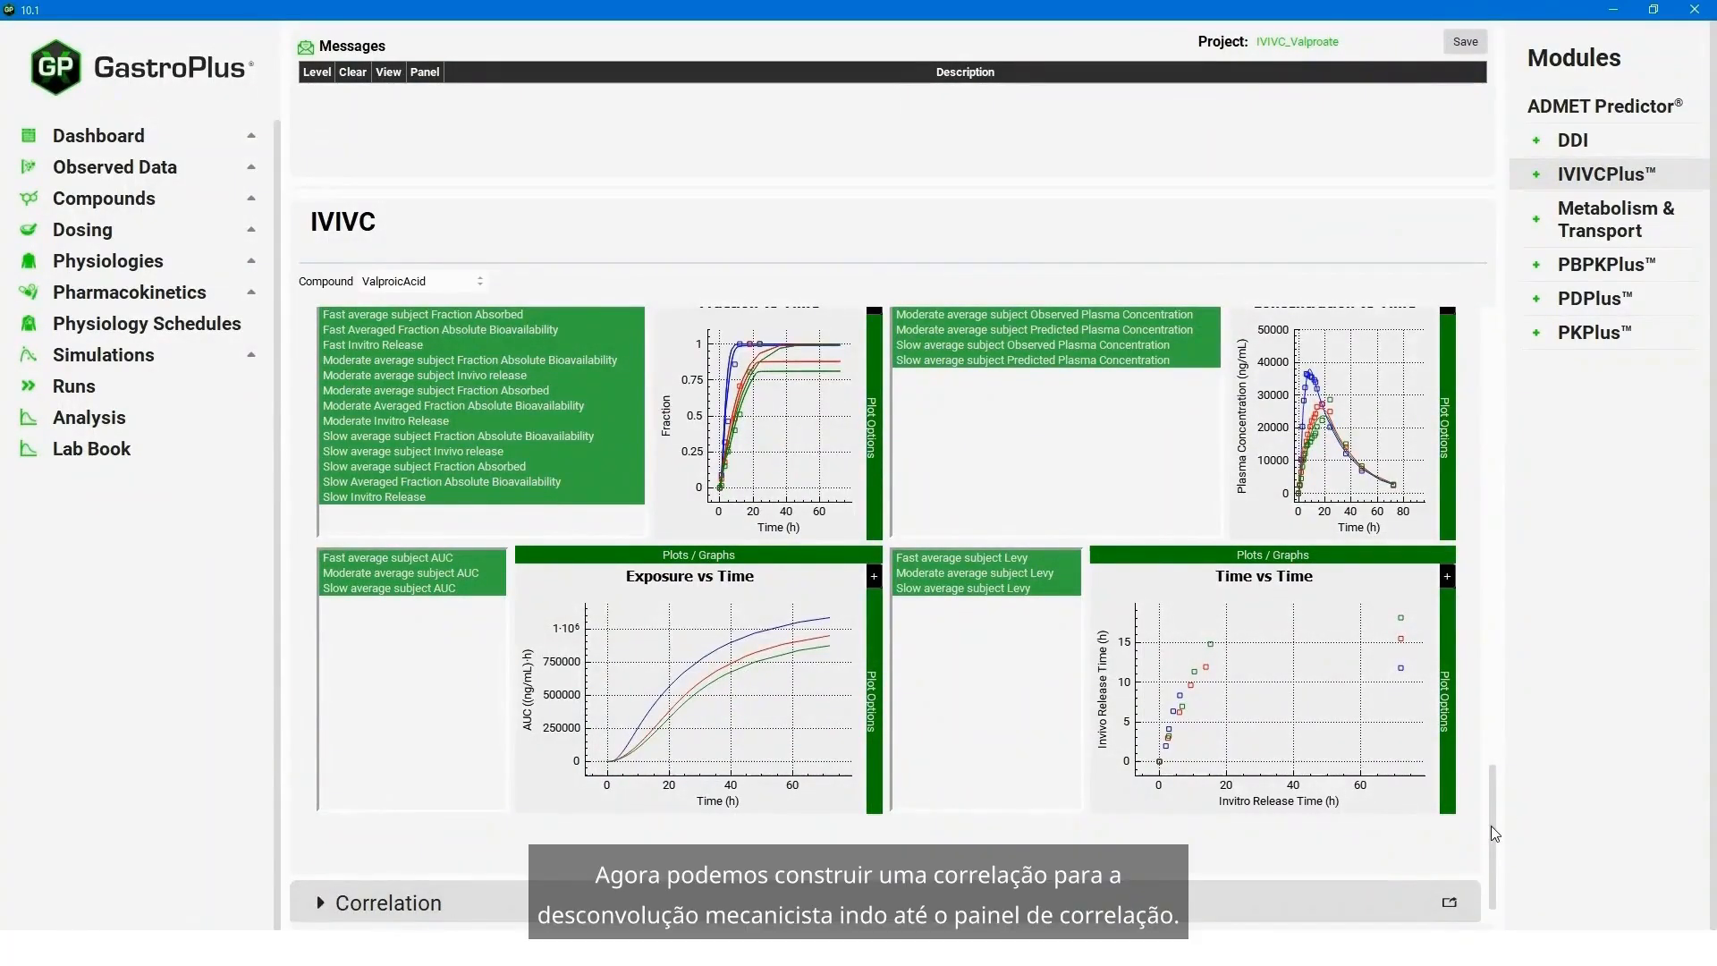
{"action": "mouse_move", "coordinate": [1490, 825]}
{"action": "left_mouse_down"}
{"action": "mouse_move", "coordinate": [1490, 796]}
{"action": "mouse_move", "coordinate": [1492, 842]}
{"action": "left_mouse_up"}
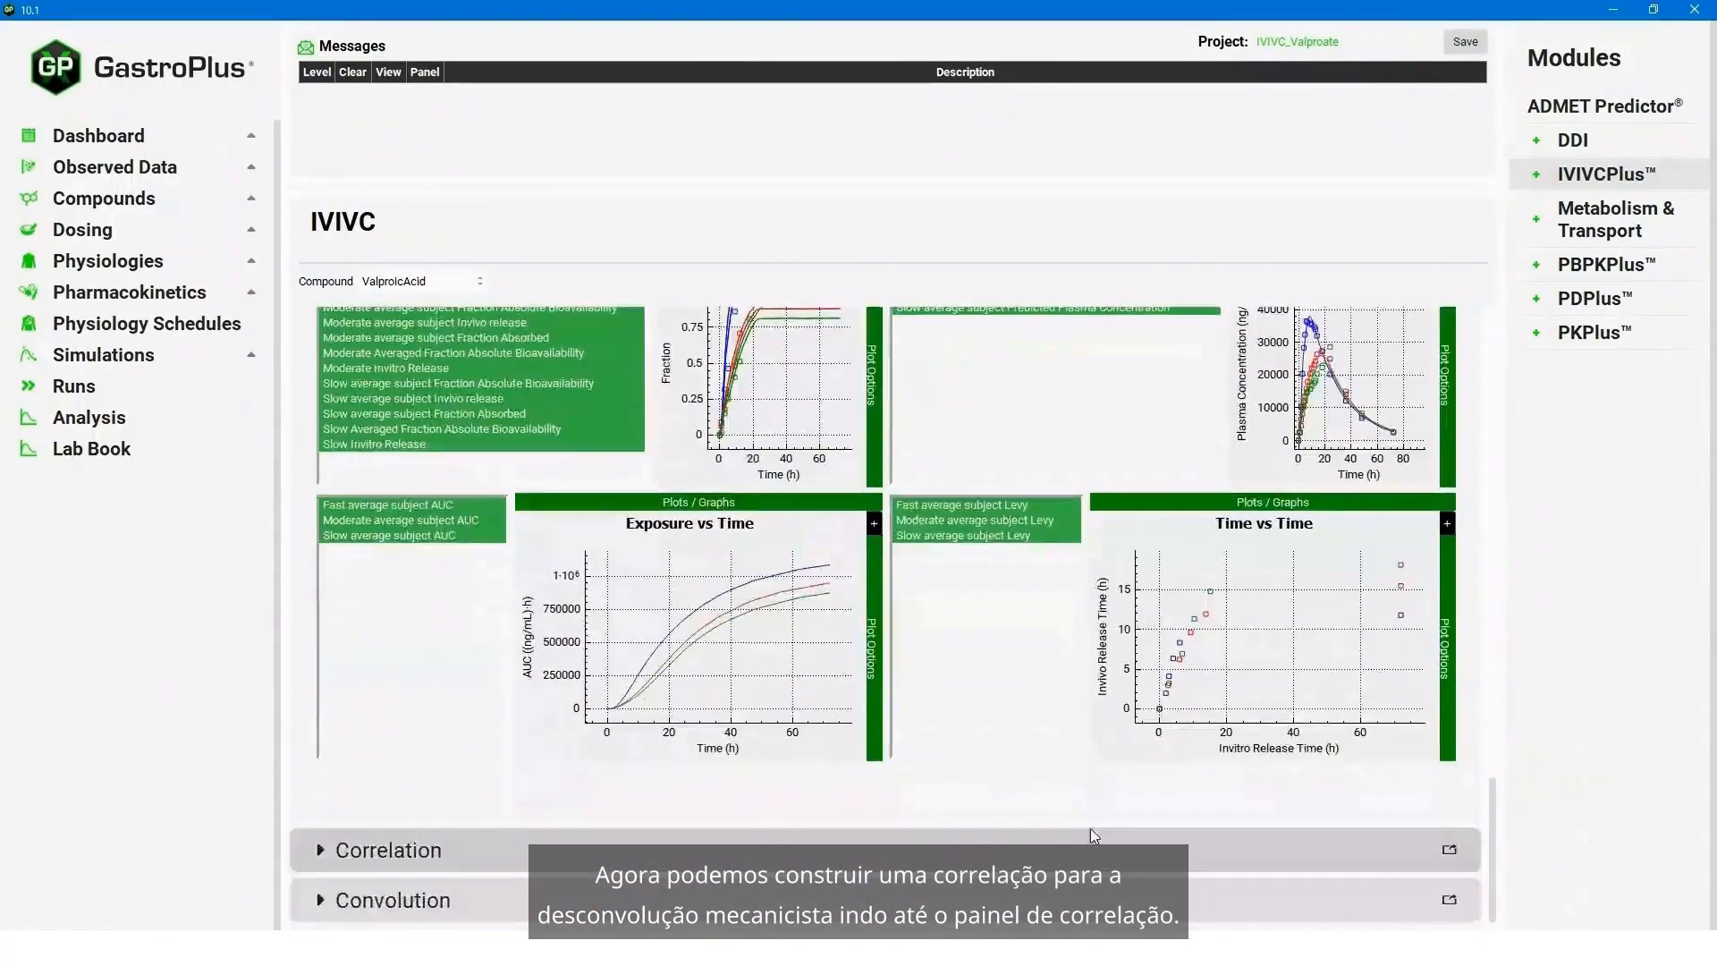
{"action": "left_click", "coordinate": [331, 850]}
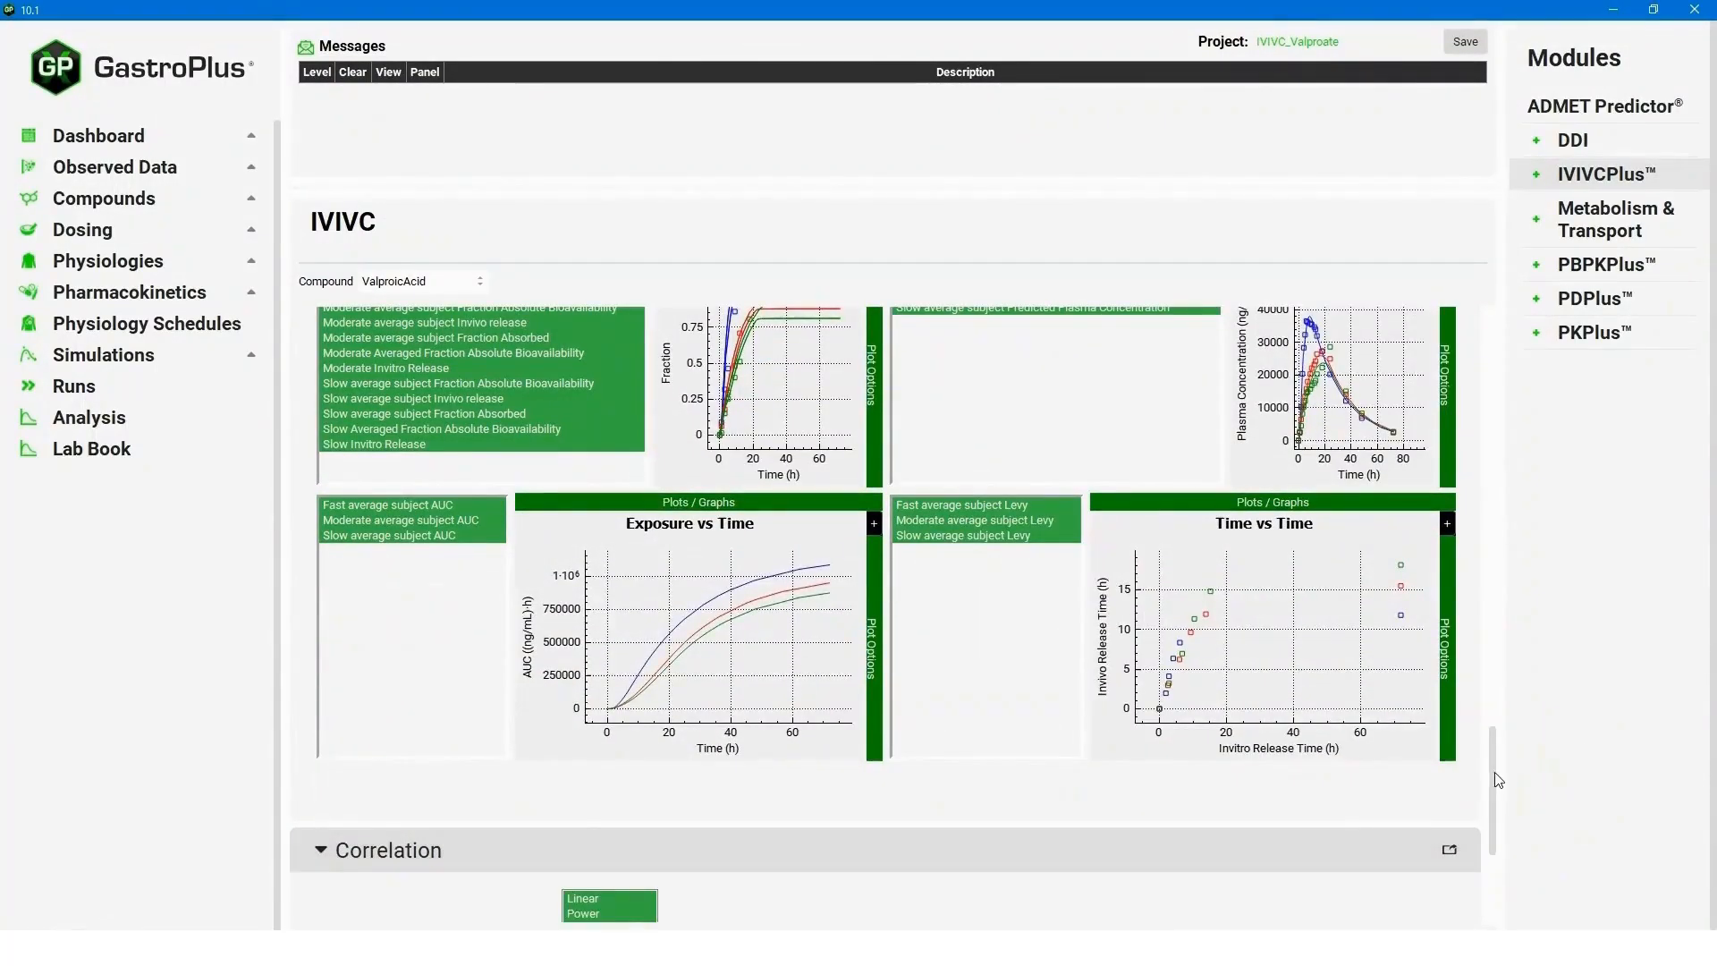
- Expand Correlation Run & Results and form the correlation with AkaikeInformationCriterion as the selection criterion
{"action": "scroll", "coordinate": [606, 562], "scroll_direction": "down", "scroll_amount": 3}
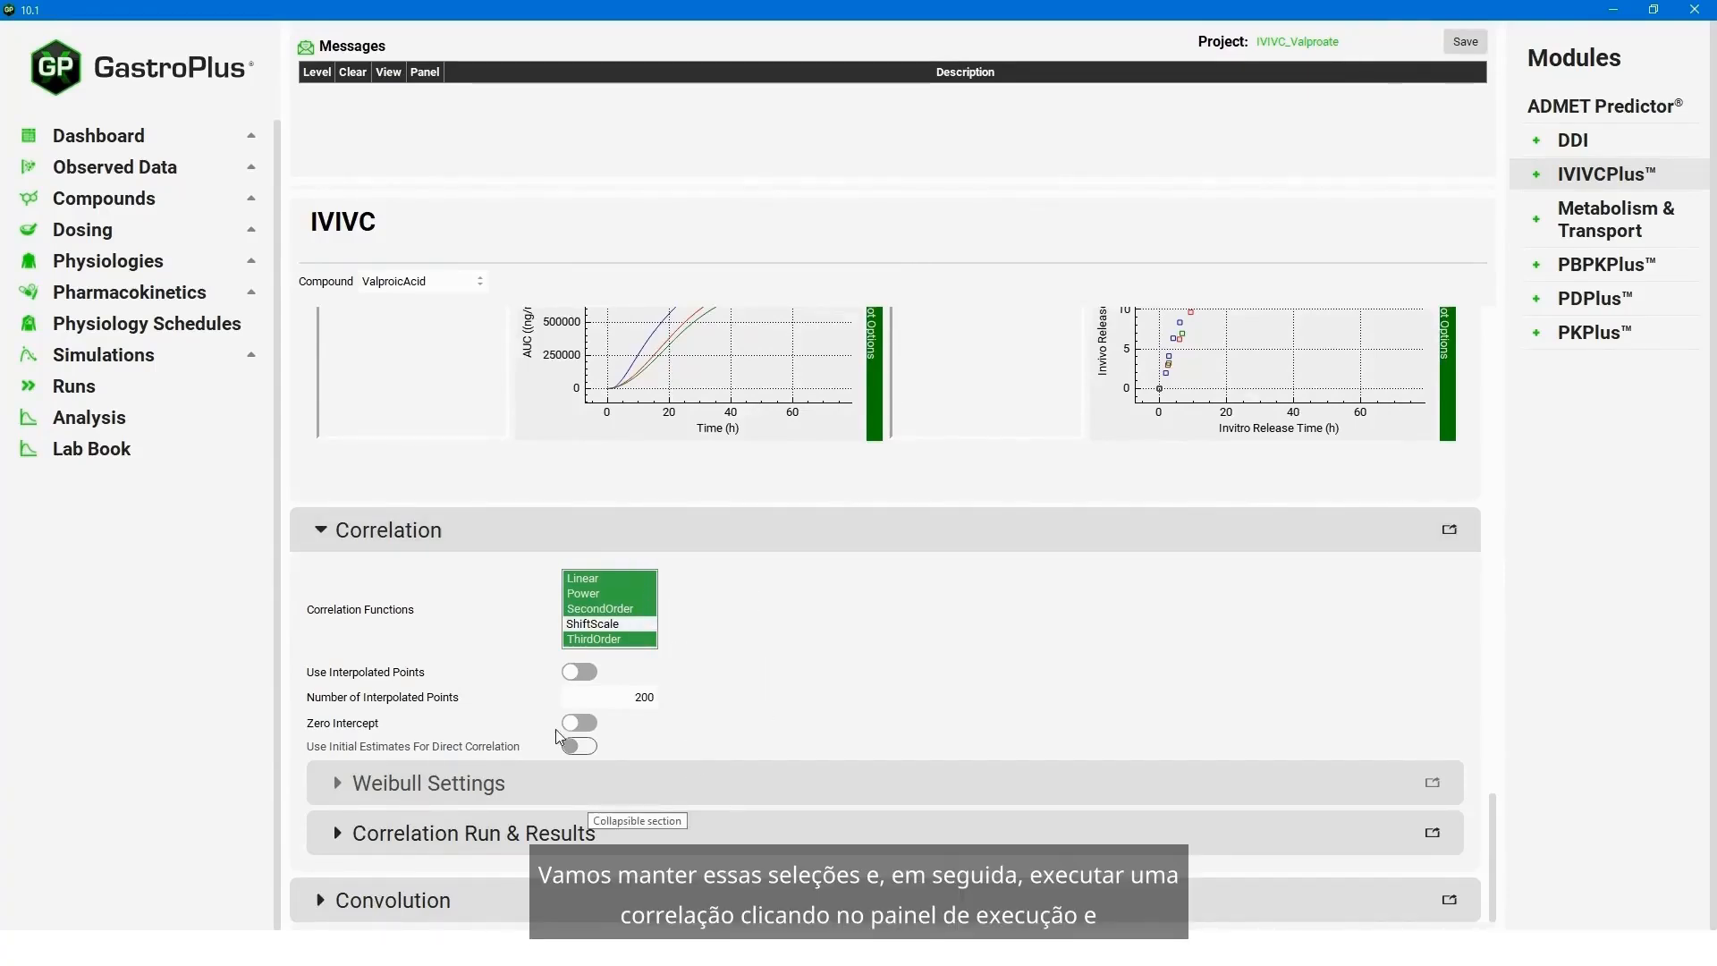
{"action": "left_click", "coordinate": [330, 833]}
{"action": "scroll", "coordinate": [887, 840], "scroll_direction": "down", "scroll_amount": 1}
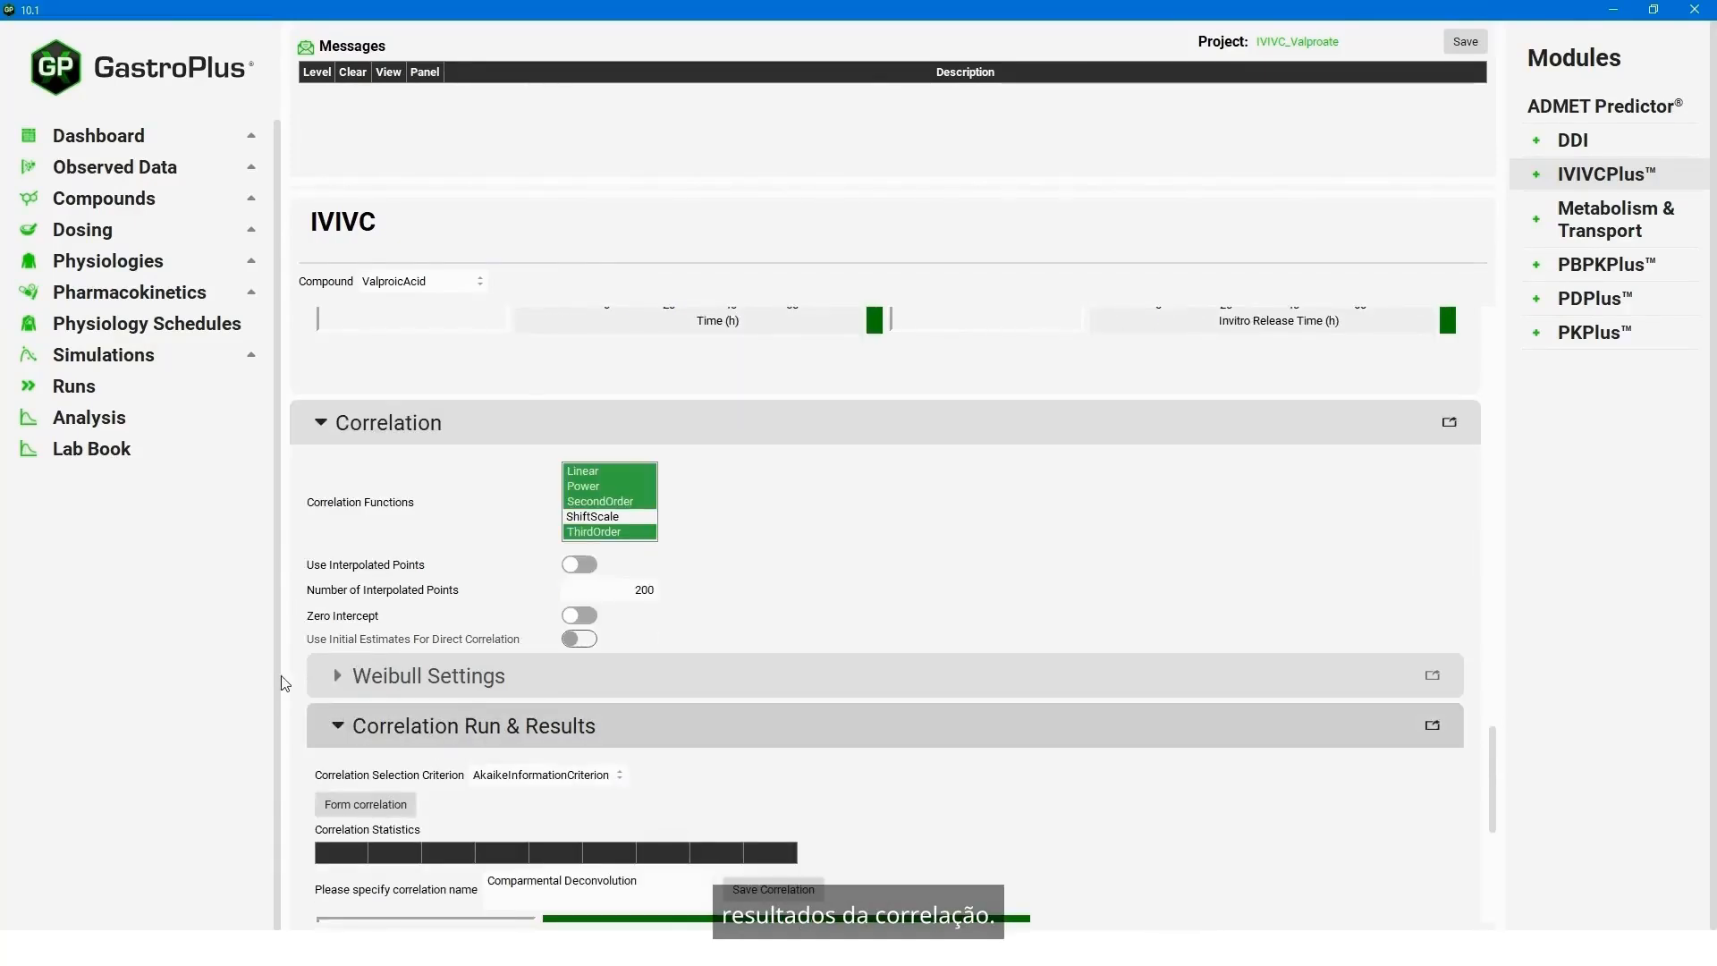
{"action": "left_click", "coordinate": [360, 806]}
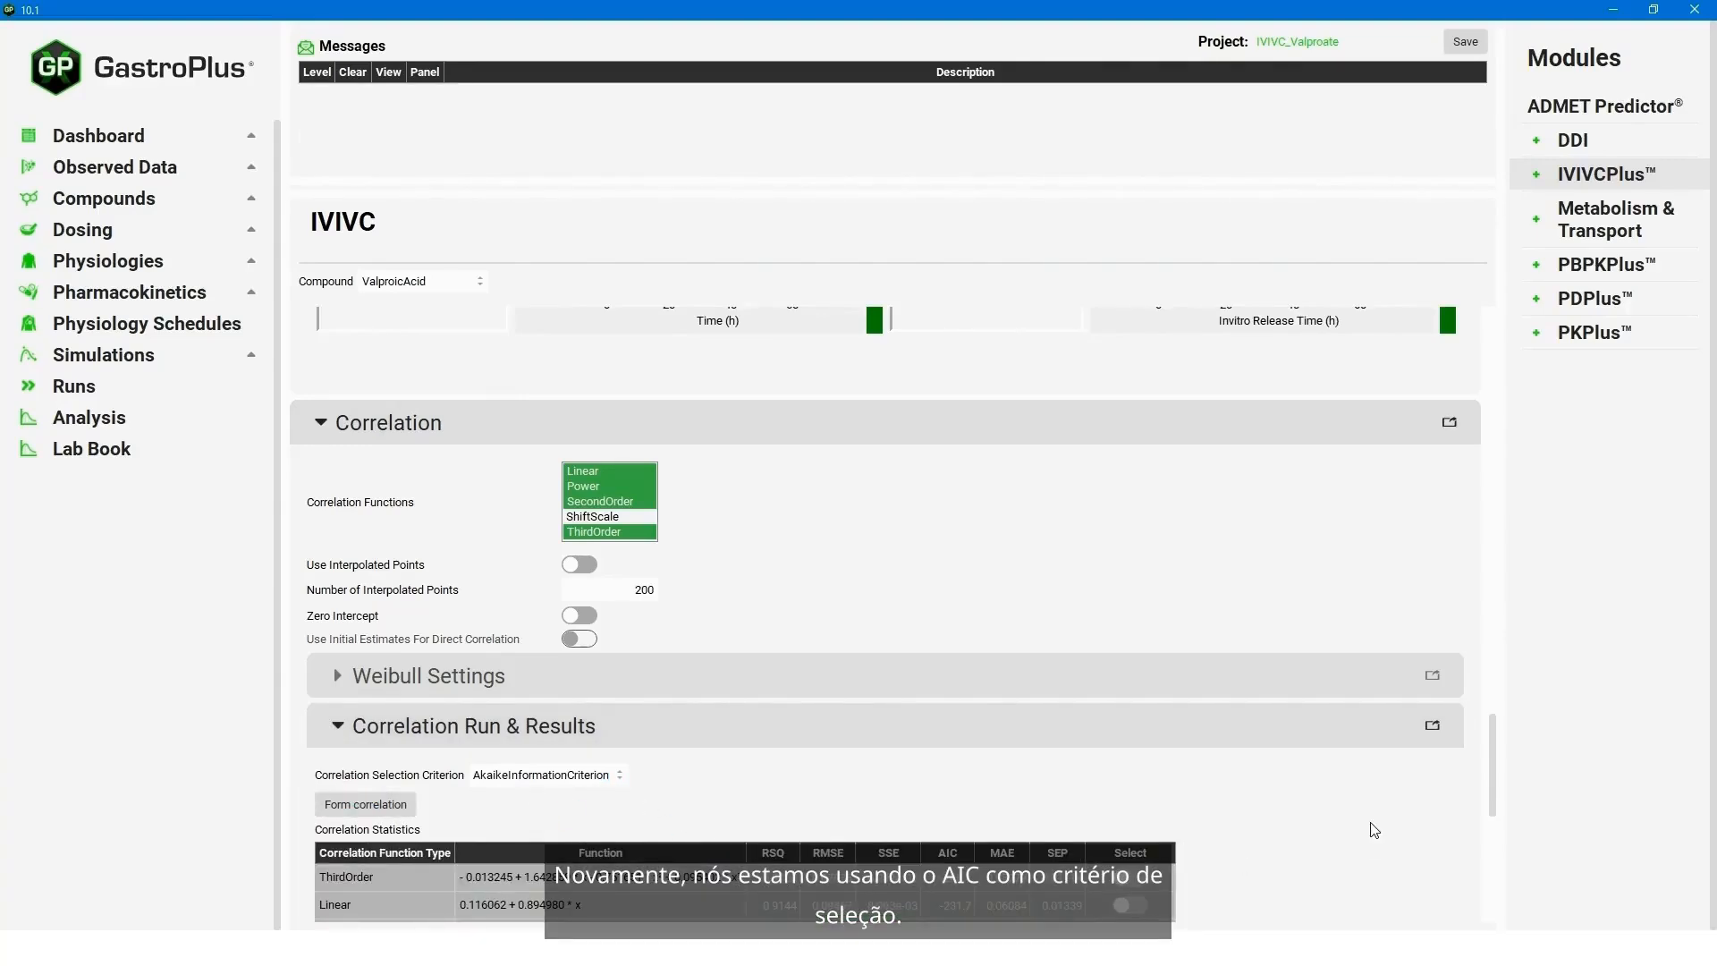
{"action": "left_click_drag", "start_coordinate": [1492, 753], "coordinate": [1488, 839]}
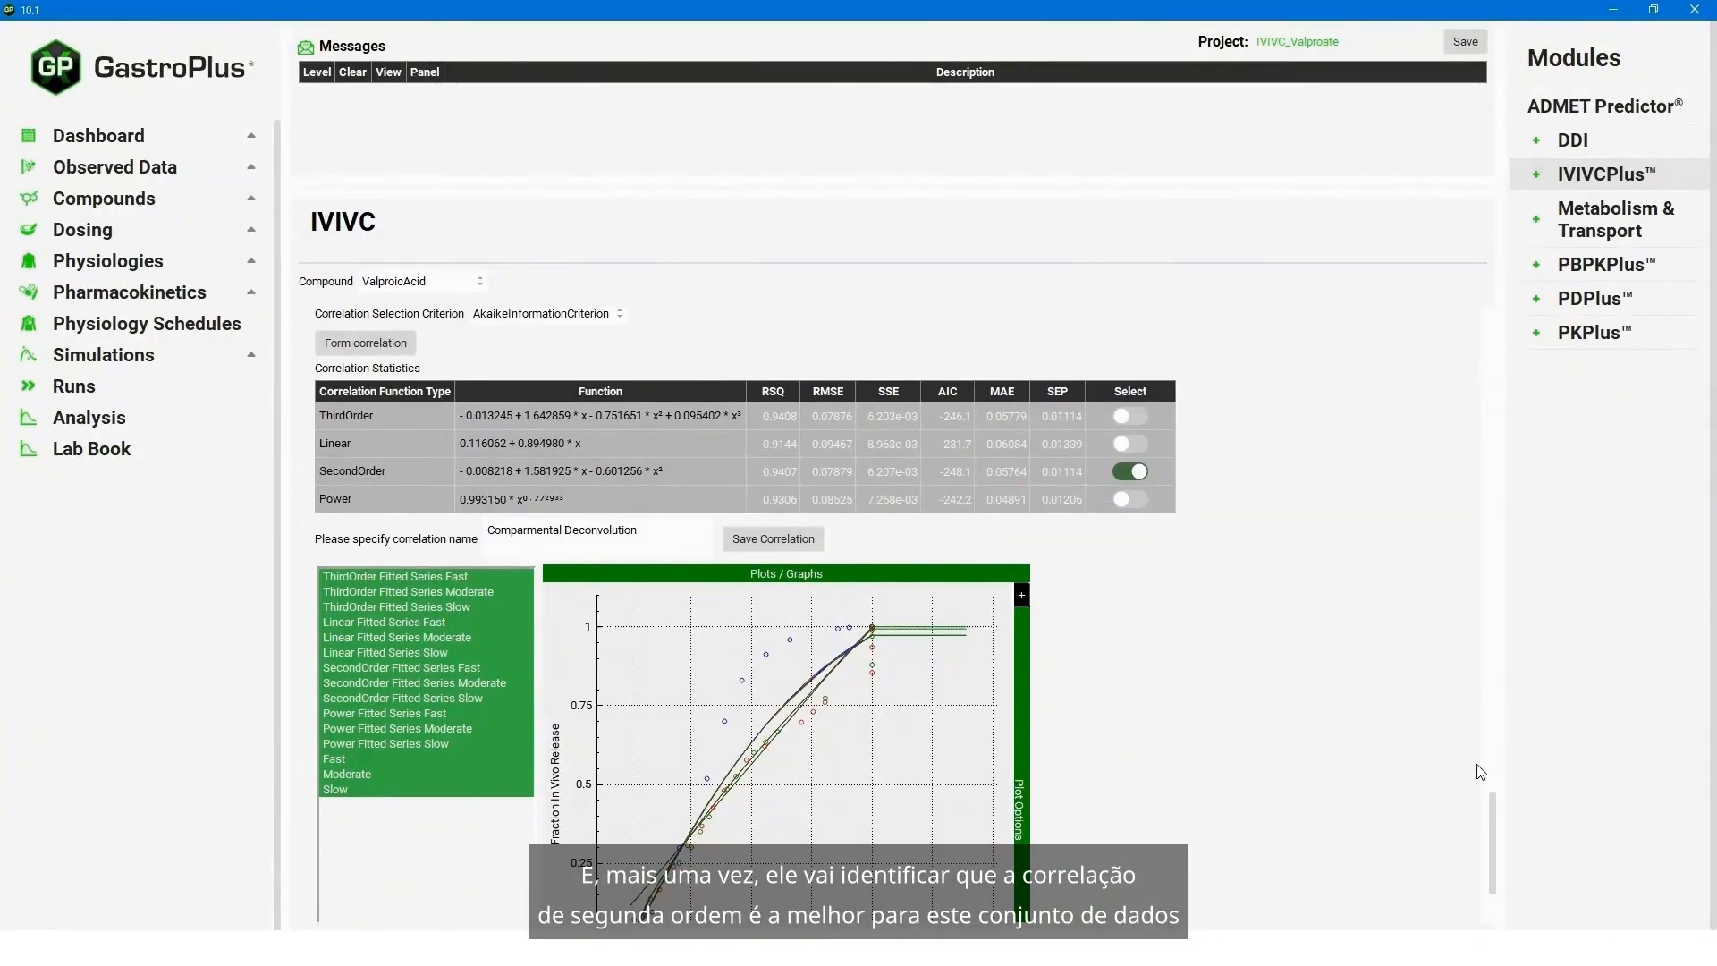
- Collapse Correlation Run & Results and expand the Convolution section
{"action": "scroll", "coordinate": [353, 400], "scroll_direction": "up", "scroll_amount": 2}
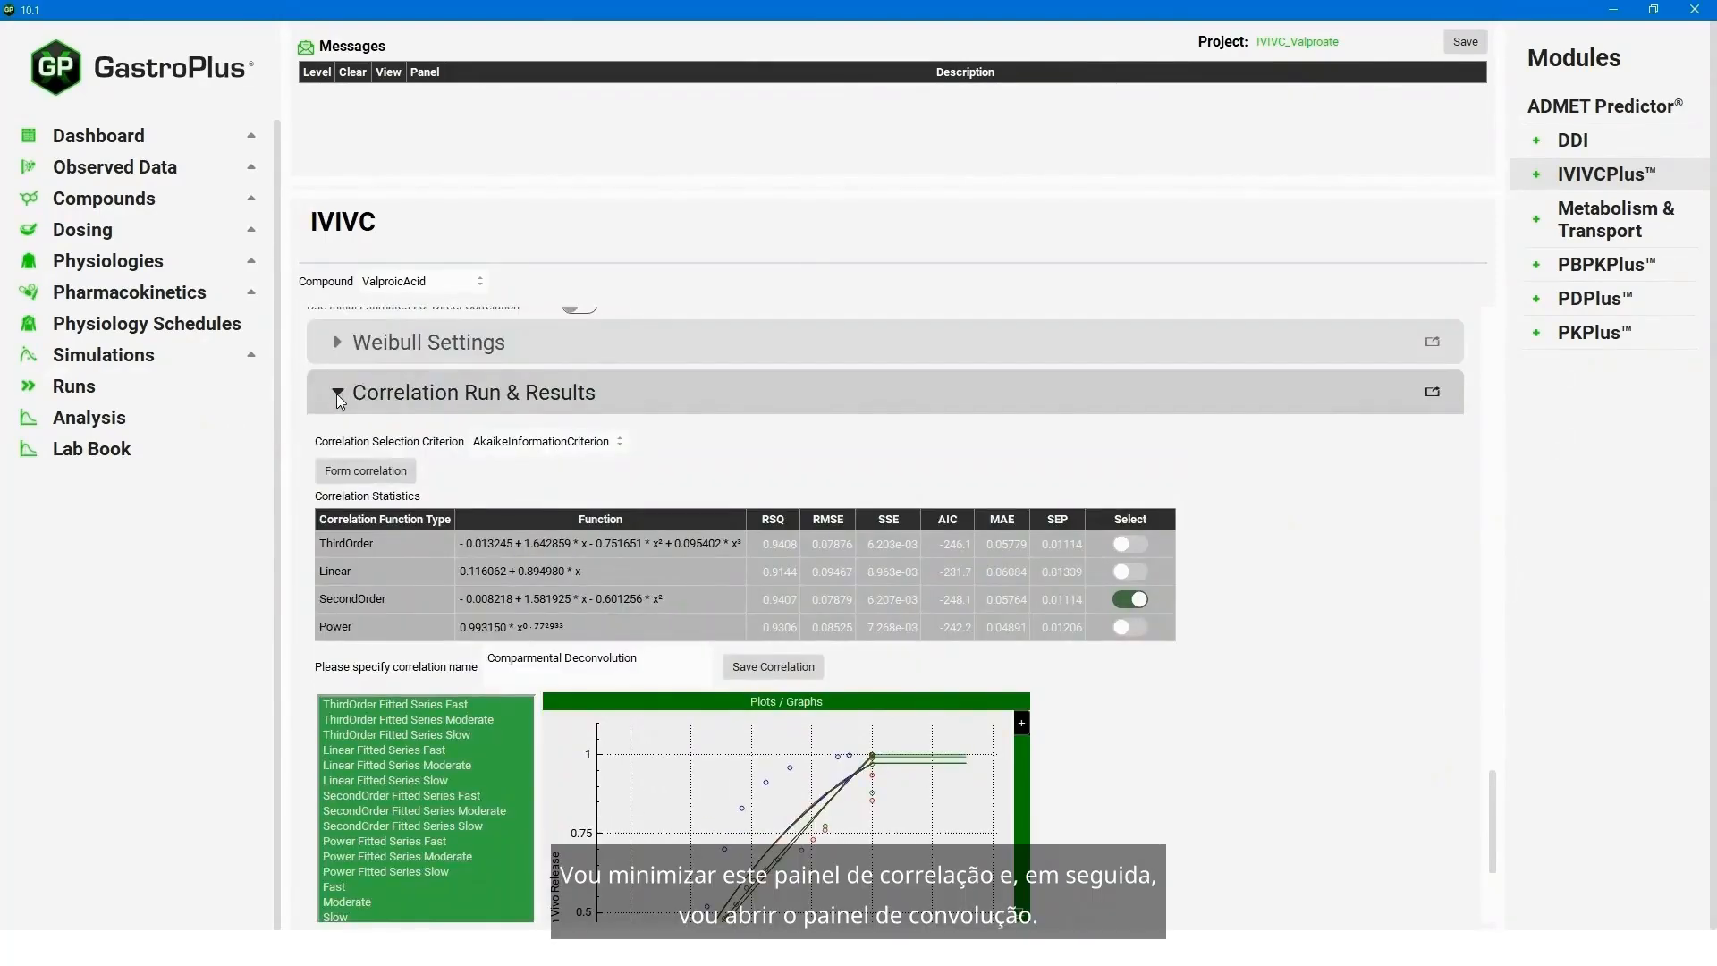
{"action": "left_click", "coordinate": [336, 394]}
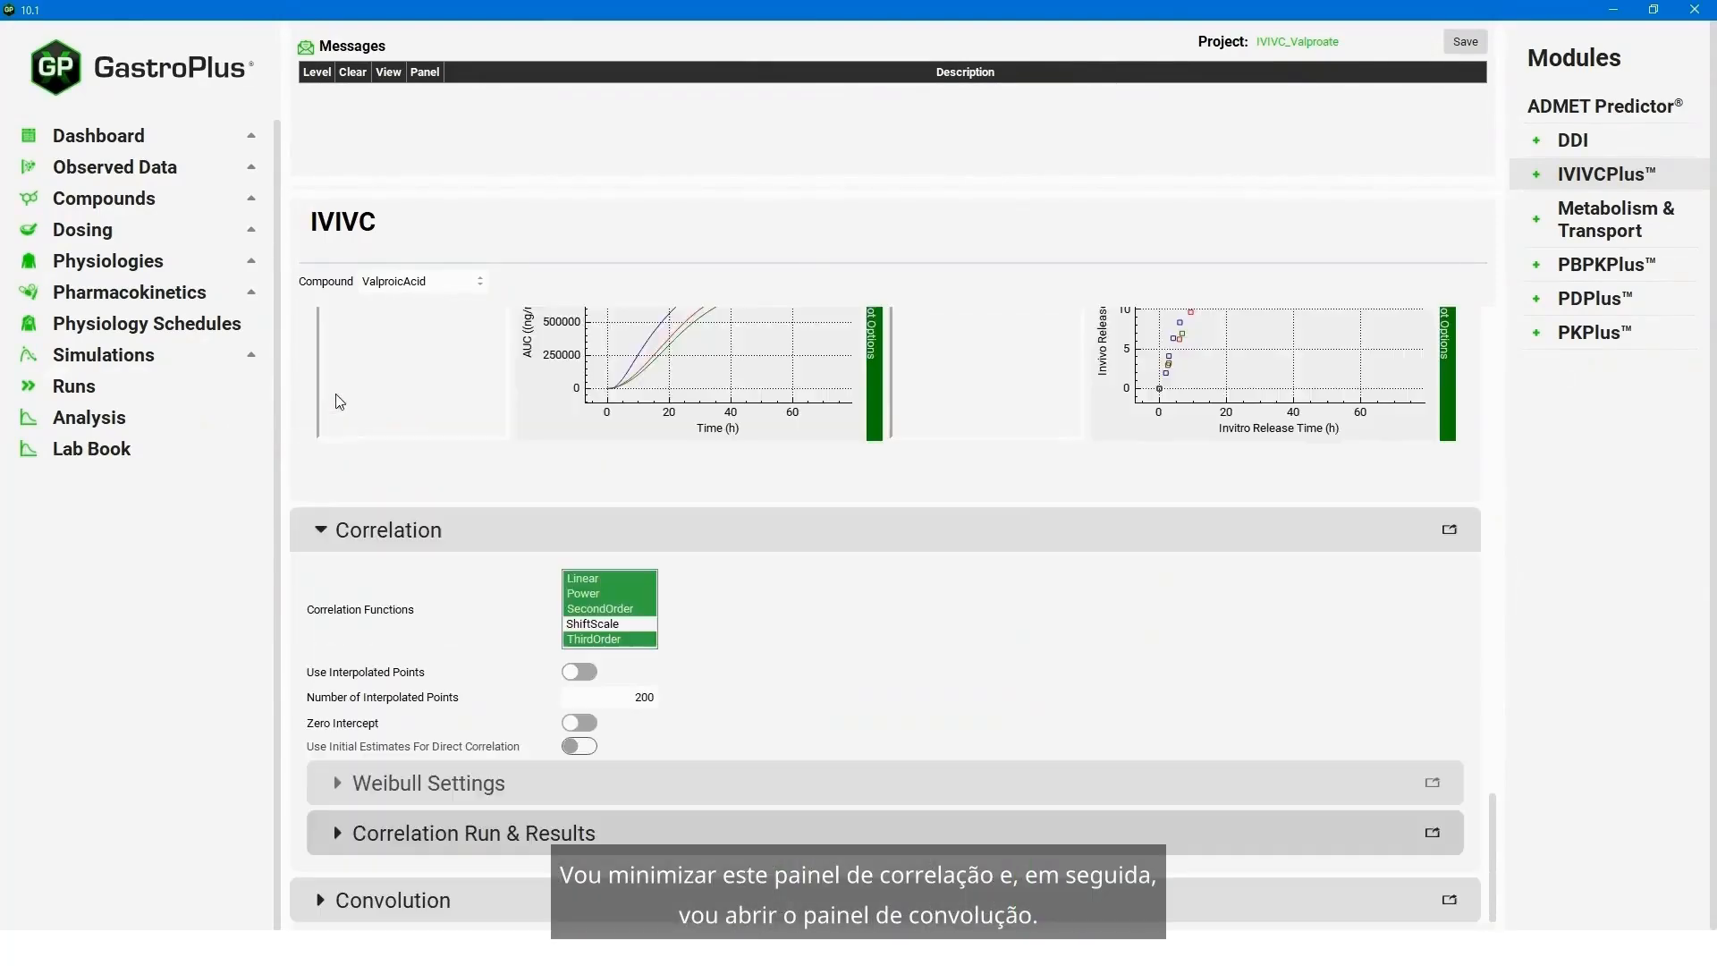
{"action": "left_click", "coordinate": [315, 893]}
- Replace the convolution inputs with Fast, Moderate and Slow, run the convolution and review its validation statistics and plots
{"action": "left_click_drag", "start_coordinate": [1494, 774], "coordinate": [1503, 859]}
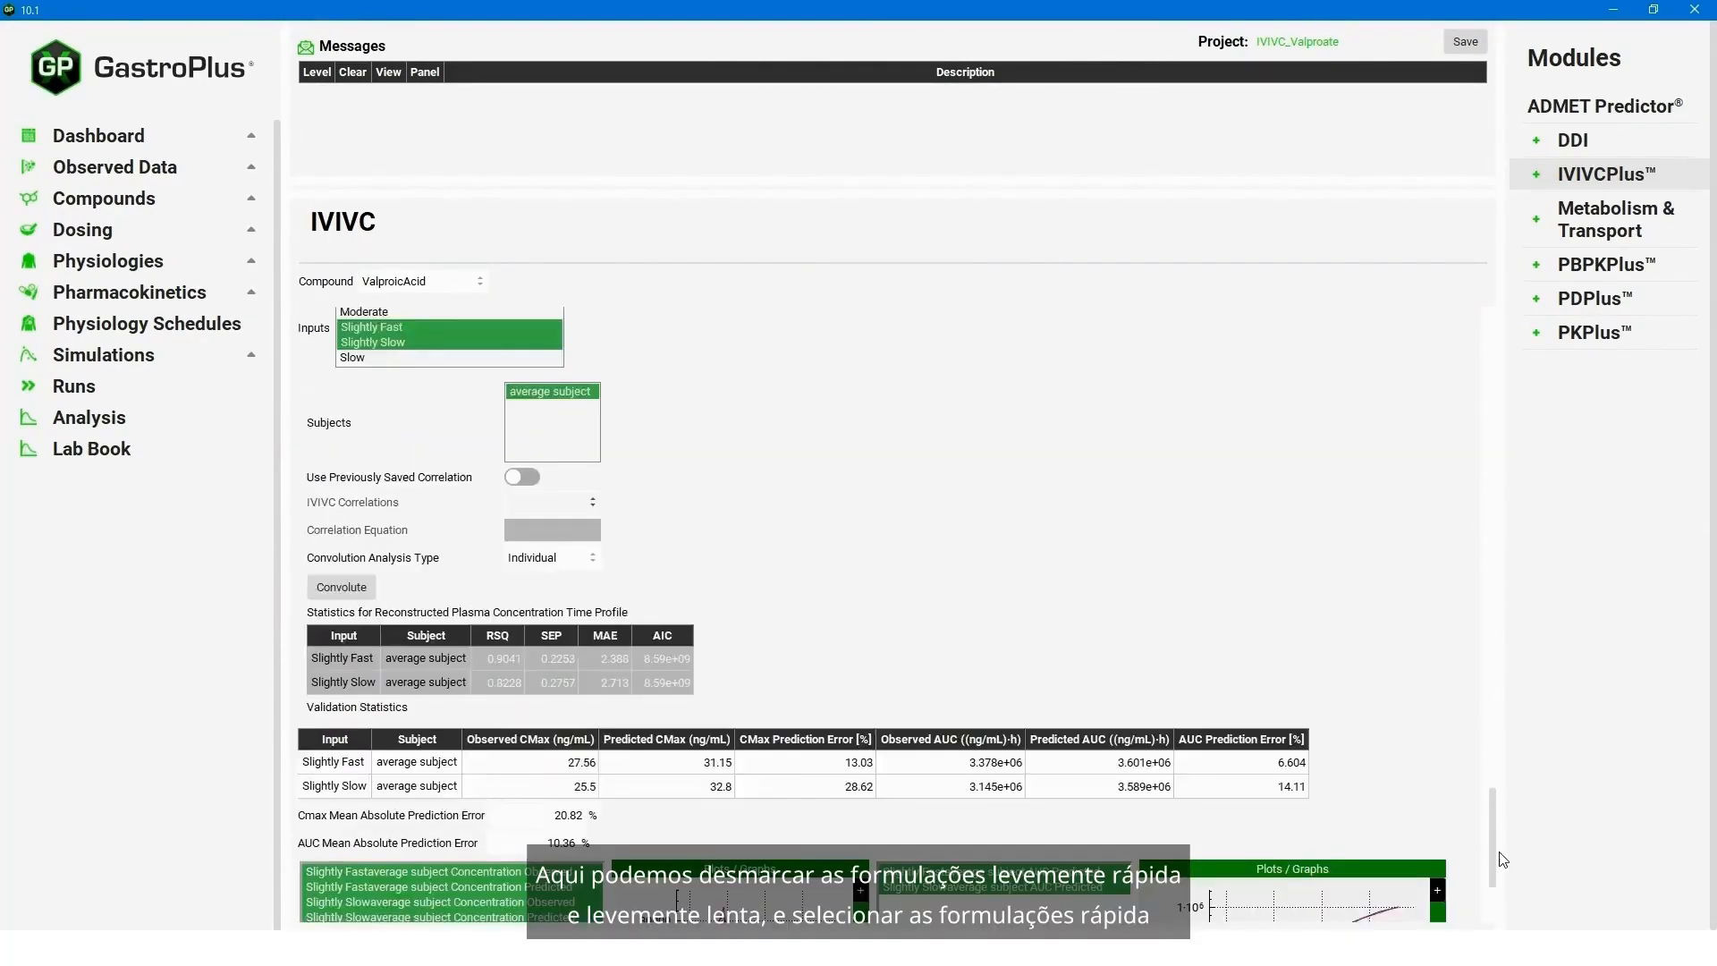
{"action": "scroll", "coordinate": [1504, 860], "scroll_direction": "up", "scroll_amount": 2}
{"action": "left_click", "coordinate": [376, 486]}
{"action": "left_click", "coordinate": [375, 485]}
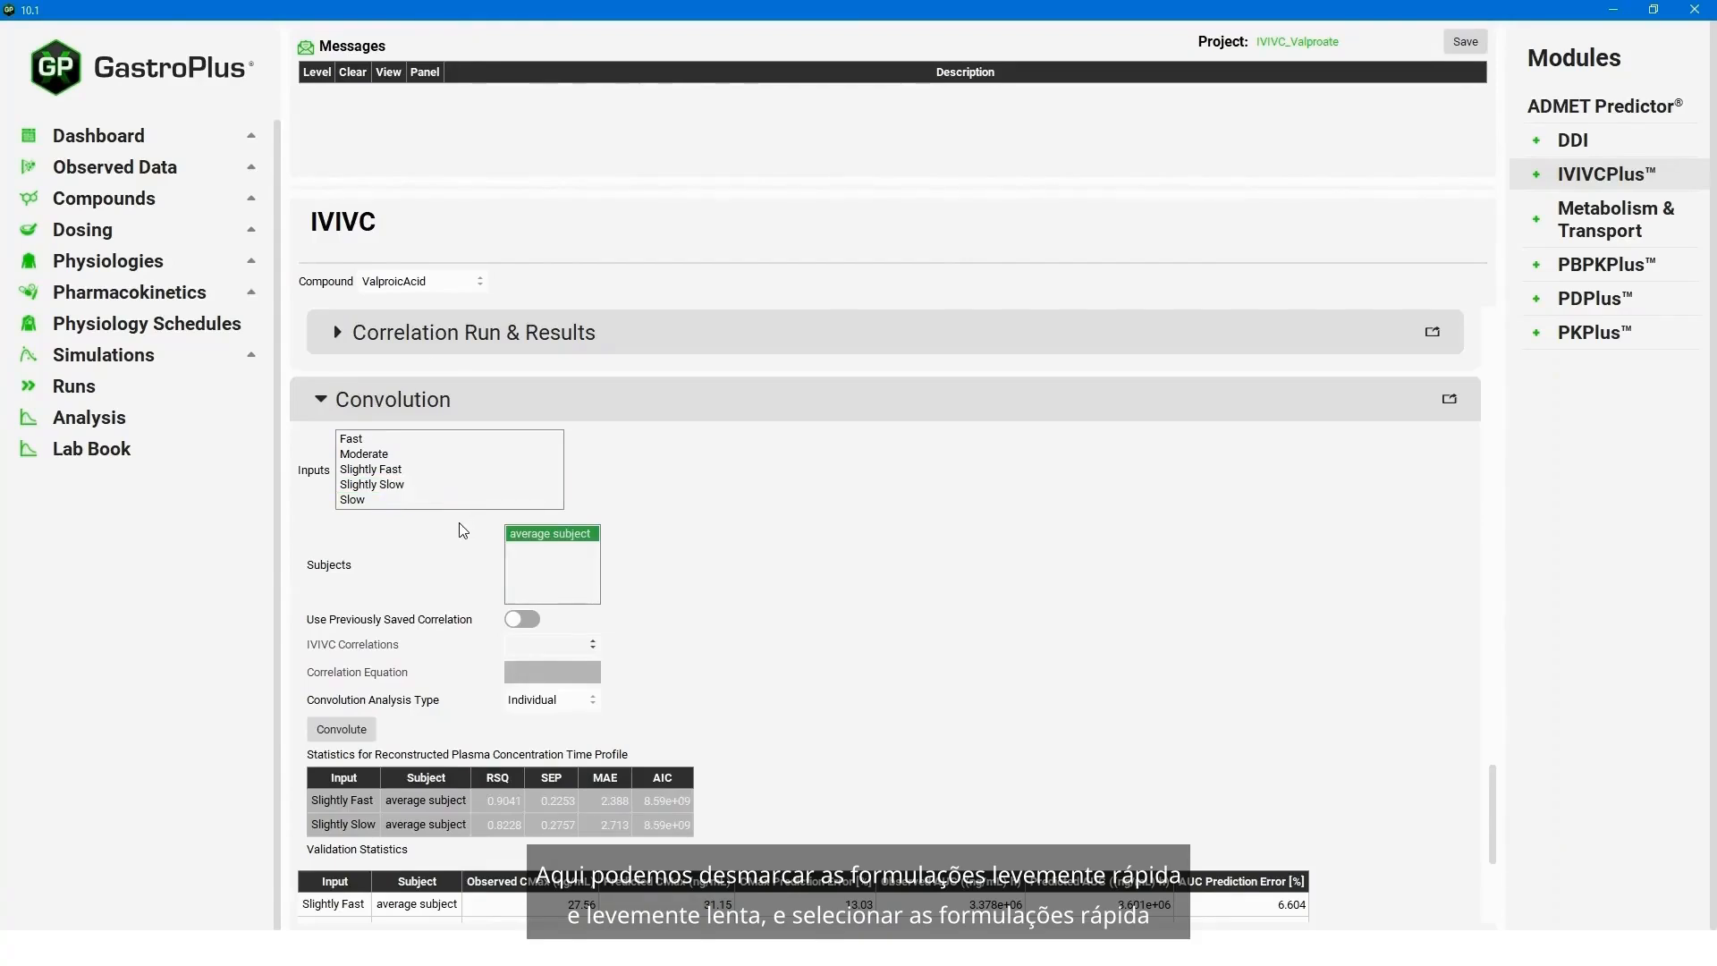
{"action": "left_click", "coordinate": [381, 439]}
{"action": "left_click", "coordinate": [360, 501]}
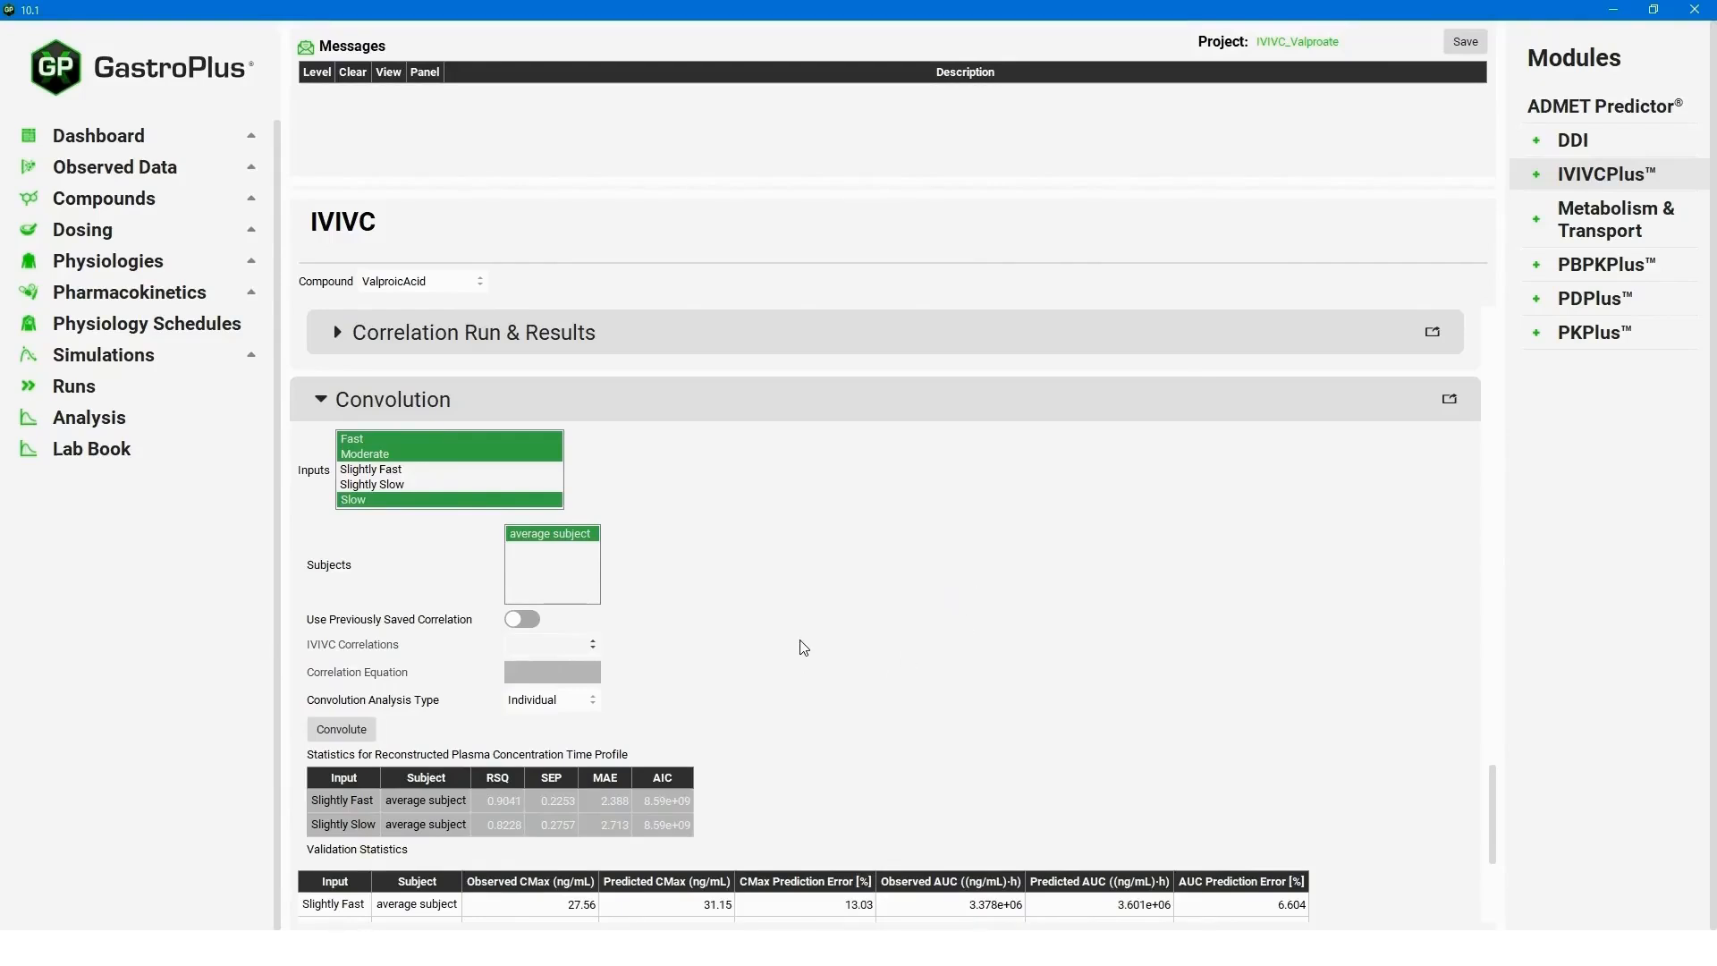
{"action": "left_click", "coordinate": [360, 732]}
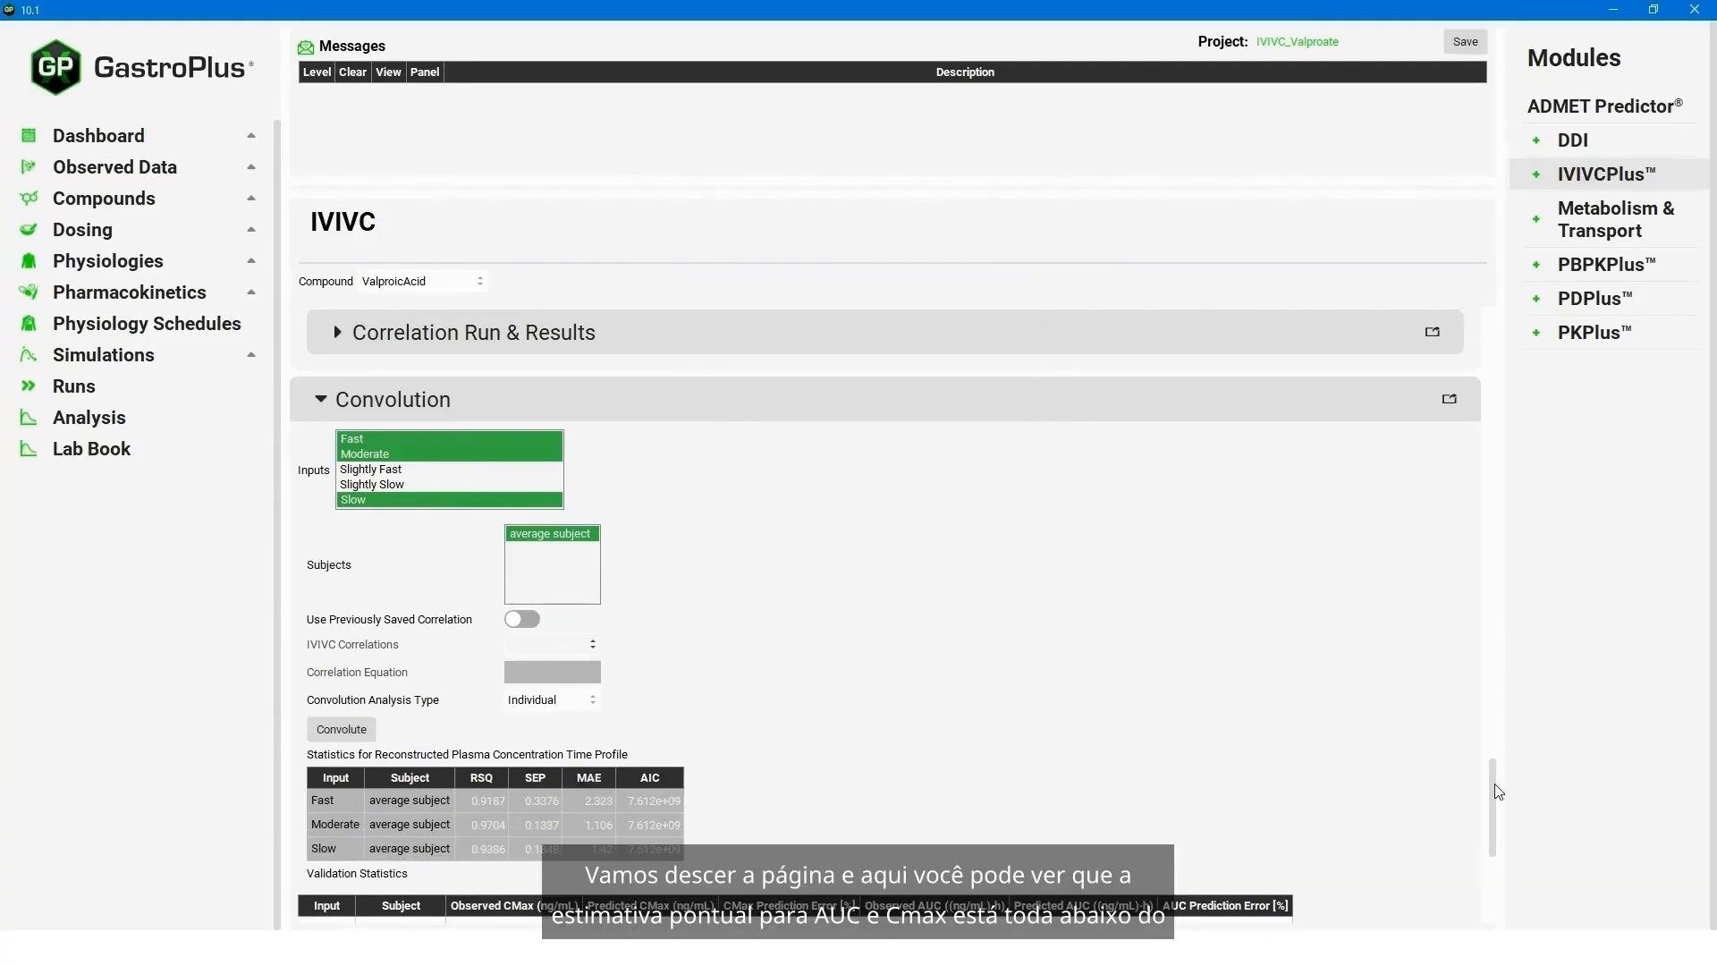
{"action": "left_click_drag", "start_coordinate": [1490, 792], "coordinate": [1490, 864]}
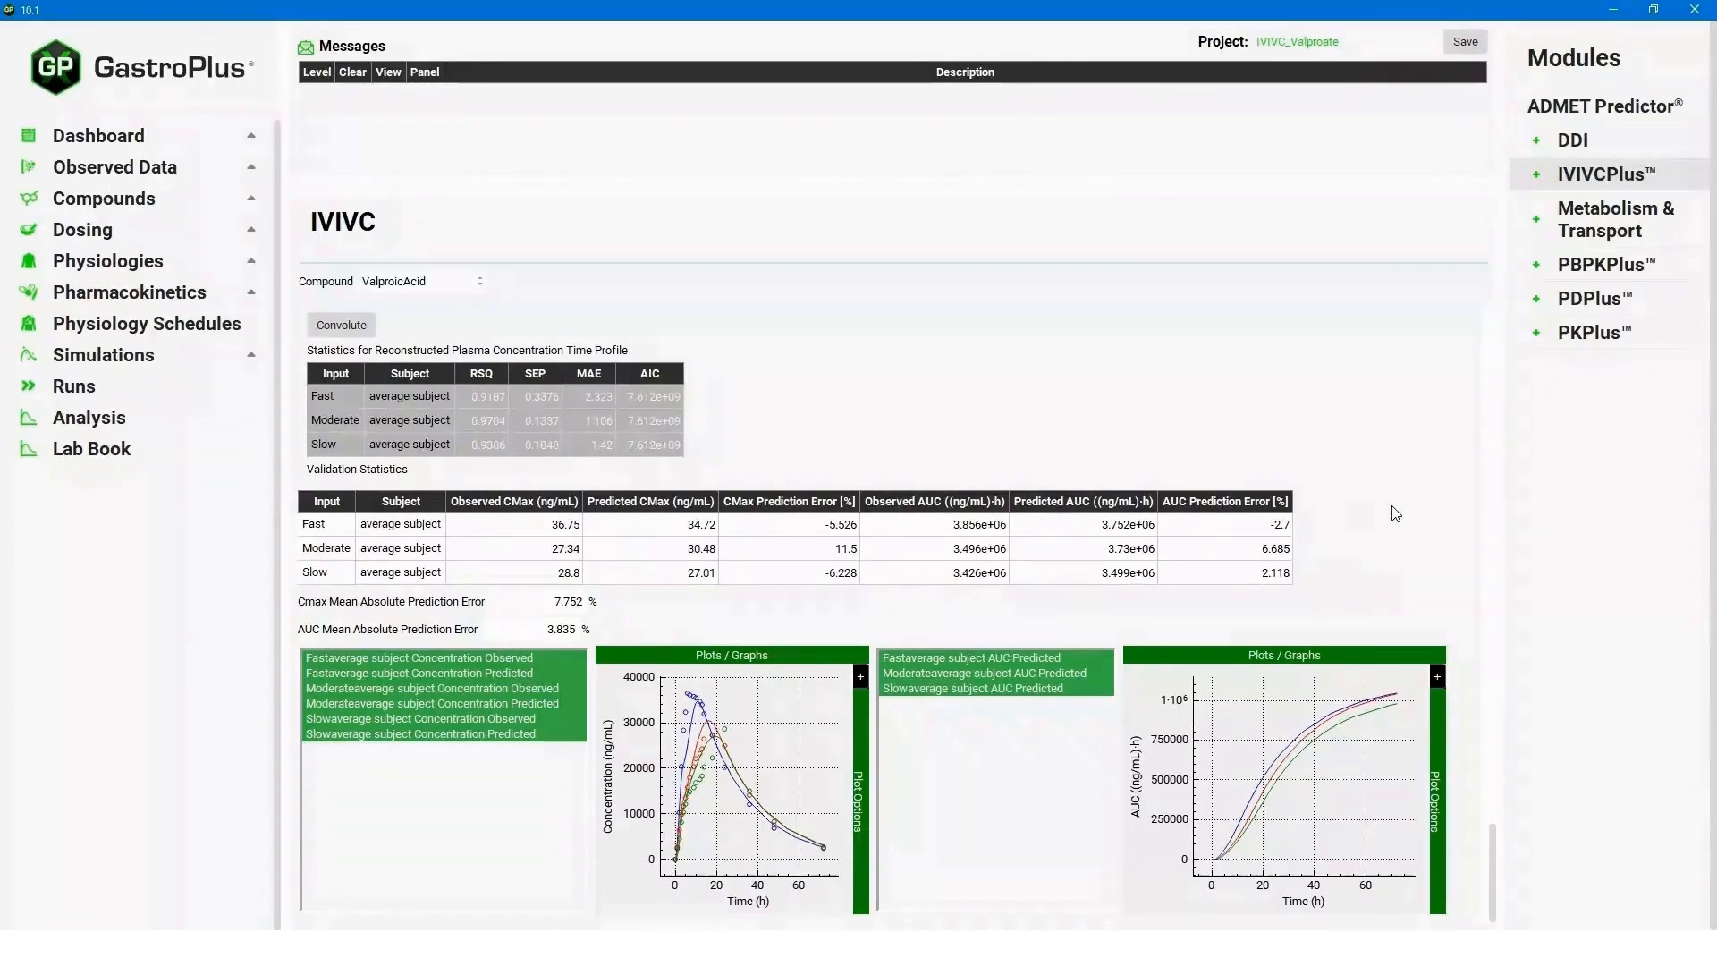
- Switch the convolution inputs to Slightly Fast and Slightly Slow, run the convolution and review the external validation results
{"action": "left_click_drag", "start_coordinate": [1495, 850], "coordinate": [1494, 753]}
{"action": "left_click", "coordinate": [394, 670]}
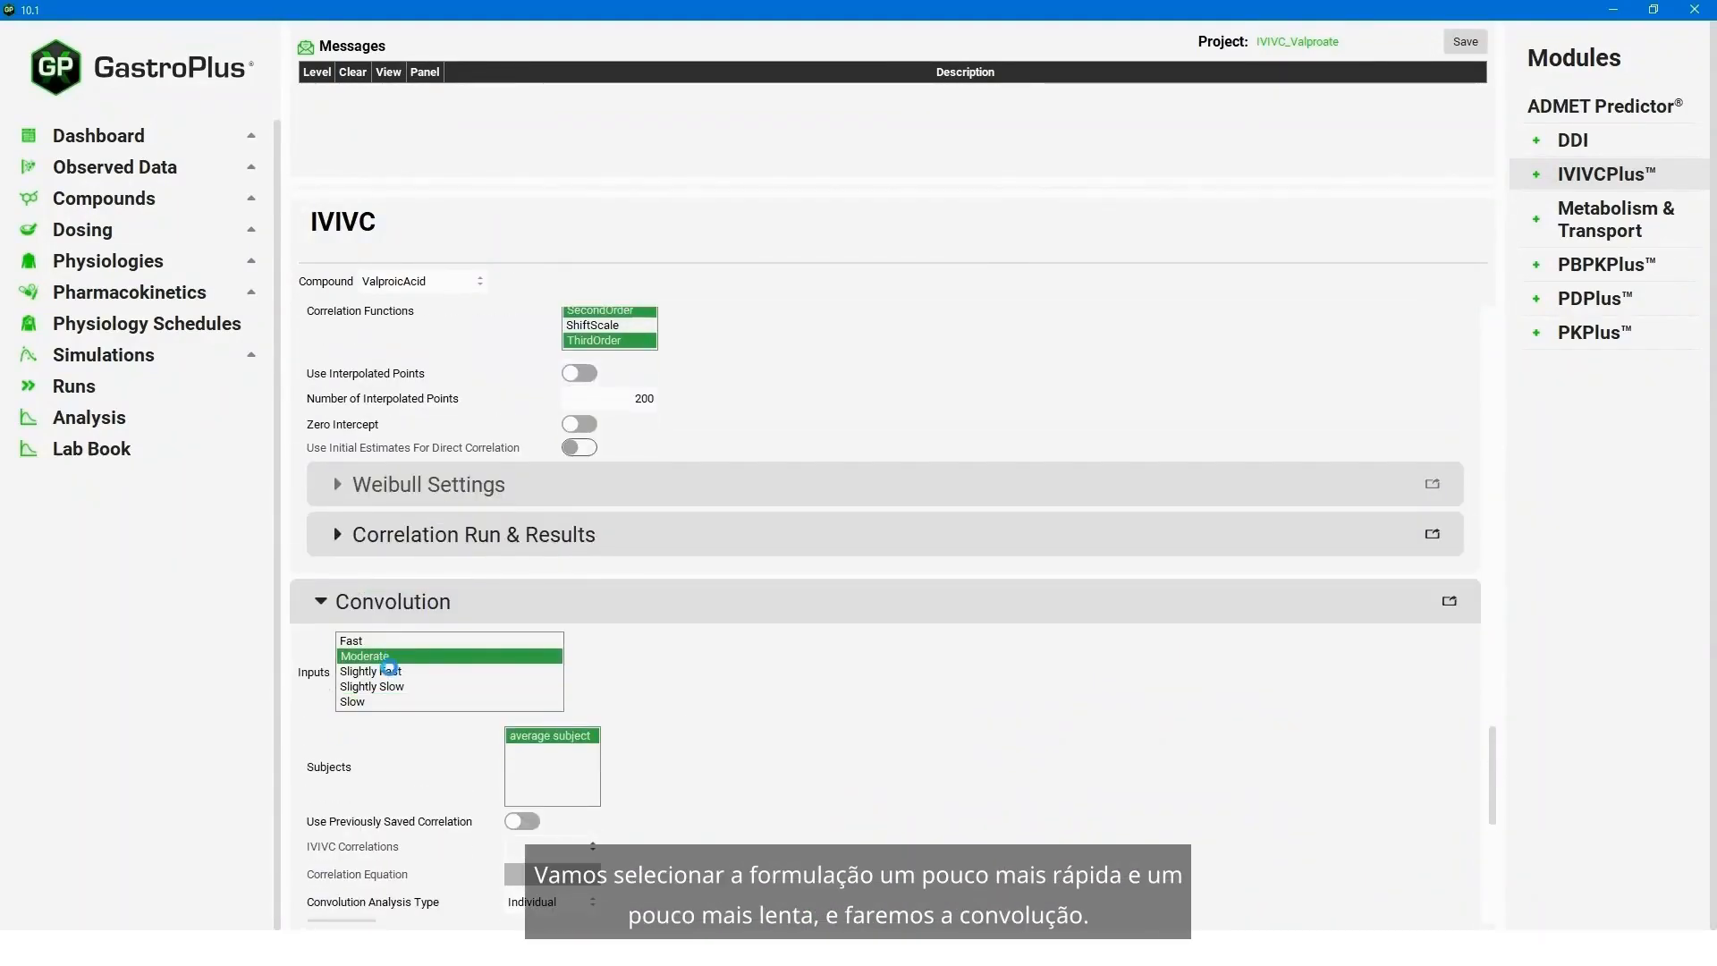
{"action": "left_click", "coordinate": [375, 687], "text": "ctrl"}
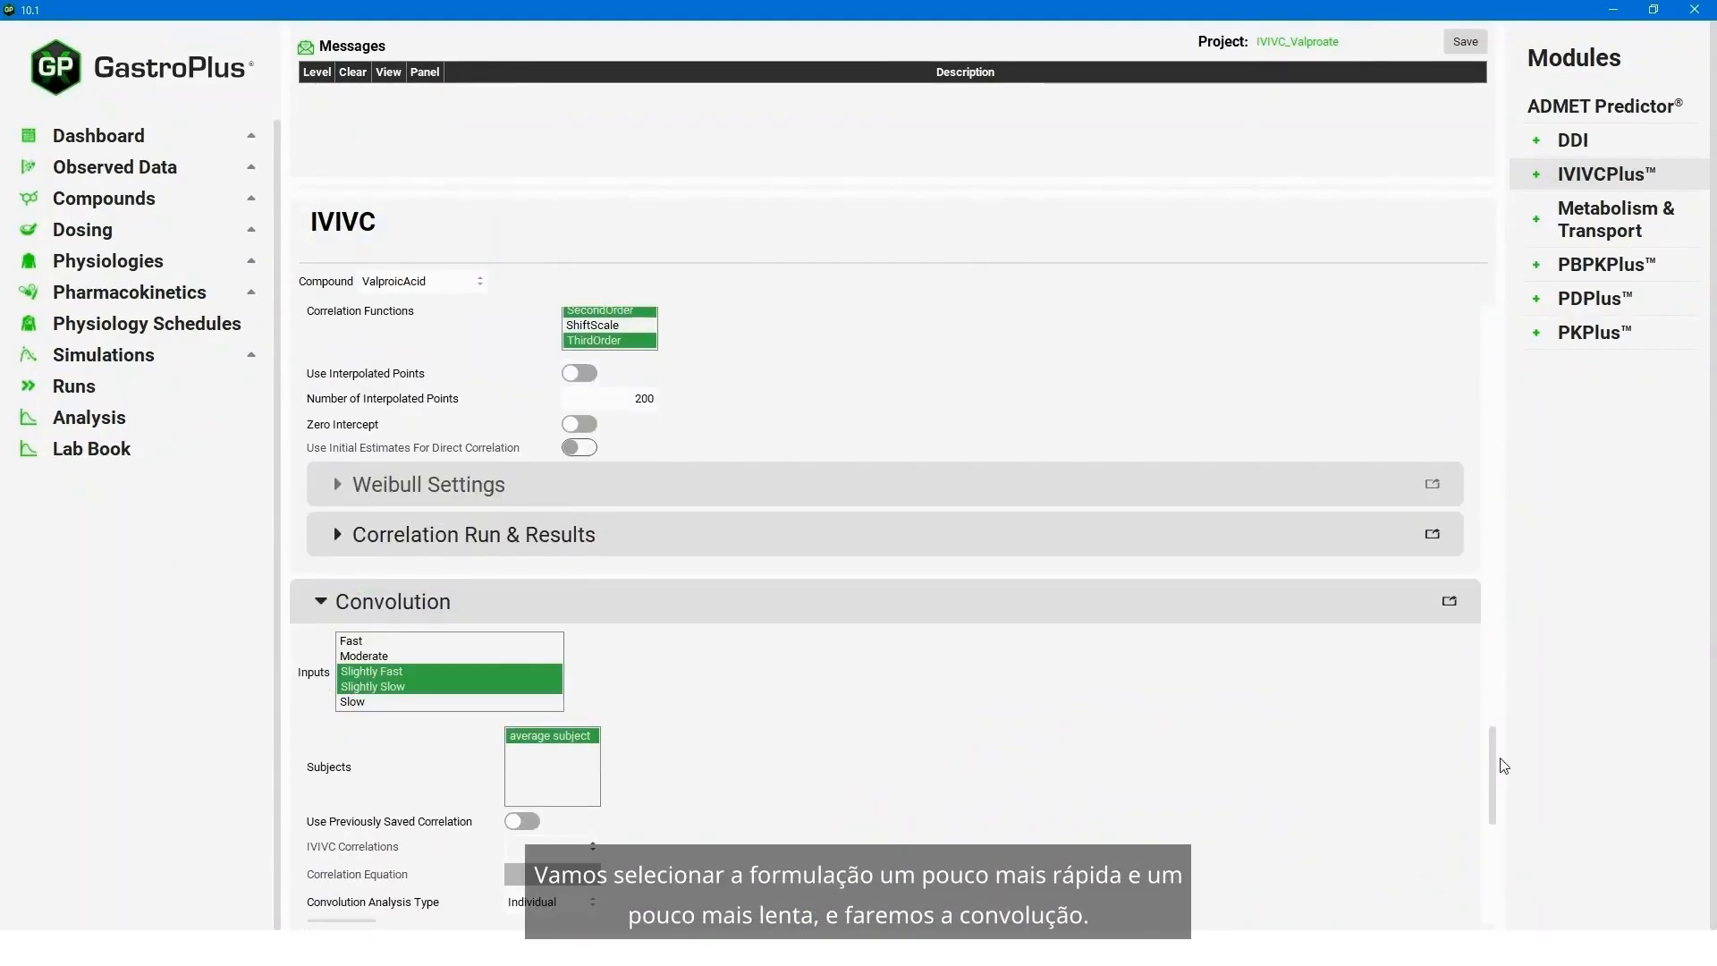
{"action": "left_click_drag", "start_coordinate": [1502, 766], "coordinate": [1500, 827]}
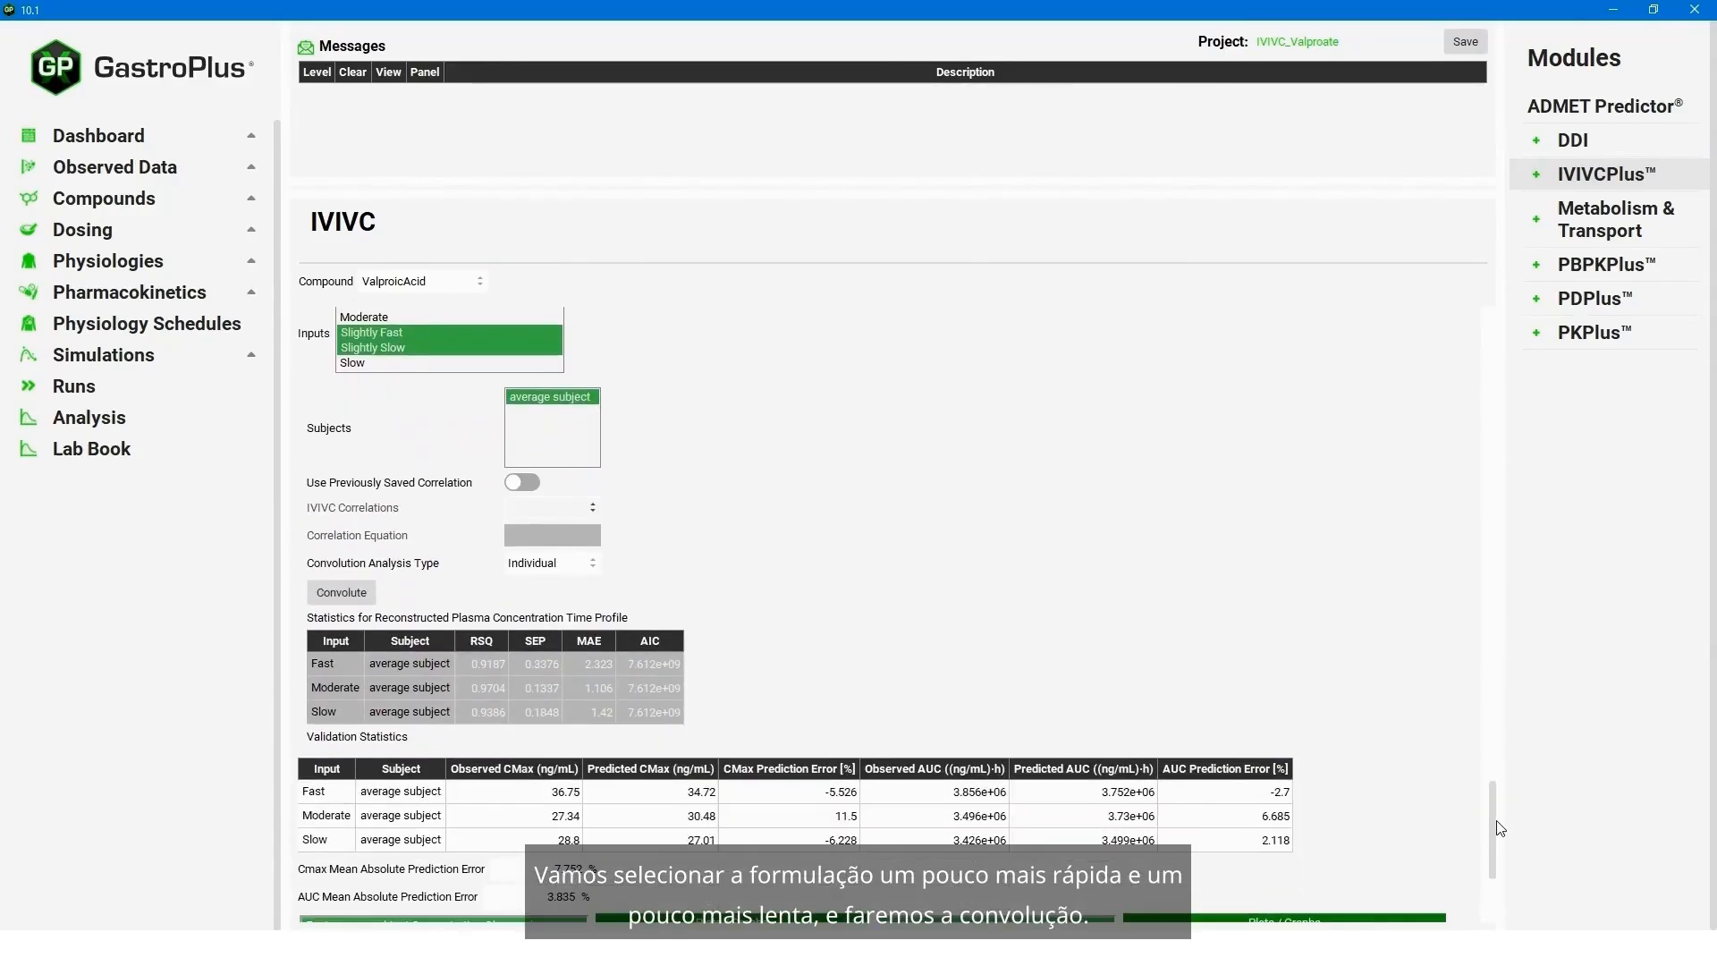
{"action": "left_click", "coordinate": [342, 593]}
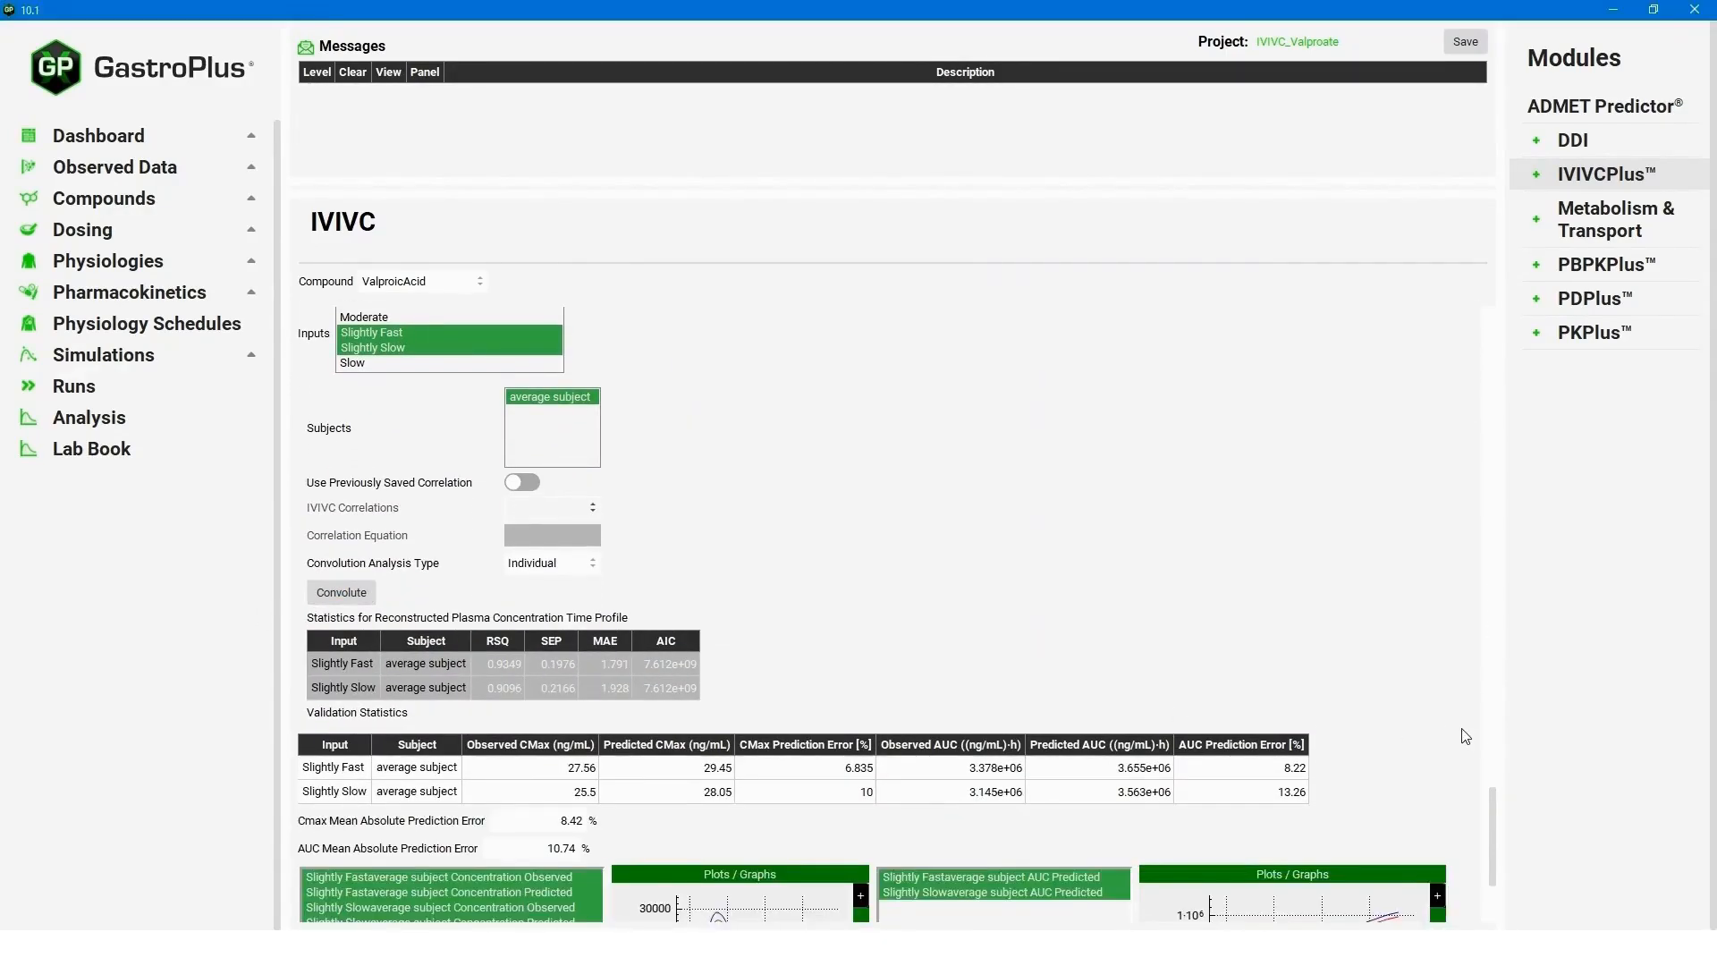
{"action": "left_click_drag", "start_coordinate": [1499, 833], "coordinate": [1489, 866]}
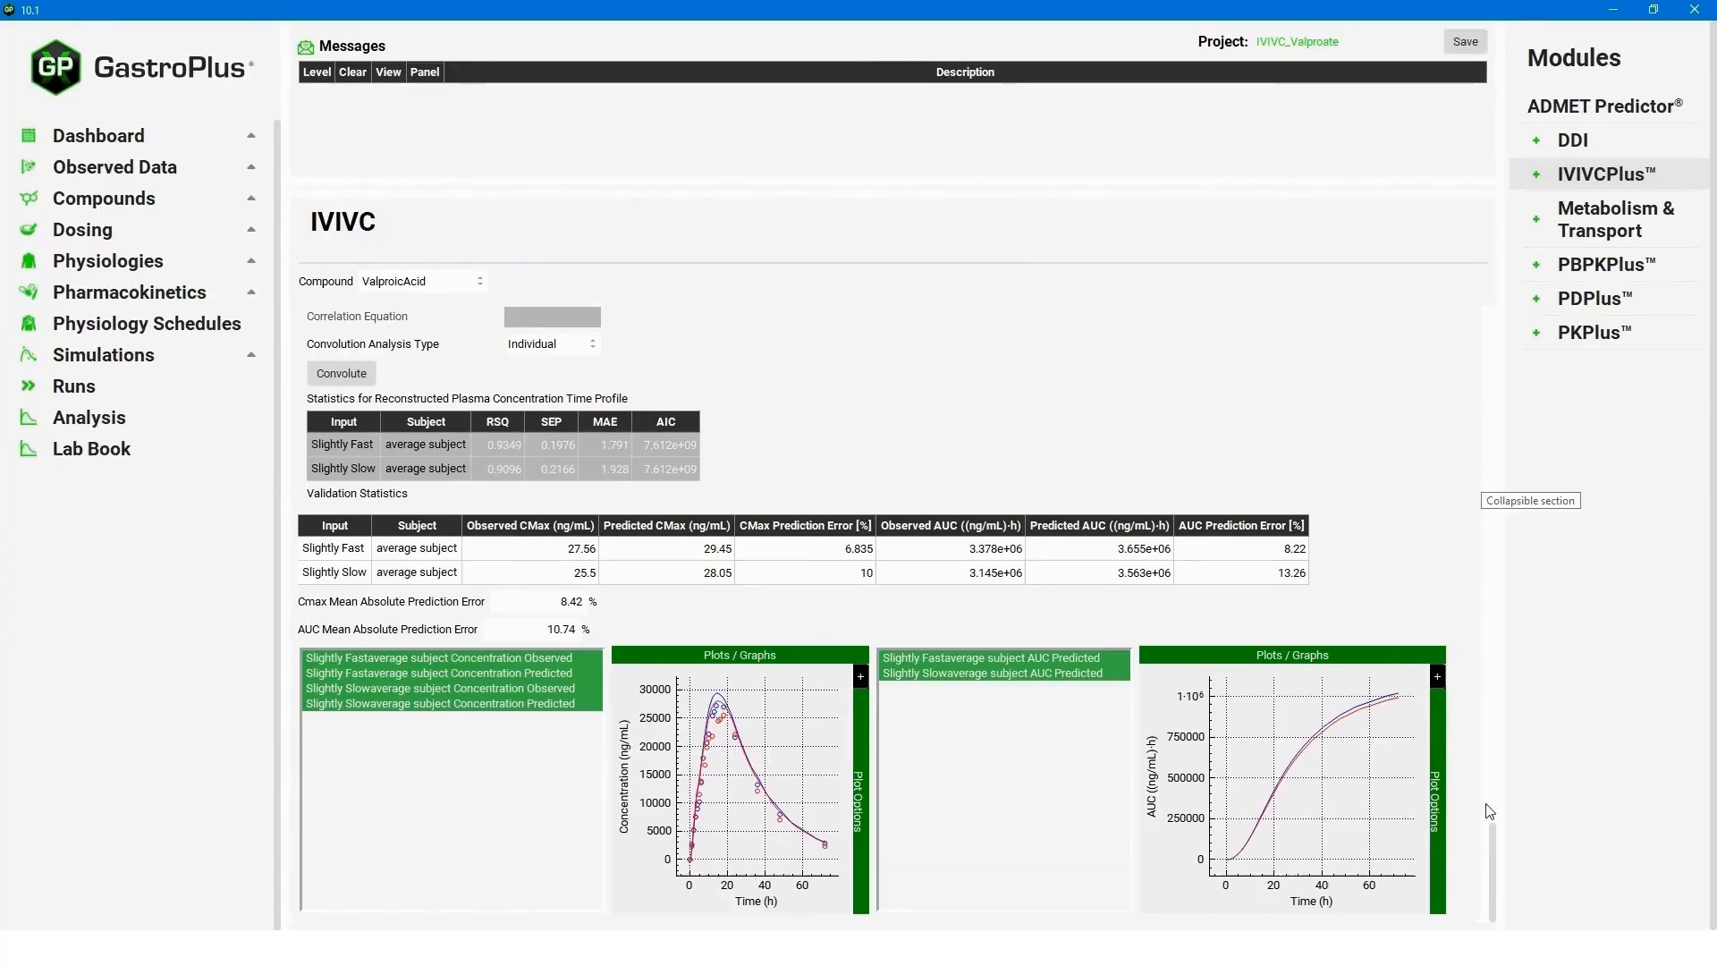
- Reopen Correlation Run & Results, save the correlation as "Mechanistic Deconvolution IVIVC" and clear the resulting message
{"action": "left_click_drag", "start_coordinate": [1493, 844], "coordinate": [1514, 753]}
{"action": "scroll", "coordinate": [1515, 753], "scroll_direction": "down", "scroll_amount": 2}
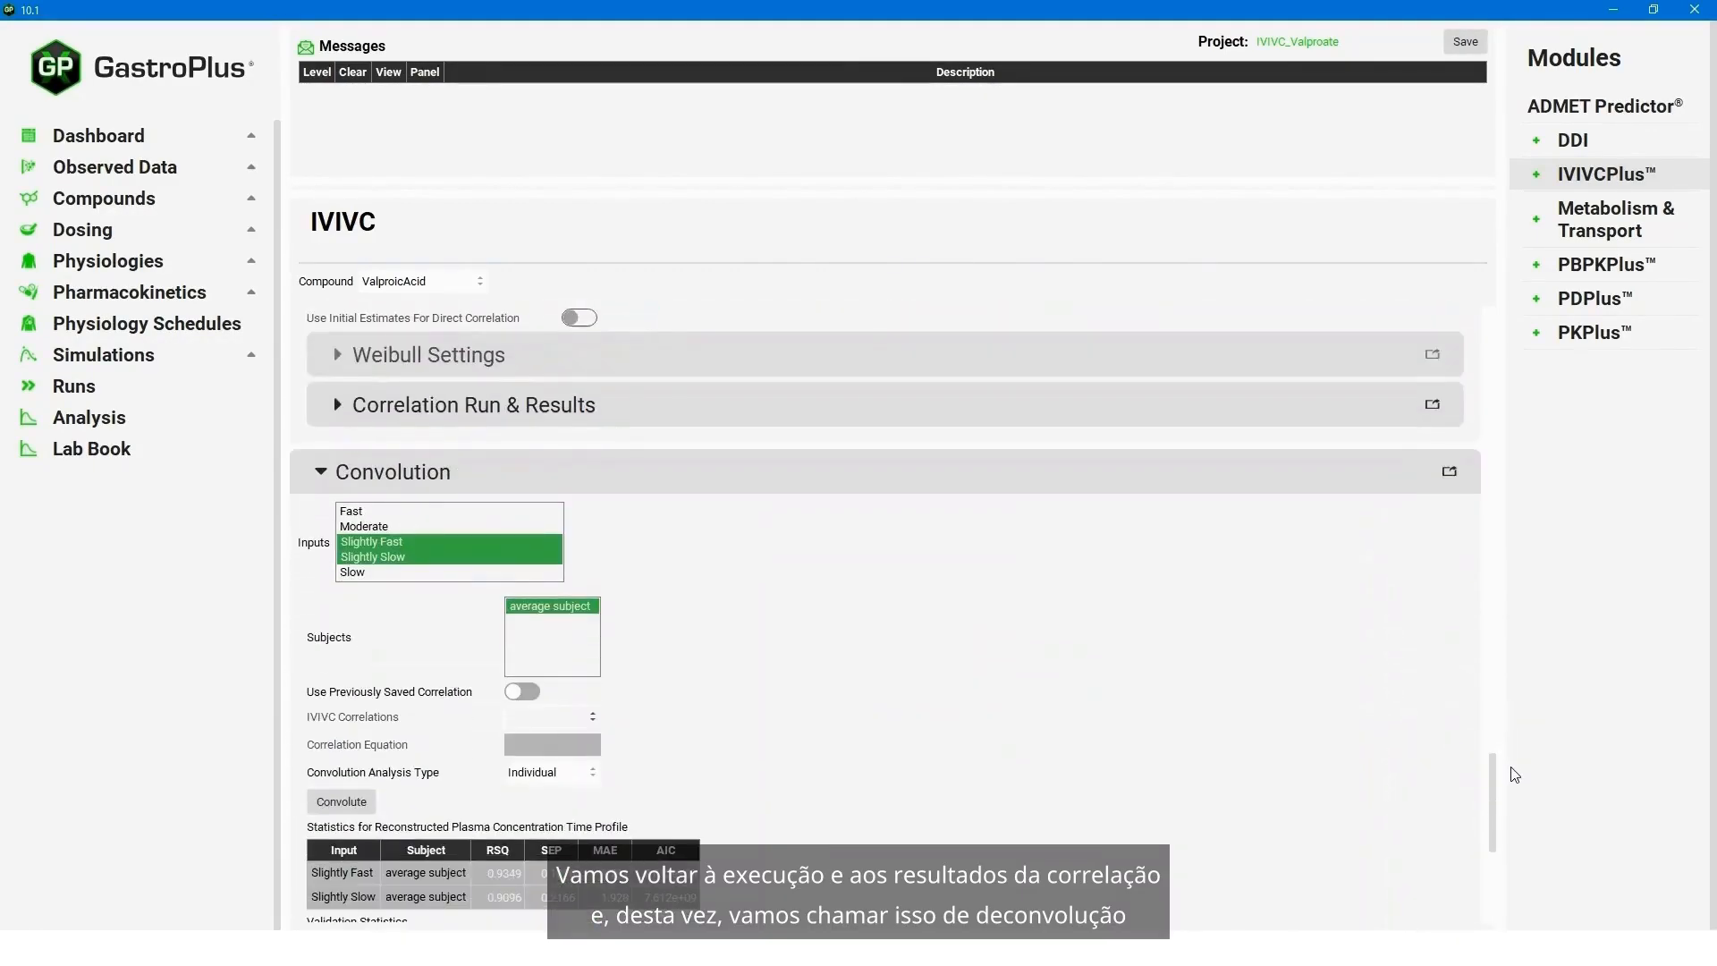
{"action": "left_click", "coordinate": [338, 406]}
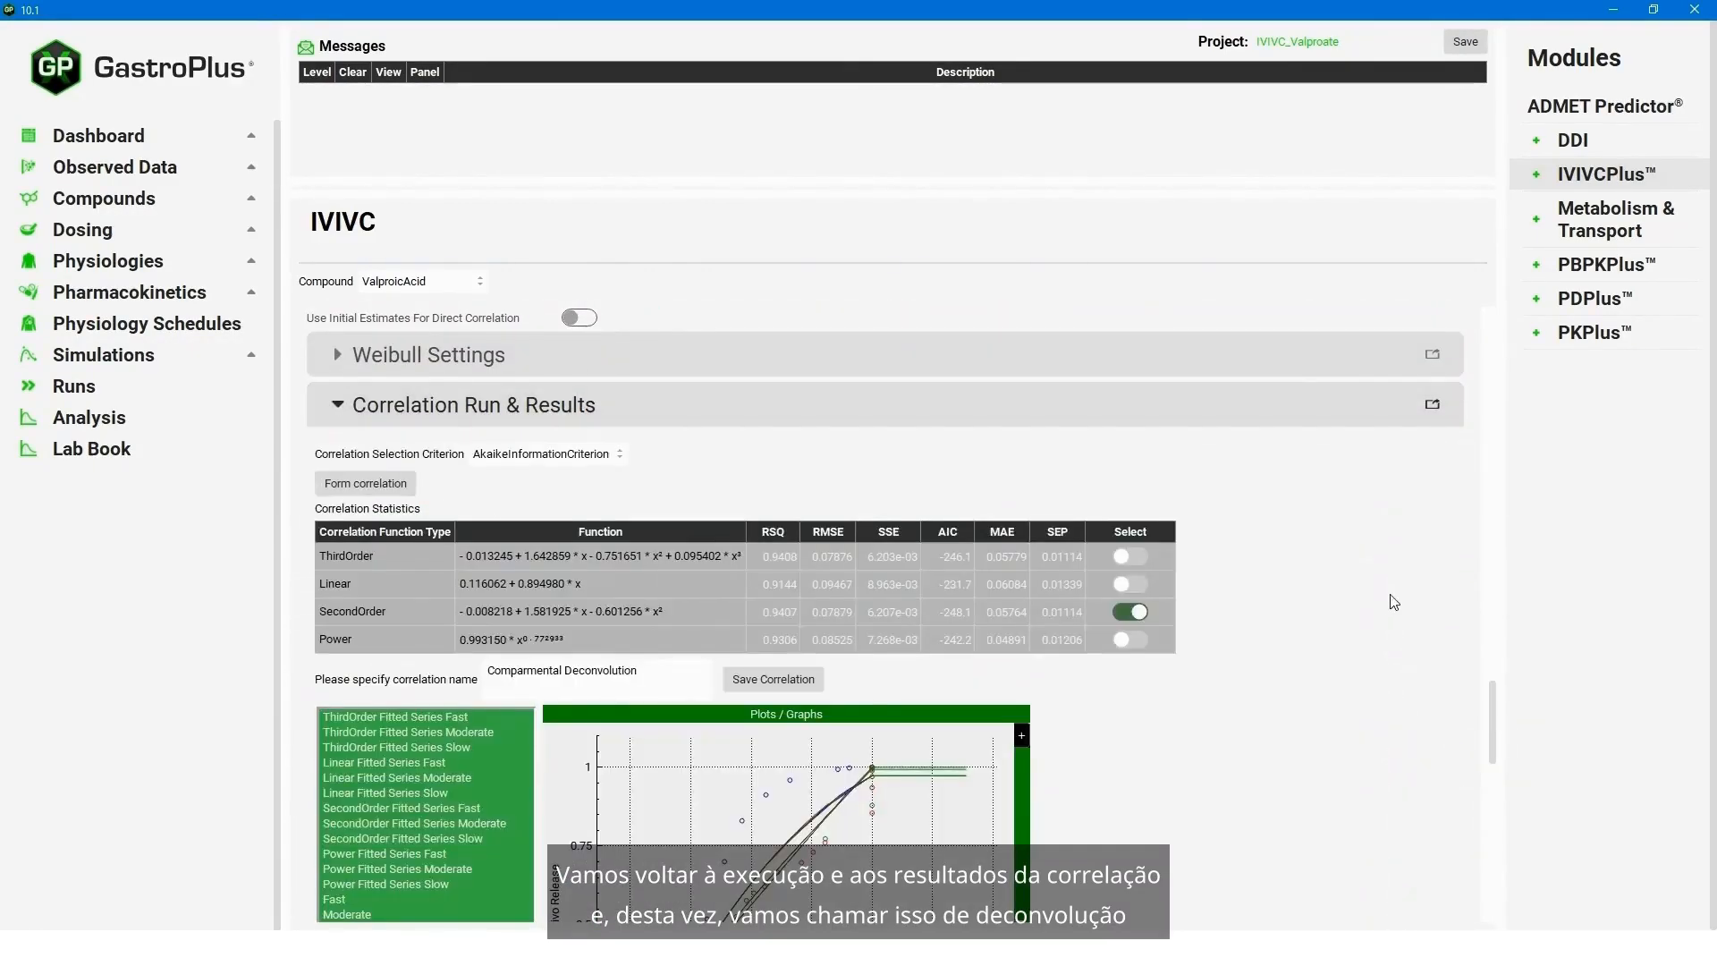
{"action": "triple_click", "coordinate": [643, 678]}
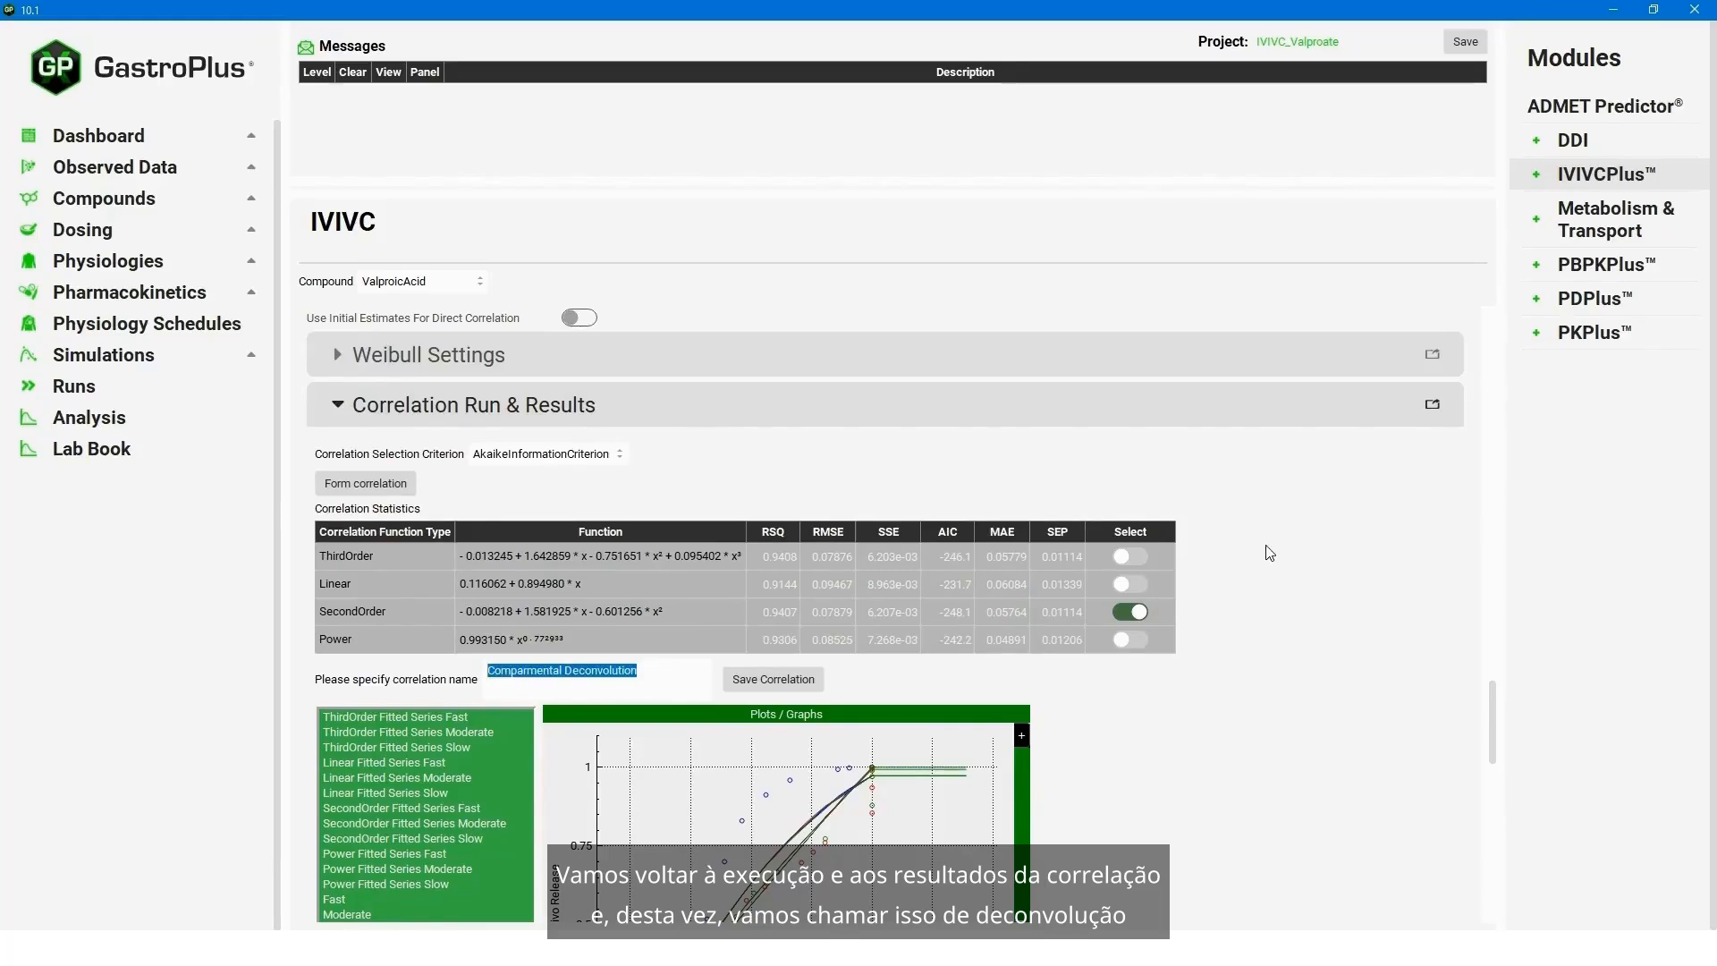
{"action": "type", "text": "Mech"}
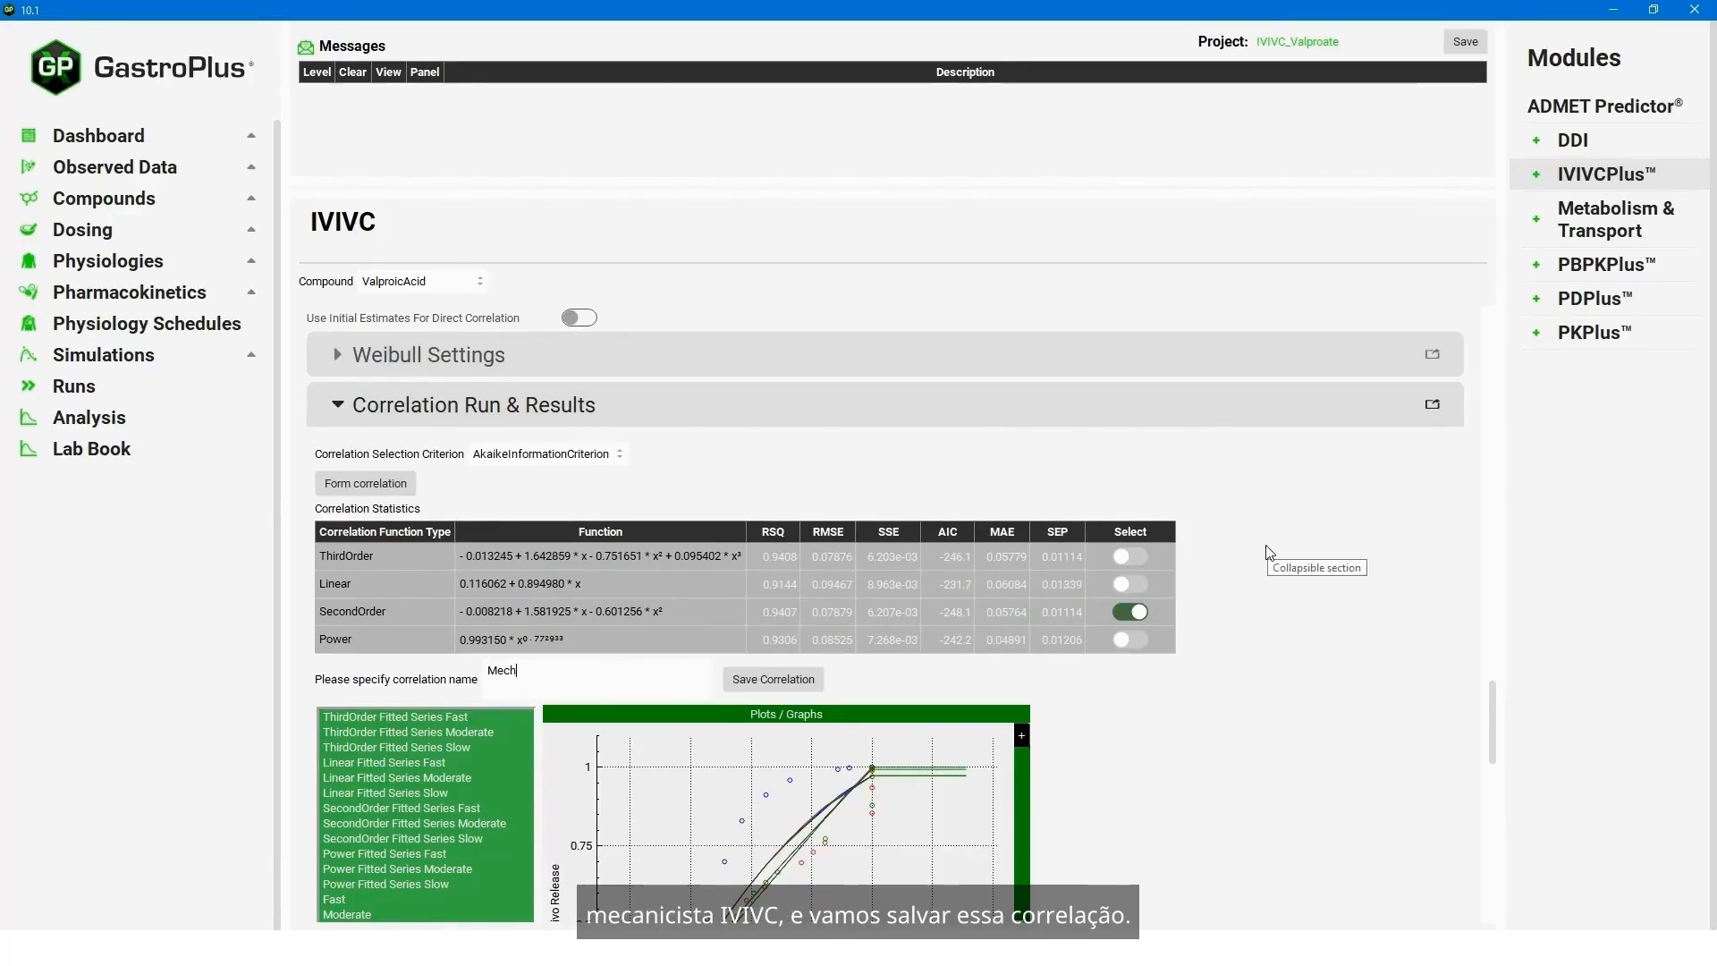
{"action": "type", "text": "anistic Deconvolution IVIVC"}
{"action": "left_click", "coordinate": [809, 682]}
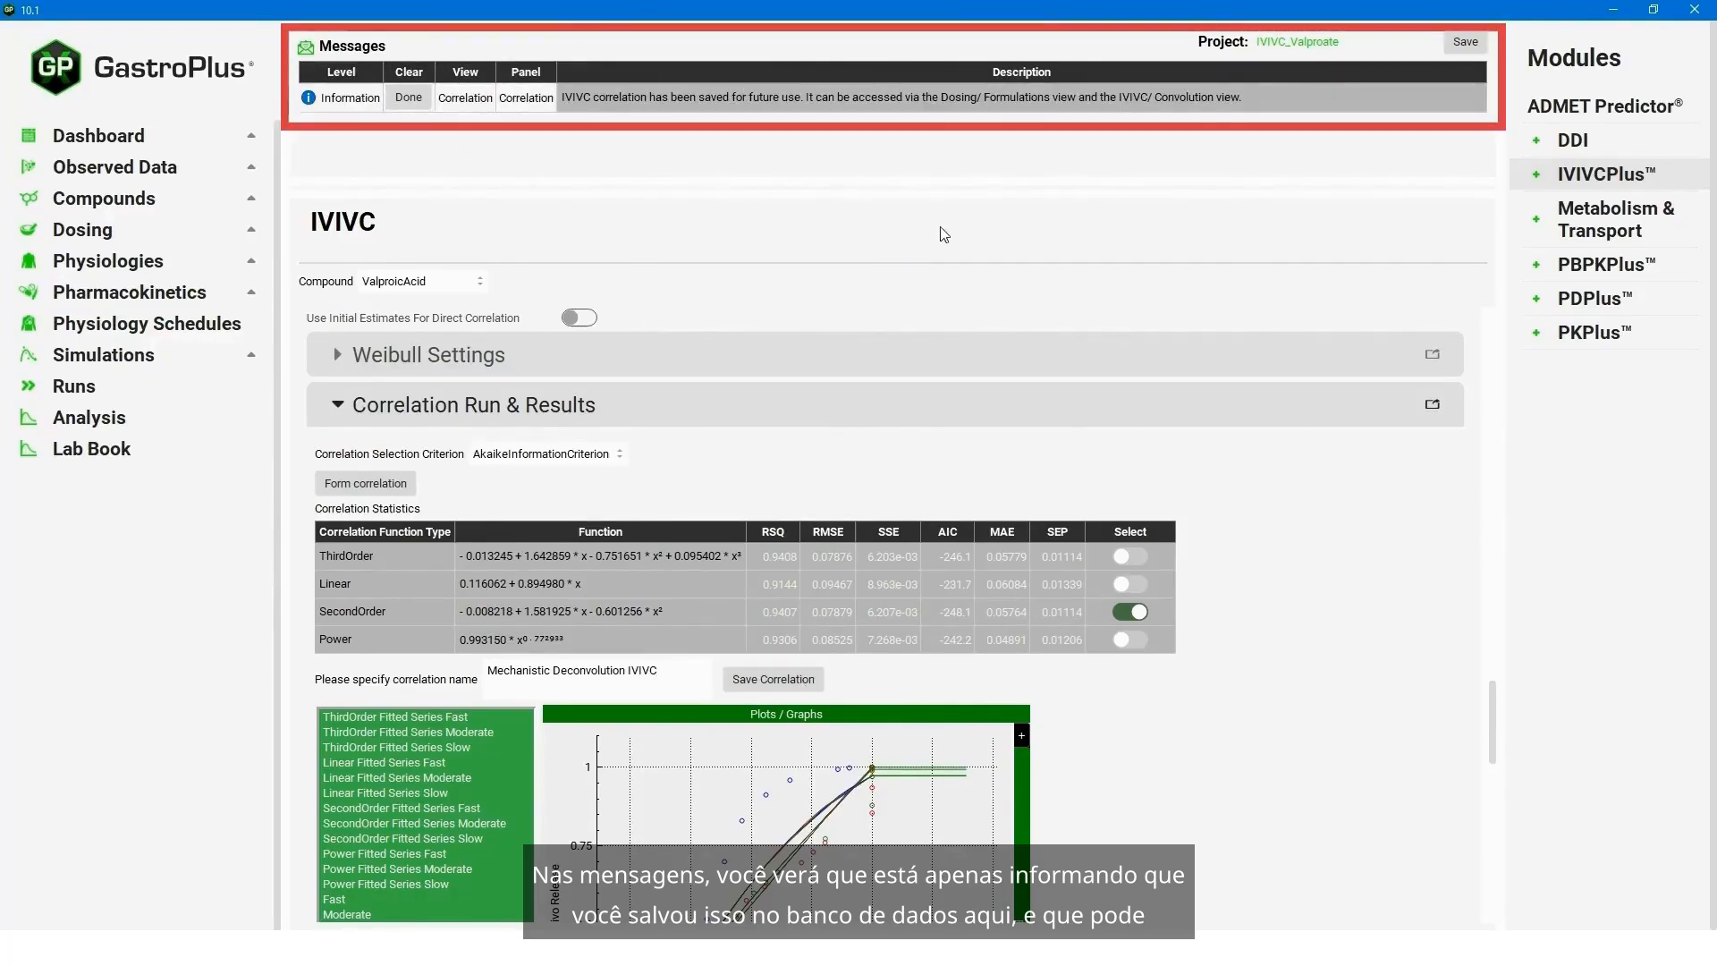
{"action": "left_click", "coordinate": [417, 95]}
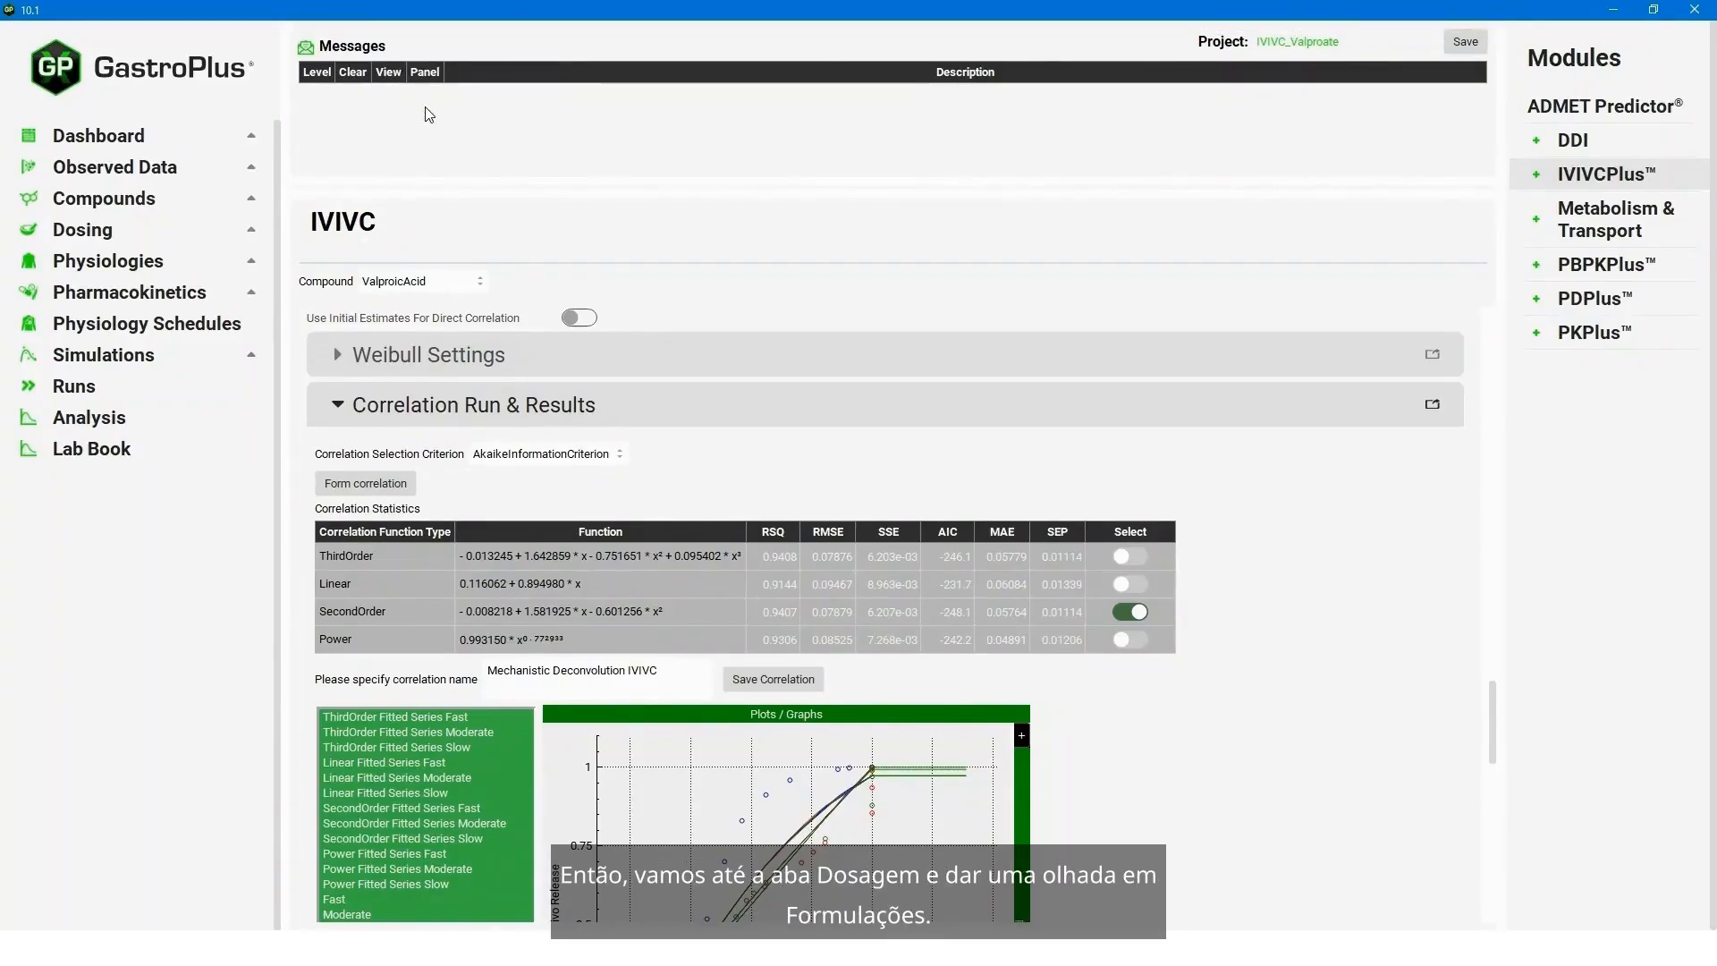
- Open Formulations in the Dosing view, select CR Tablet 500mg Test and expand its Controlled Release section
{"action": "left_click", "coordinate": [131, 229]}
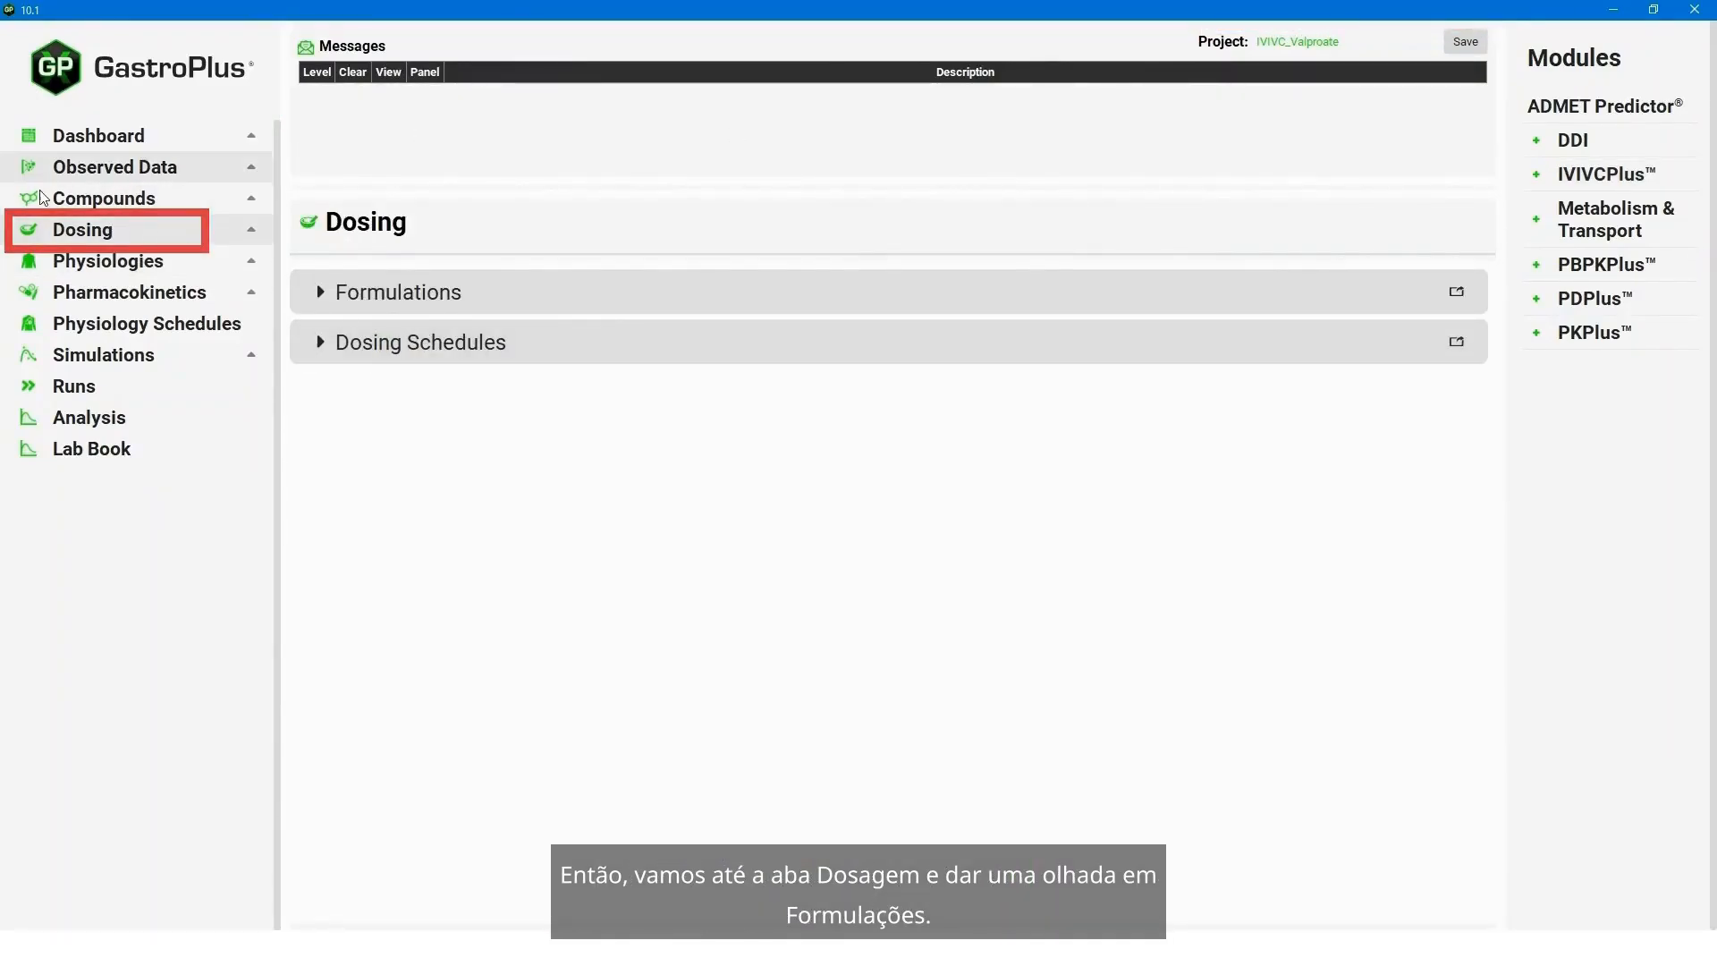
{"action": "left_click", "coordinate": [322, 294]}
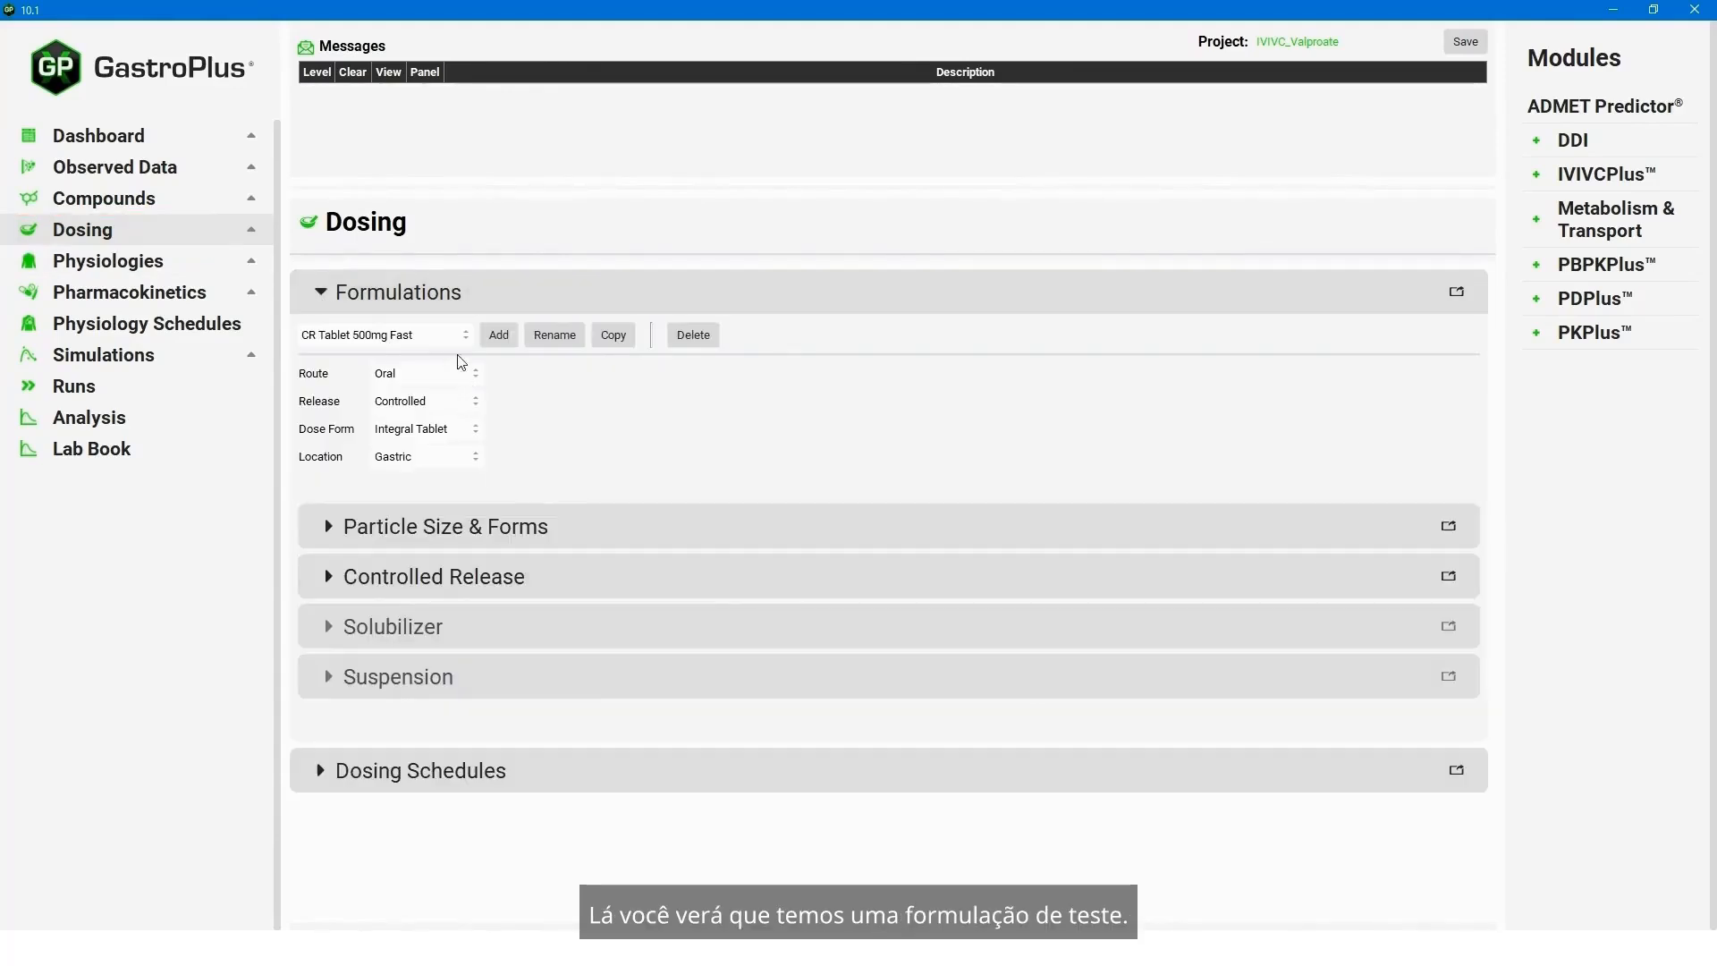
{"action": "left_click", "coordinate": [440, 337]}
{"action": "left_click", "coordinate": [431, 426]}
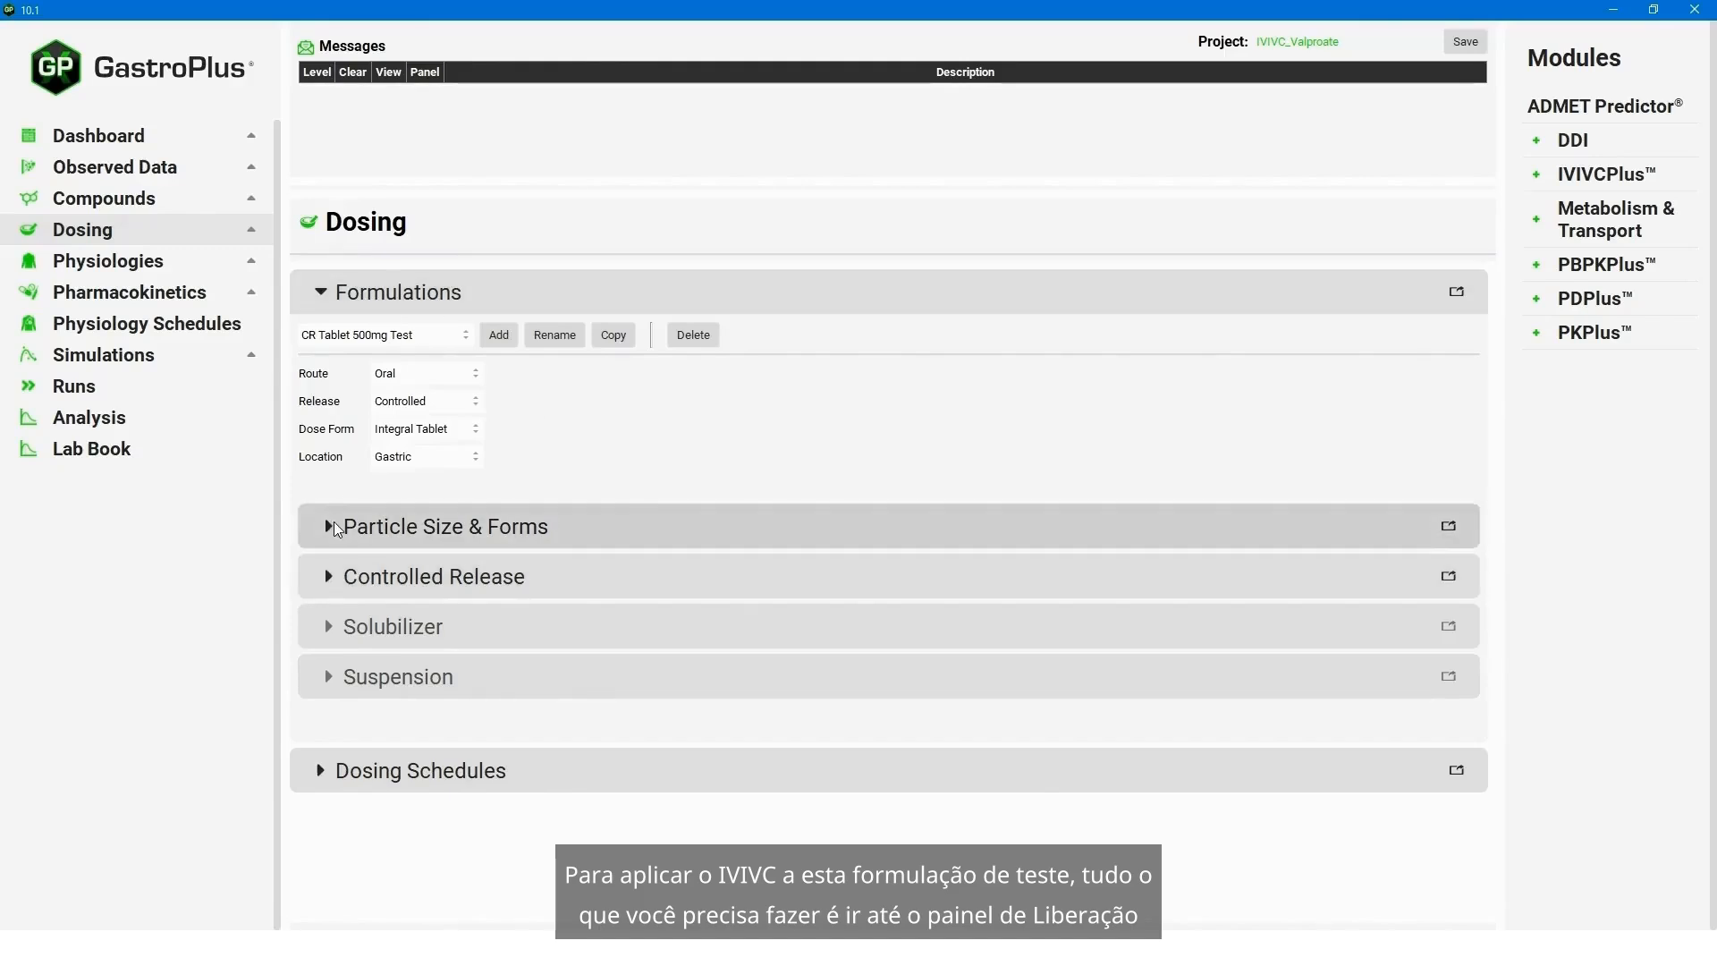
{"action": "left_click", "coordinate": [349, 582]}
{"action": "scroll", "coordinate": [1026, 700], "scroll_direction": "down", "scroll_amount": 2}
{"action": "scroll", "coordinate": [850, 669], "scroll_direction": "up", "scroll_amount": 2}
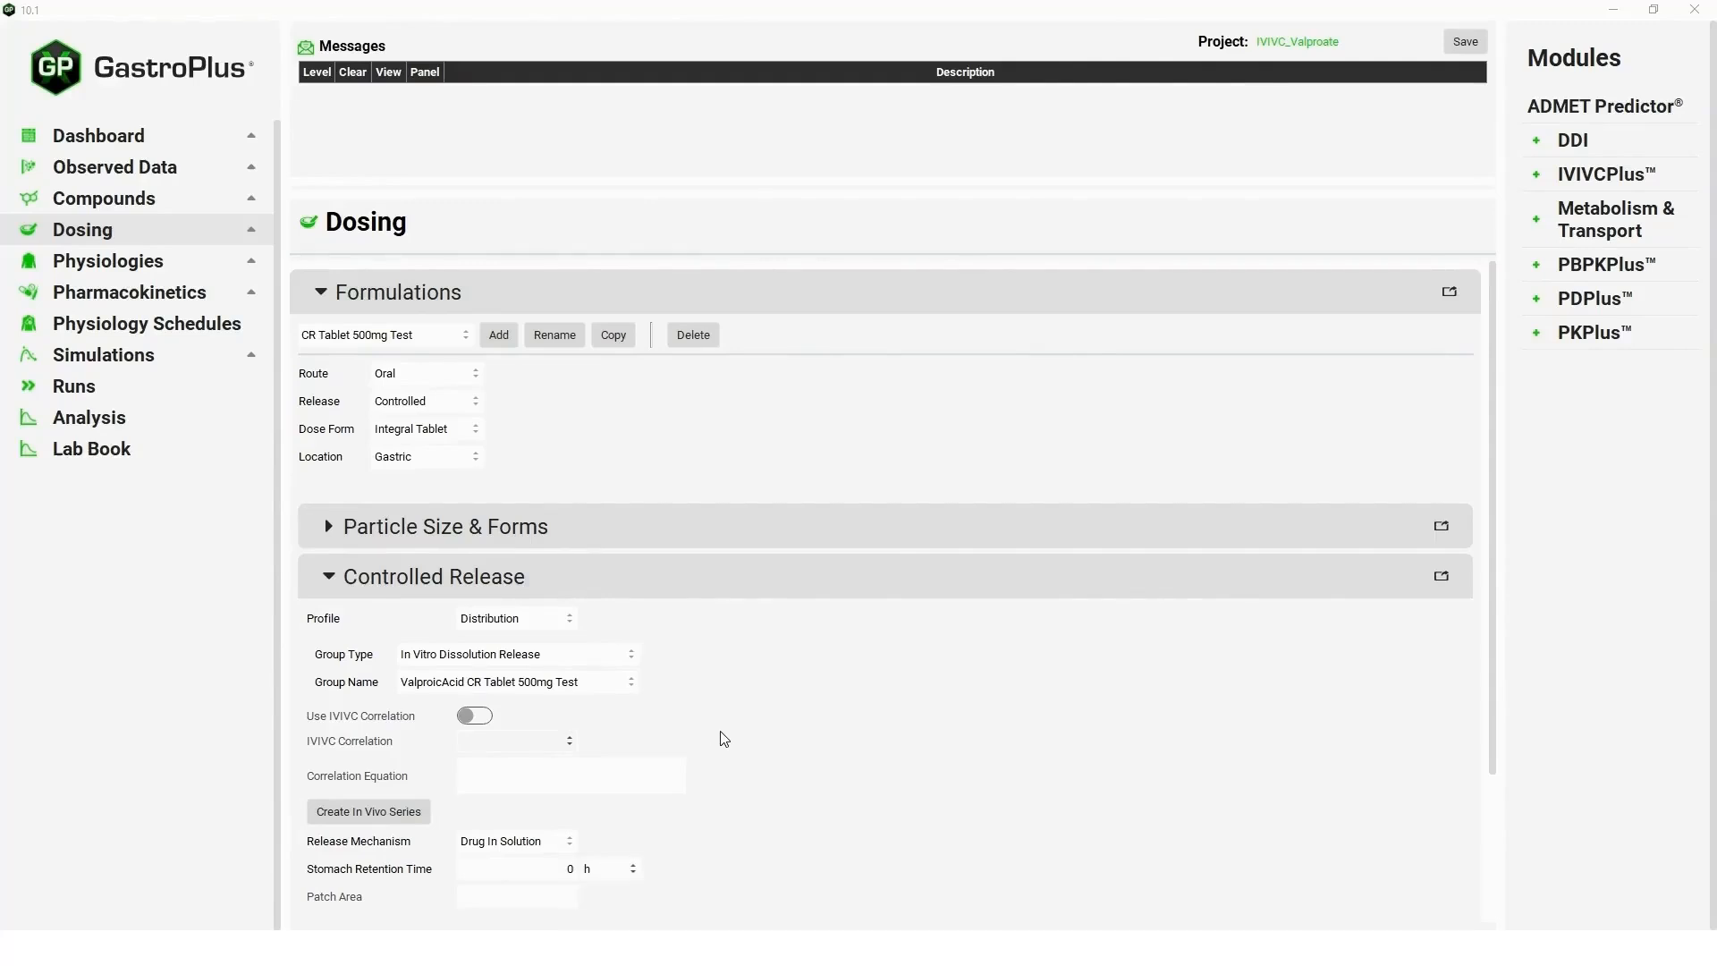
- Set the test formulation's release profile to Tabulated, enable the Mechanistic Deconvolution IVIVC correlation and create the in vivo series
{"action": "left_click", "coordinate": [548, 620]}
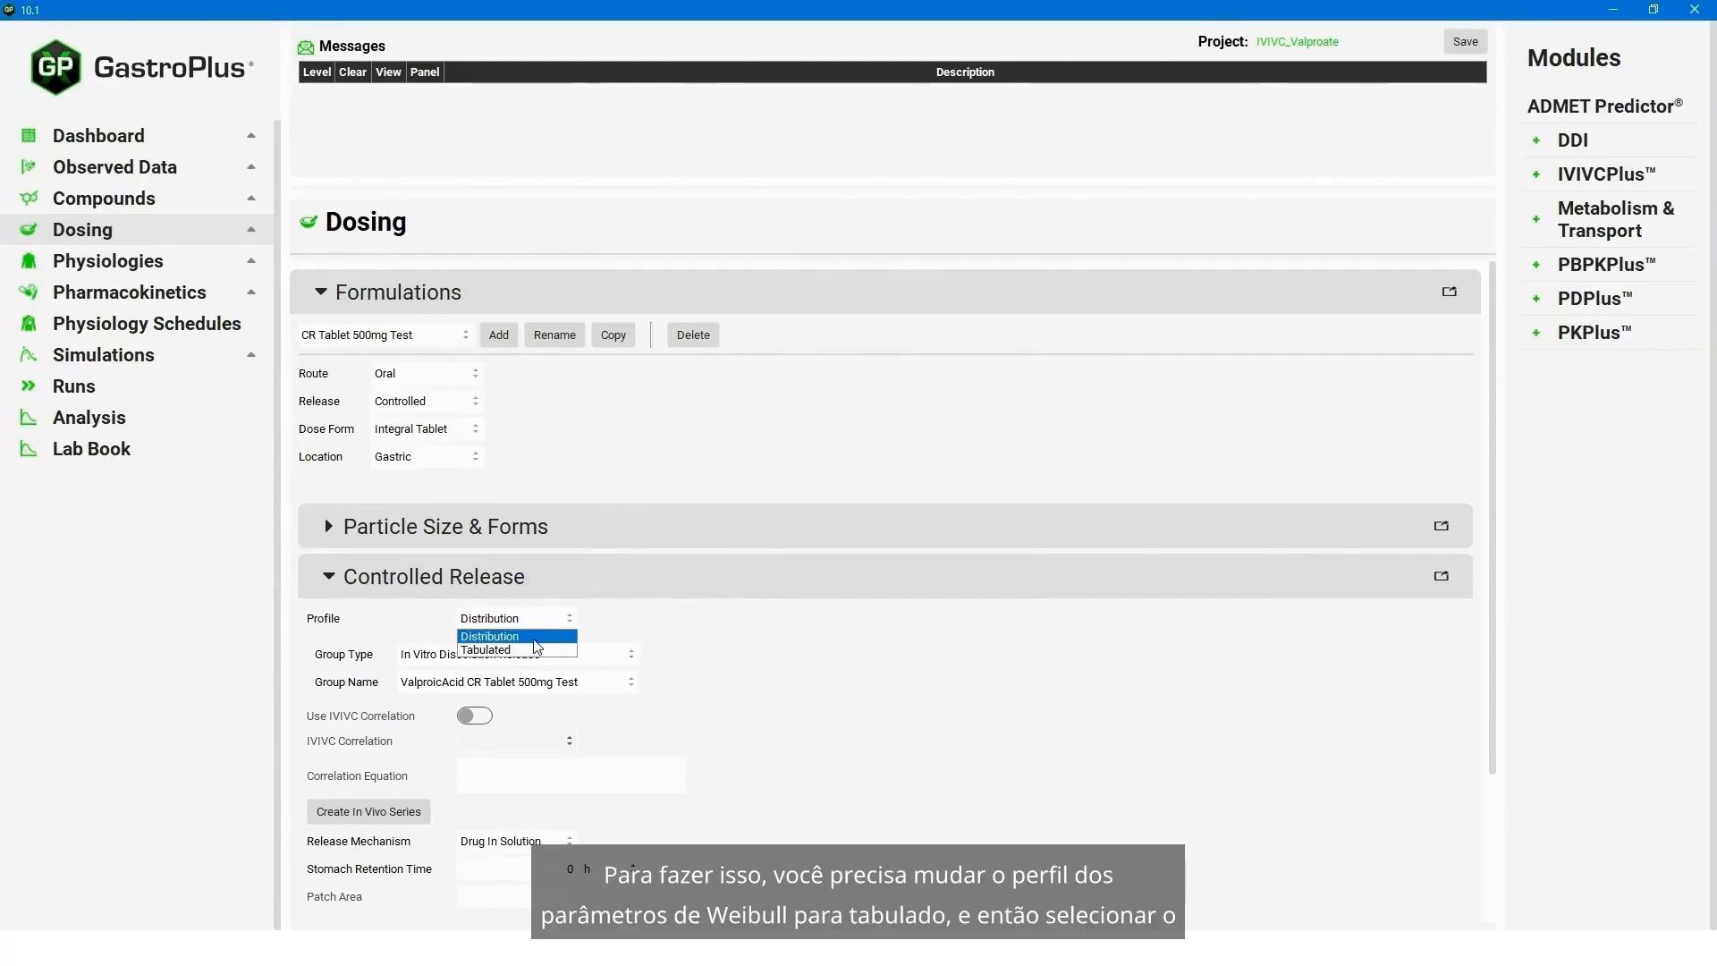
{"action": "left_click", "coordinate": [511, 658]}
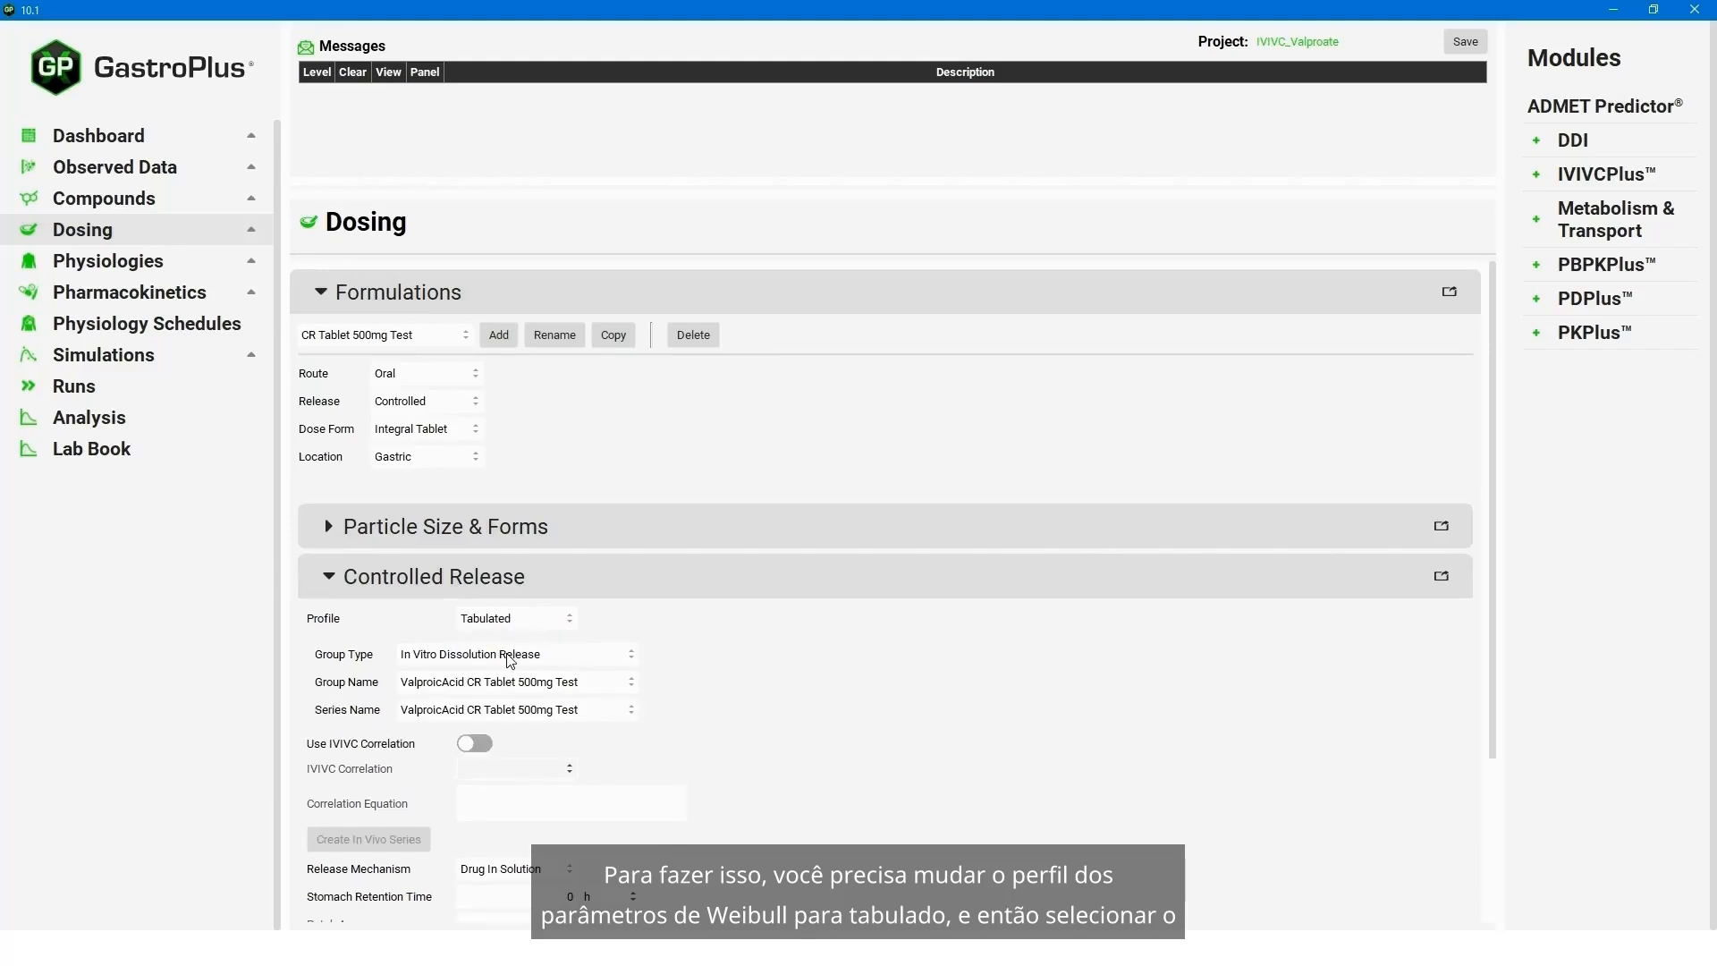
{"action": "left_click", "coordinate": [485, 744]}
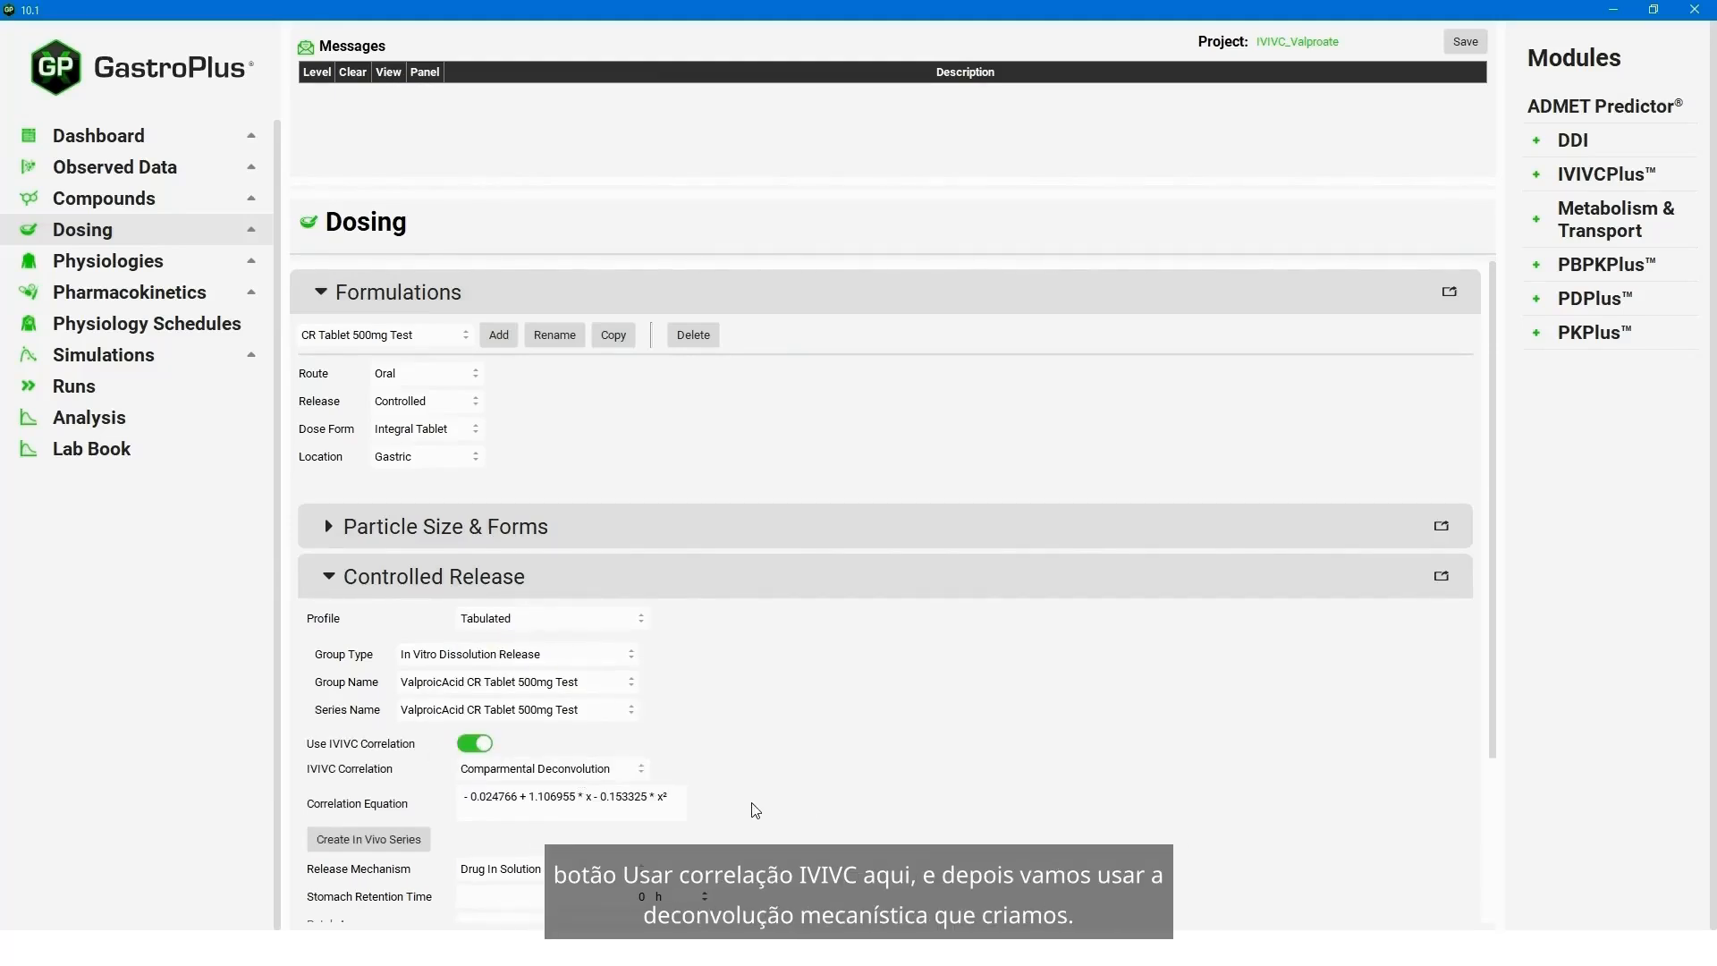
{"action": "left_click", "coordinate": [633, 771]}
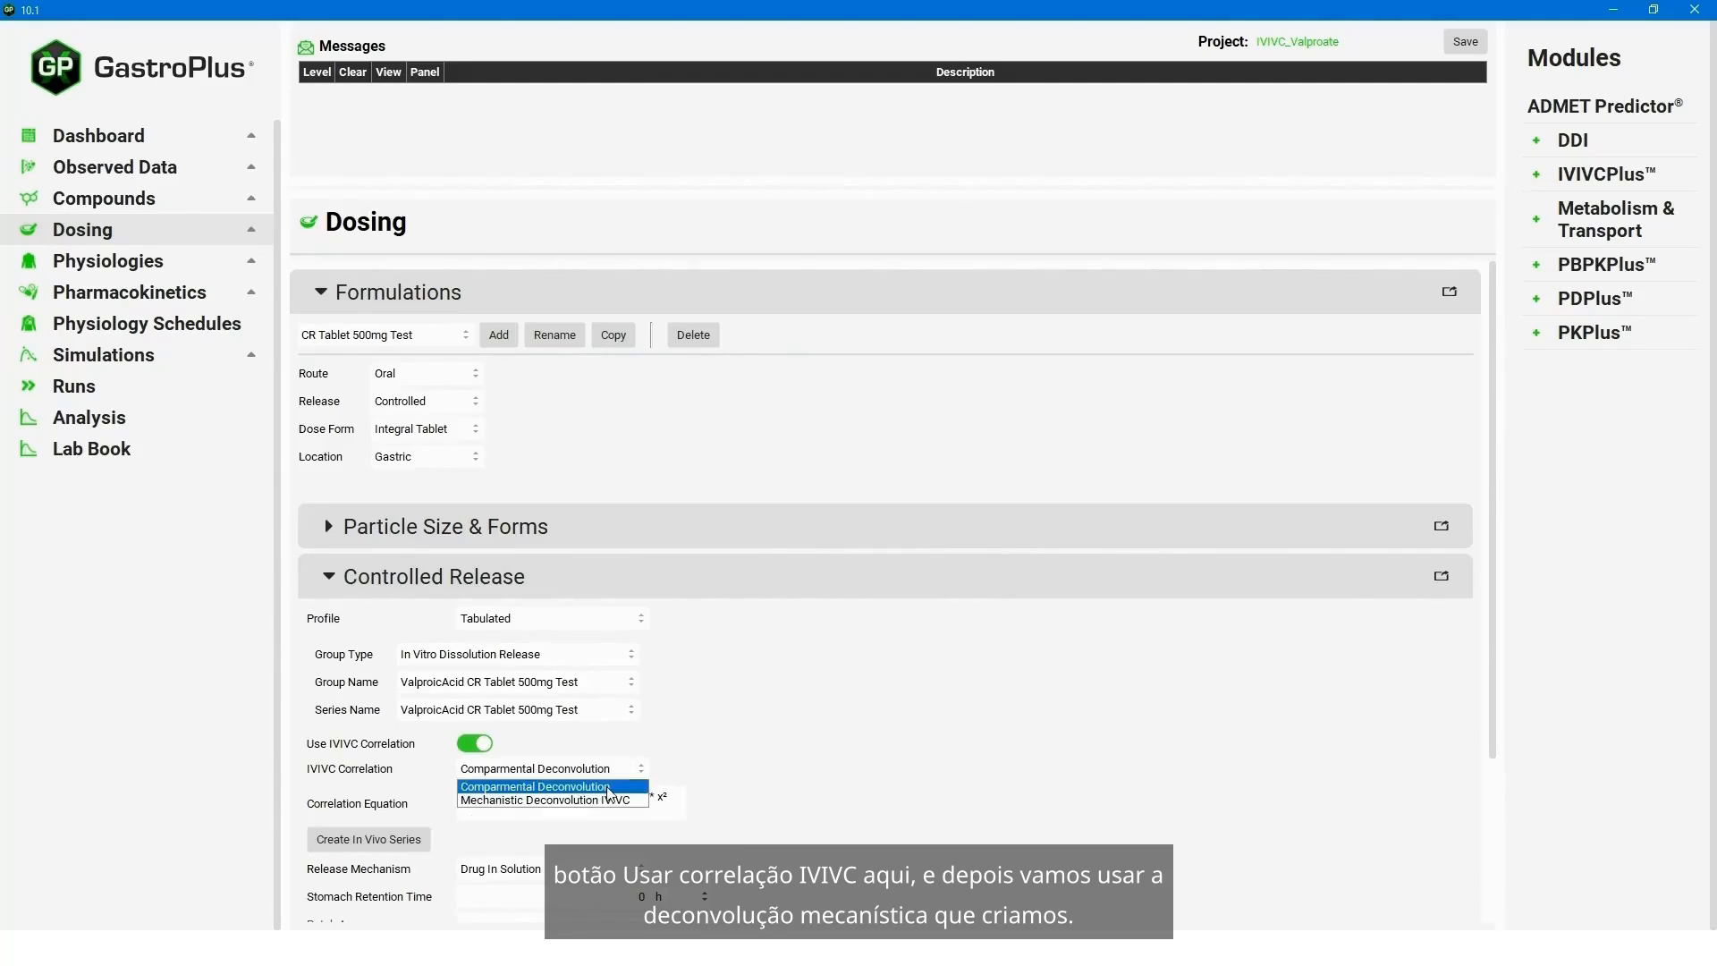
{"action": "left_click", "coordinate": [645, 797]}
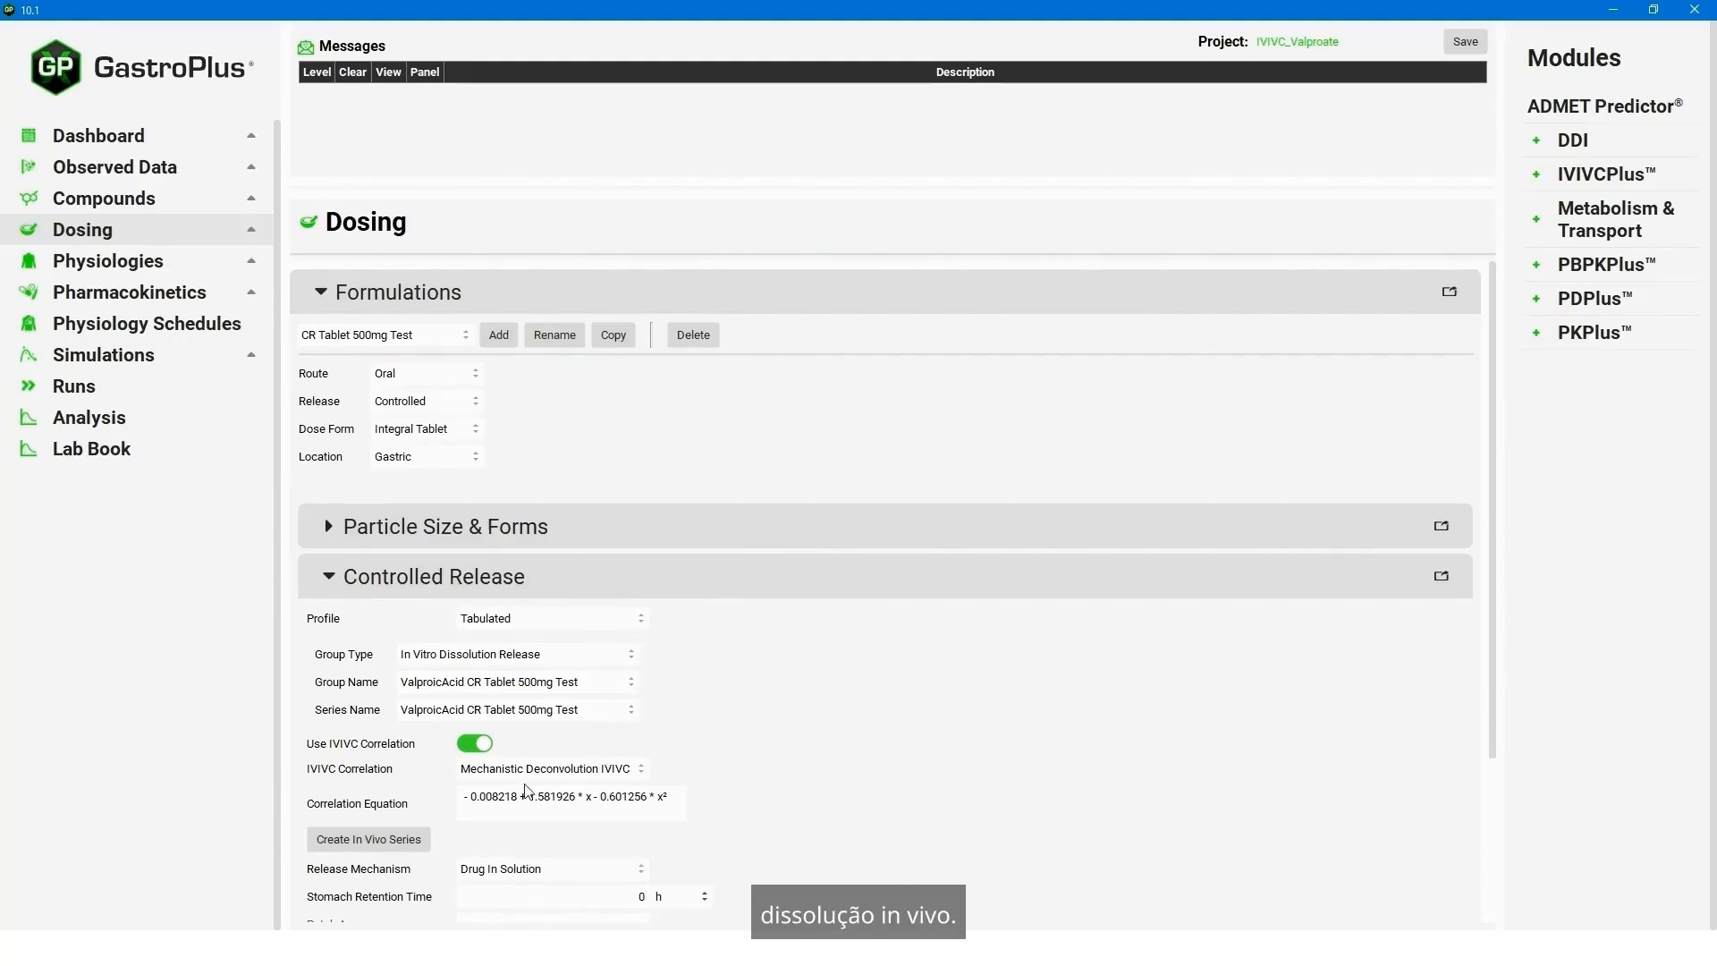
{"action": "left_click", "coordinate": [375, 848]}
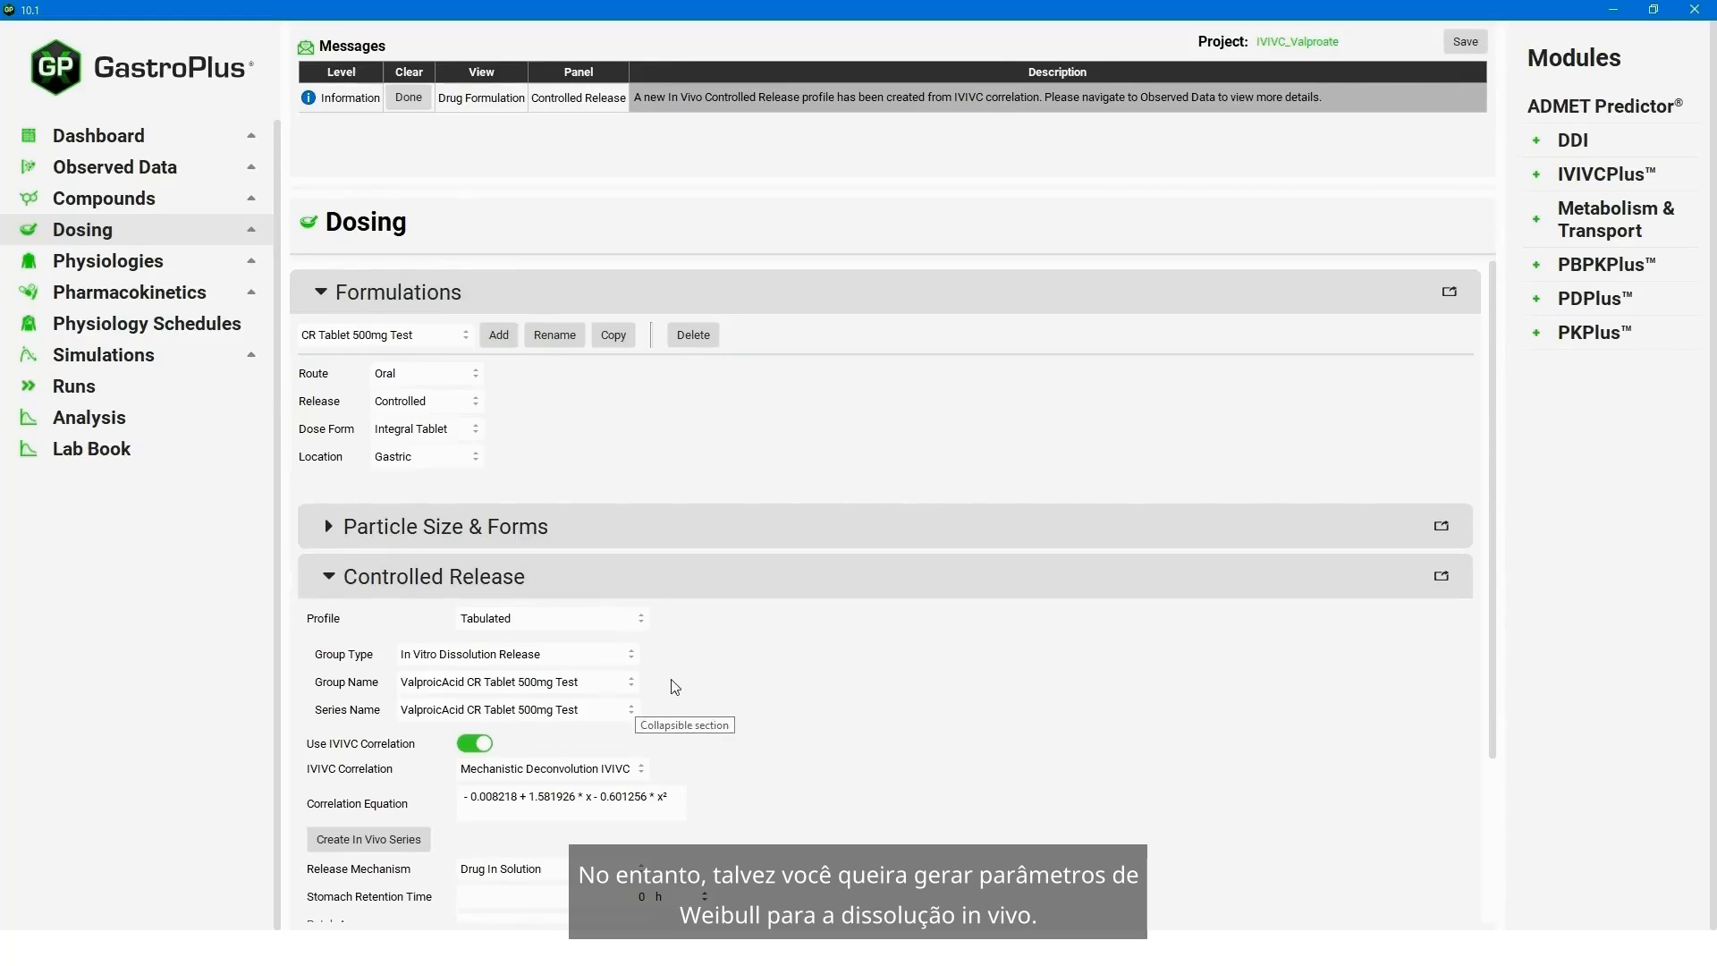
- Open the Observed Data view and set the profile data type to In Vivo Controlled Release
{"action": "left_click", "coordinate": [127, 168]}
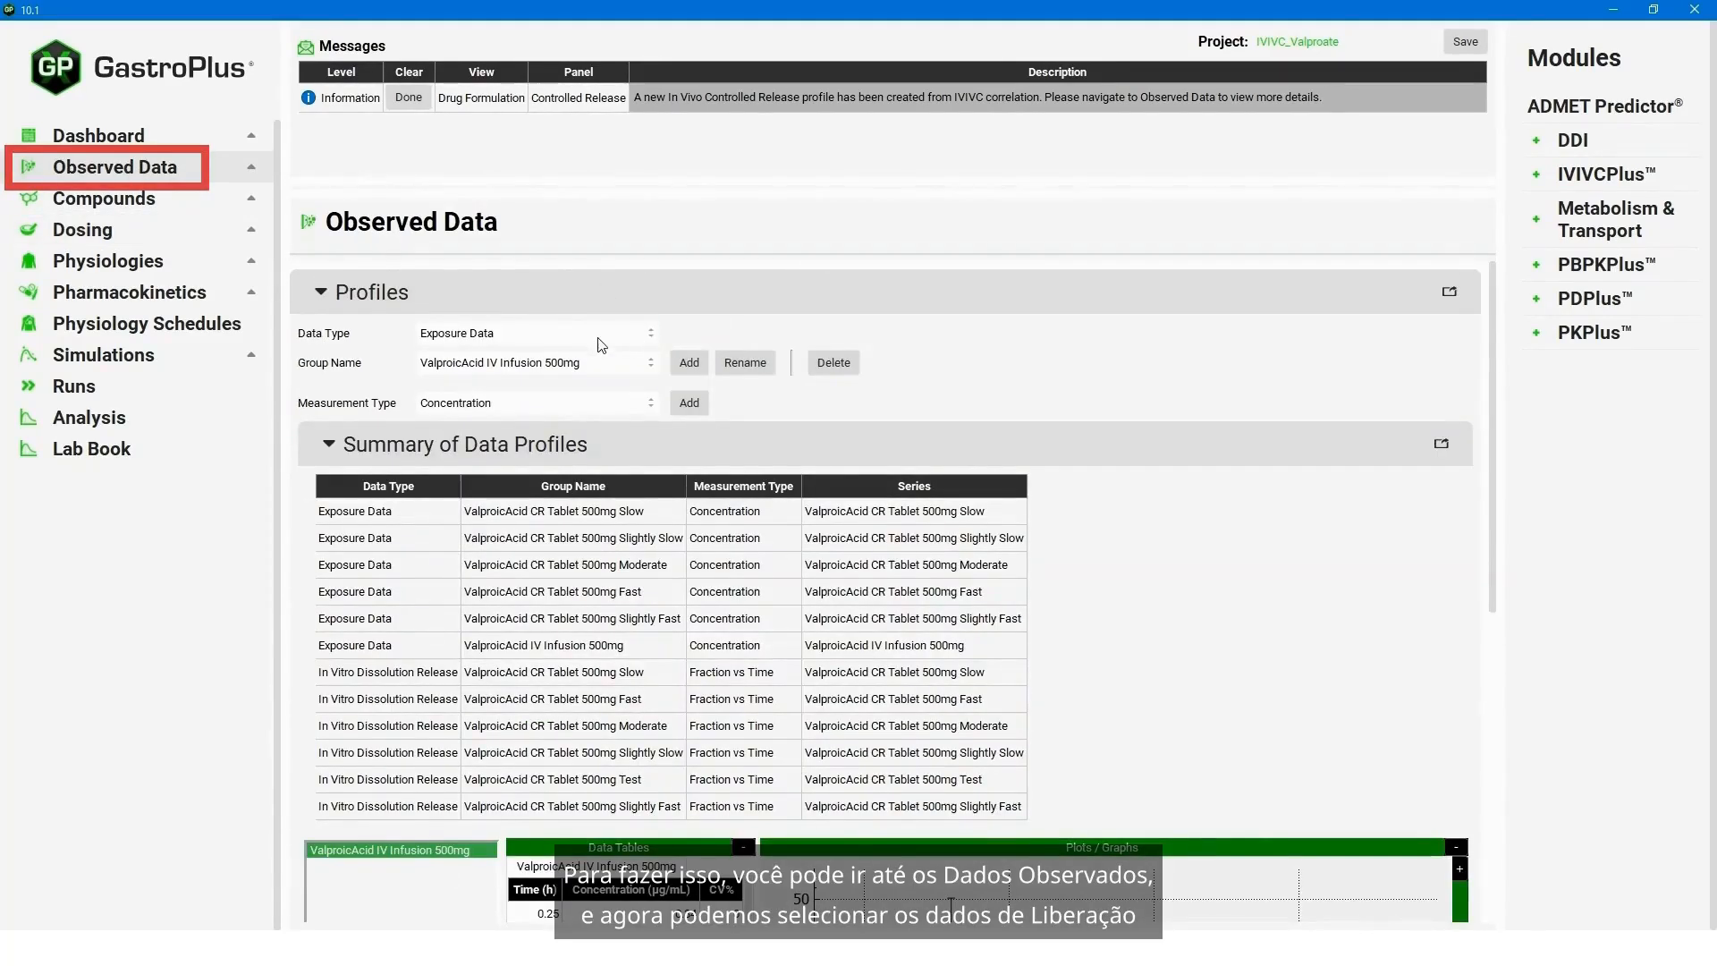
{"action": "left_click", "coordinate": [577, 334]}
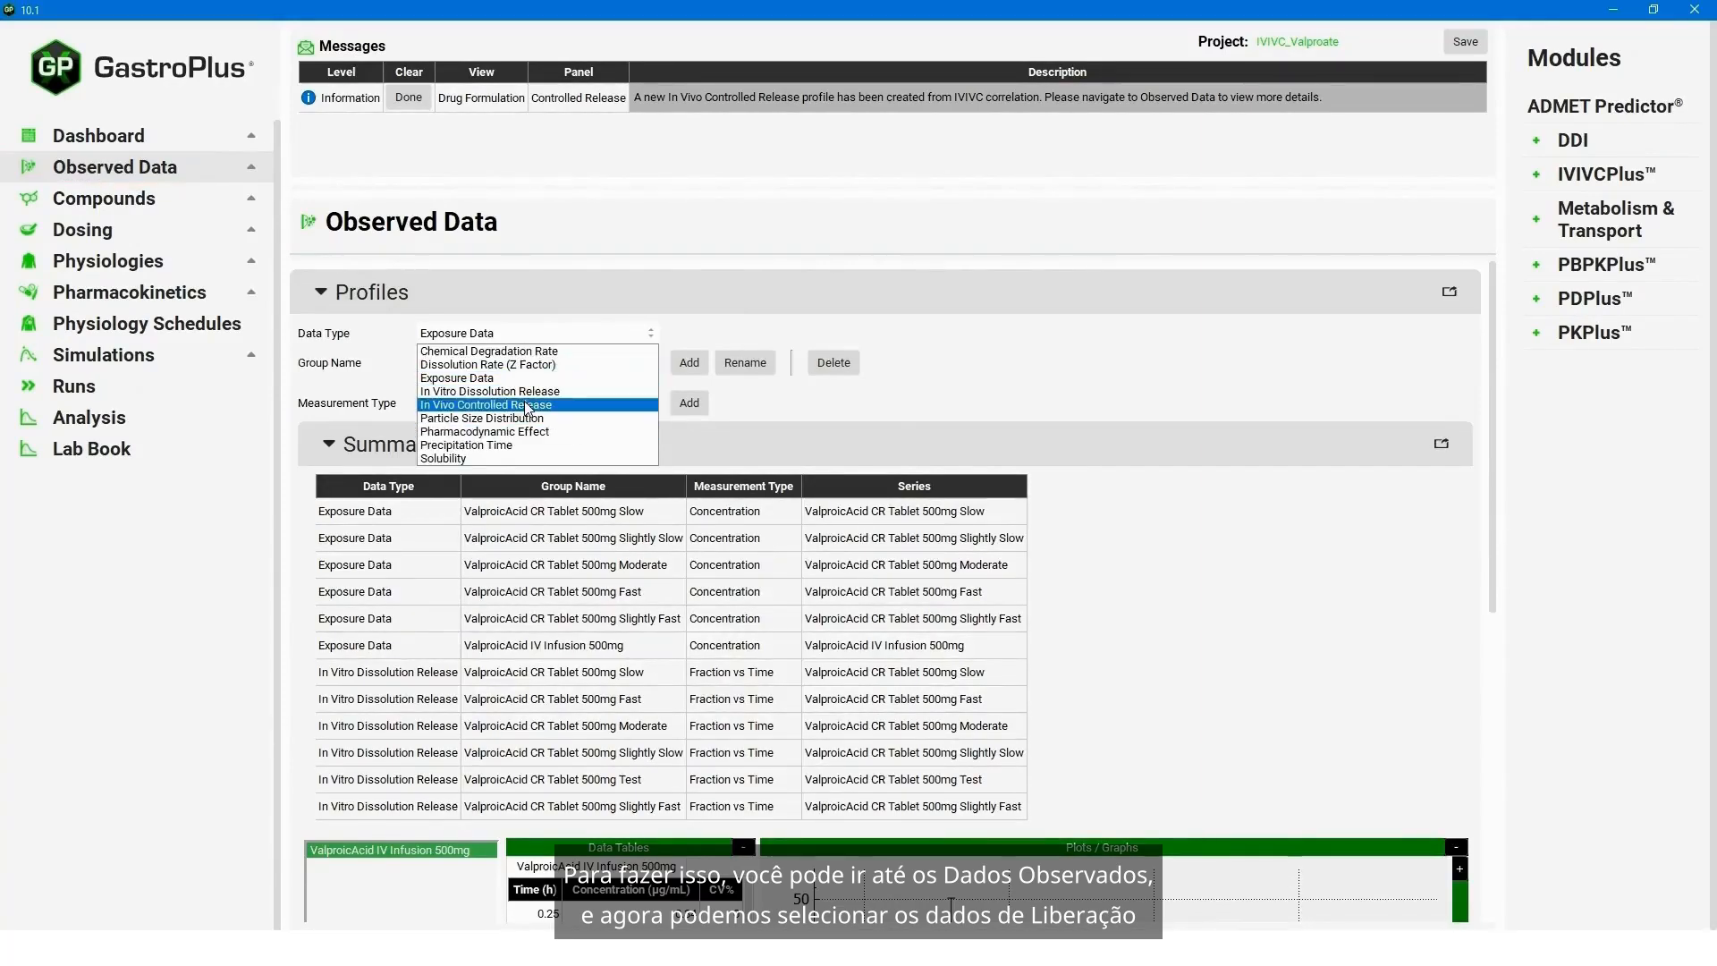
{"action": "left_click", "coordinate": [541, 406]}
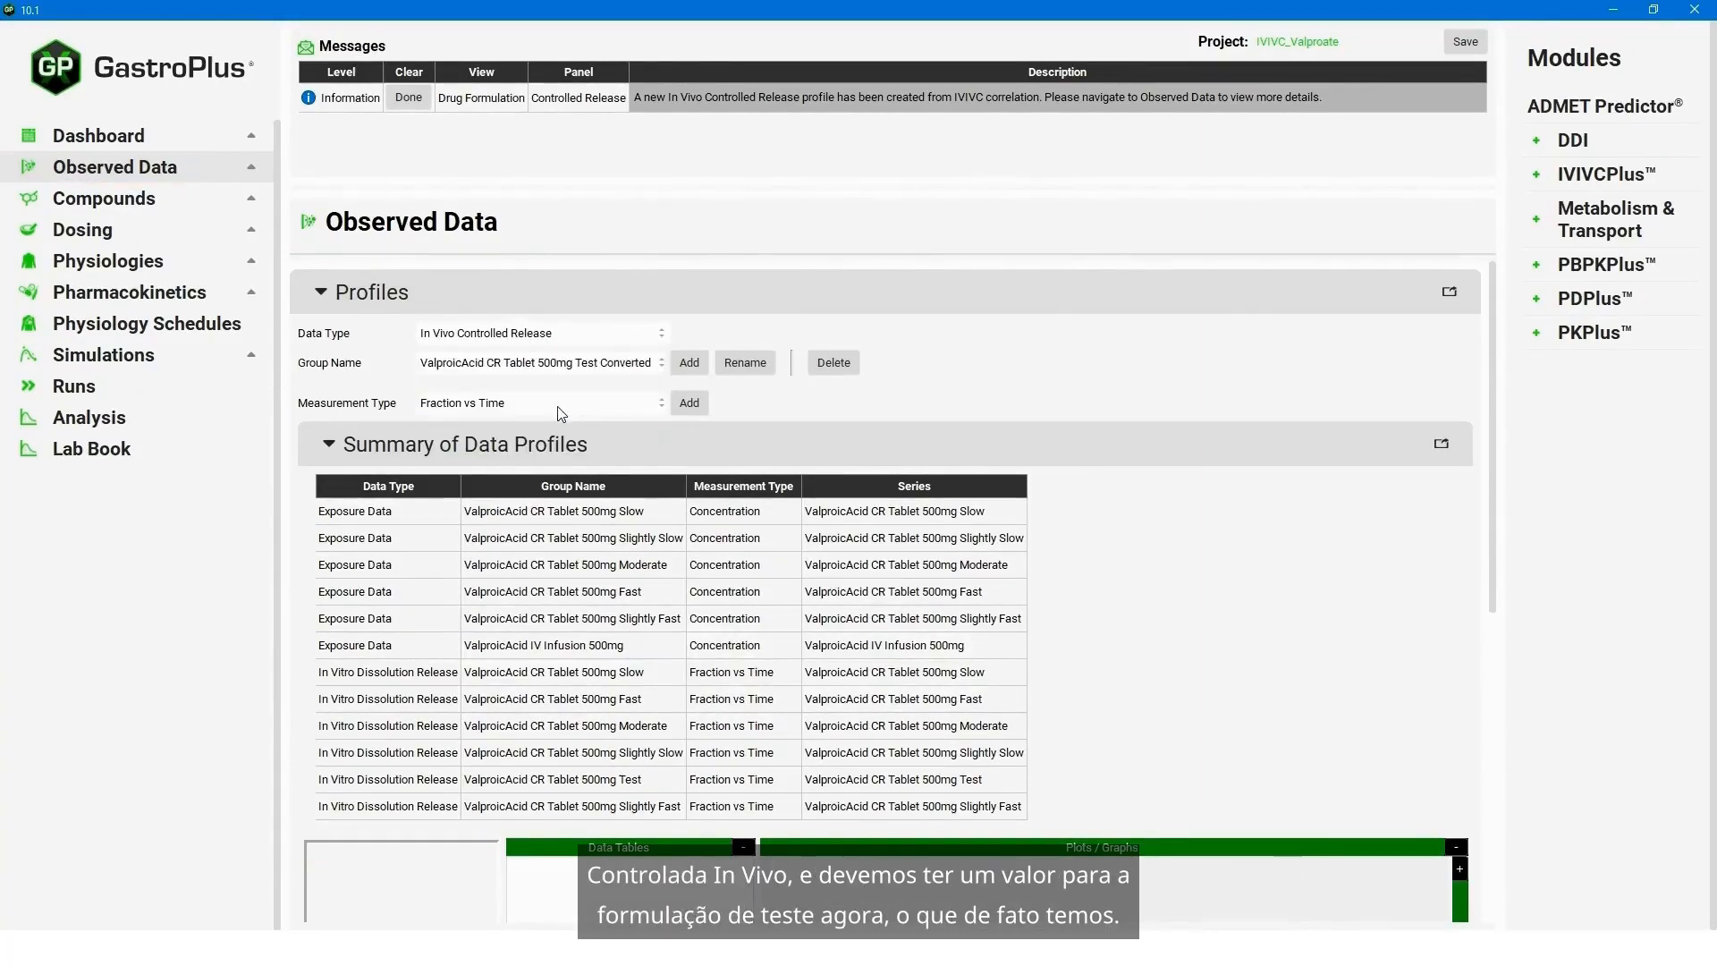
- Select the ValproicAcid CR Tablet 500mg Test Converted group and display its data table and release plot
{"action": "left_click", "coordinate": [630, 365]}
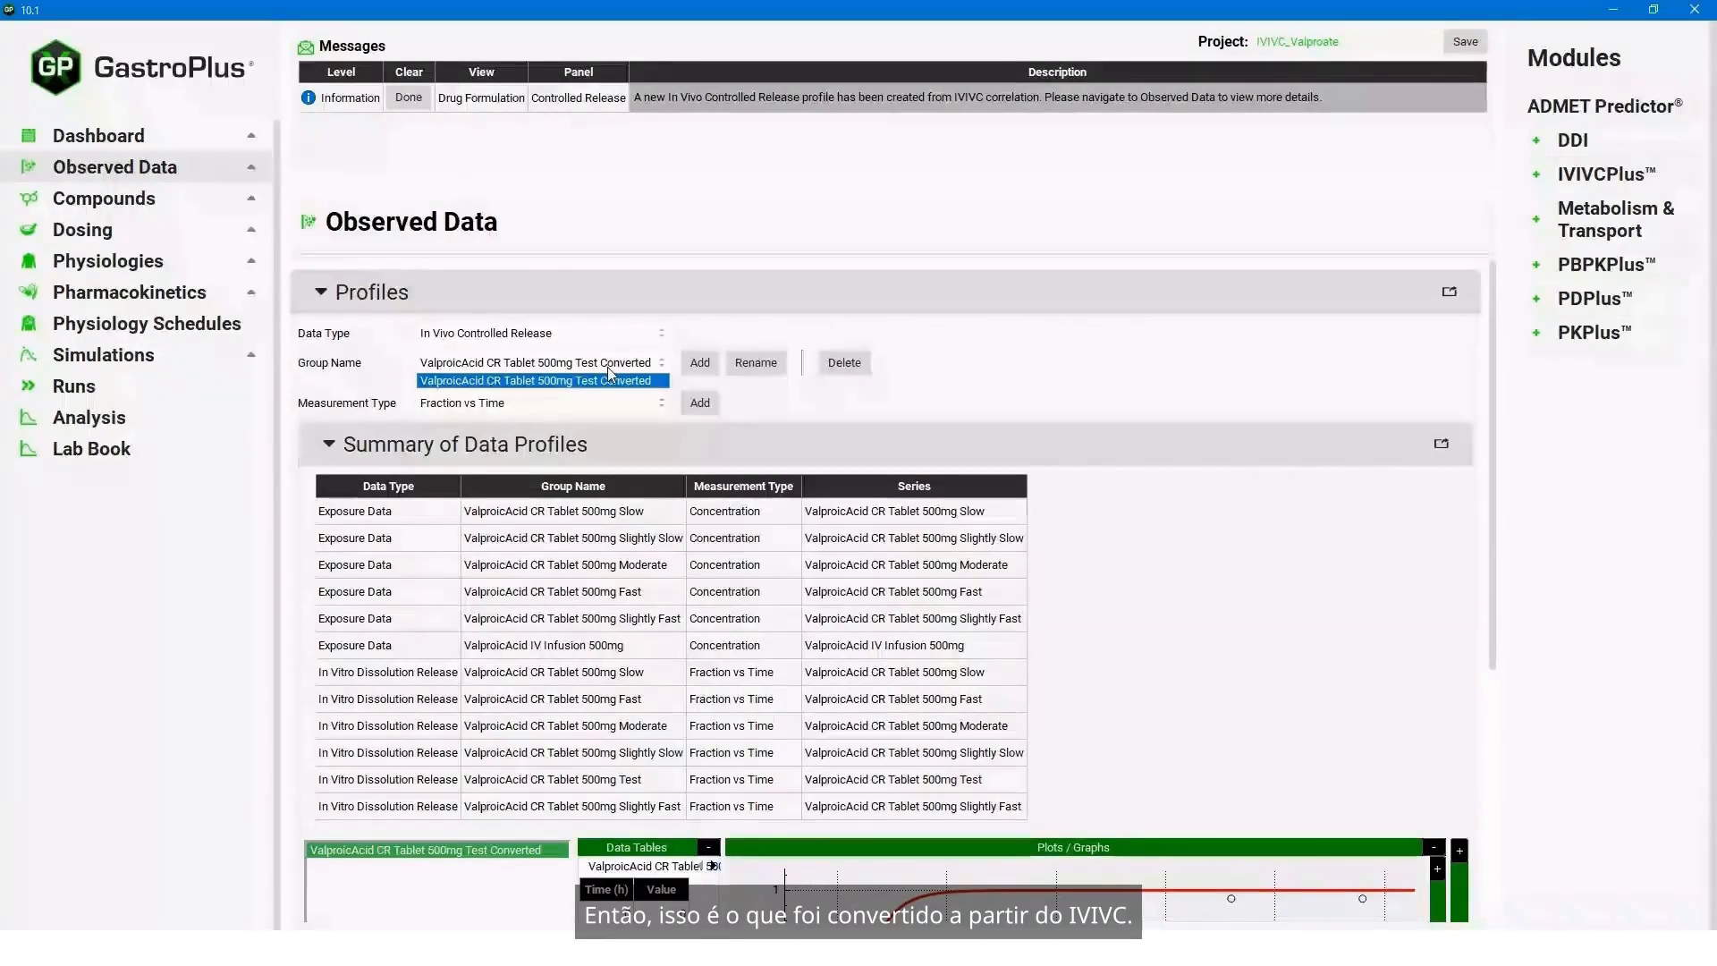
{"action": "left_click", "coordinate": [1109, 407]}
{"action": "scroll", "coordinate": [1029, 716], "scroll_direction": "down", "scroll_amount": 3}
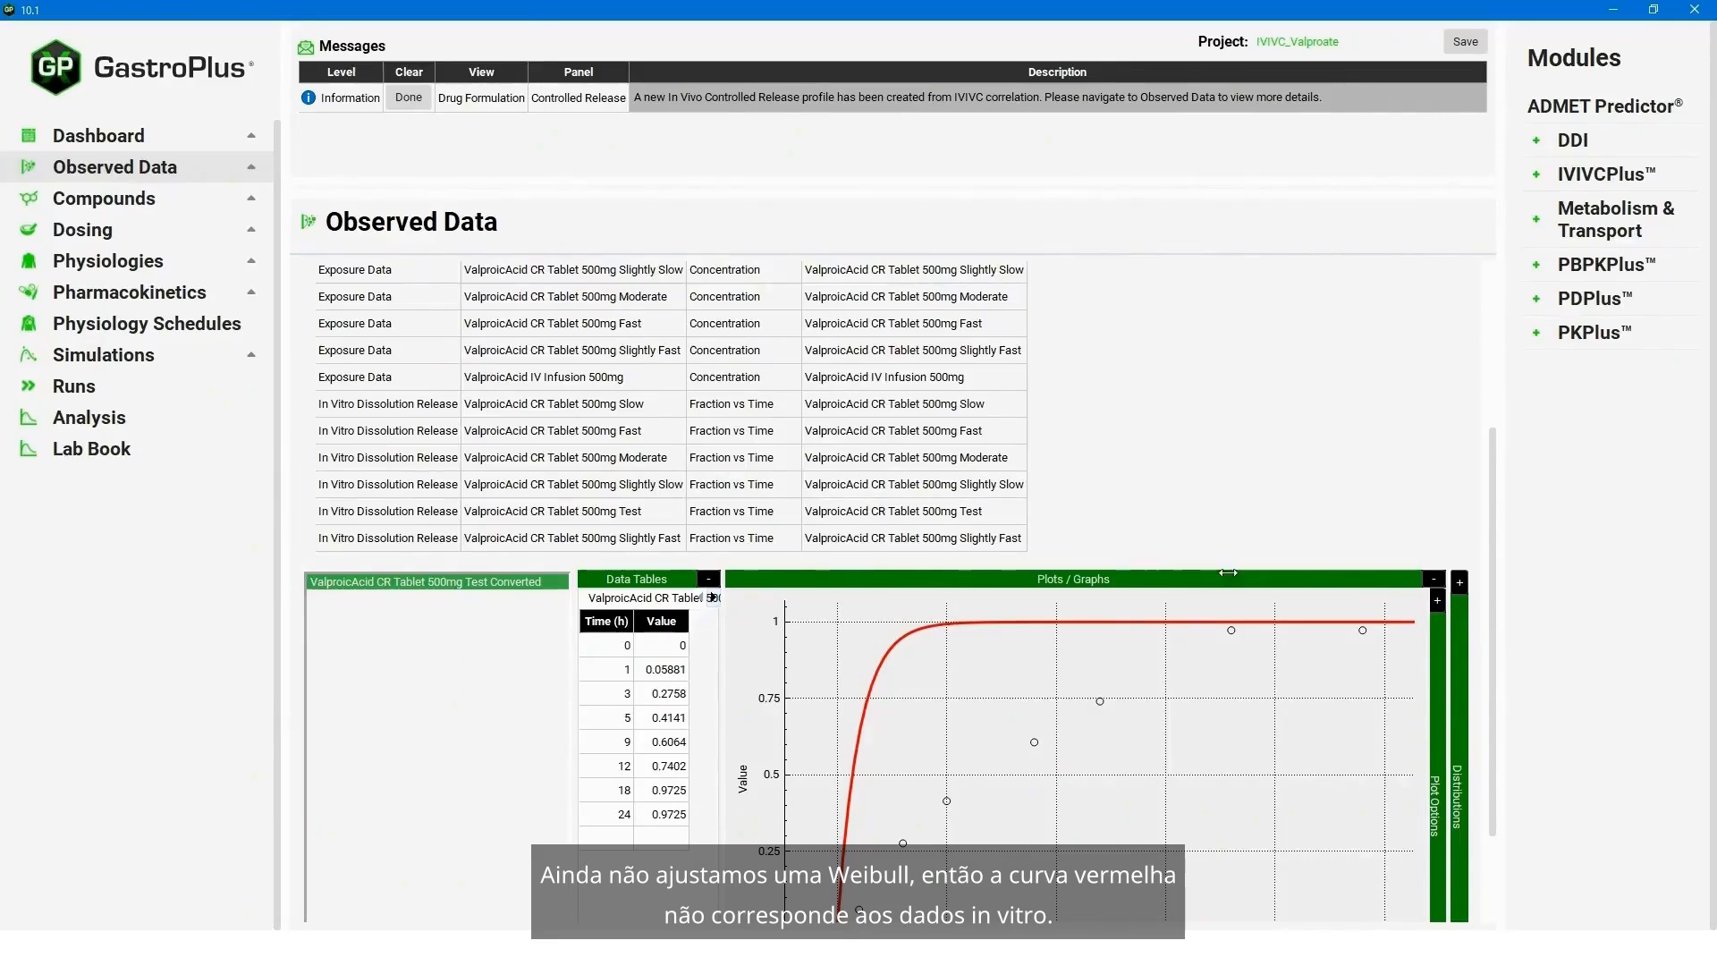
{"action": "scroll", "coordinate": [1501, 554], "scroll_direction": "down", "scroll_amount": 3}
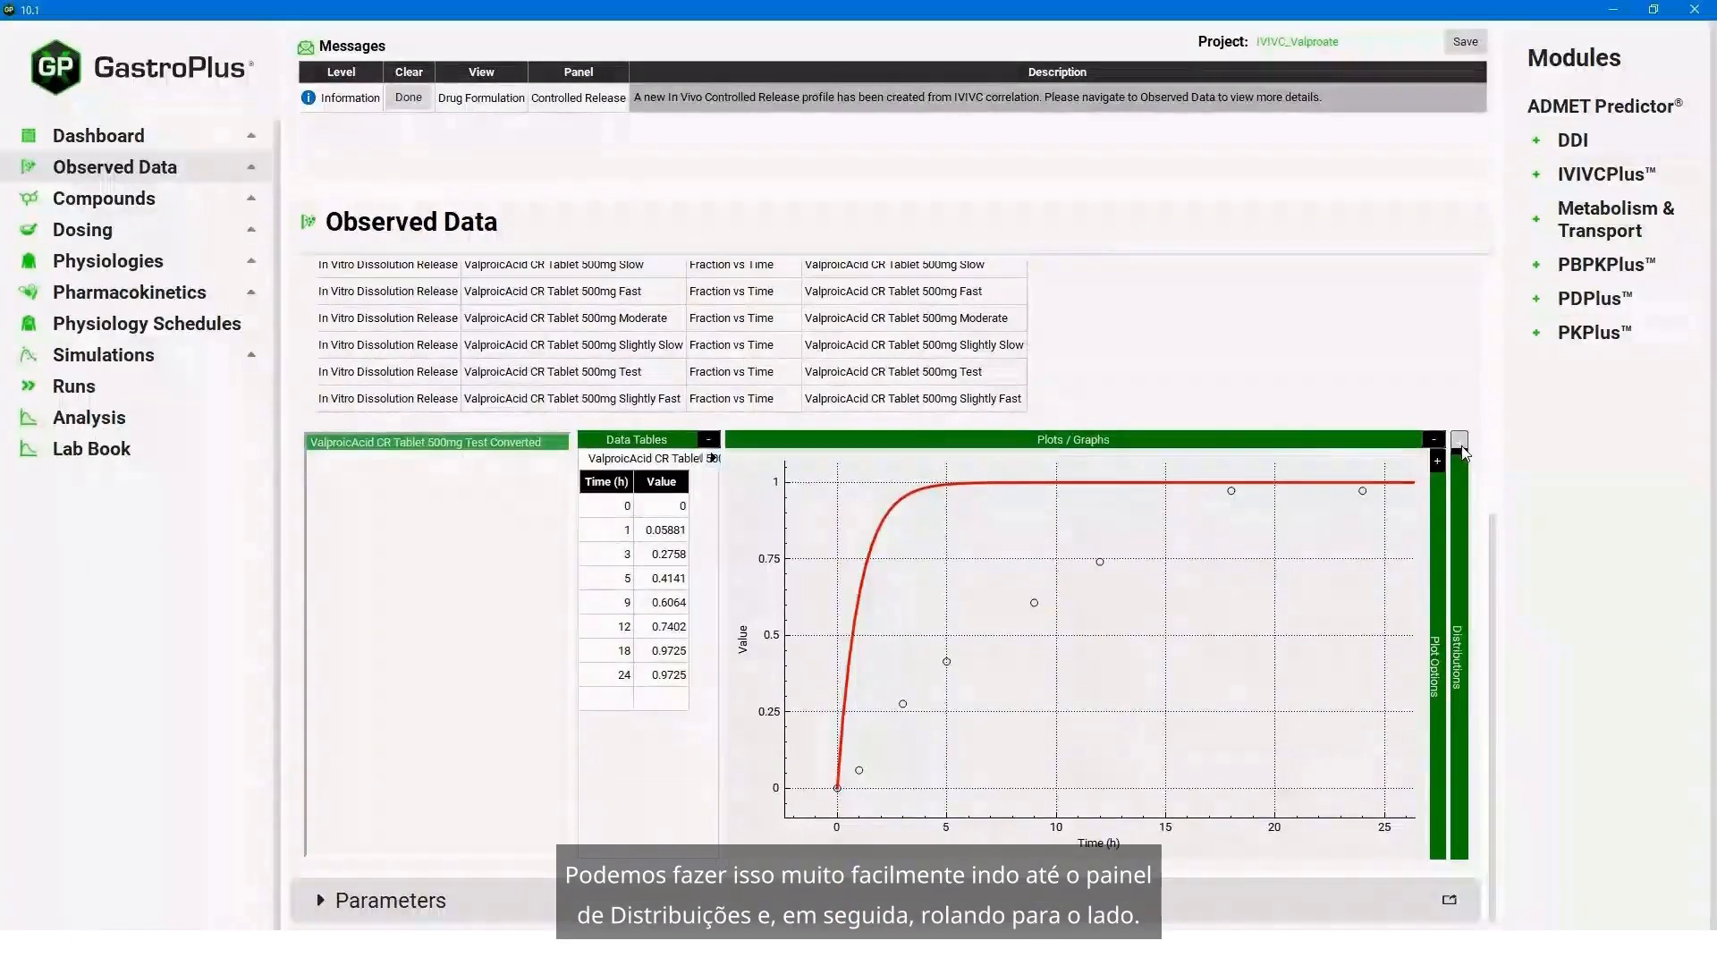
- Expand the Distributions section, select the converted test series and generate initial Weibull estimates for it
{"action": "left_click", "coordinate": [1460, 441]}
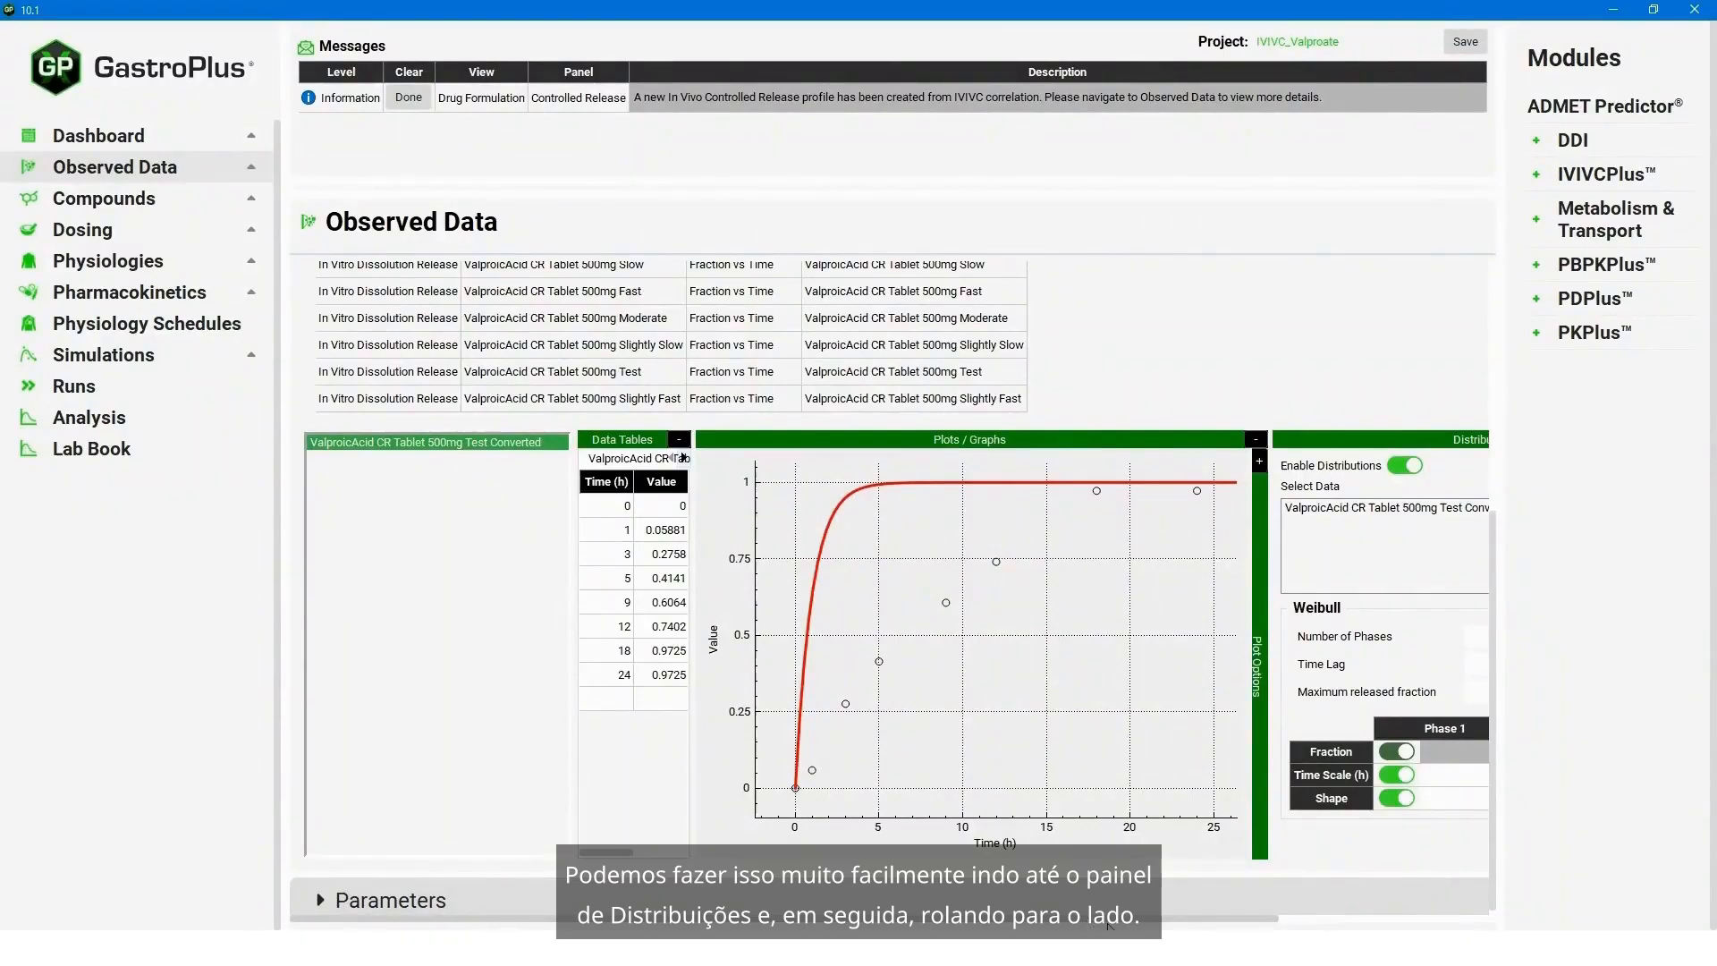
{"action": "scroll", "coordinate": [1252, 716], "scroll_direction": "right", "scroll_amount": 4}
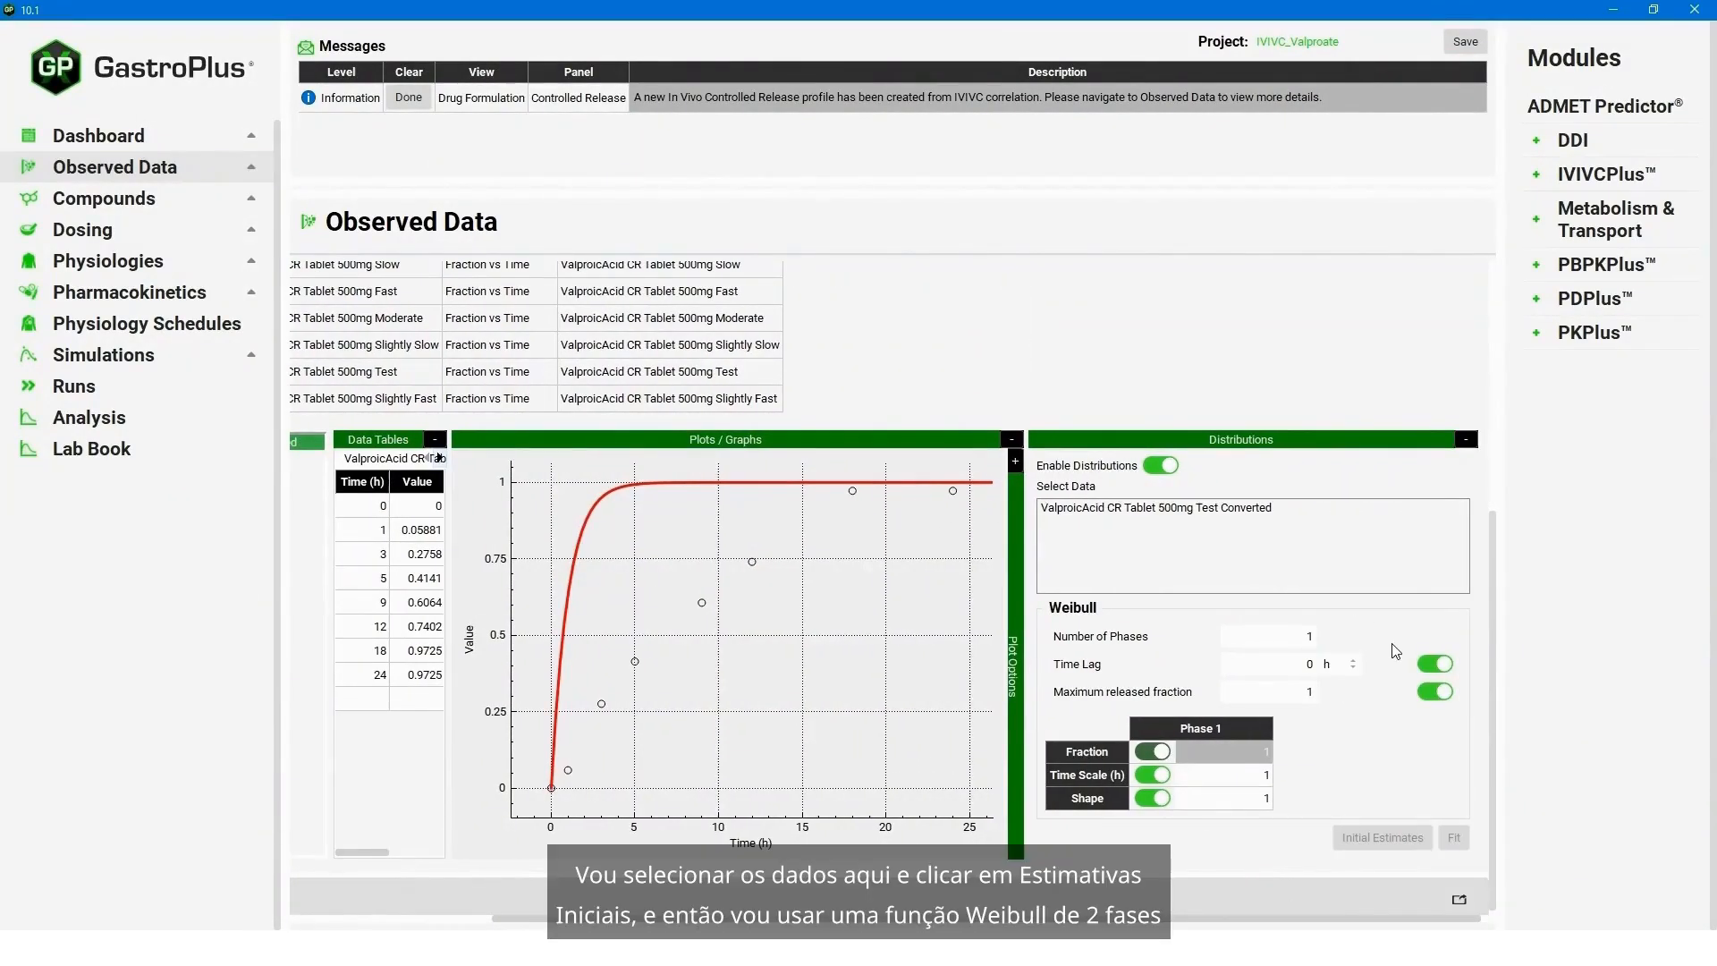
{"action": "left_click", "coordinate": [1162, 508]}
{"action": "left_click", "coordinate": [1367, 843]}
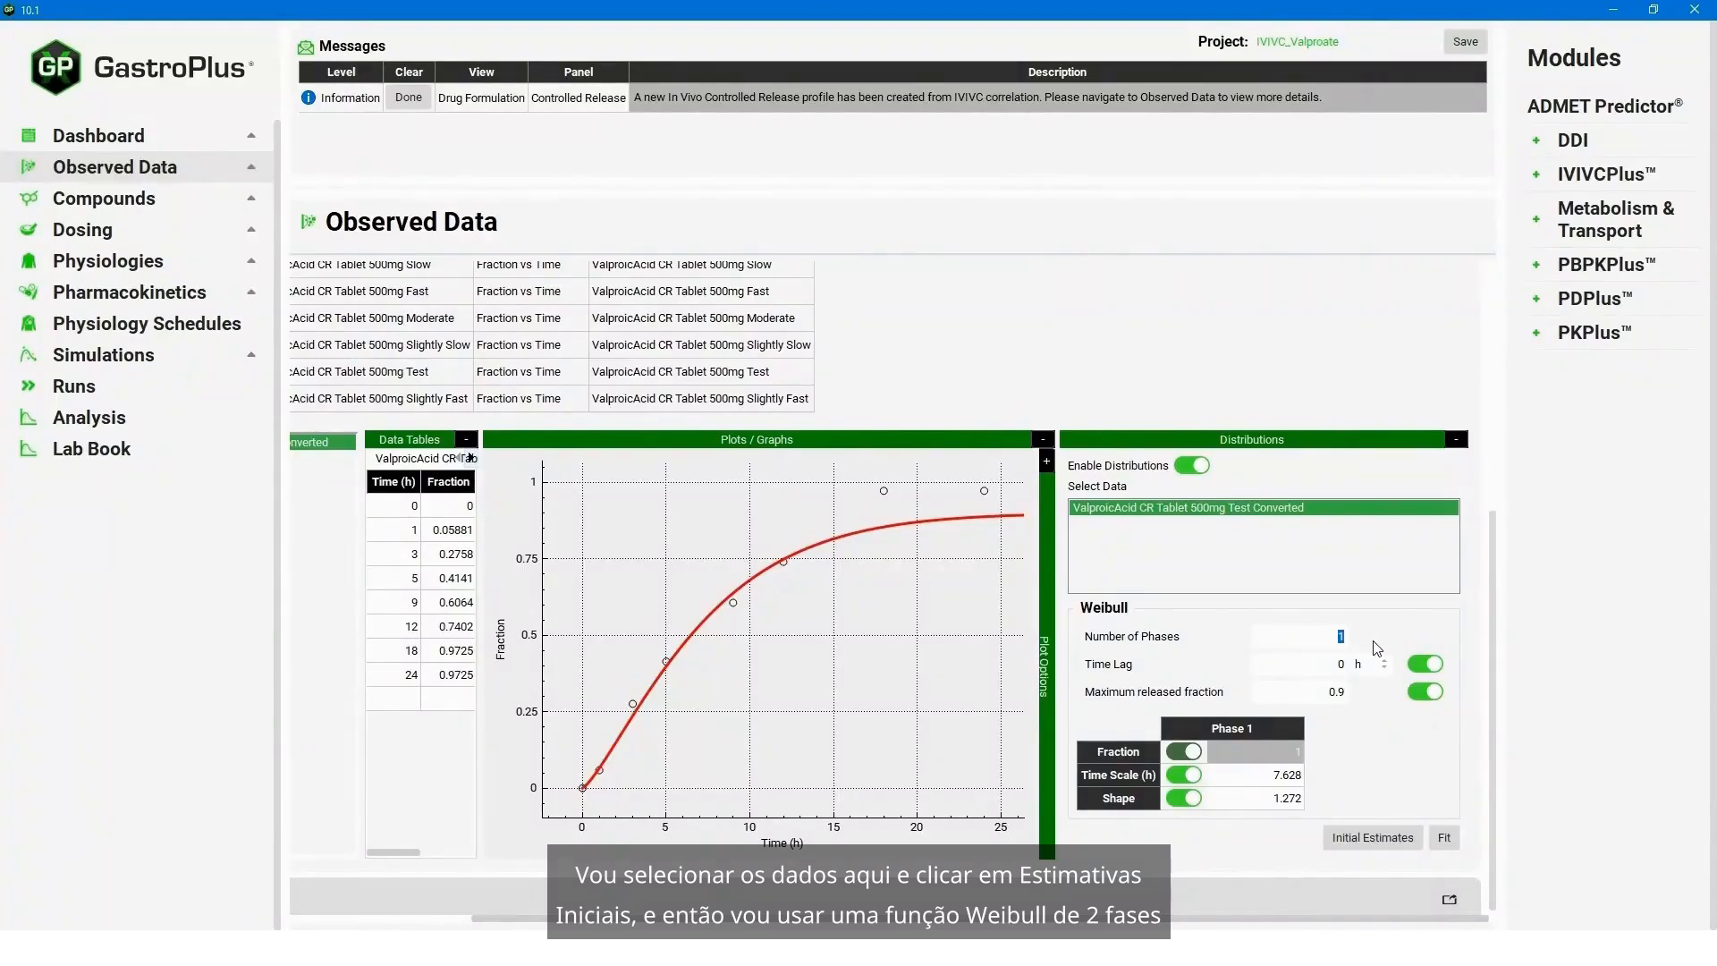
- Set the Weibull function to 2 phases with an initial Phase 1 fraction of 0.5
{"action": "type", "text": "2"}
{"action": "left_click", "coordinate": [1290, 775]}
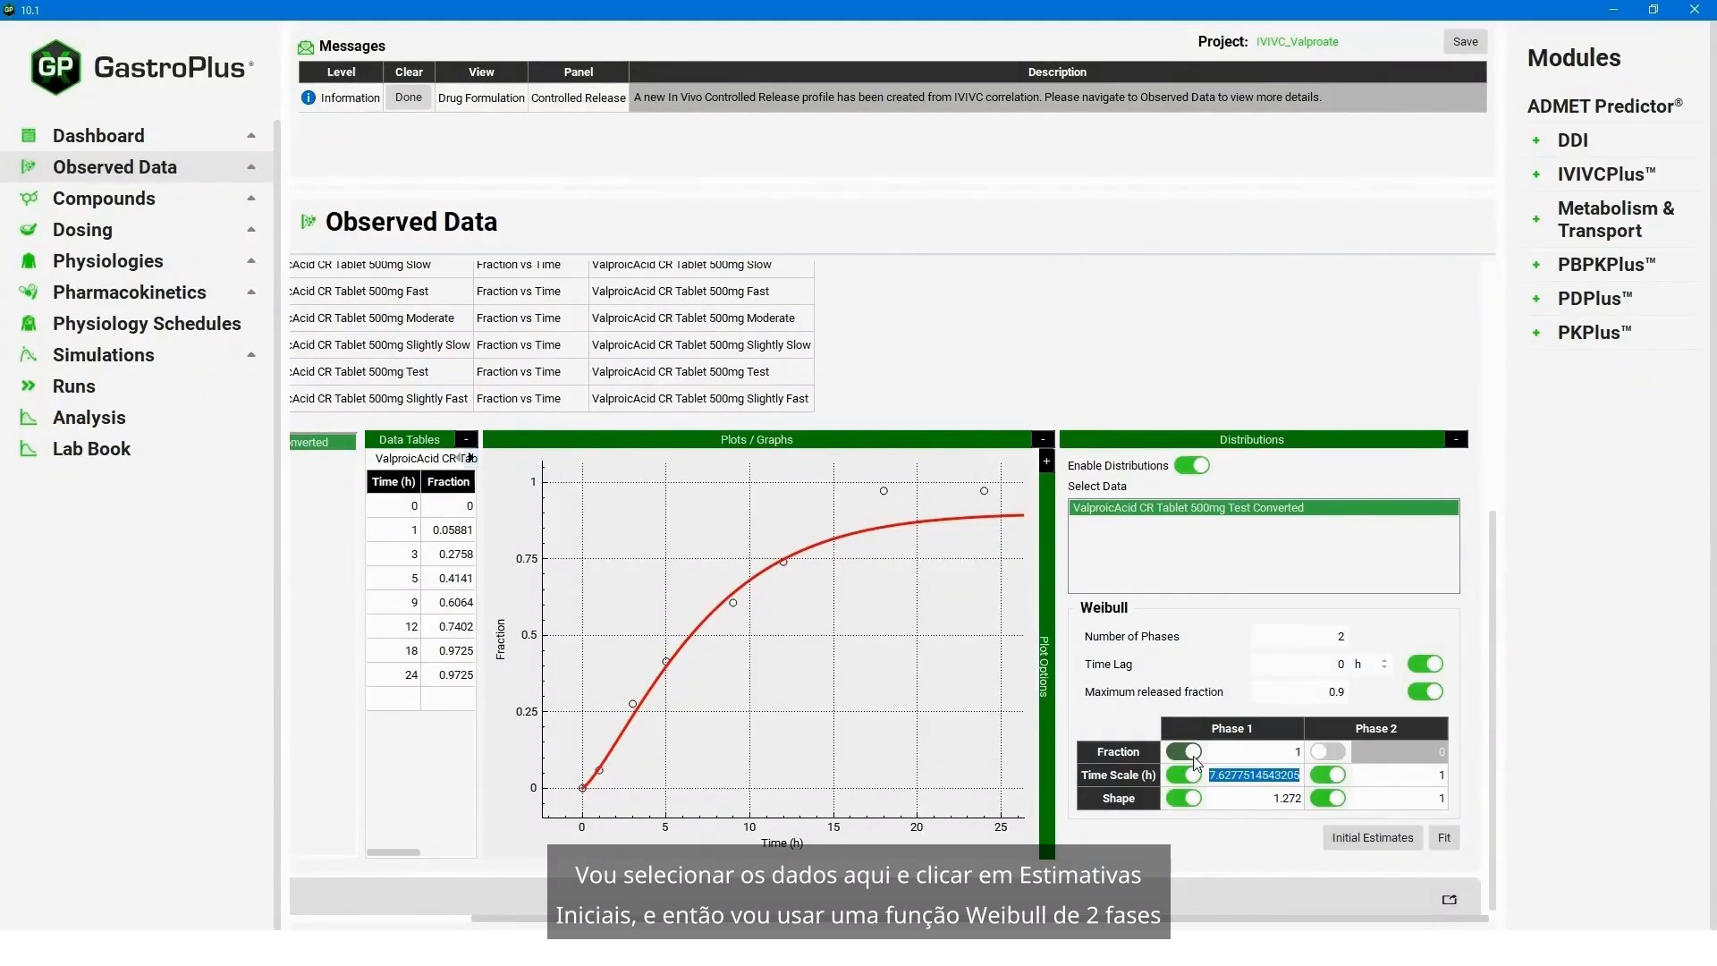
{"action": "key", "text": "Up"}
{"action": "type", "text": "0.5"}
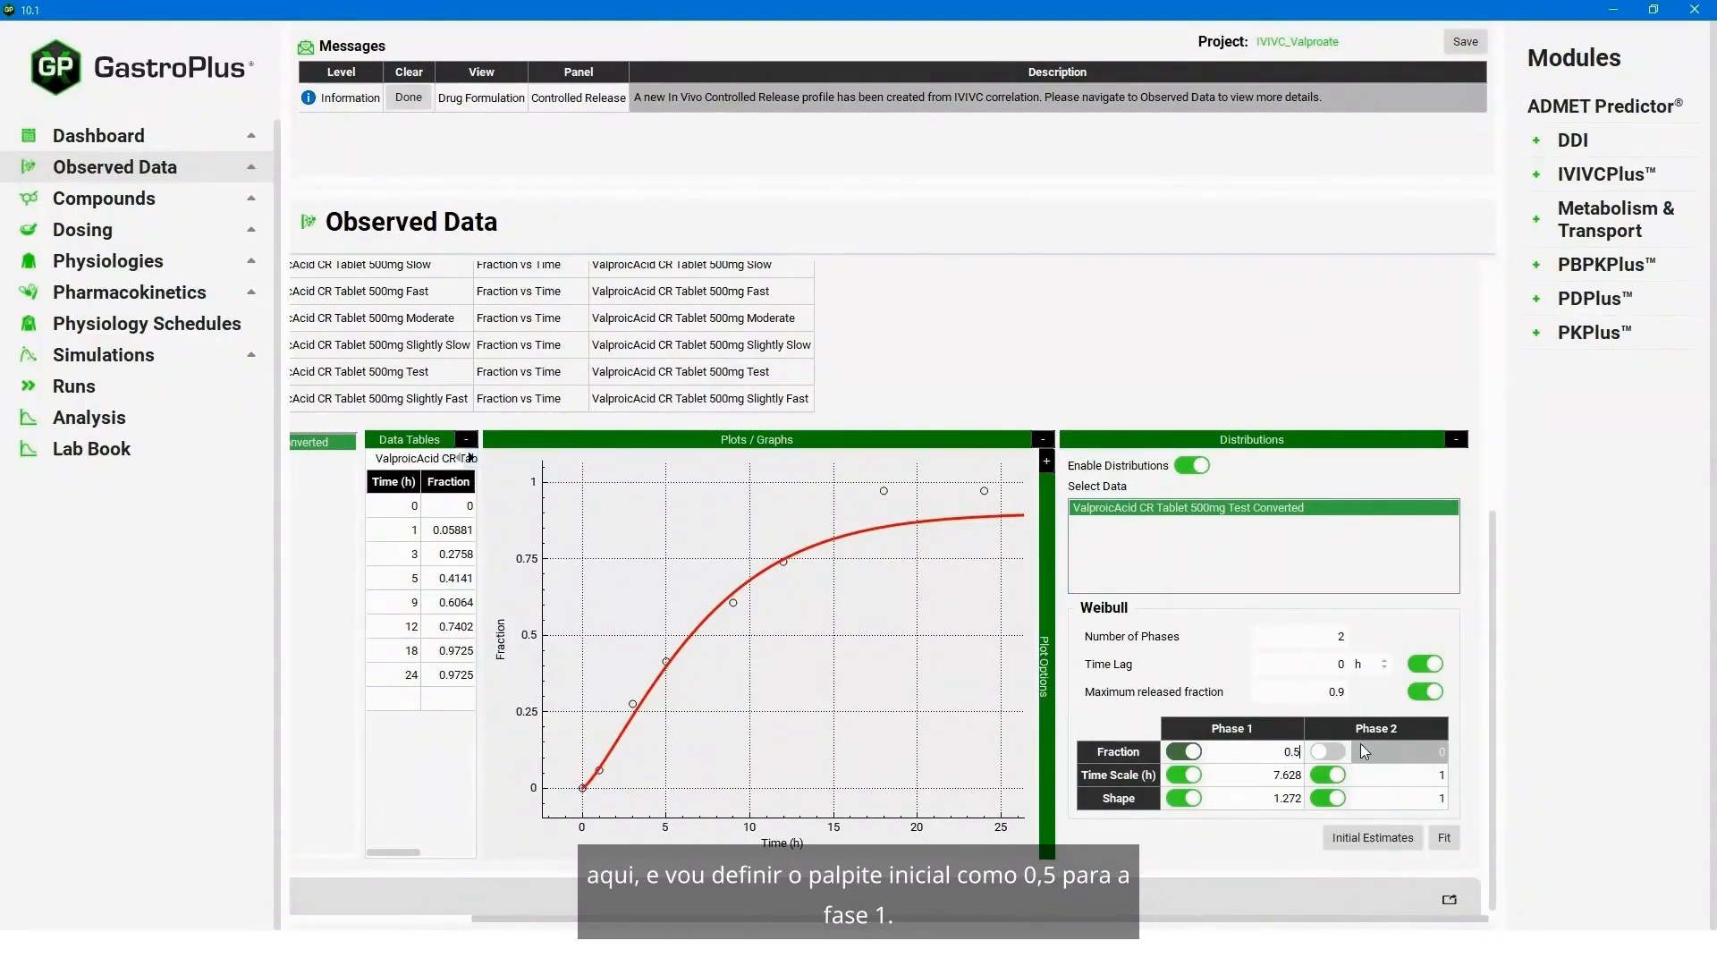
{"action": "left_click", "coordinate": [1257, 775]}
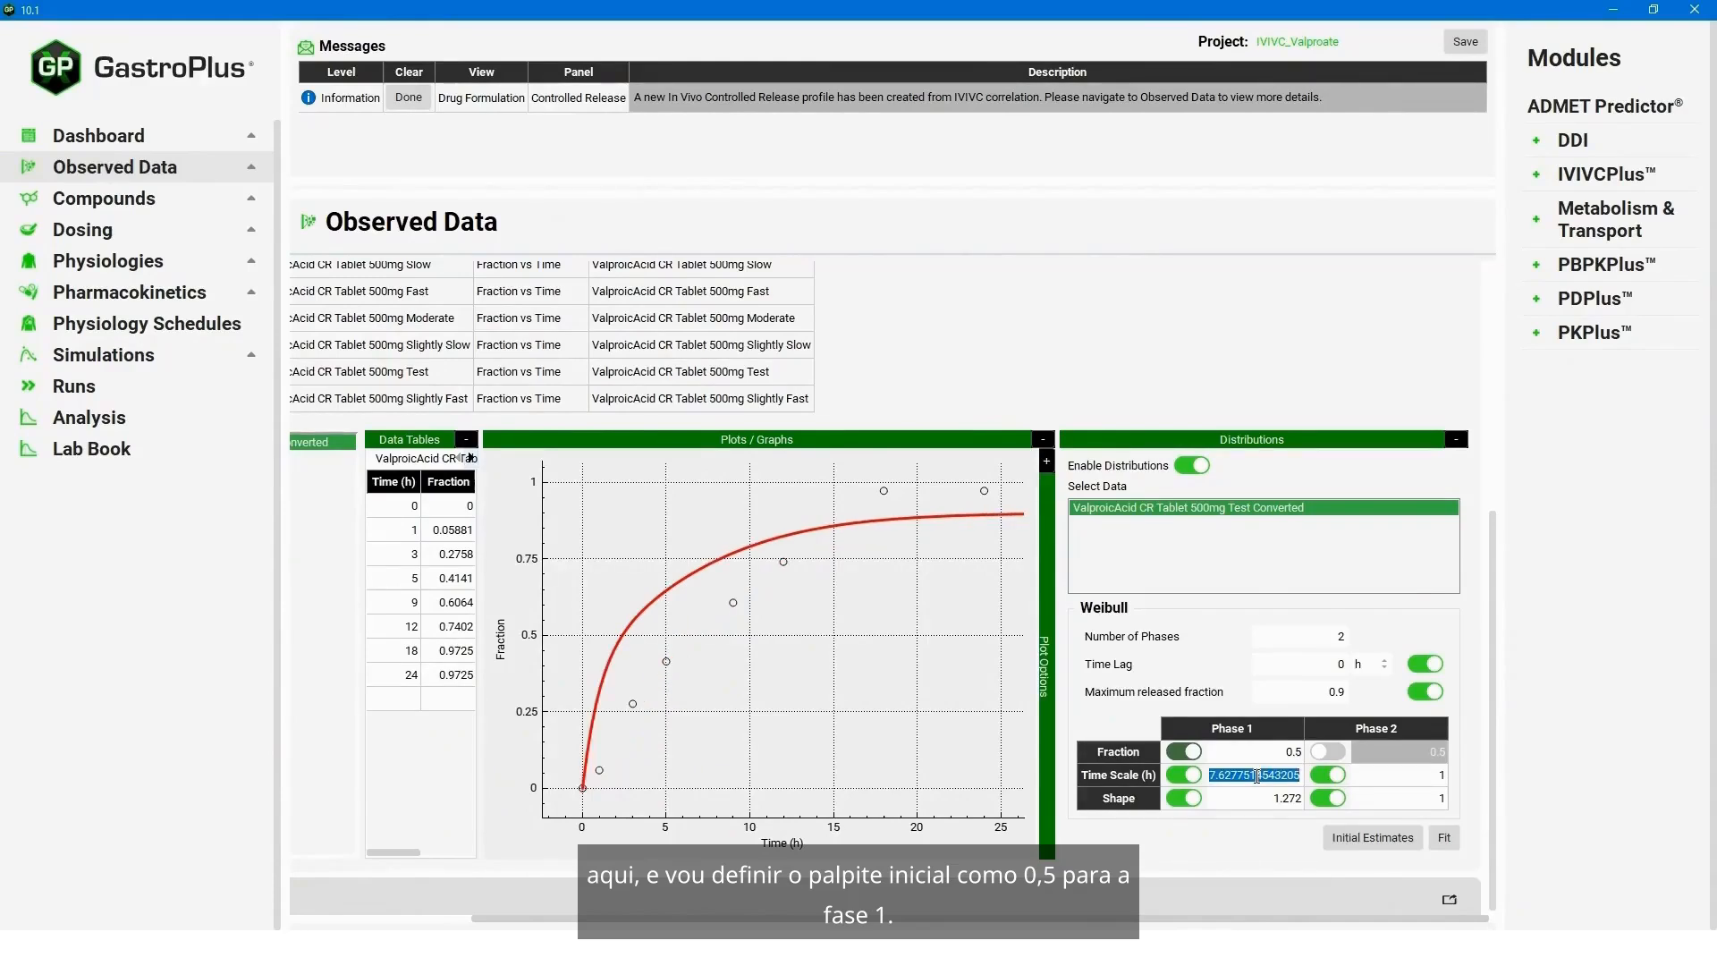
{"action": "left_click", "coordinate": [1263, 756]}
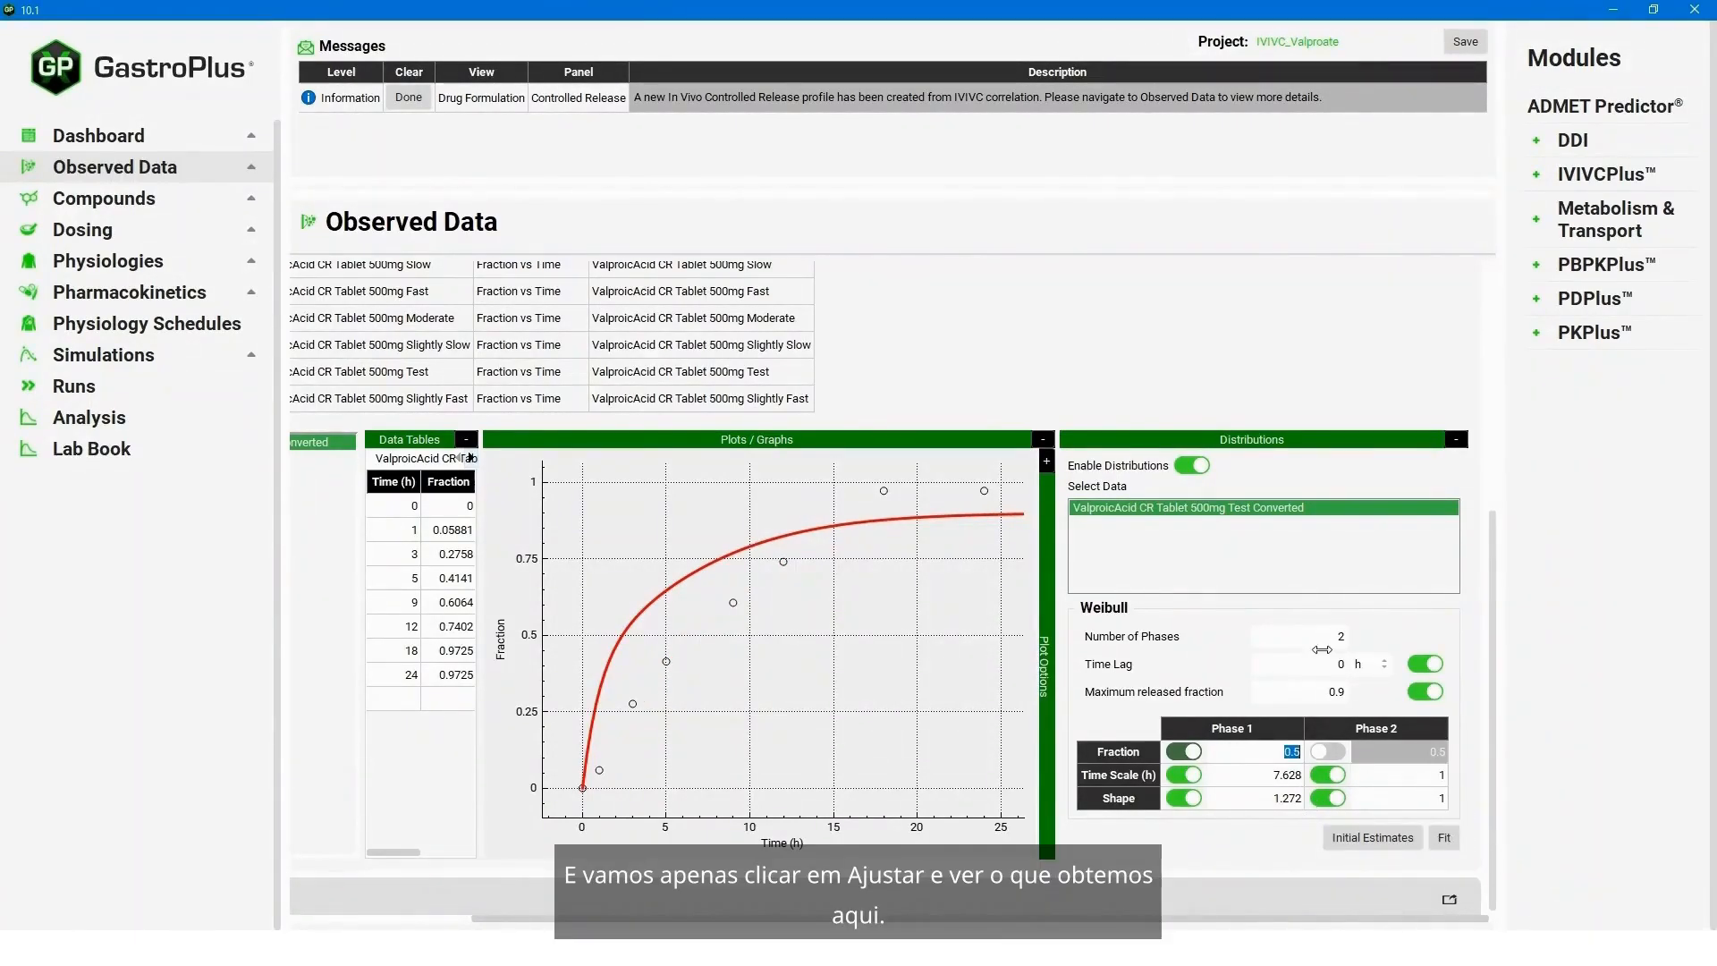
- Fit the two-phase Weibull function to the converted in vivo release data and save the project
{"action": "left_click", "coordinate": [1445, 840]}
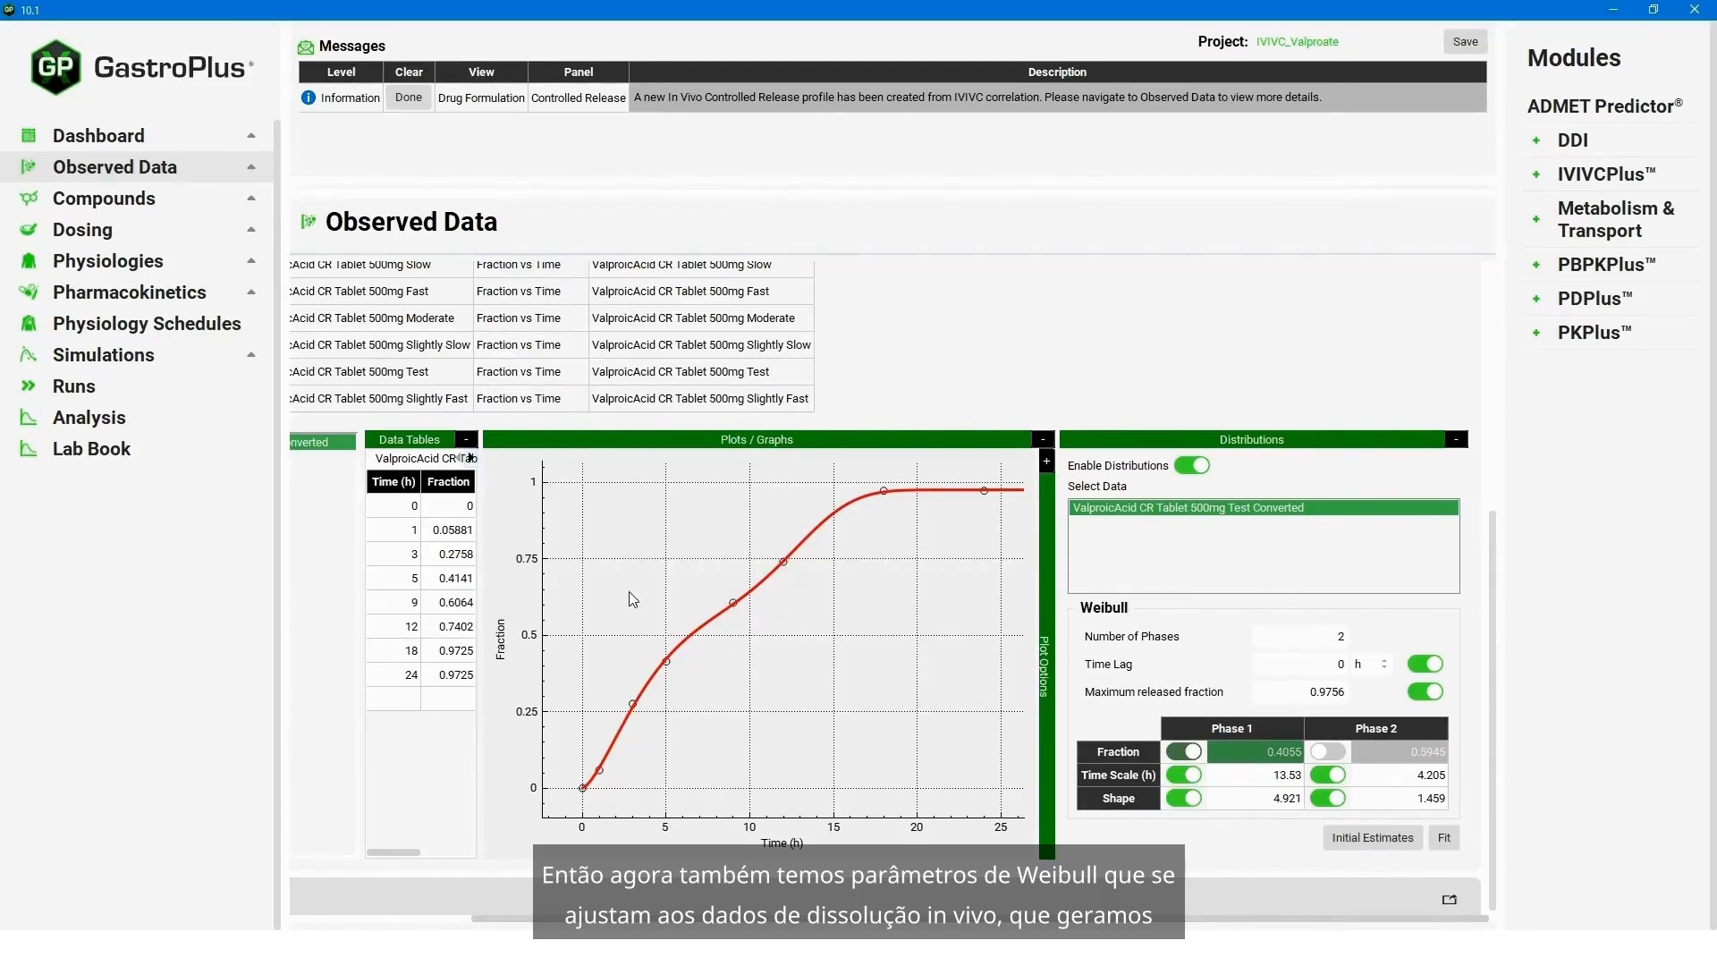
{"action": "left_click", "coordinate": [1464, 42]}
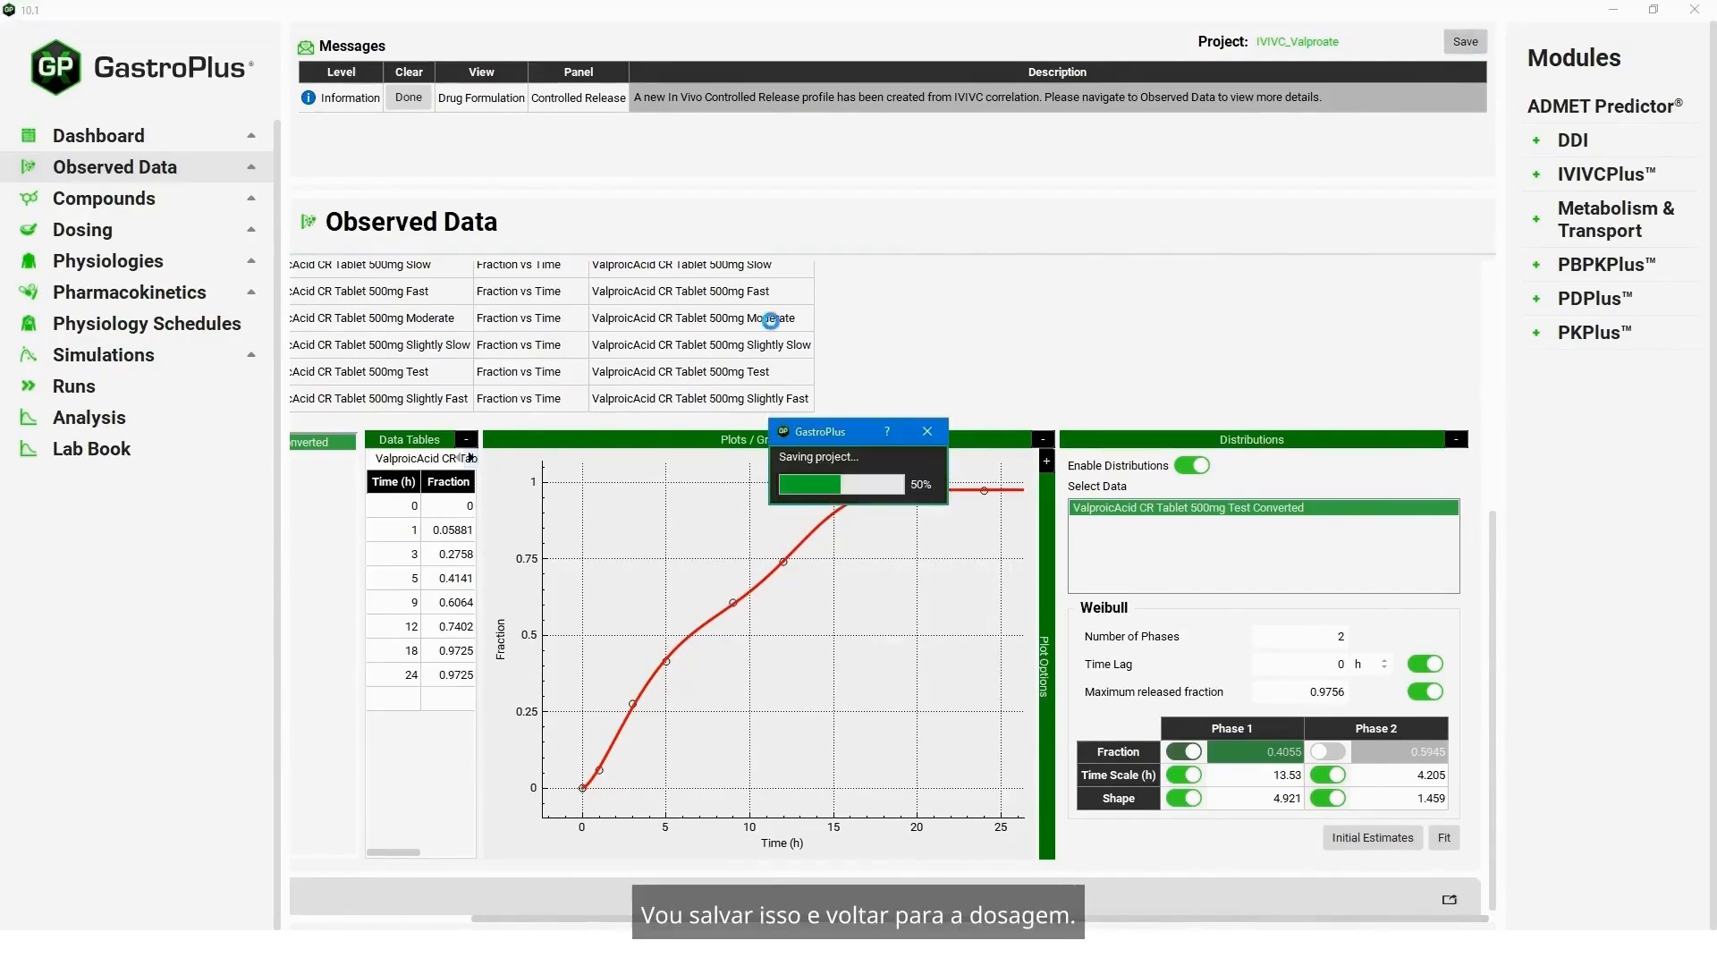
{"action": "left_click", "coordinate": [931, 497]}
- In the Dosing view, set the test formulation's release group type to In Vivo Controlled Release and its profile to Distribution
{"action": "left_click", "coordinate": [167, 230]}
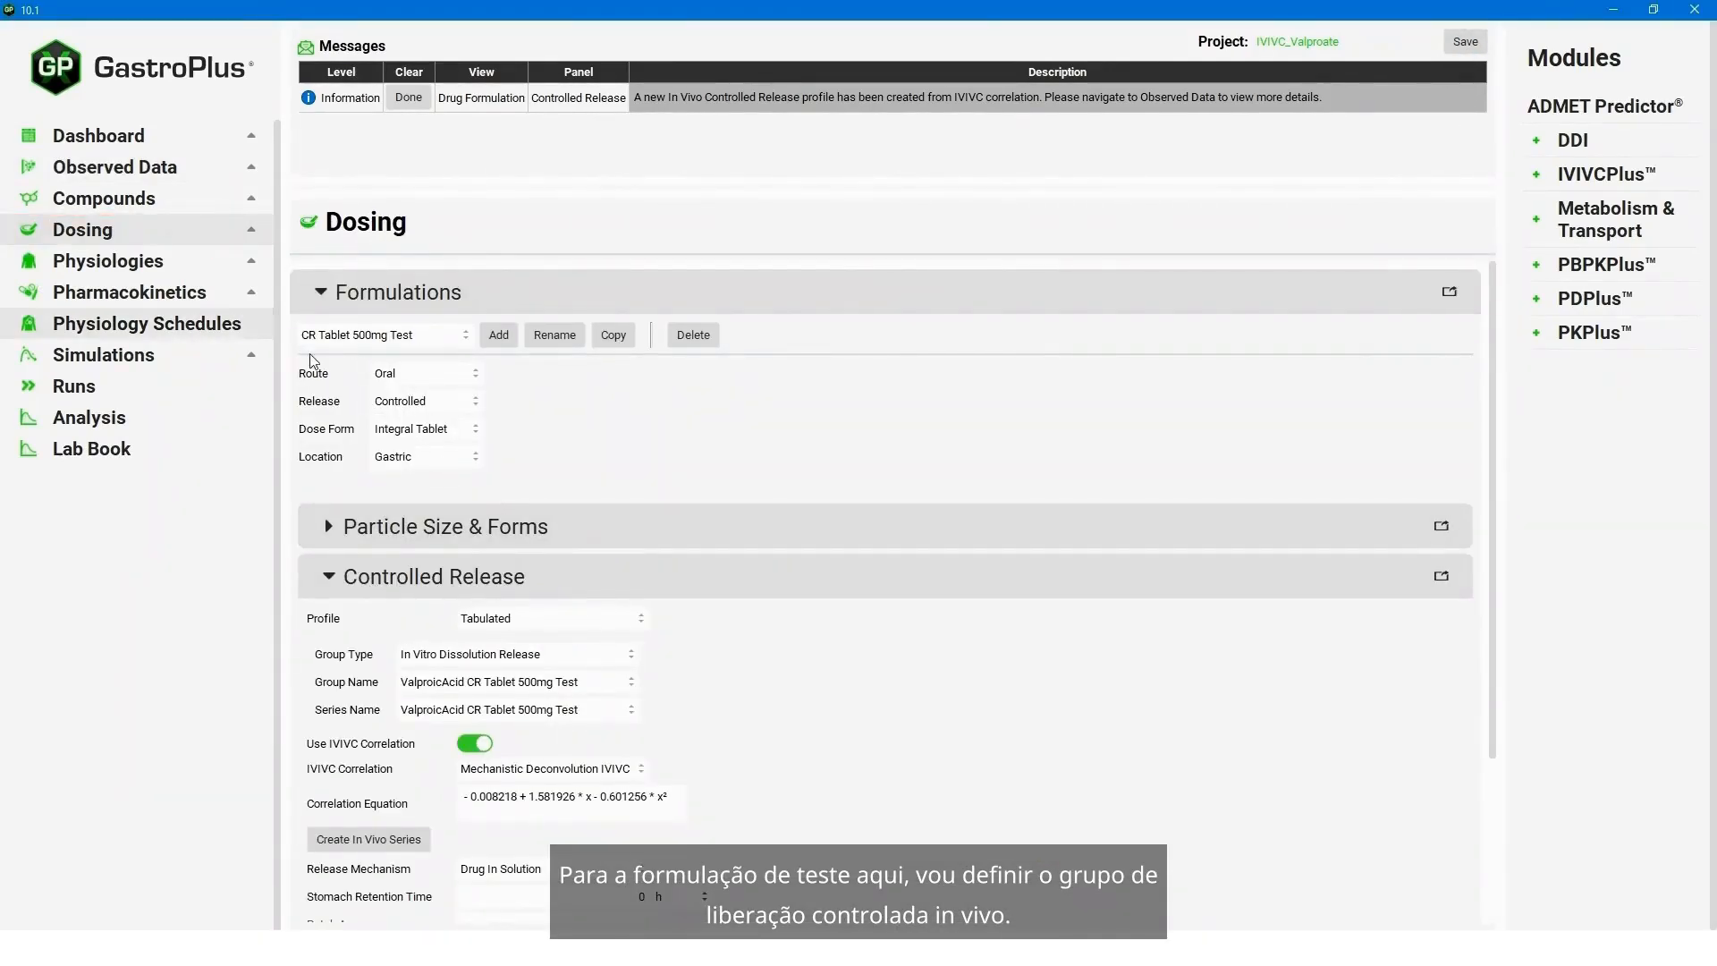
{"action": "left_click", "coordinate": [583, 654]}
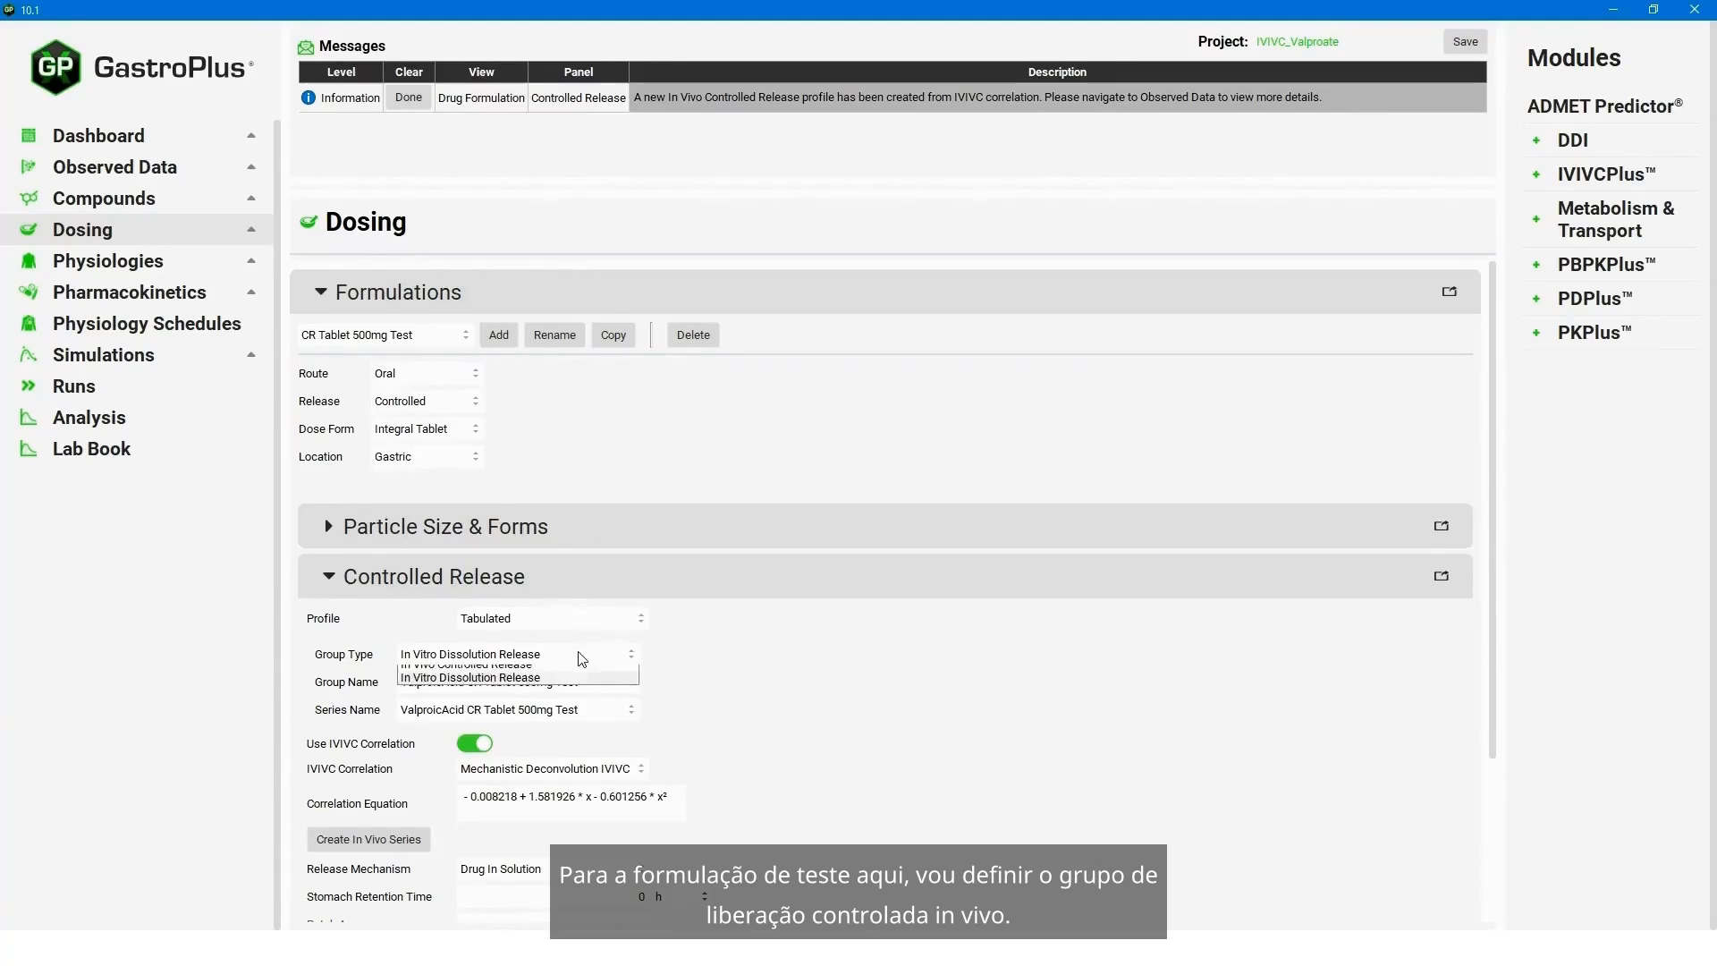
{"action": "left_click", "coordinate": [512, 679]}
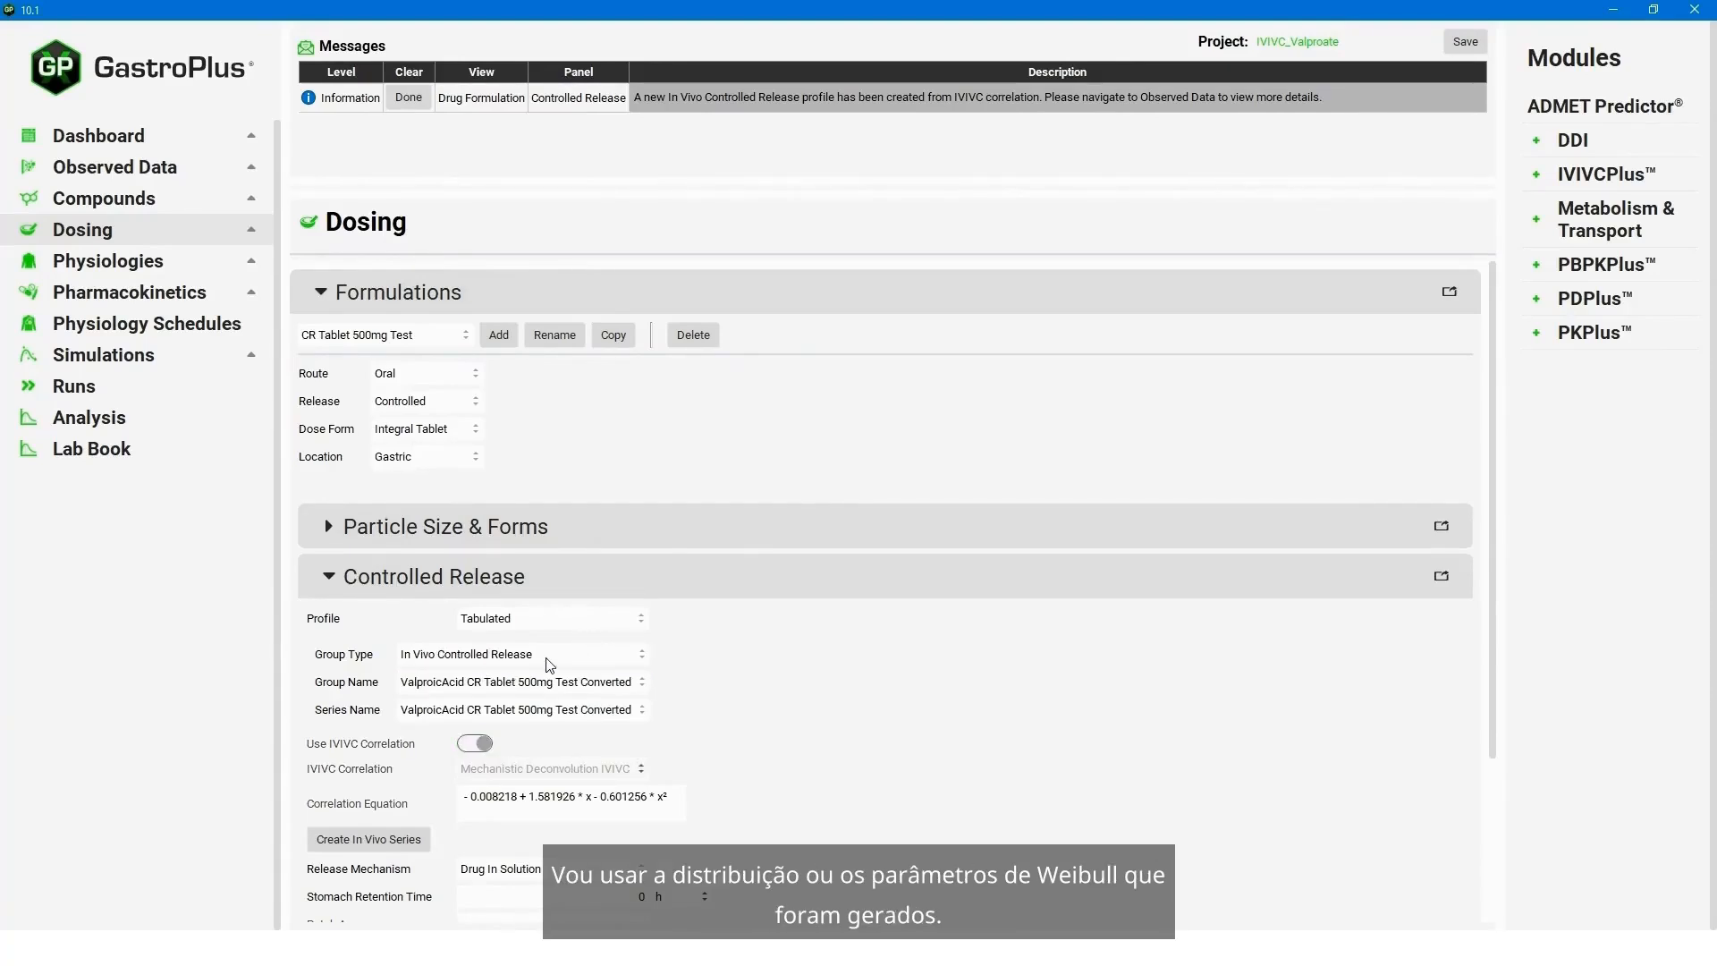
{"action": "left_click", "coordinate": [597, 619]}
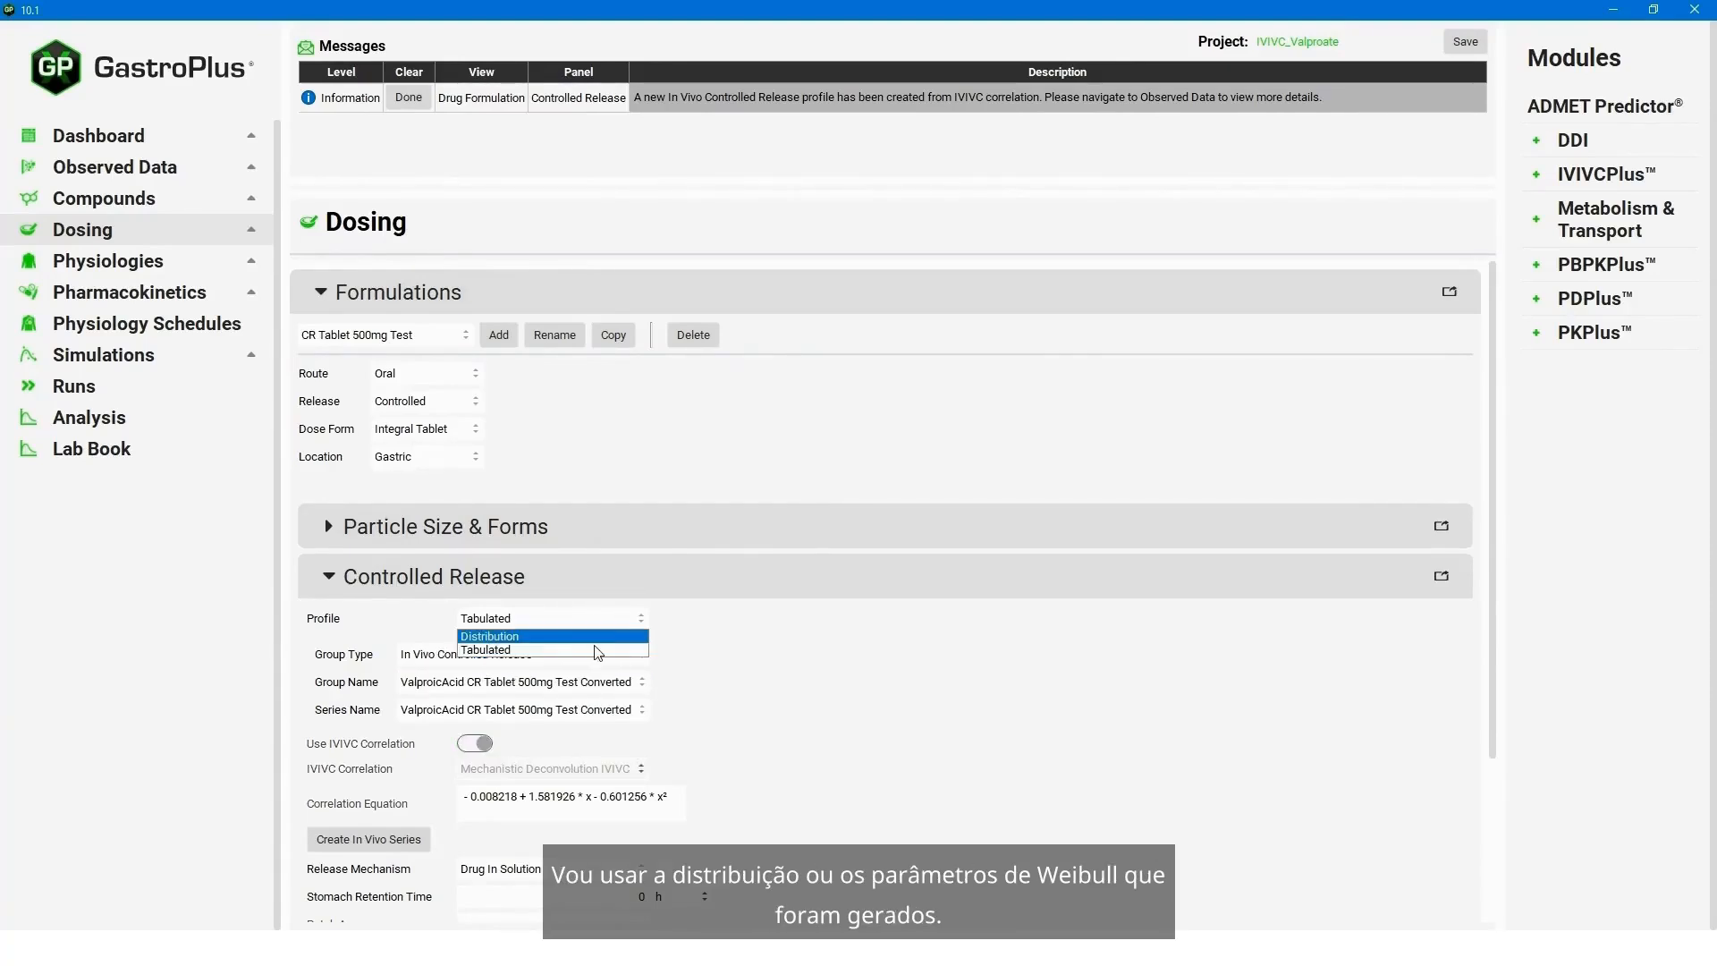
{"action": "left_click", "coordinate": [592, 635]}
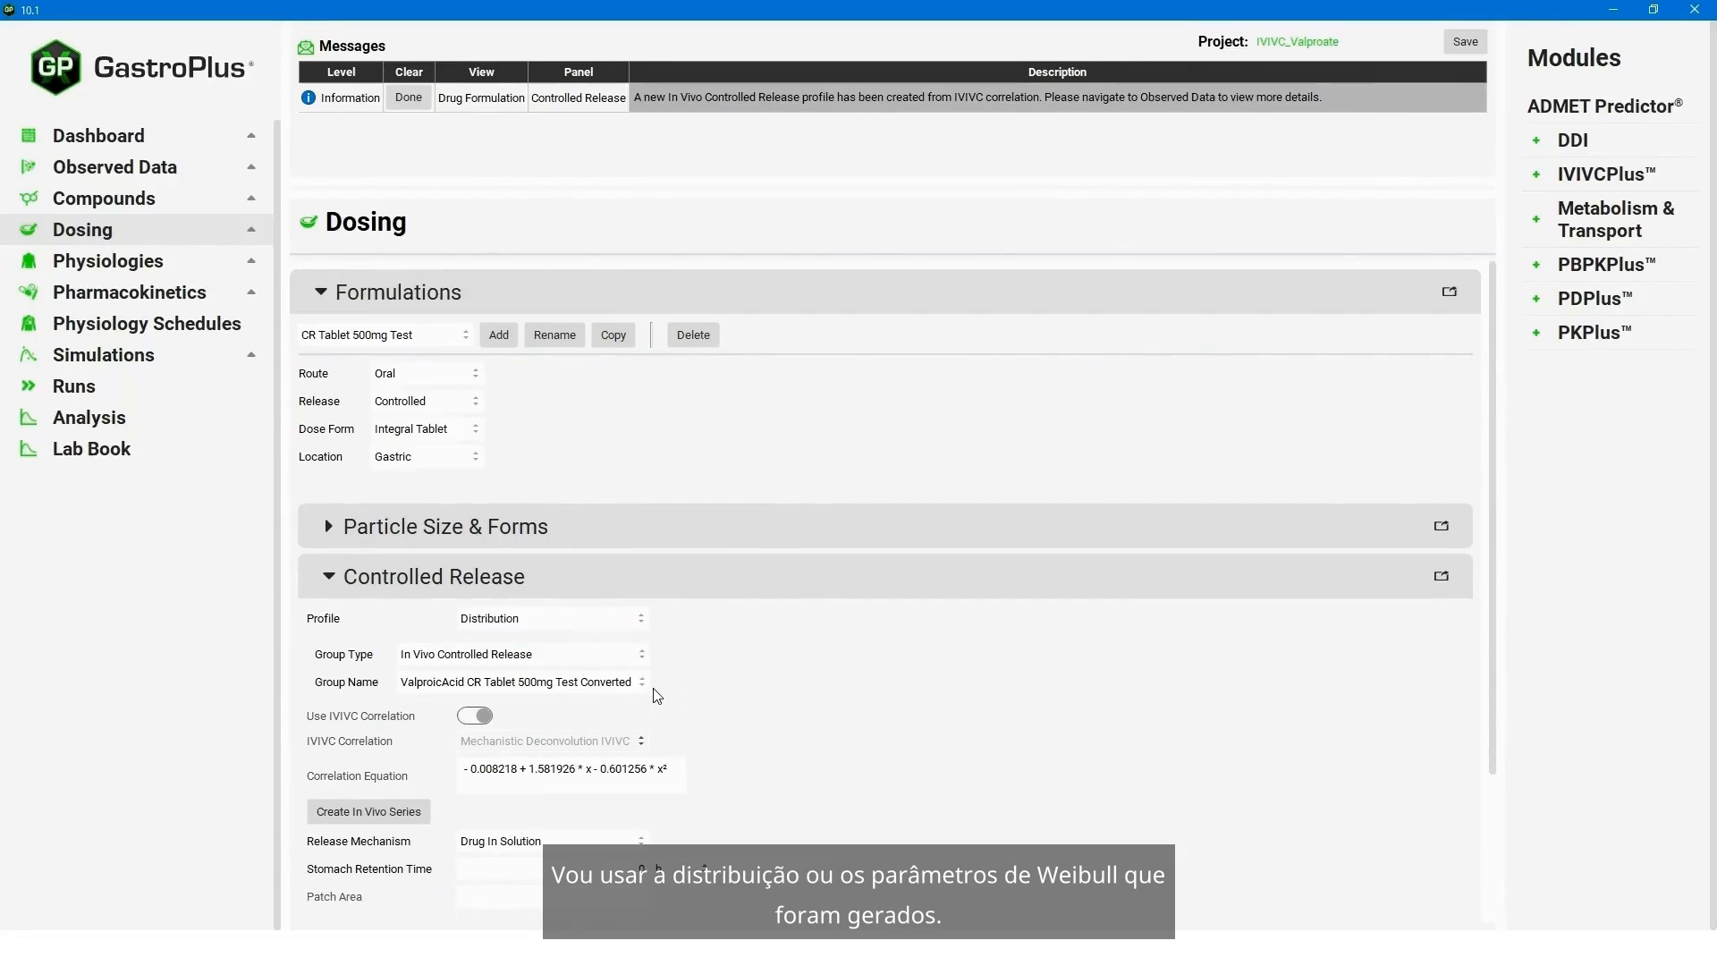
- Open the Simulations view, select the CR Tablet 500mg Test simulation and run it
{"action": "left_click", "coordinate": [134, 358]}
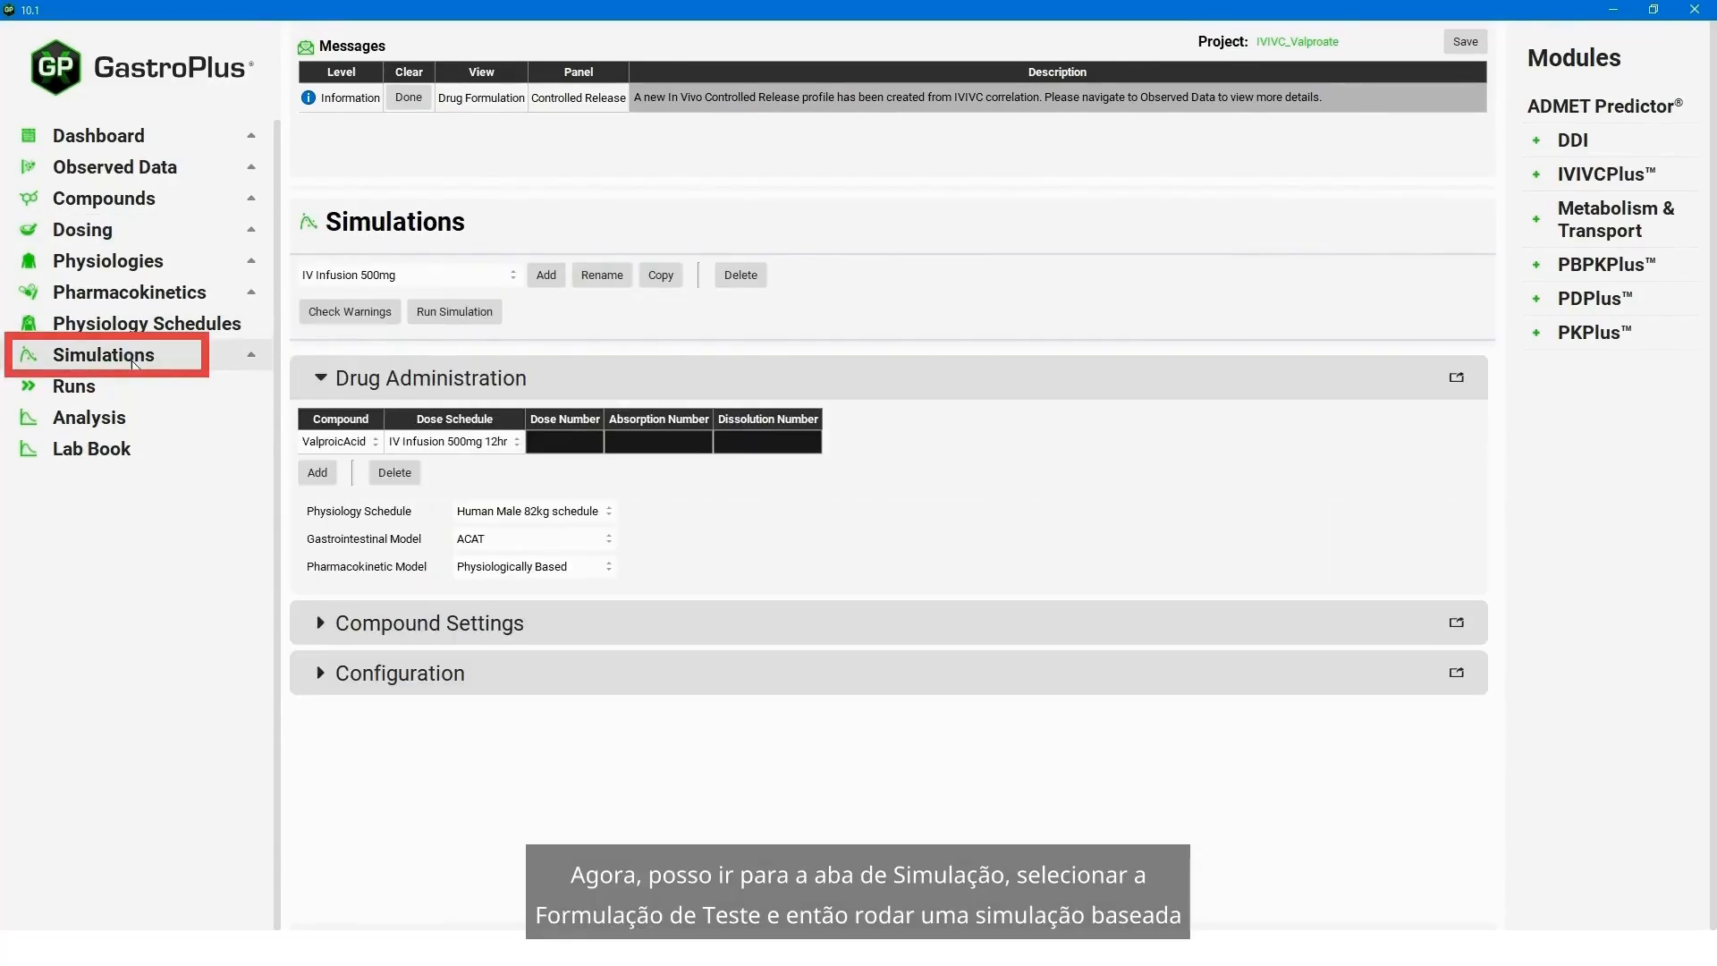
{"action": "left_click", "coordinate": [419, 279]}
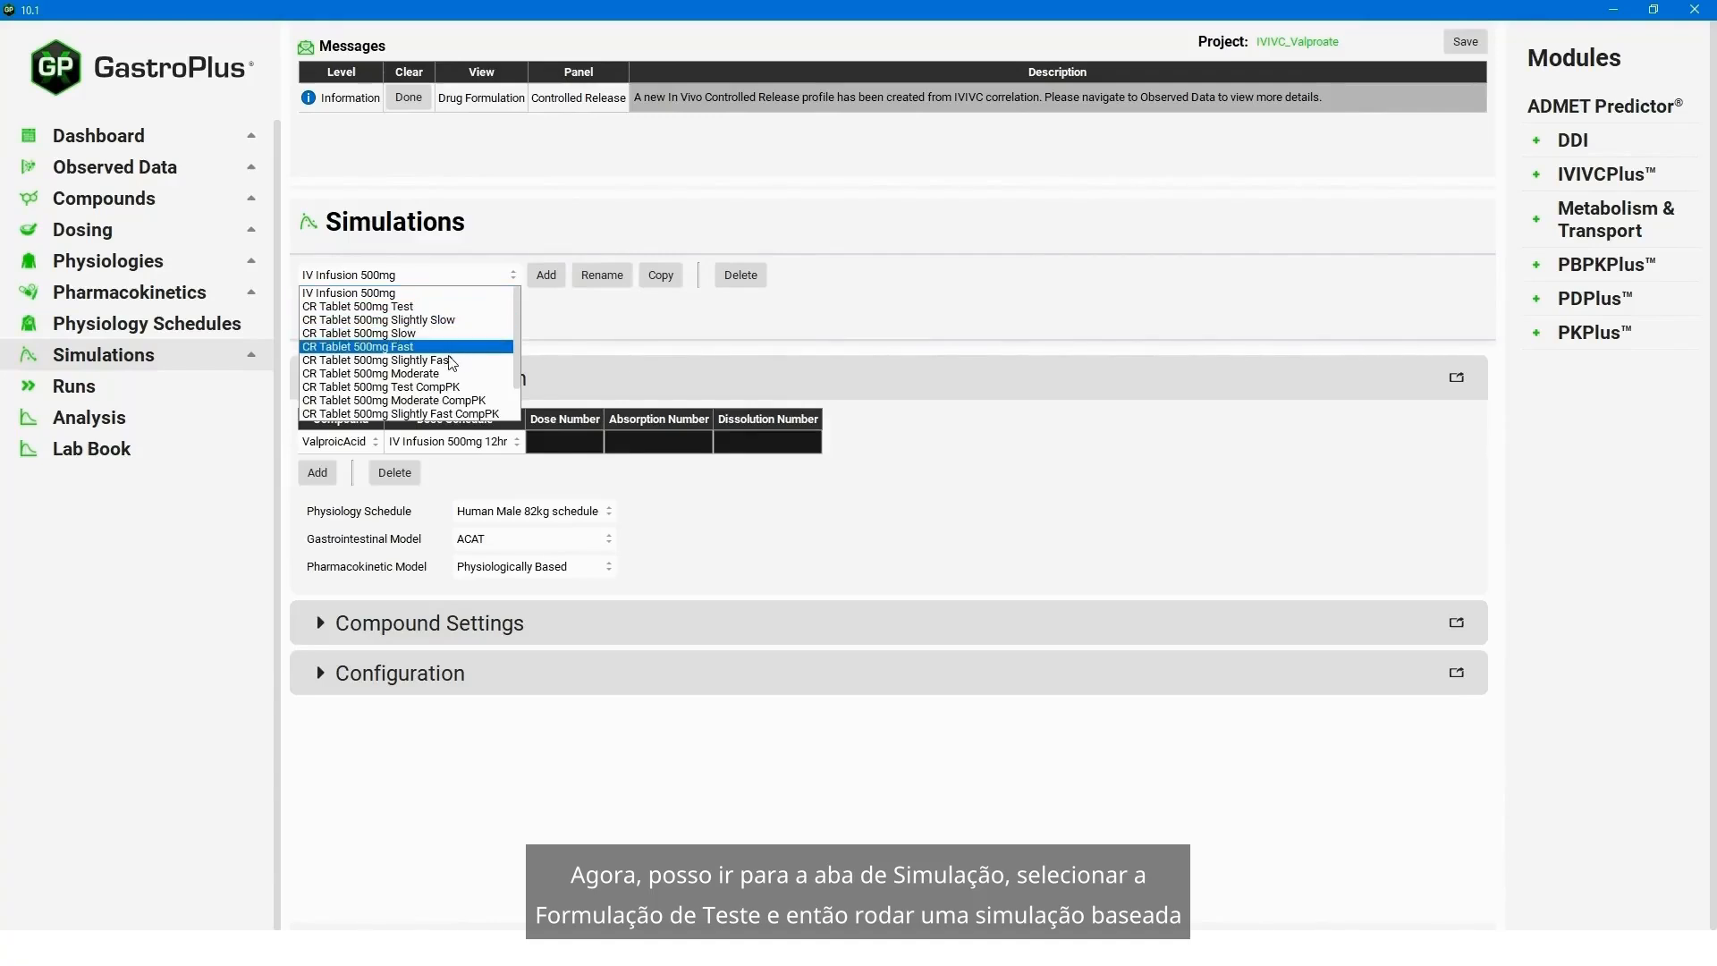
{"action": "left_click", "coordinate": [425, 306]}
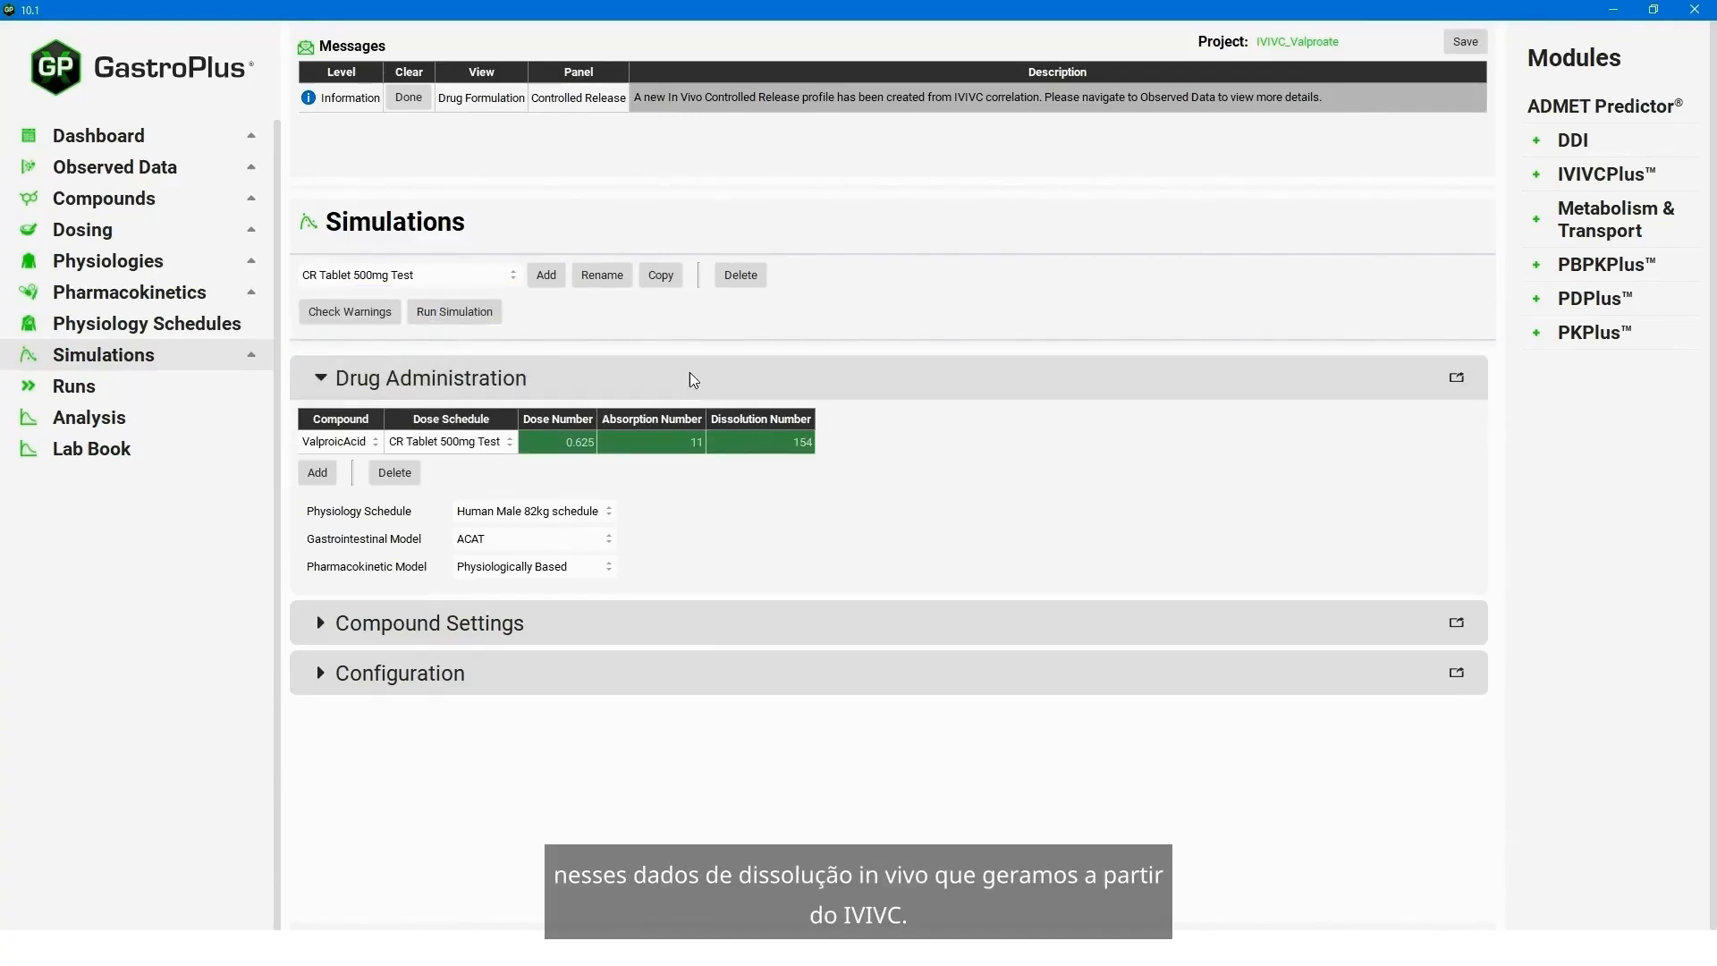
{"action": "left_click", "coordinate": [491, 315]}
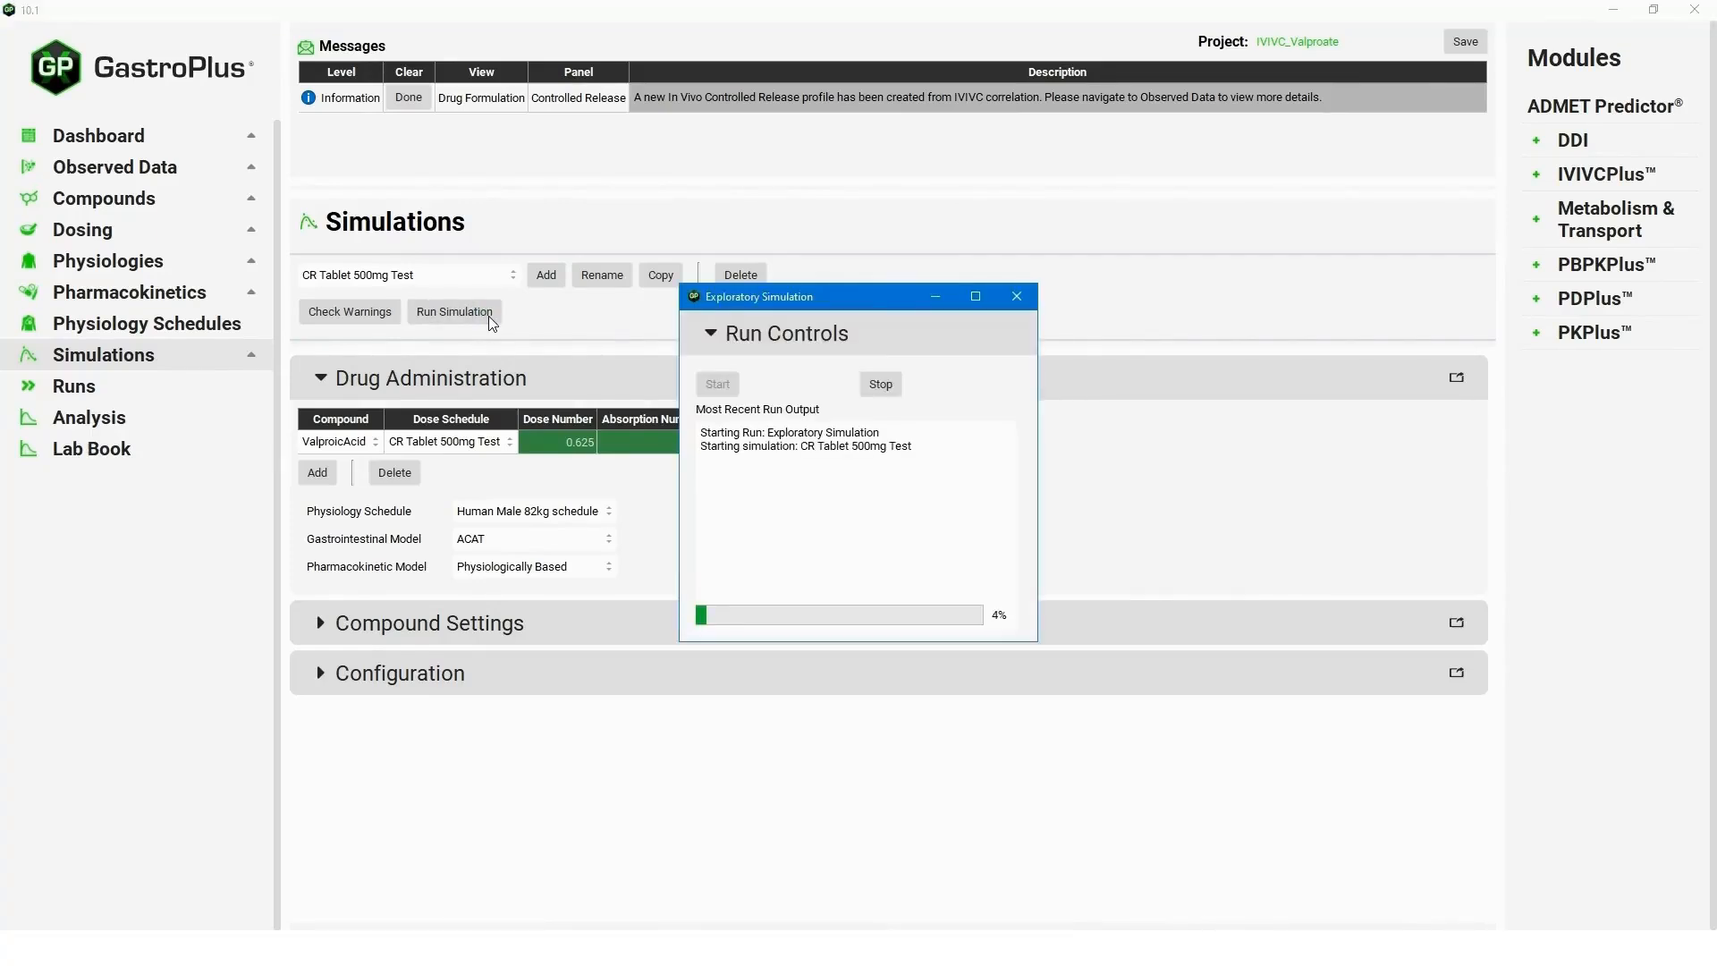